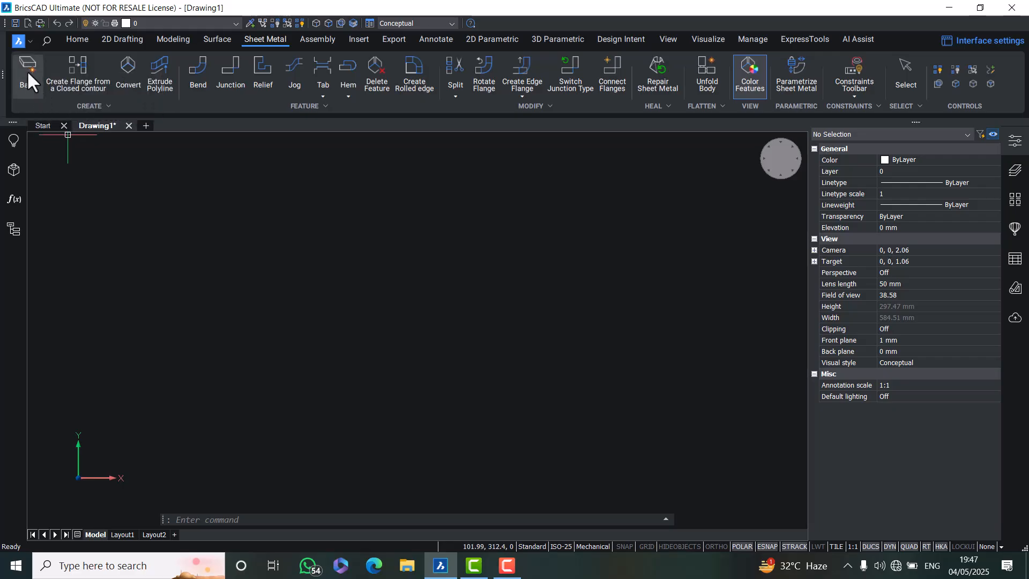
# Draw a 100 by 100 rectangle
pyautogui.click(26, 70)
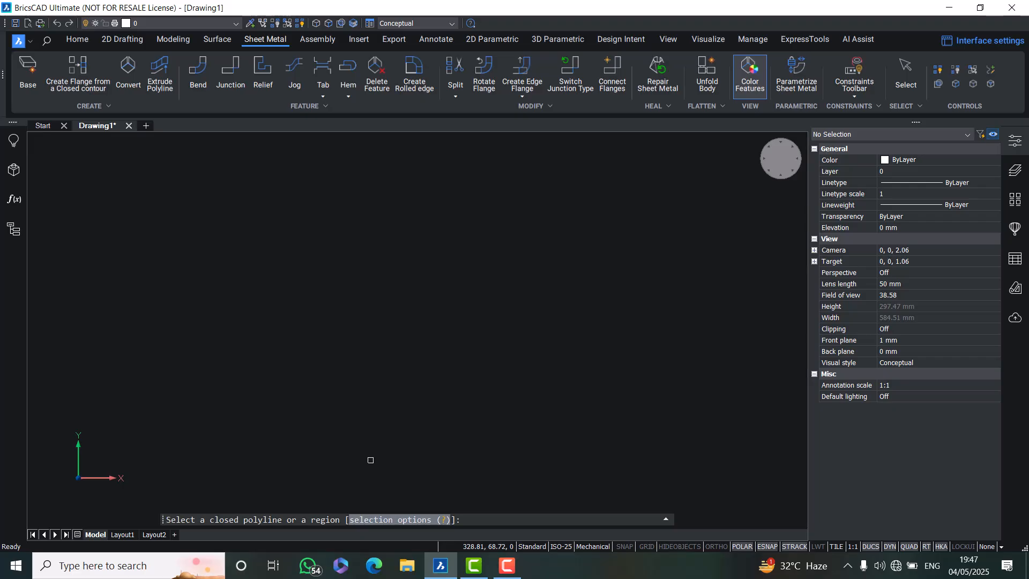
pyautogui.press('Escape')
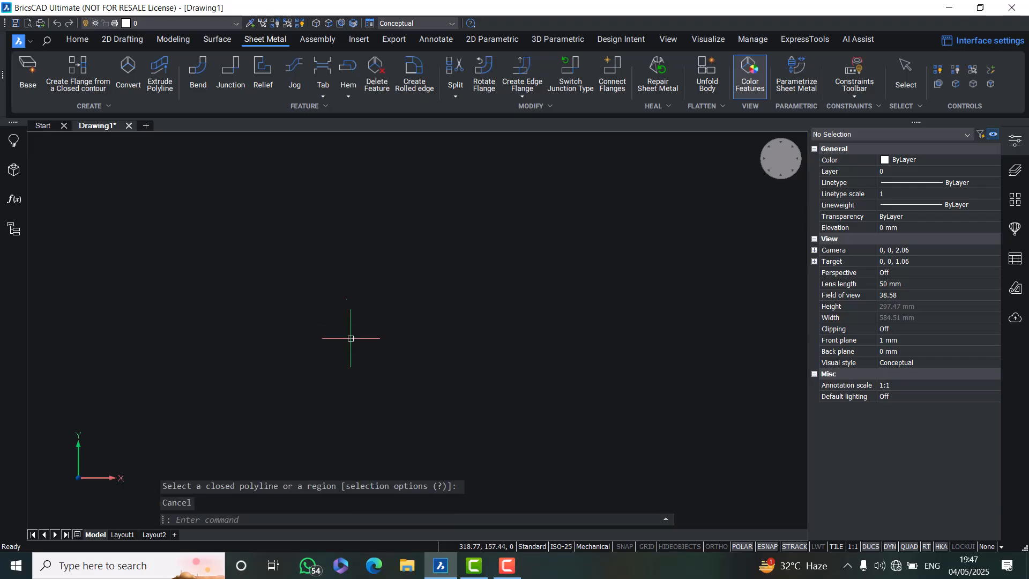
pyautogui.click(131, 37)
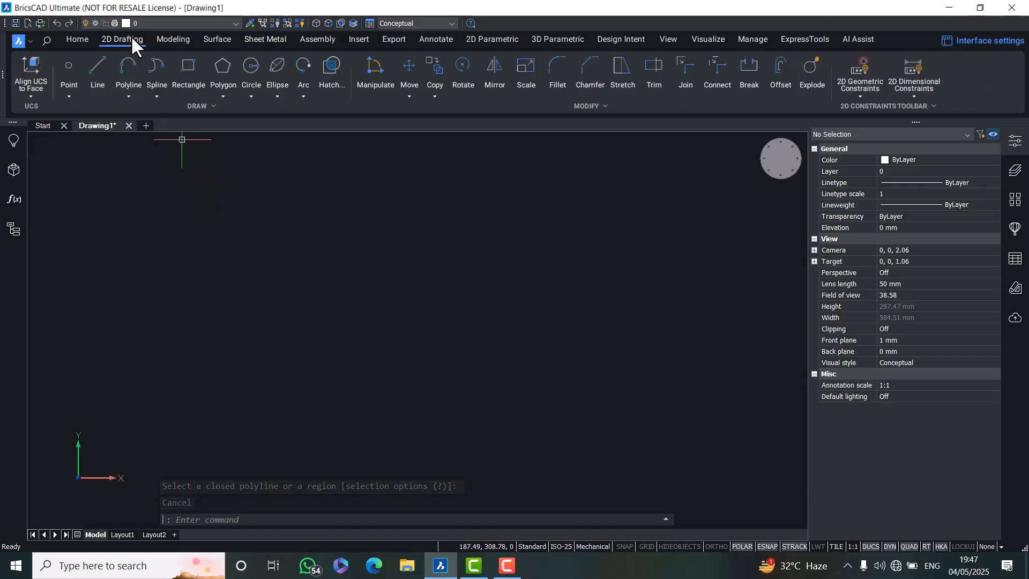
pyautogui.click(185, 66)
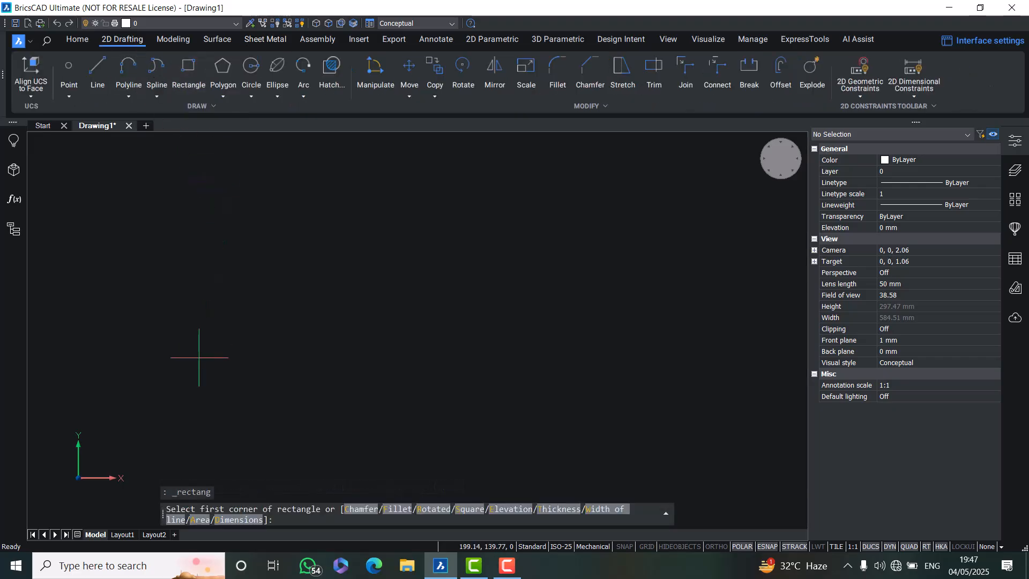
pyautogui.click(197, 401)
pyautogui.write('100')
pyautogui.press('Tab')
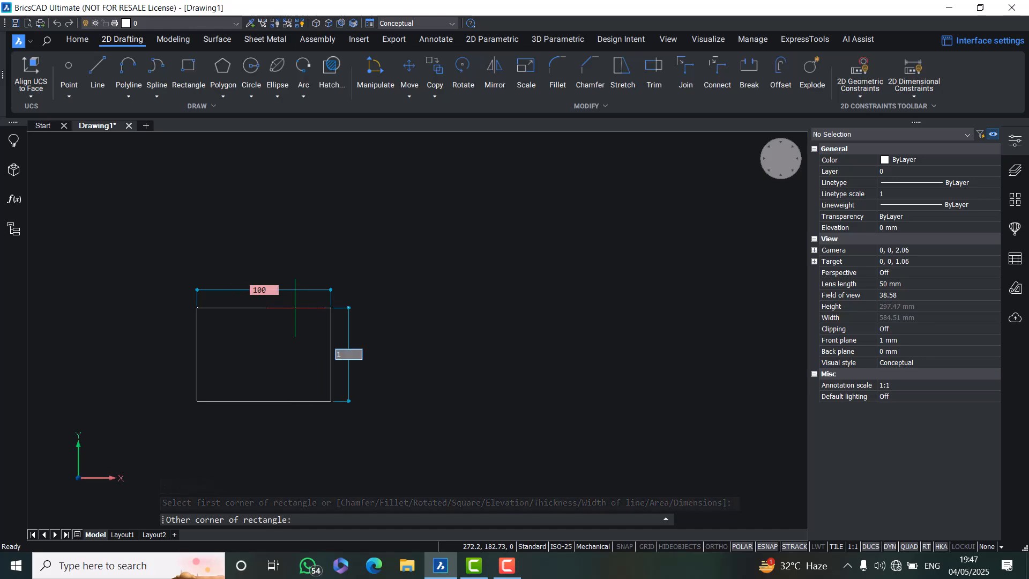
pyautogui.write('100')
pyautogui.press('Return')
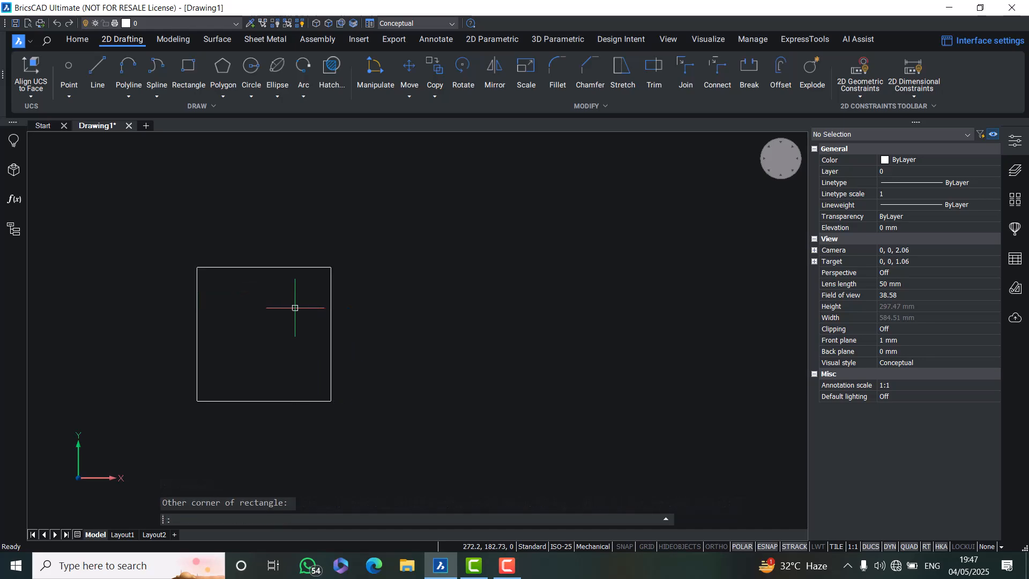
# Start a closed polyline to the right of the square, drawing a 100 segment rightward and a 100 segment upward
pyautogui.moveTo(404, 282)
pyautogui.mouseDown(button='middle')
pyautogui.moveTo(356, 290)
pyautogui.moveTo(264, 259)
pyautogui.mouseUp(button='middle')
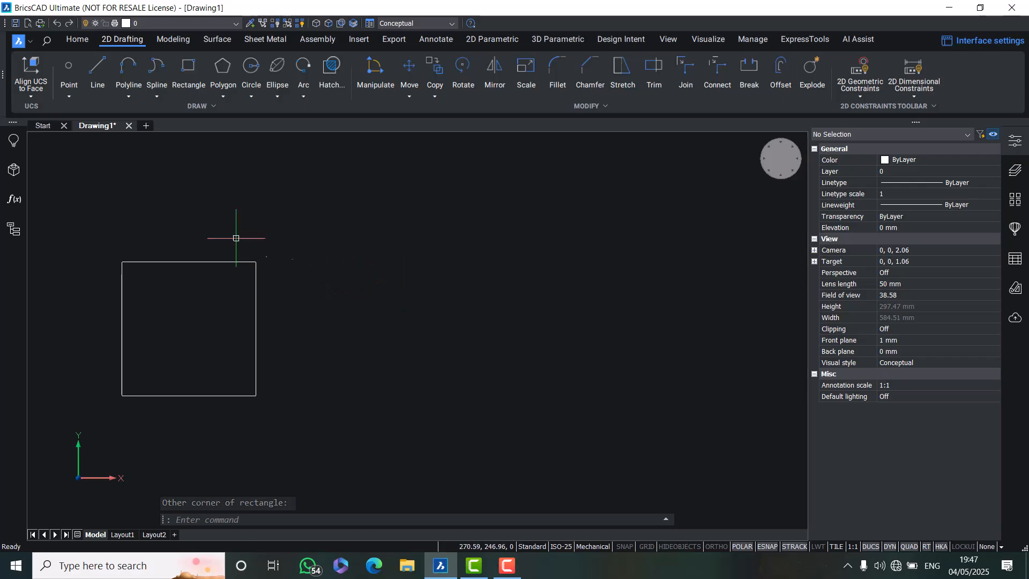
pyautogui.click(129, 65)
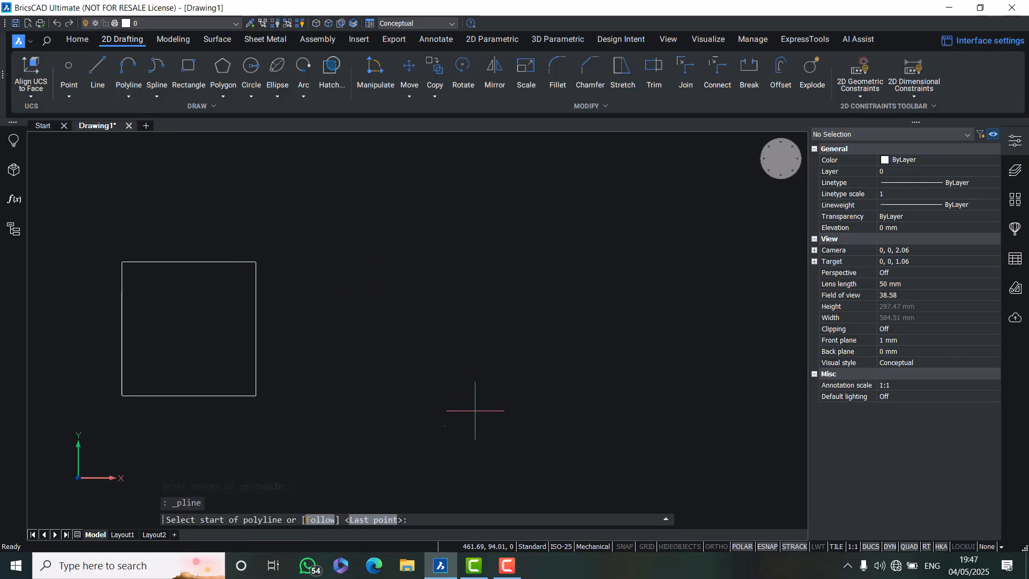
pyautogui.click(395, 381)
pyautogui.write('1')
pyautogui.press('Return')
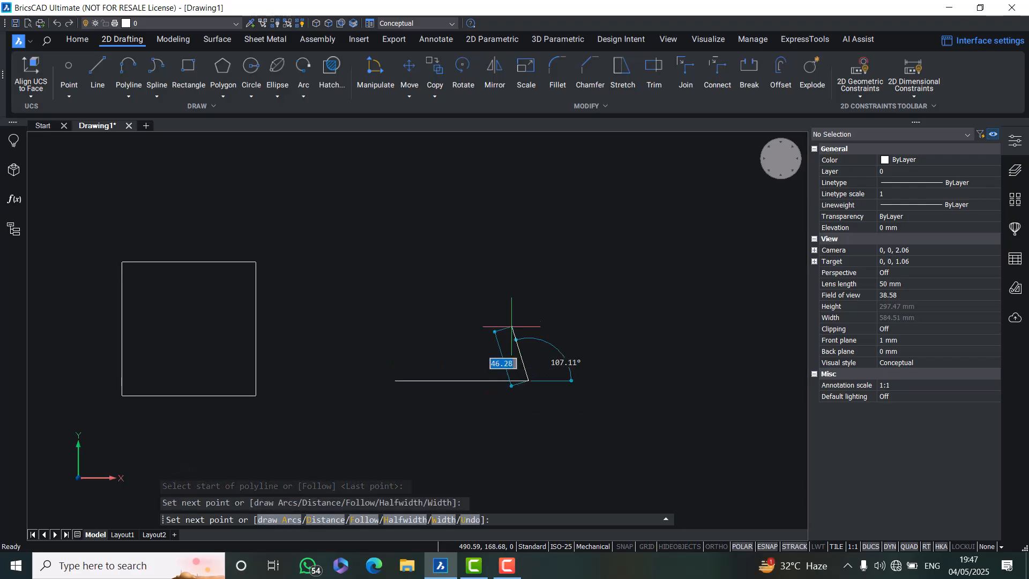
pyautogui.write('1')
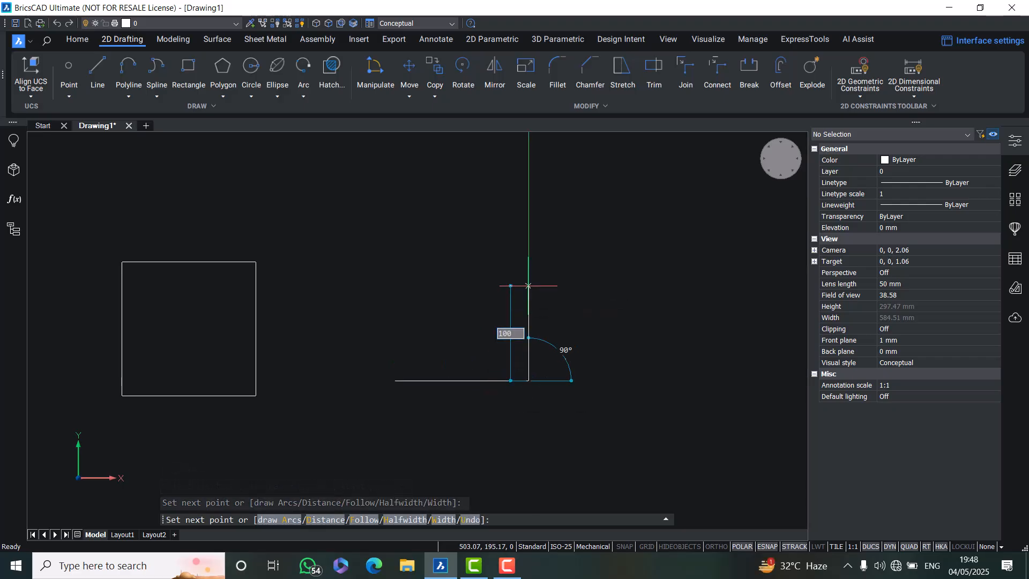
pyautogui.write('00')
pyautogui.press('Return')
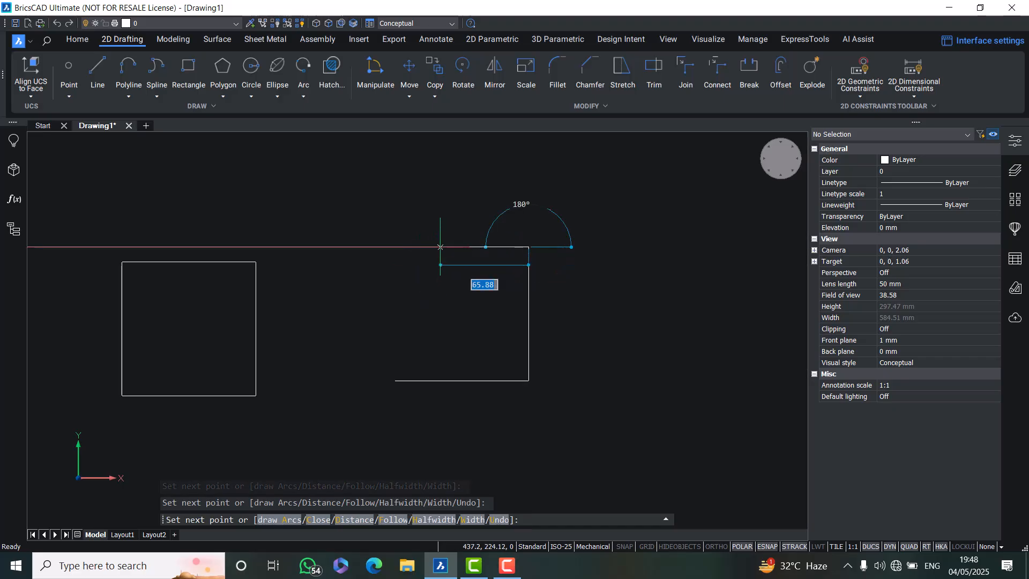
# Continue the polyline 50 left, 50 down, 50 left, then close it into an L shape
pyautogui.write('50')
pyautogui.press('Return')
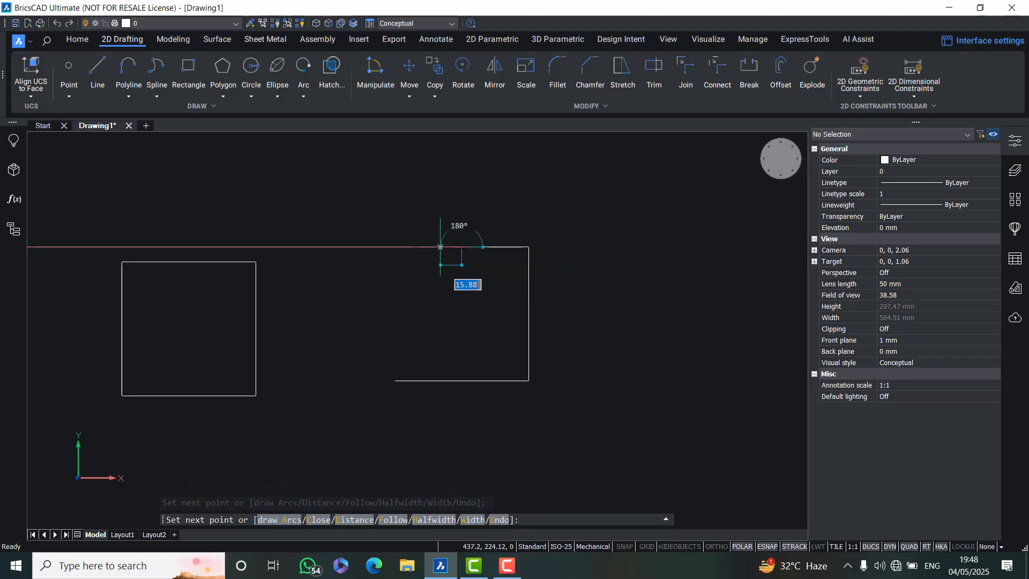
pyautogui.write('5')
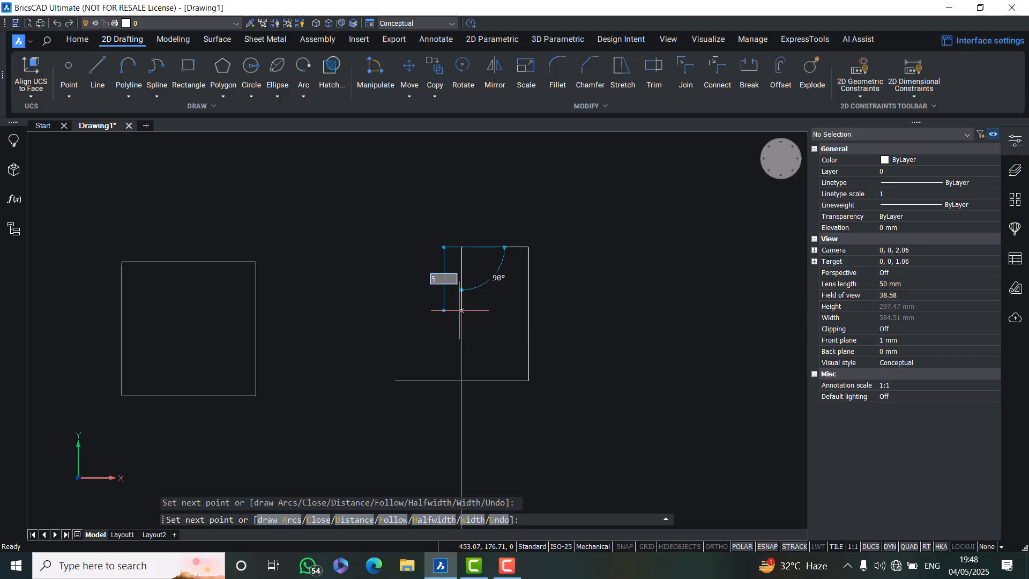
pyautogui.write('0')
pyautogui.press('Return')
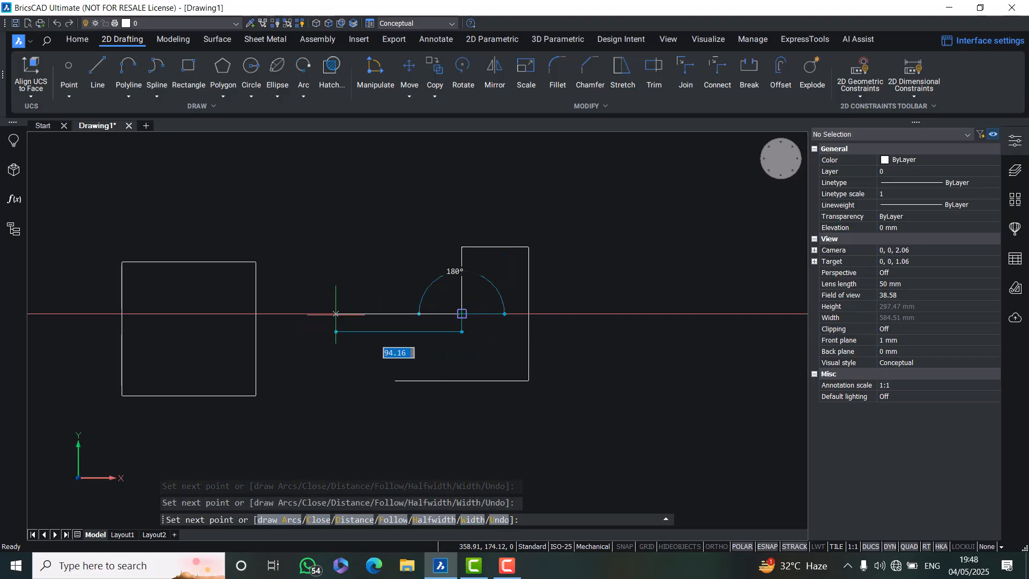
pyautogui.write('50')
pyautogui.press('Return')
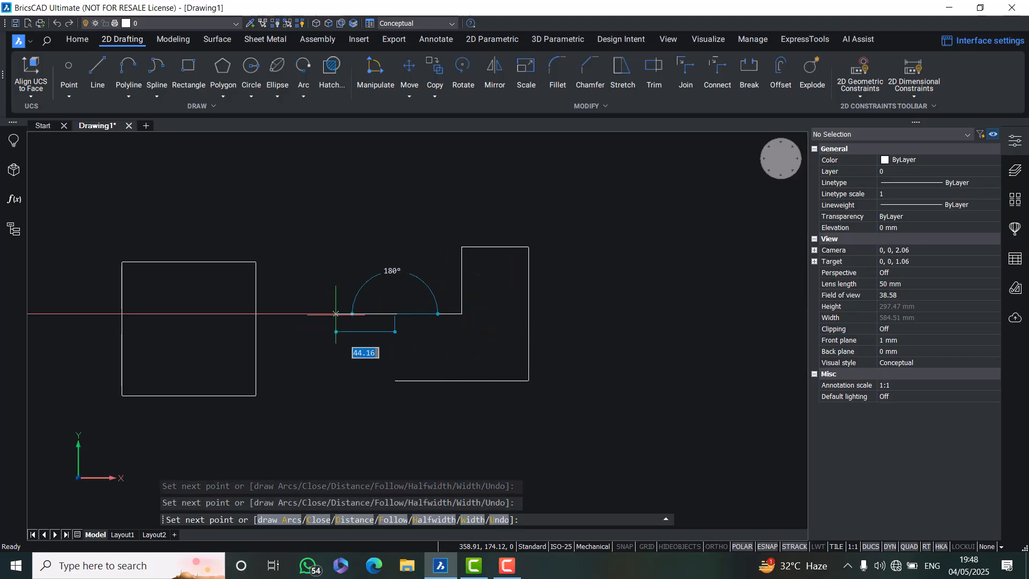
pyautogui.press('Return')
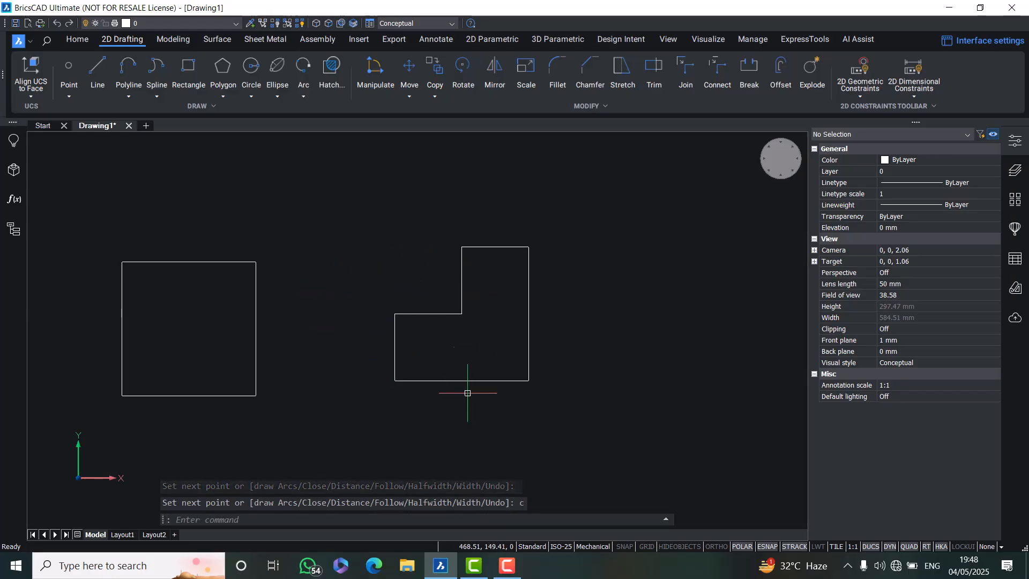
pyautogui.moveTo(254, 317)
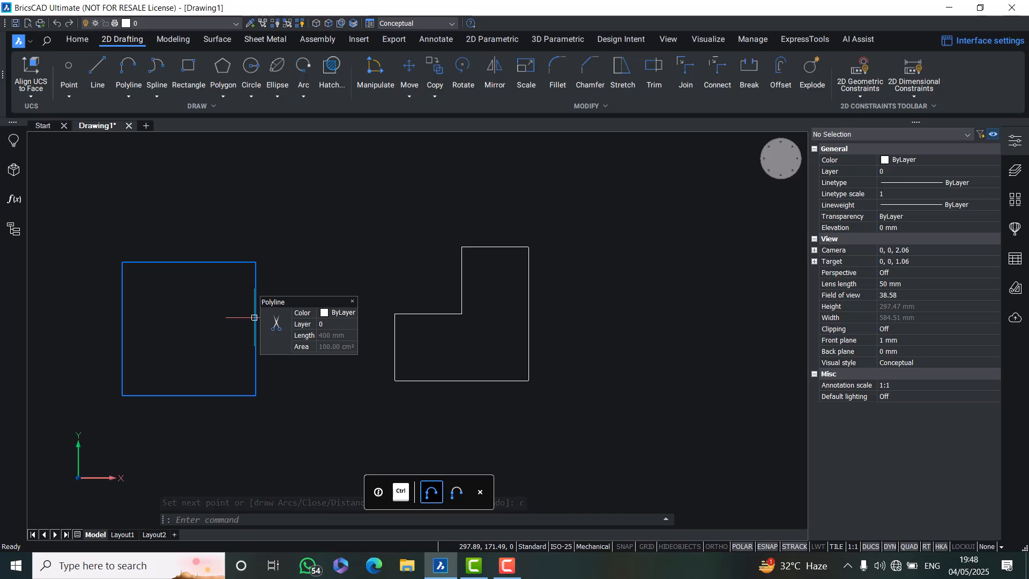
pyautogui.moveTo(422, 316)
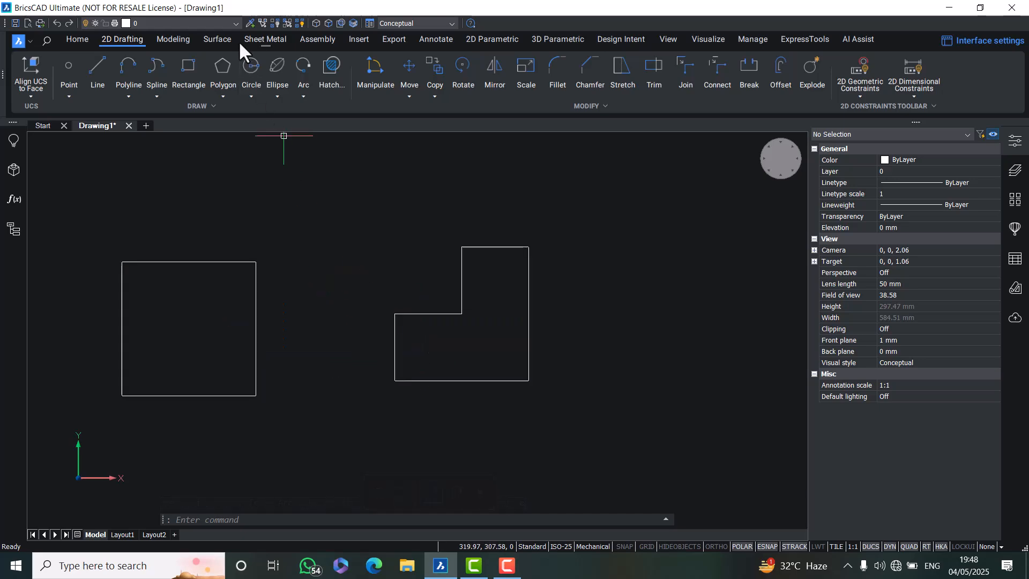
pyautogui.click(265, 39)
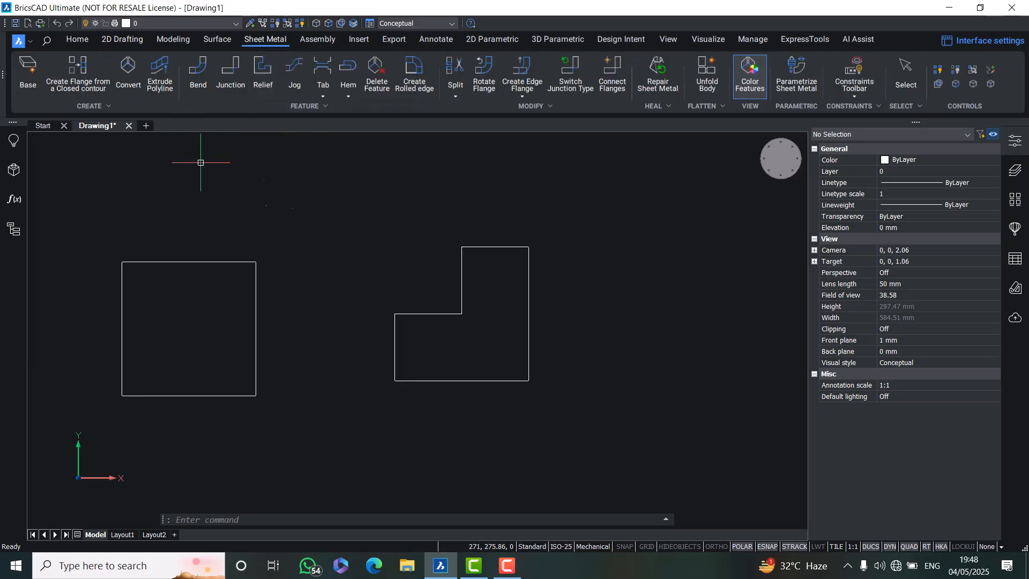
pyautogui.moveTo(381, 321)
pyautogui.keyDown('shift'); pyautogui.mouseDown(button='middle')
pyautogui.moveTo(404, 312)
pyautogui.moveTo(428, 329)
pyautogui.moveTo(465, 258)
pyautogui.moveTo(470, 329)
pyautogui.mouseUp(button='middle'); pyautogui.keyUp('shift')
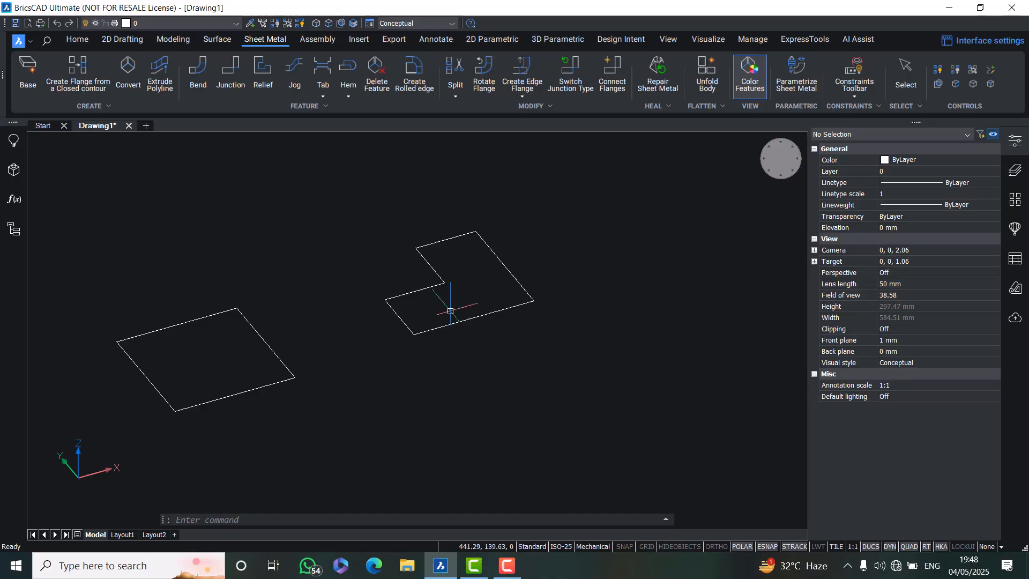
pyautogui.click(763, 154)
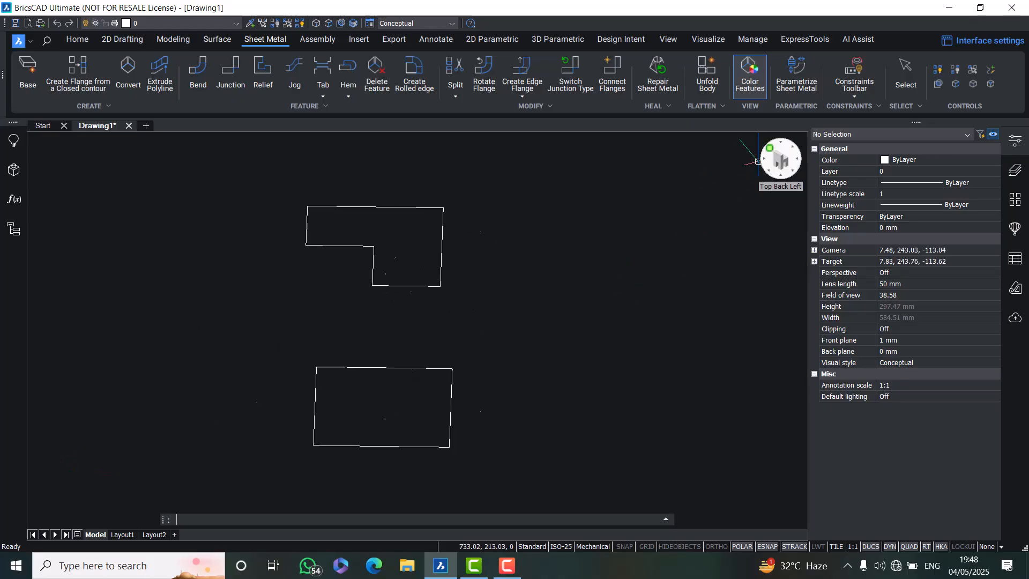
pyautogui.scroll(-2, 549, 271)
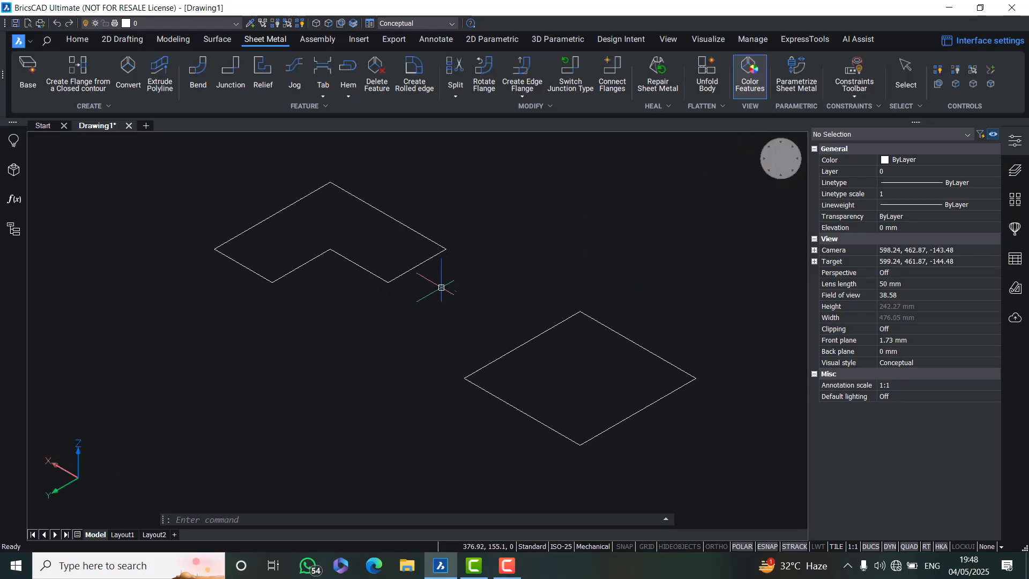
pyautogui.click(30, 66)
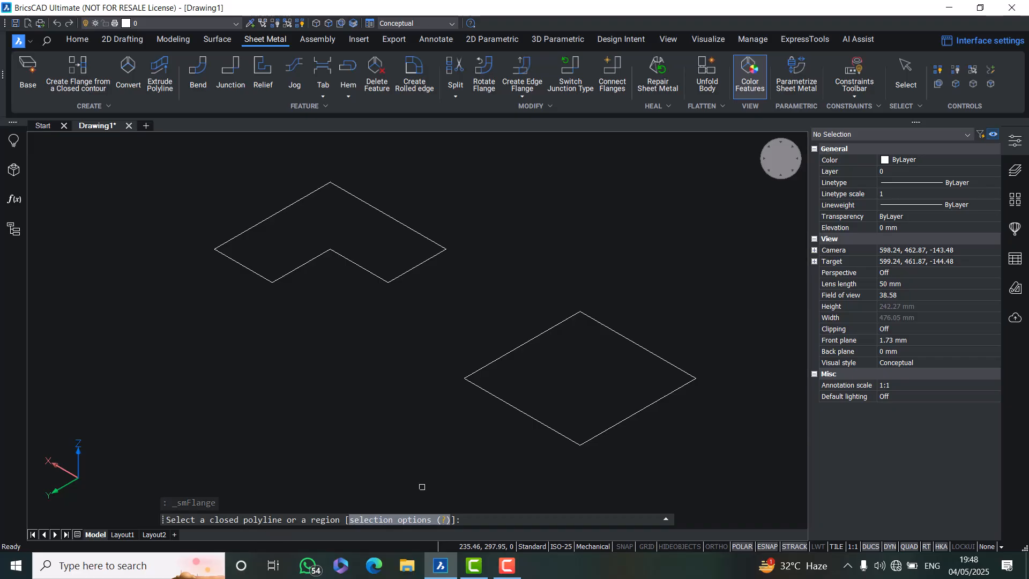
pyautogui.click(488, 362)
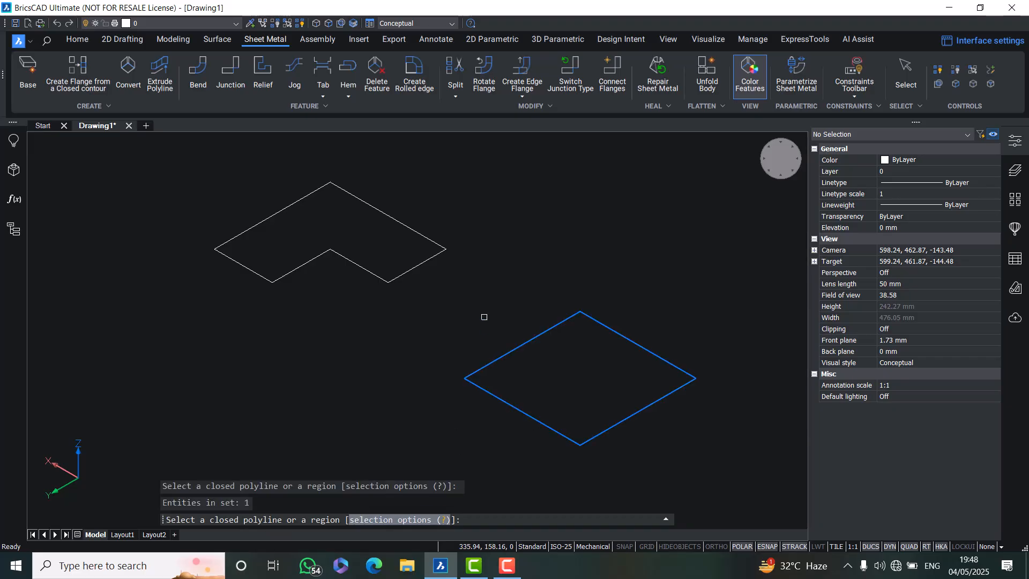
pyautogui.press('Return')
pyautogui.scroll(1, 583, 429)
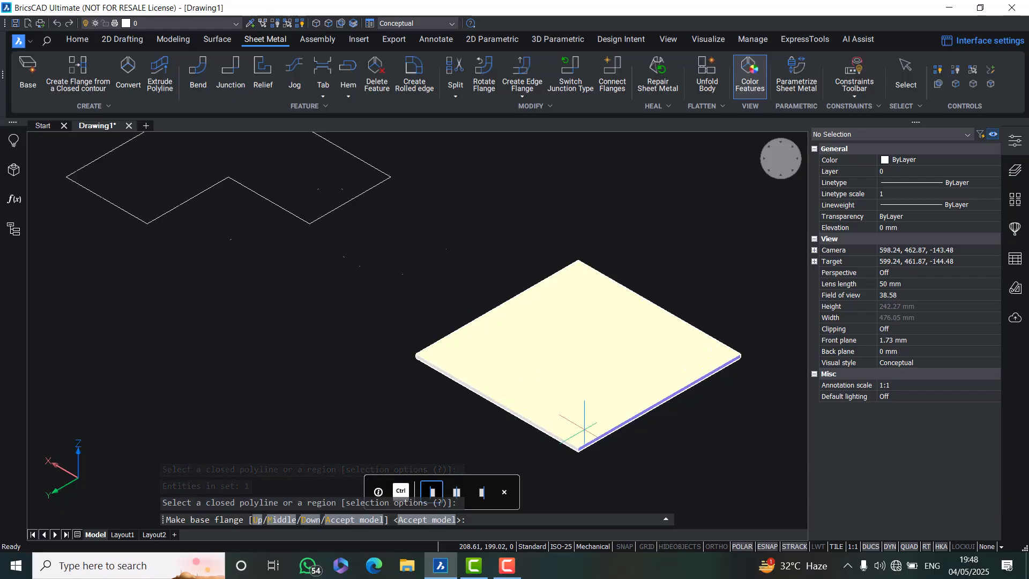
pyautogui.scroll(-1, 603, 378)
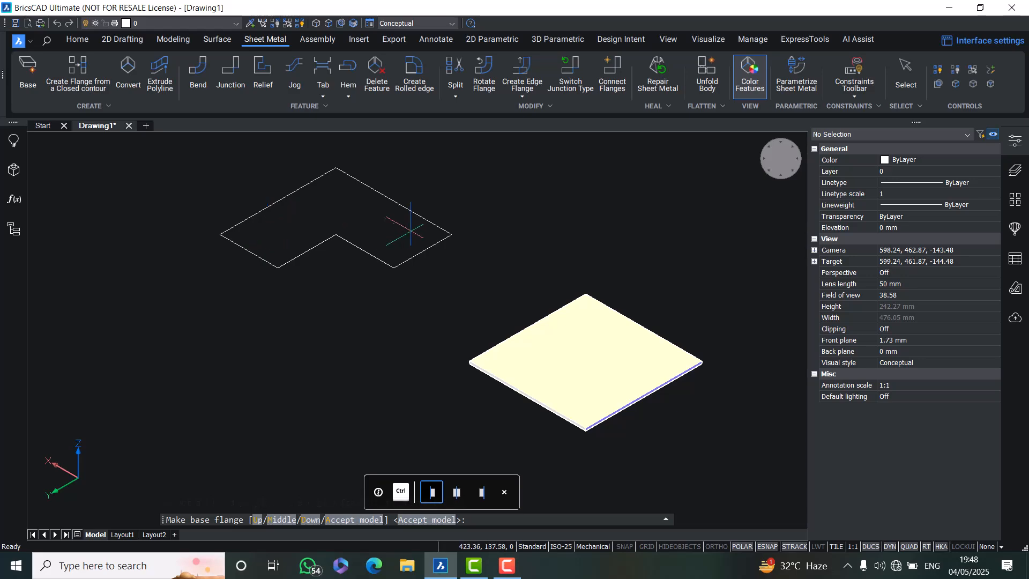
# Create a sheet metal base flange from the L-shaped polyline, accepting the default model position
pyautogui.click(24, 67)
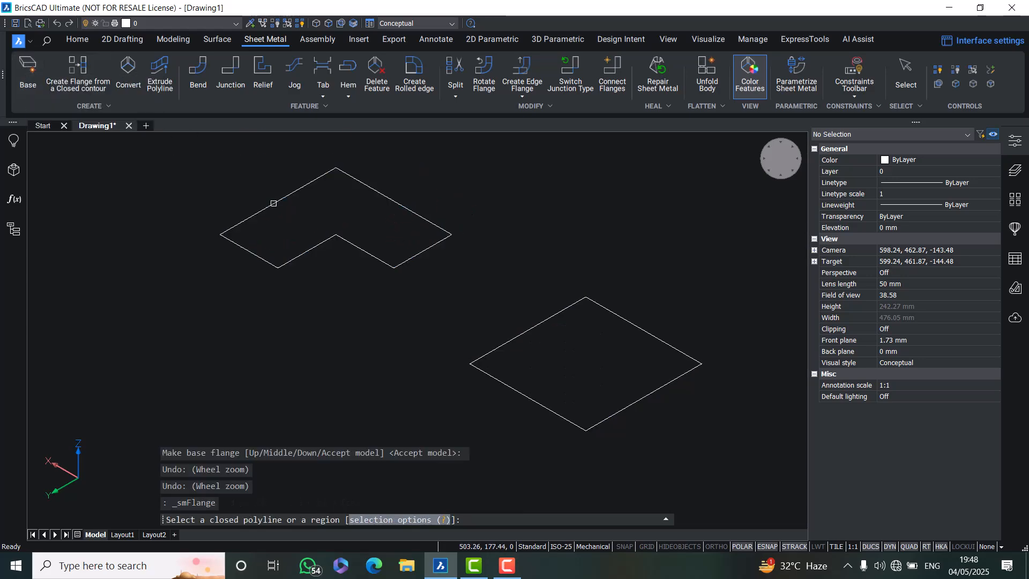
pyautogui.click(273, 203)
pyautogui.press('Return')
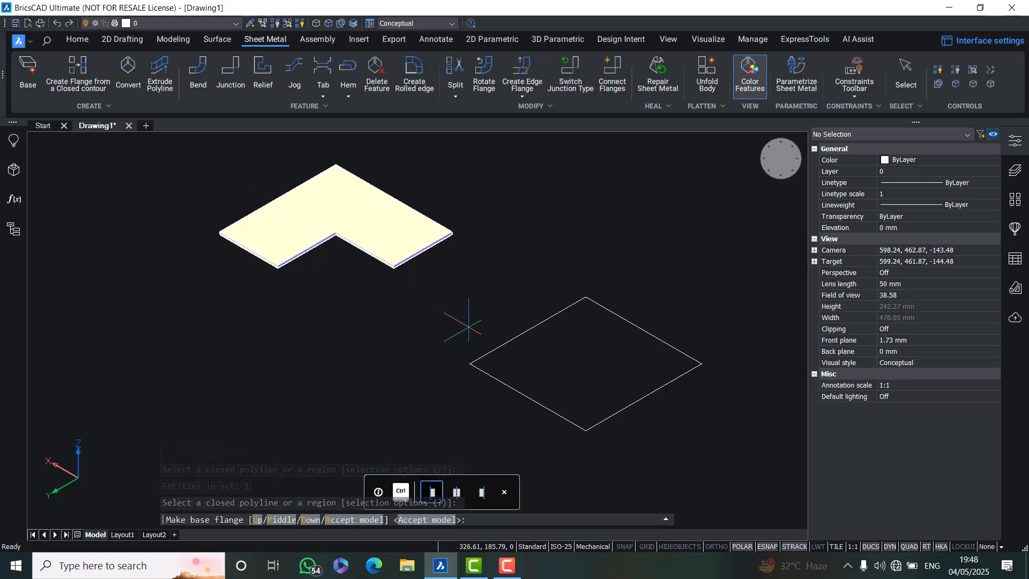
pyautogui.press('Return')
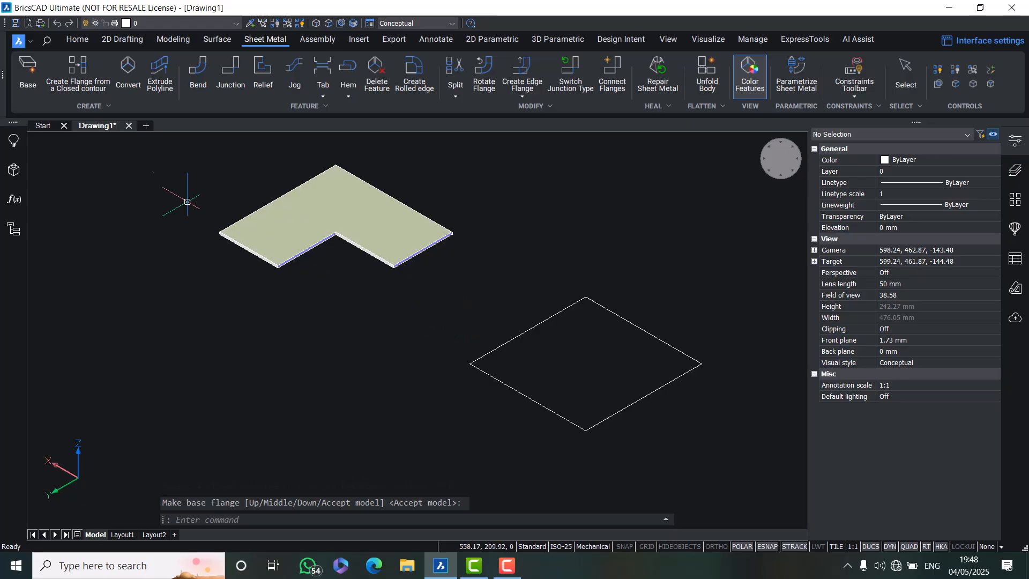
# Create a sheet metal base flange from the square rectangle, accepting the default model position
pyautogui.click(30, 59)
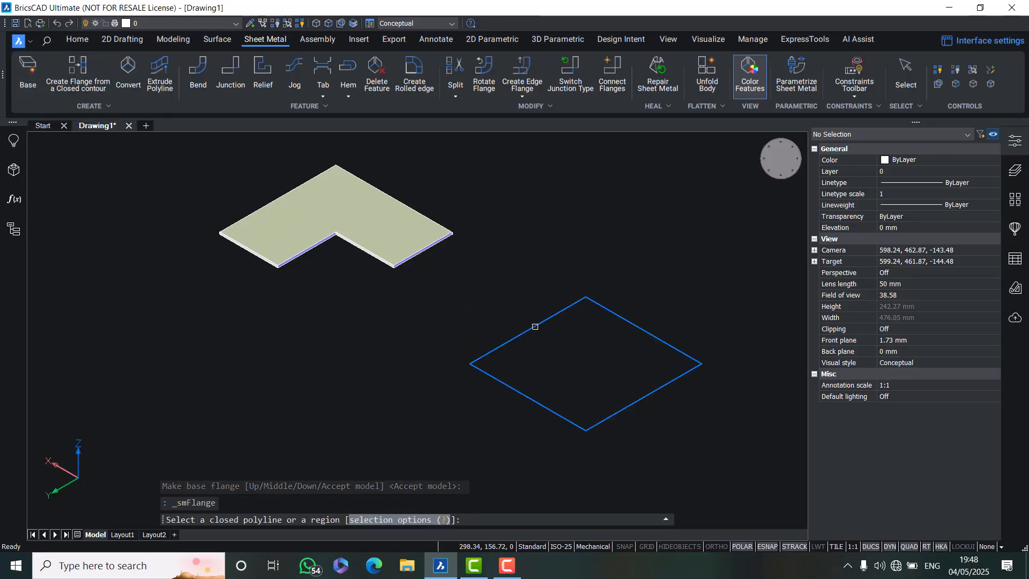
pyautogui.click(534, 325)
pyautogui.press('Return')
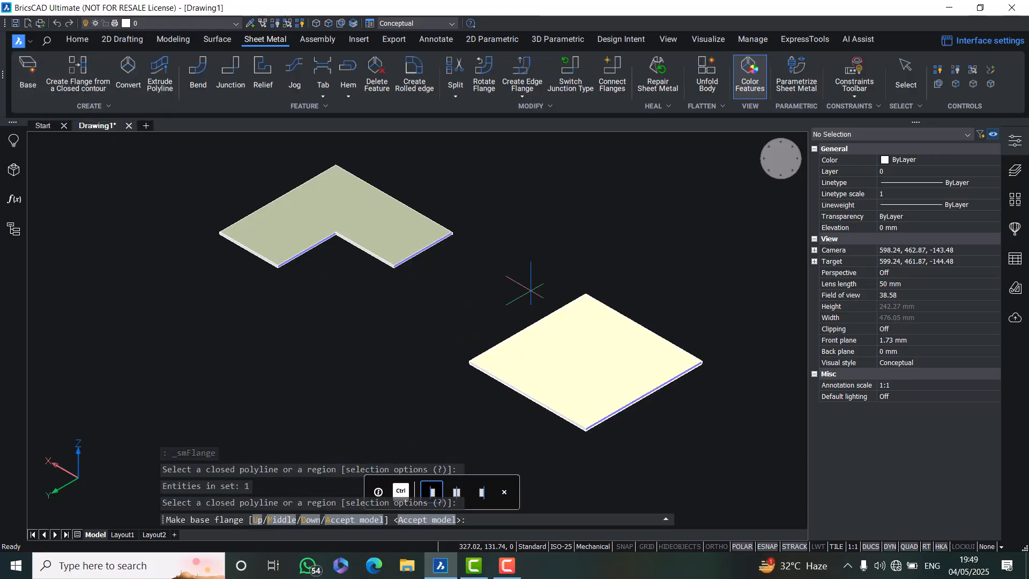
pyautogui.press('Return')
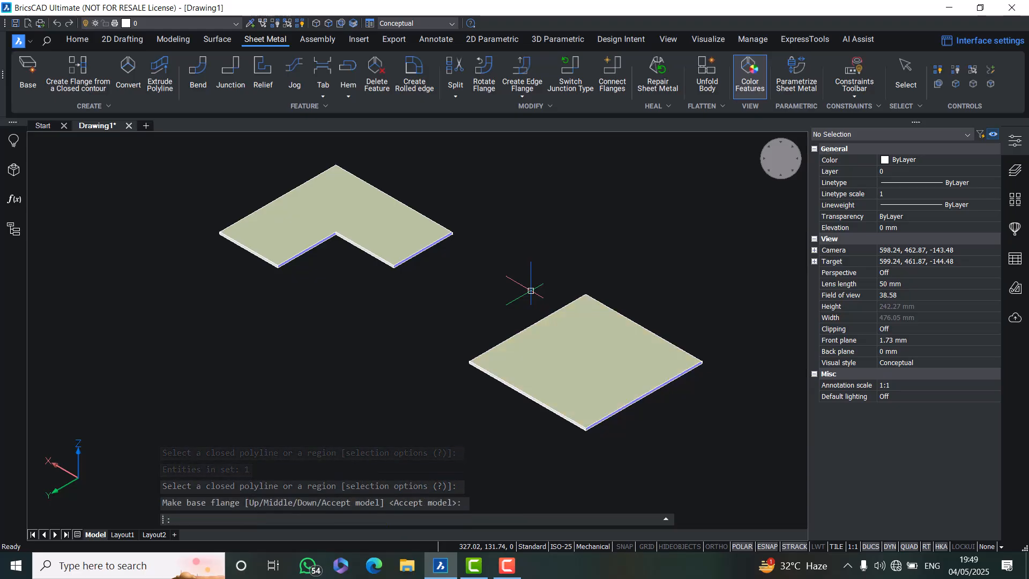
pyautogui.press('Escape')
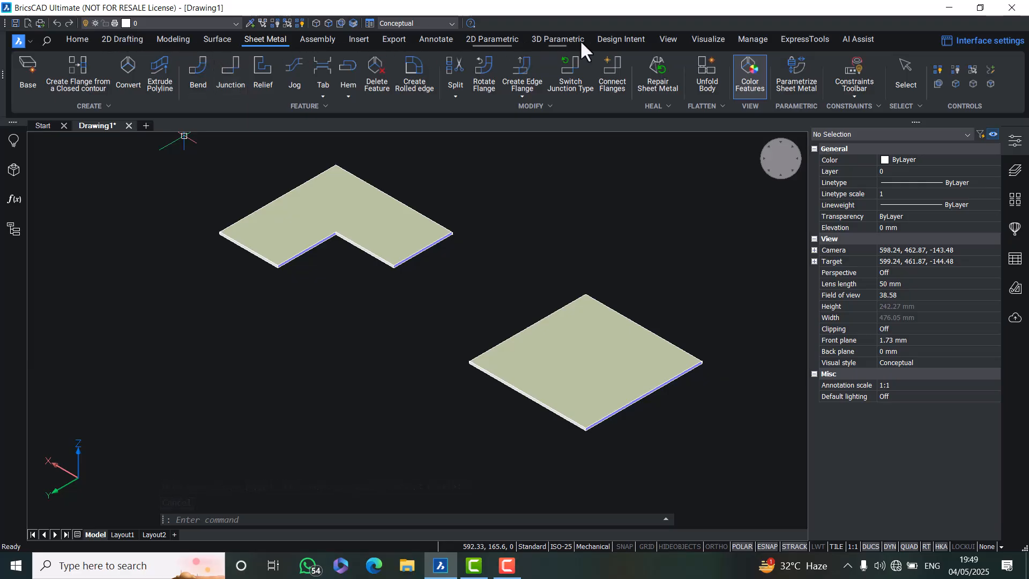
# Switch the visual style to Modeling
pyautogui.click(664, 38)
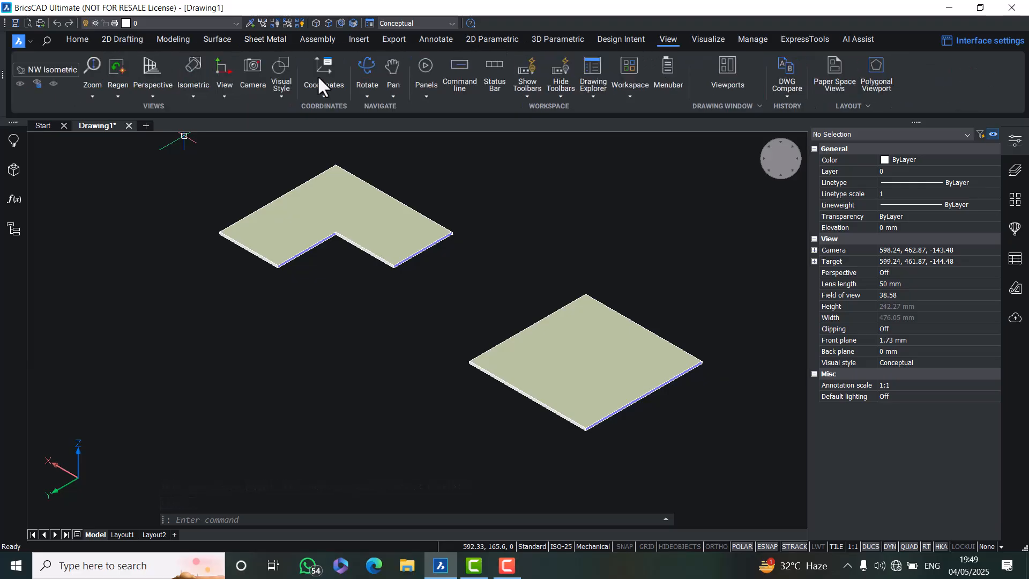
pyautogui.click(281, 92)
pyautogui.click(289, 181)
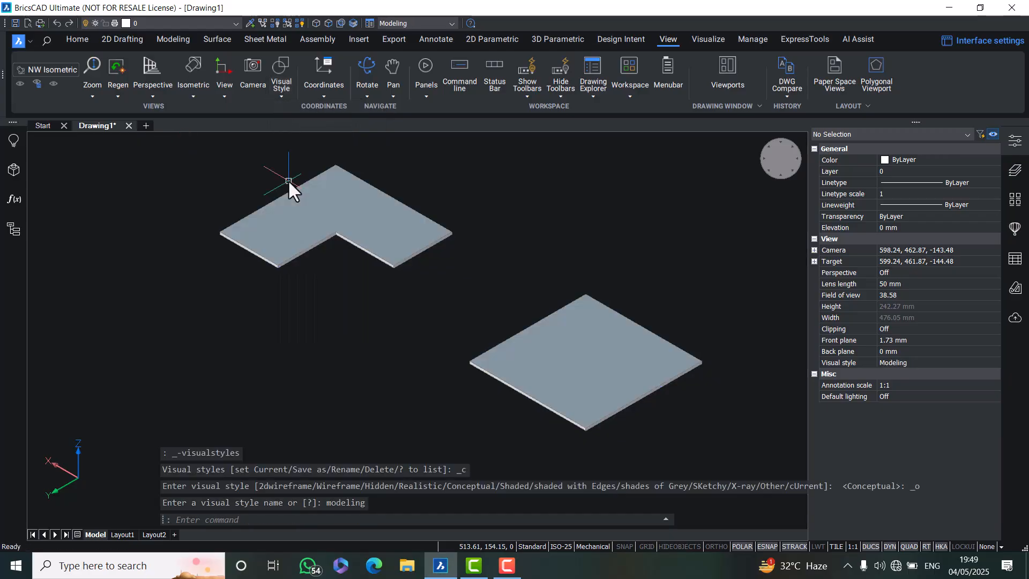
# Create edge flanges on the square base flange's edges with a flange length of 20 and a 90° bend angle
pyautogui.scroll(-1, 558, 280)
pyautogui.scroll(1, 527, 229)
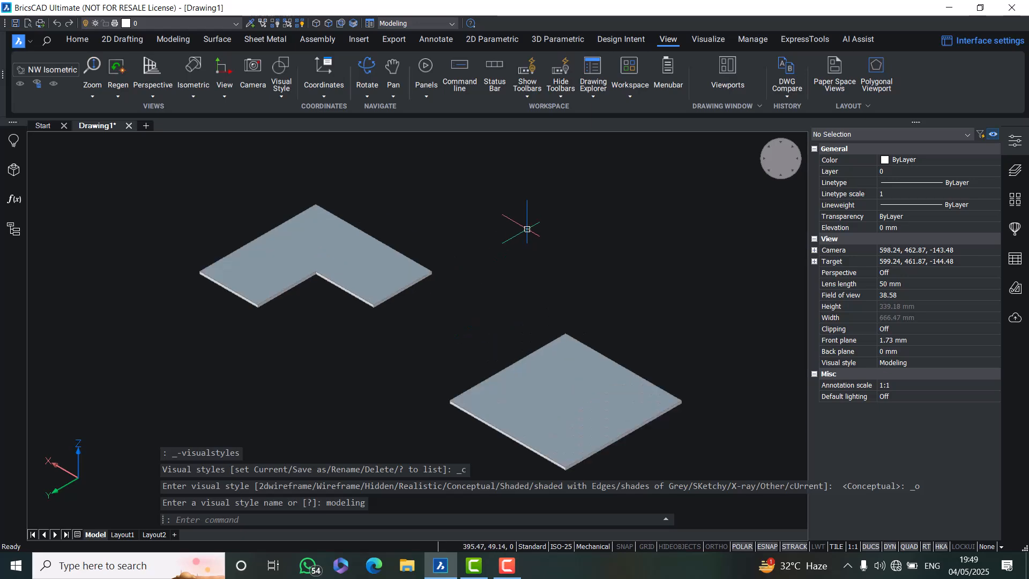
pyautogui.click(259, 41)
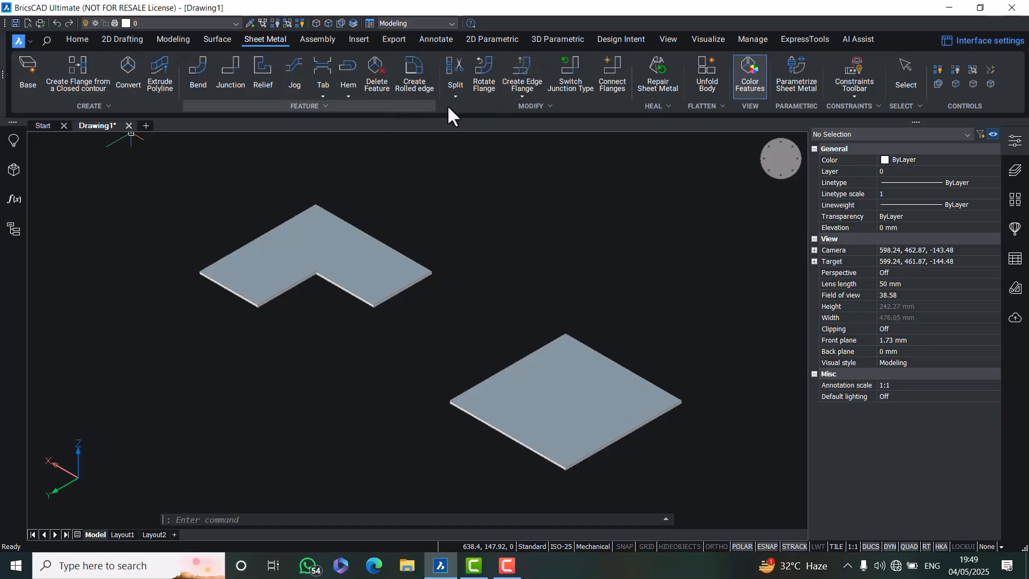
pyautogui.click(520, 72)
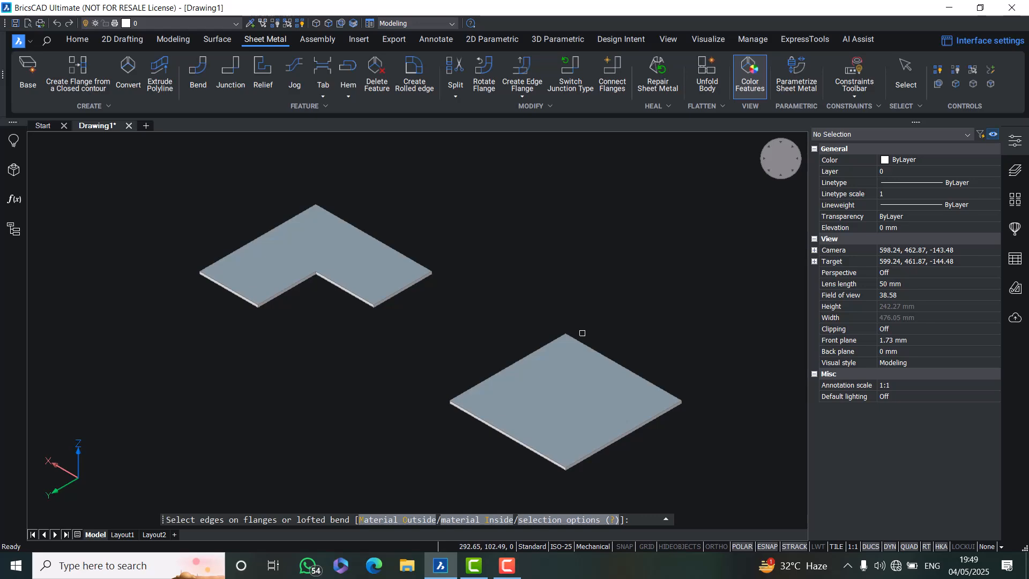
pyautogui.click(589, 346)
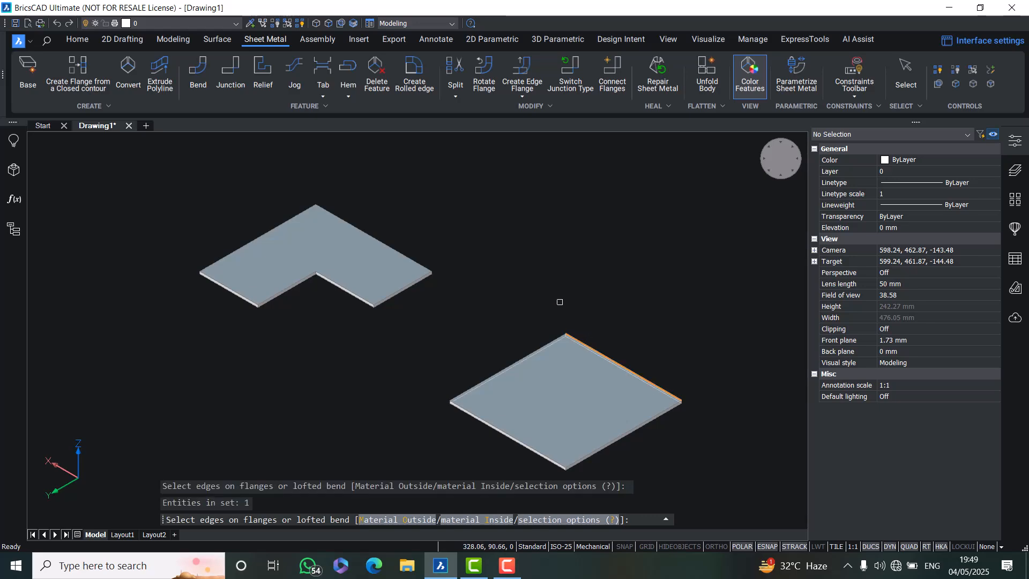
pyautogui.click(533, 348)
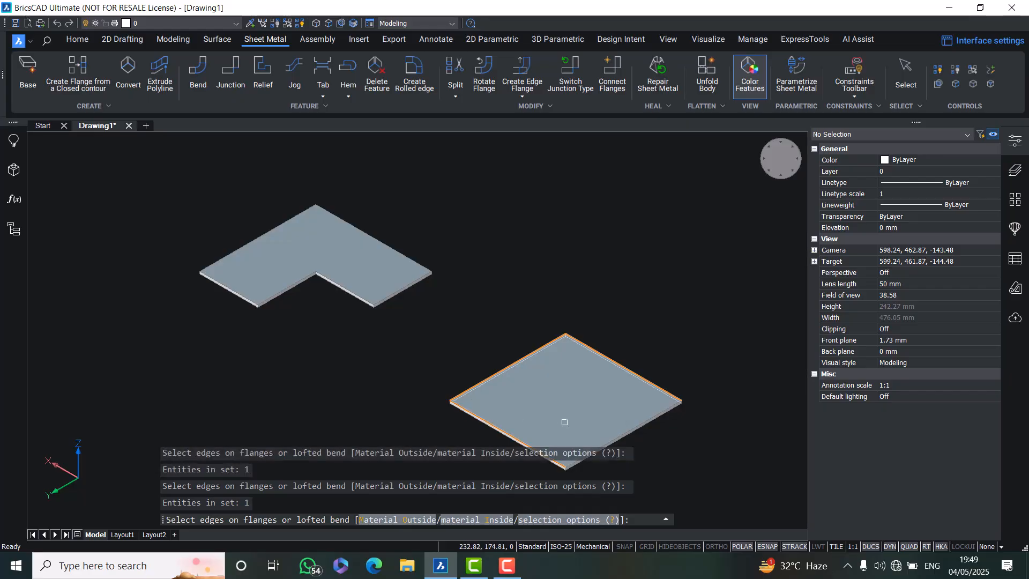
pyautogui.click(613, 442)
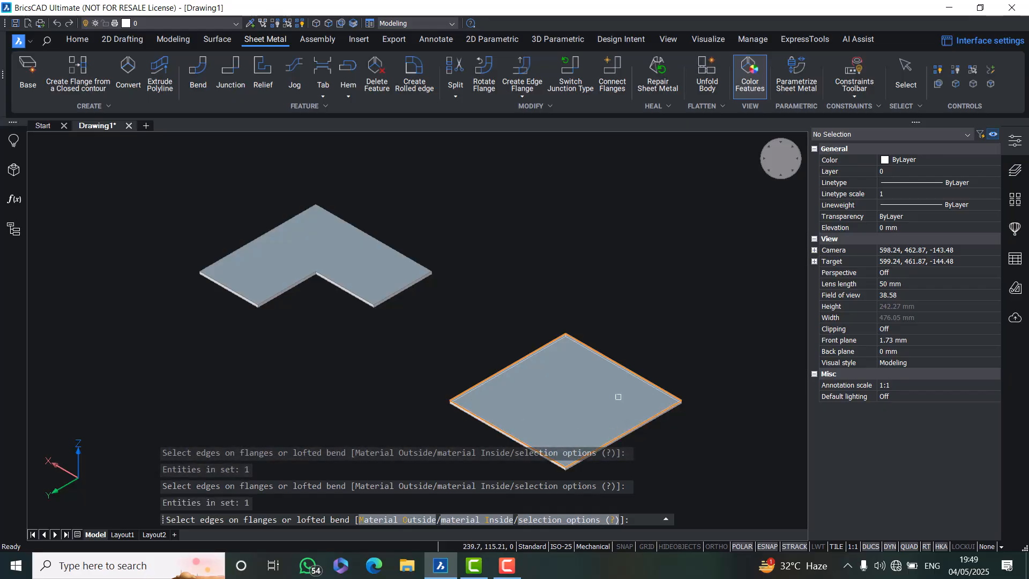
pyautogui.press('Return')
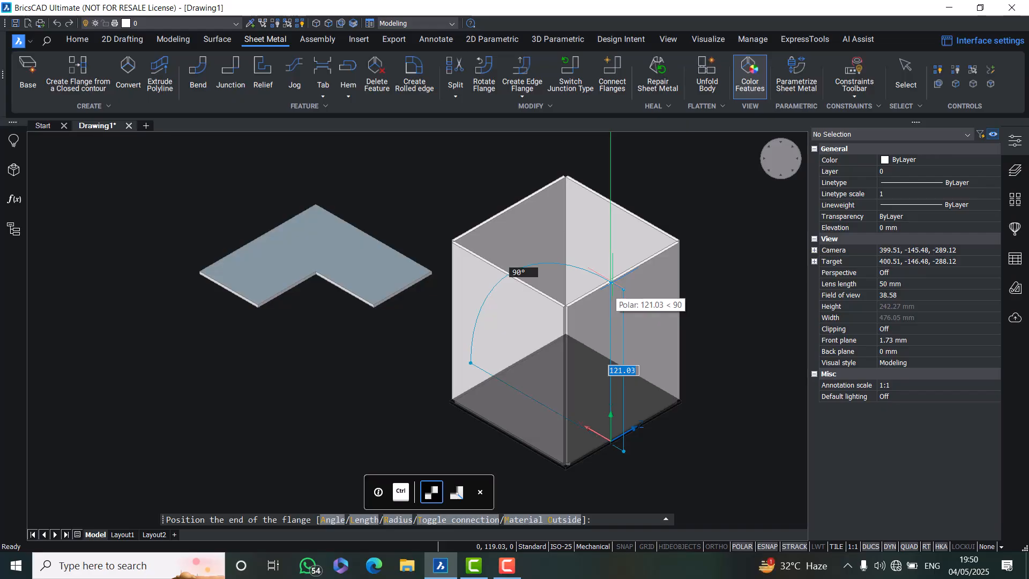
pyautogui.press('ctrl')
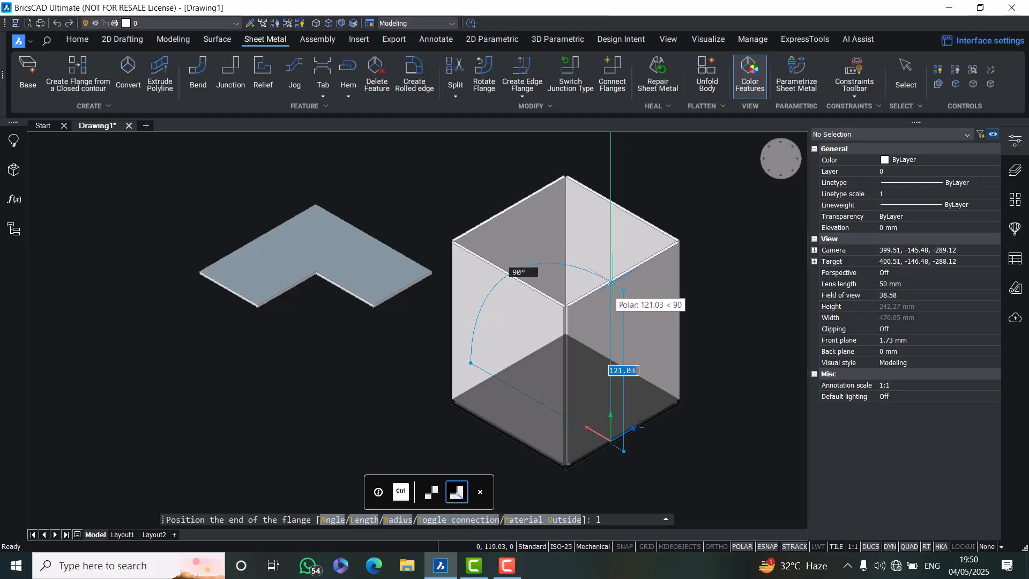
pyautogui.press('Return')
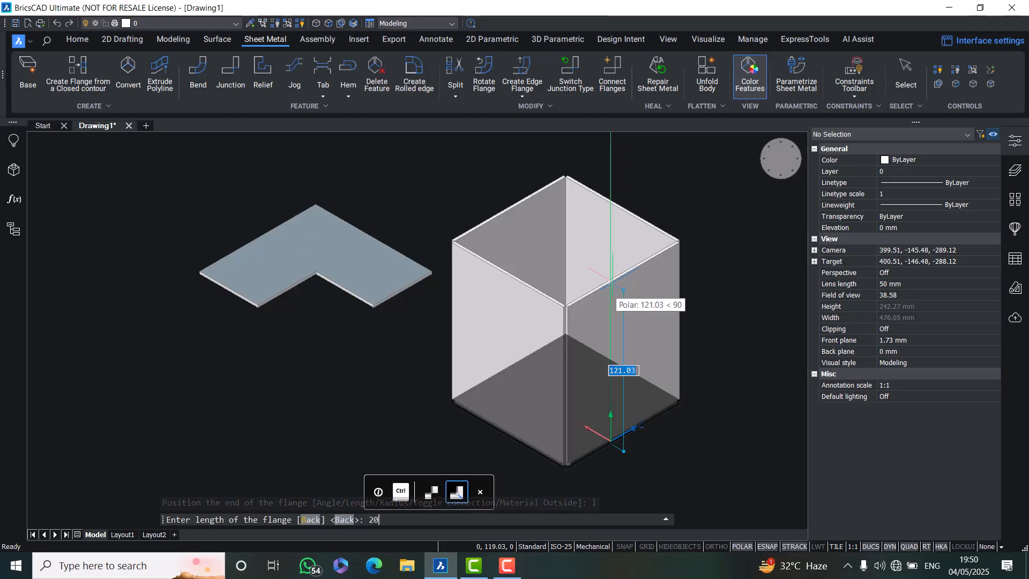
pyautogui.press('Return')
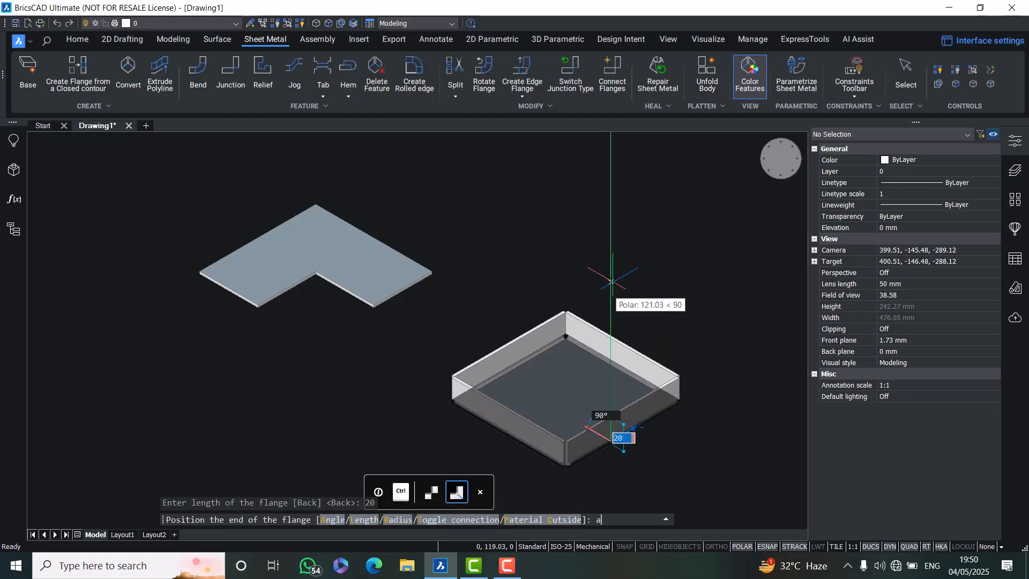
pyautogui.write('a')
pyautogui.press('Return')
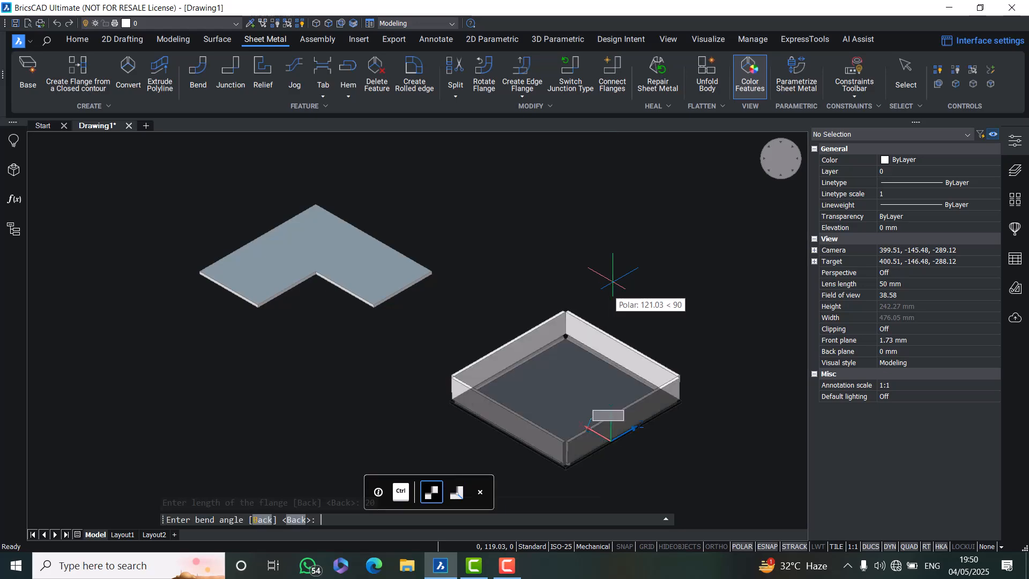
pyautogui.press('Return')
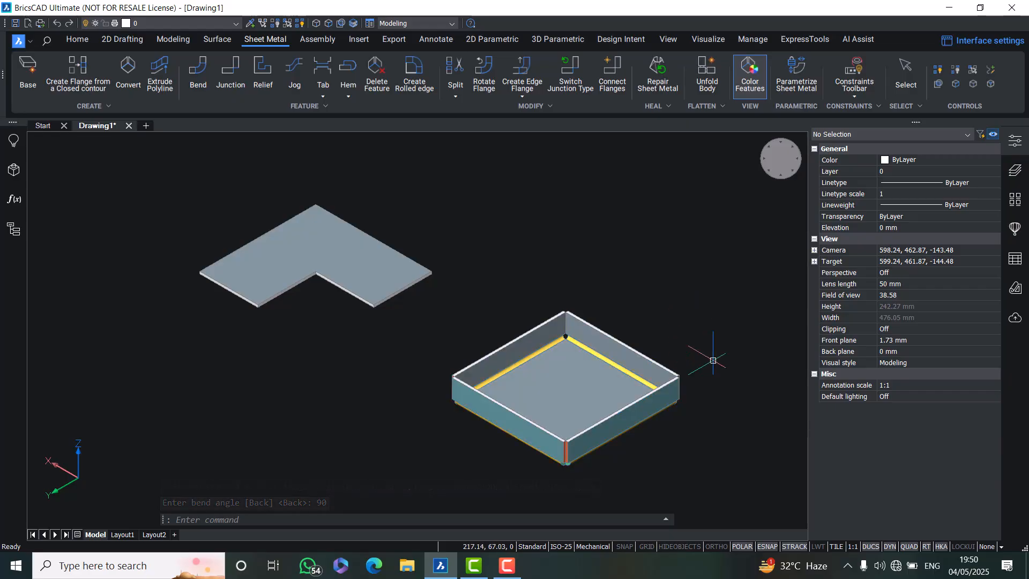
# Add 20 mm edge flanges bent at 90° to the selected top edges of the box walls
pyautogui.moveTo(664, 460); pyautogui.dragTo(557, 397, button='middle')
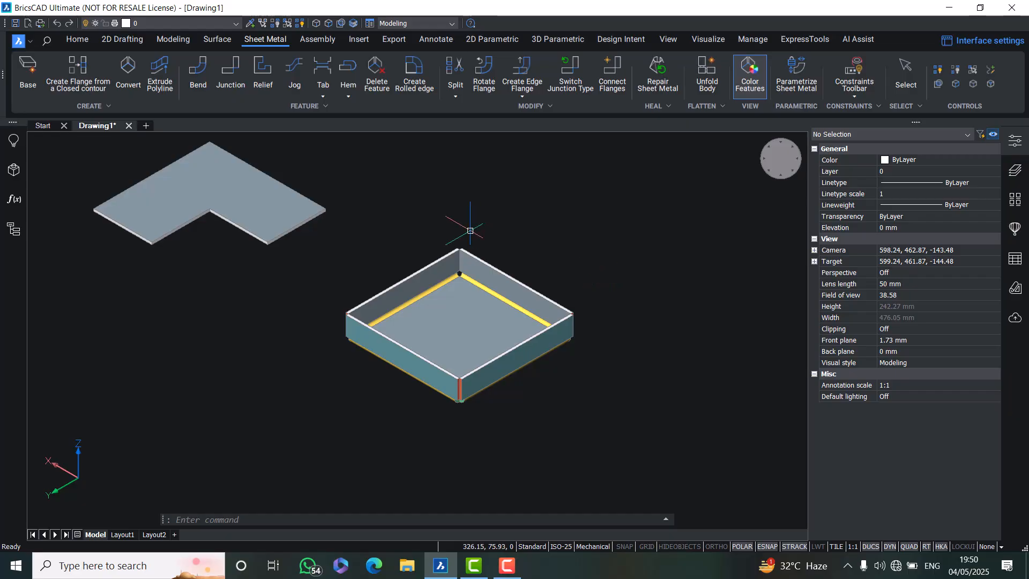
pyautogui.click(527, 67)
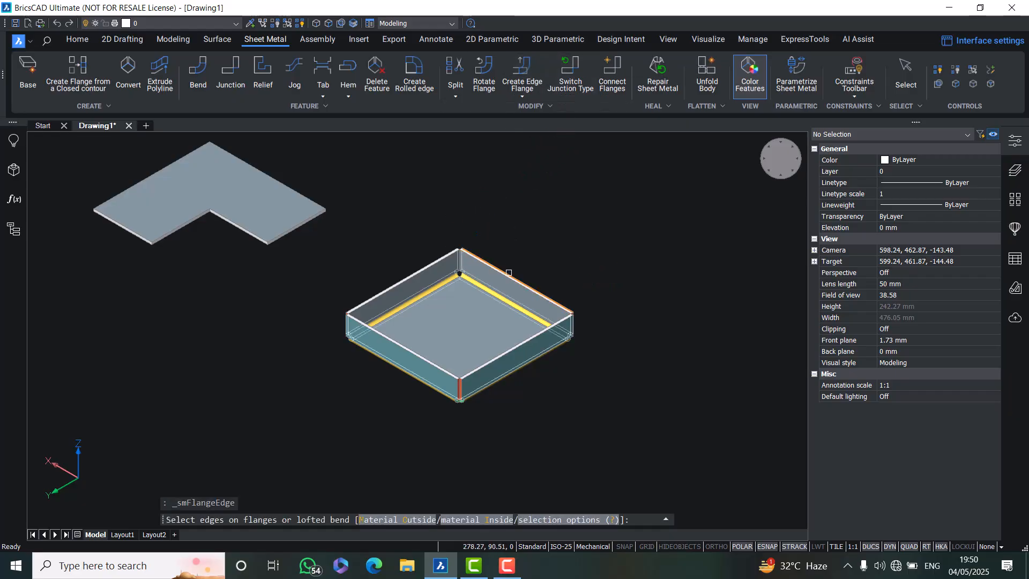
pyautogui.scroll(4, 503, 274)
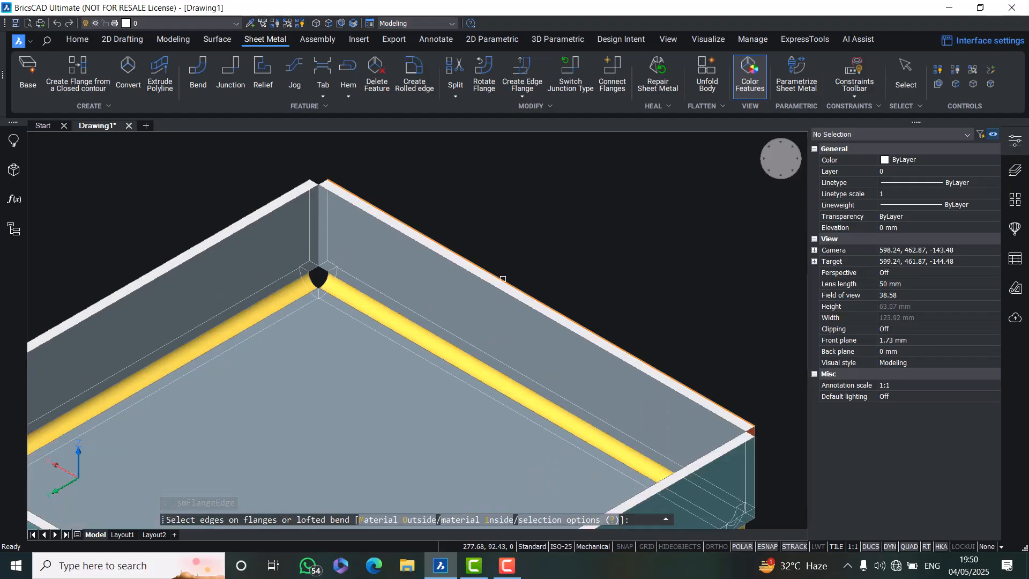
pyautogui.click(504, 278)
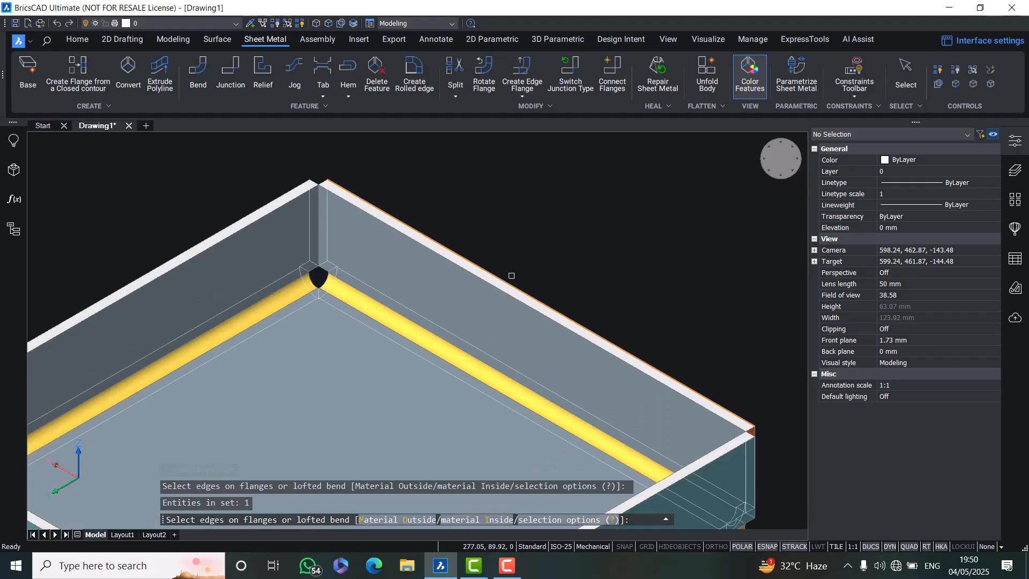
pyautogui.click(246, 210)
pyautogui.scroll(-2, 244, 212)
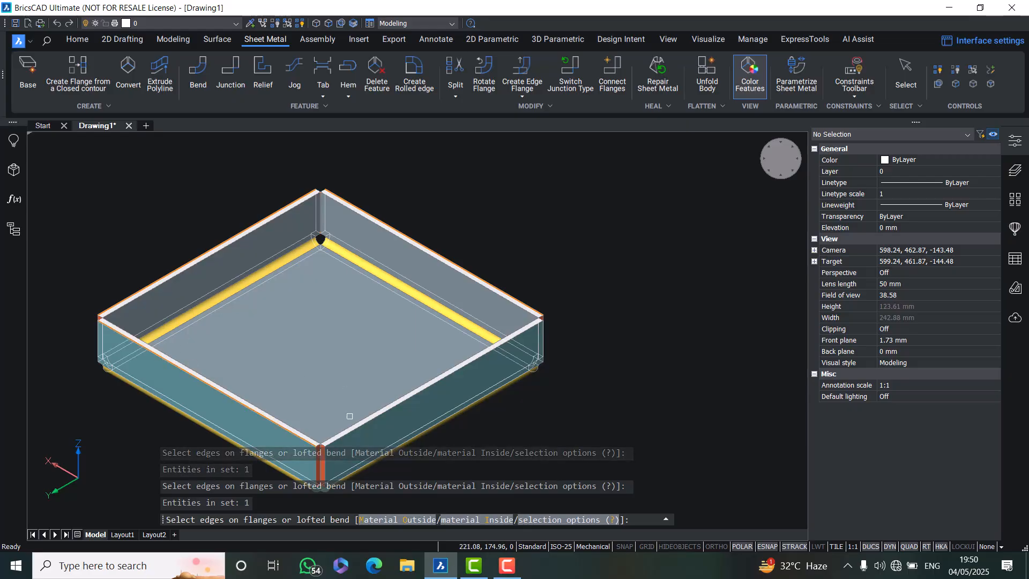
pyautogui.scroll(-3, 496, 383)
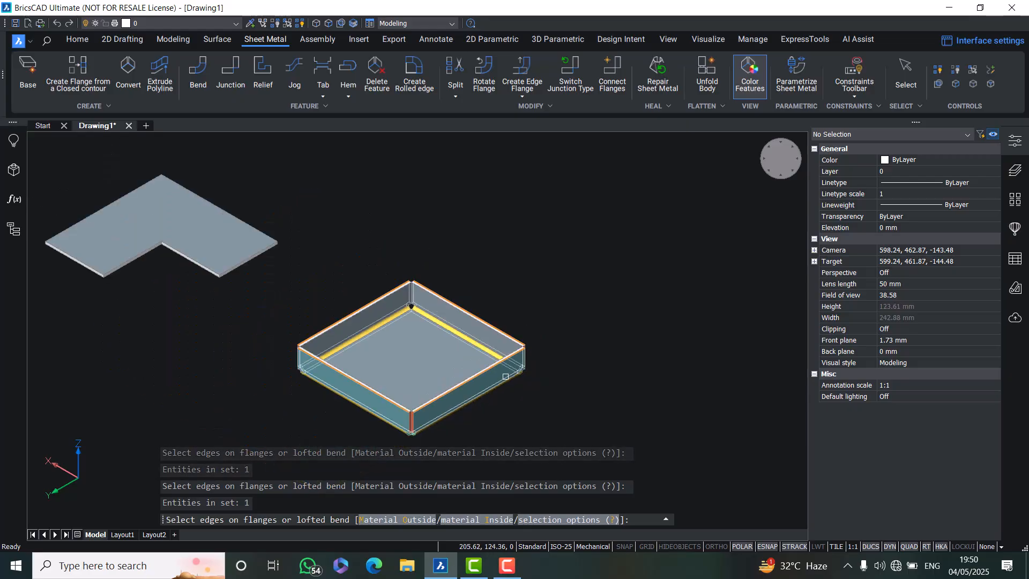
pyautogui.scroll(1, 541, 375)
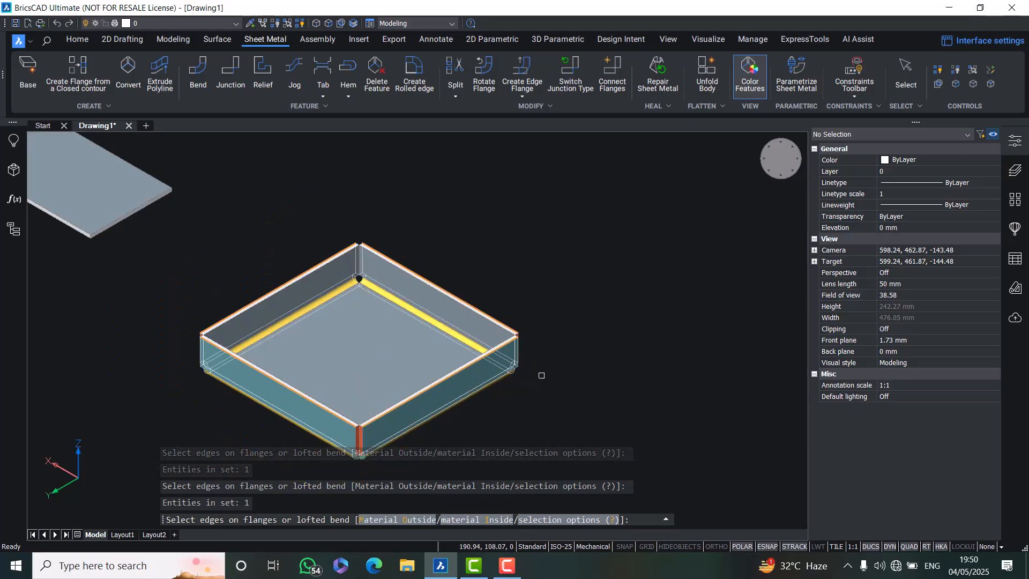
pyautogui.click(420, 401)
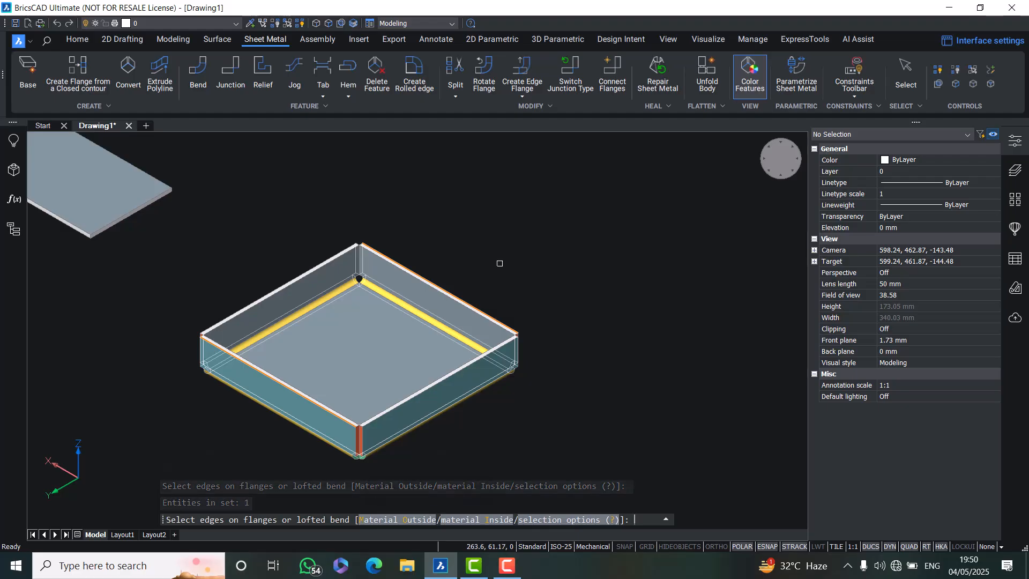
pyautogui.press('Return')
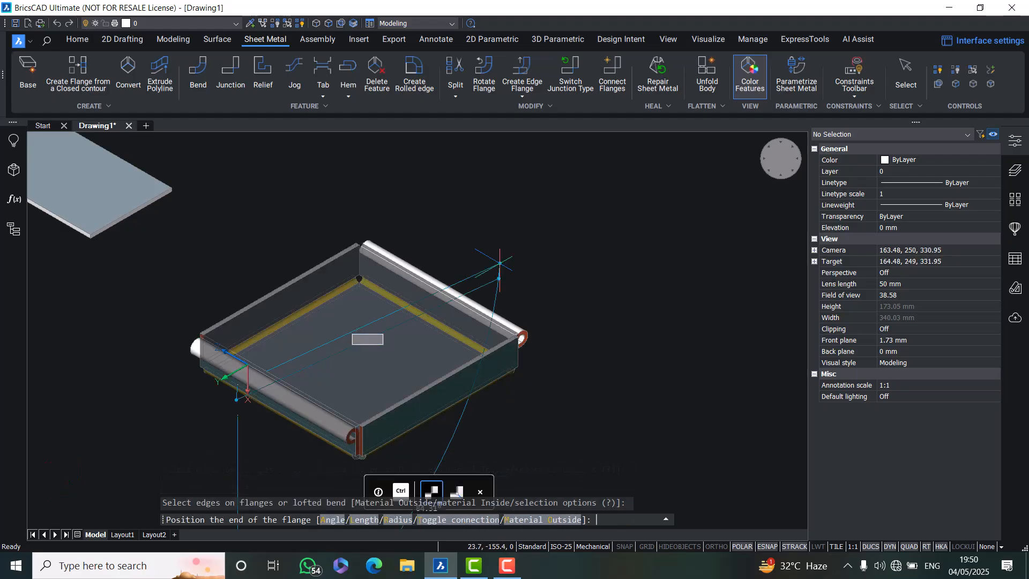
pyautogui.write('l')
pyautogui.press('Return')
pyautogui.write('20')
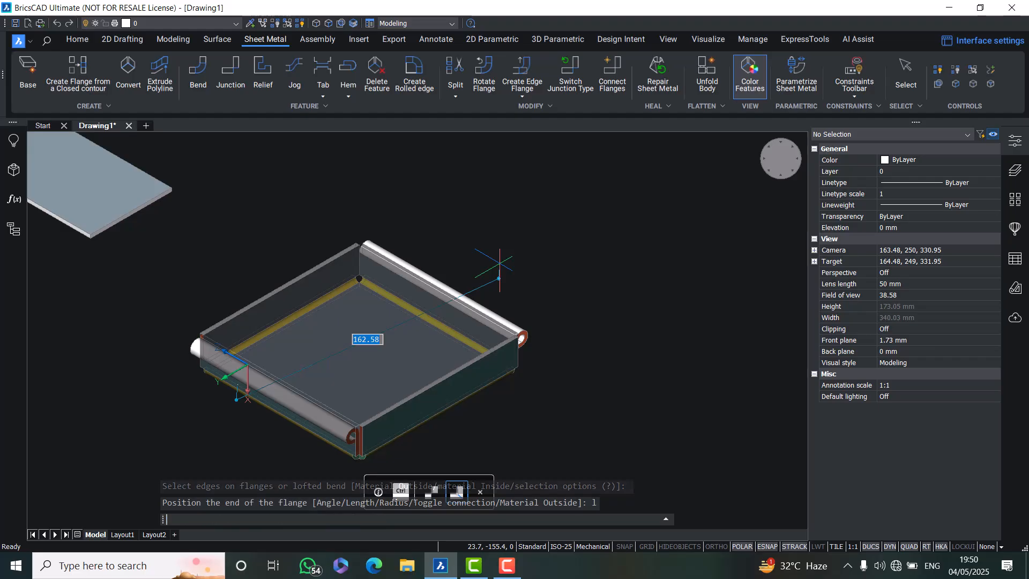
pyautogui.press('Return')
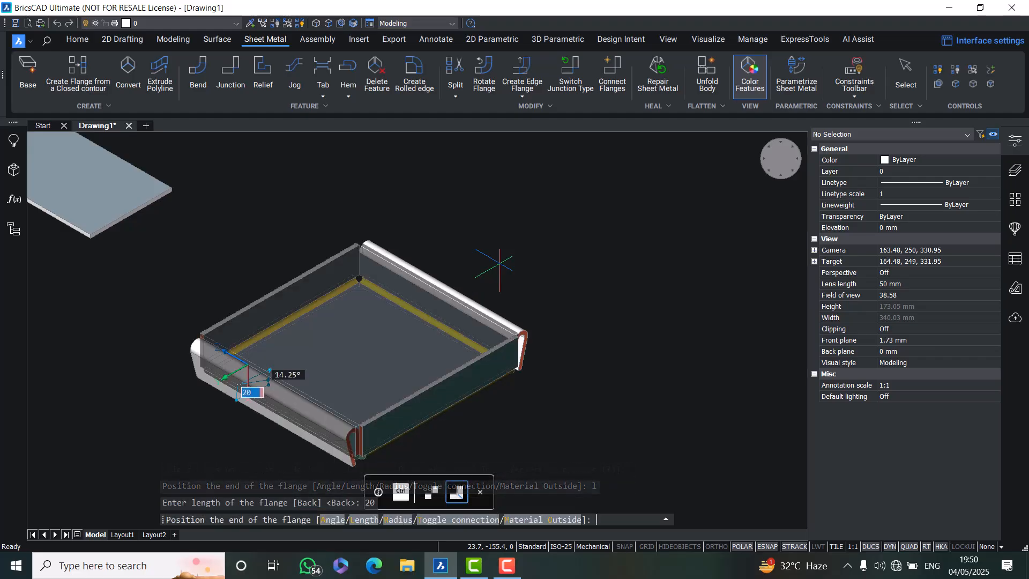
pyautogui.write('a')
pyautogui.press('Return')
pyautogui.write('9')
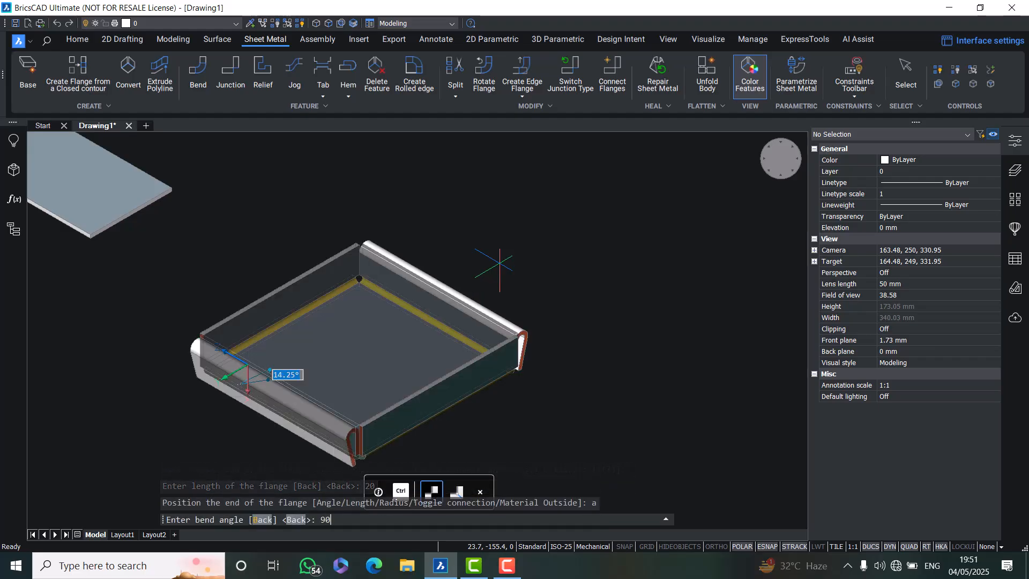
pyautogui.write('0')
pyautogui.press('Return')
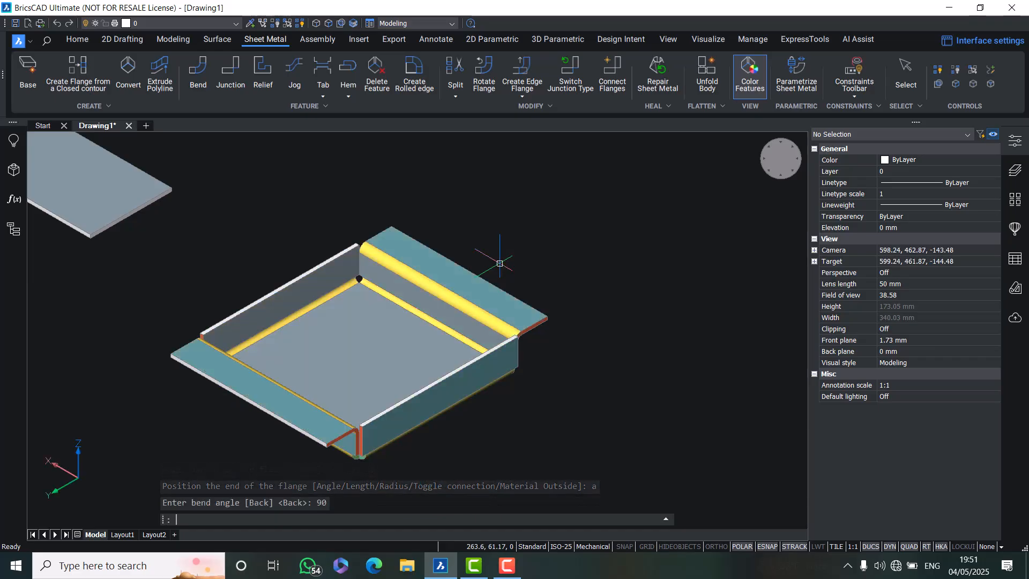
# Add 20 mm edge flanges with a 90° bend angle to two more edges of the square box's walls
pyautogui.scroll(-2, 619, 308)
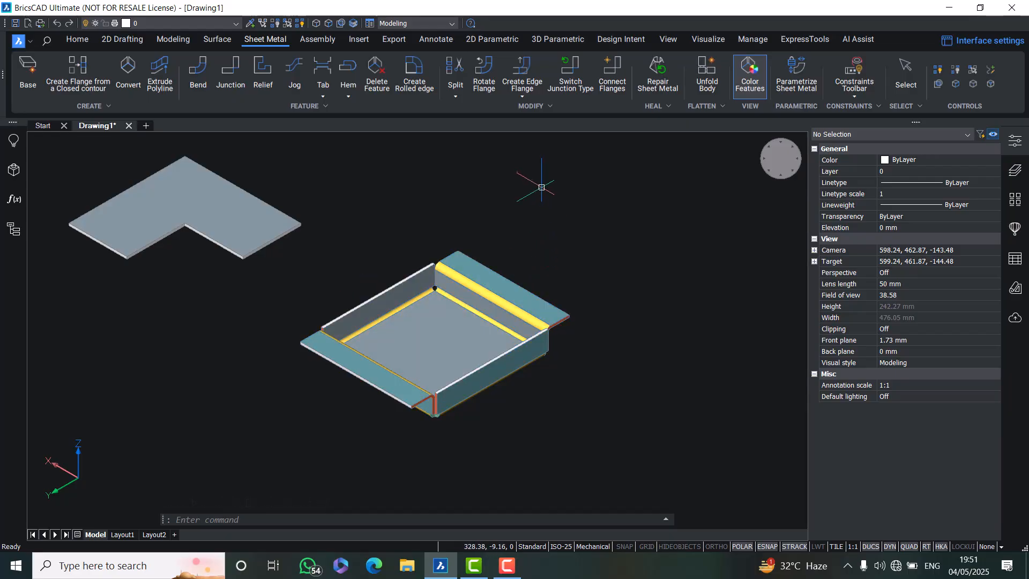
pyautogui.click(523, 62)
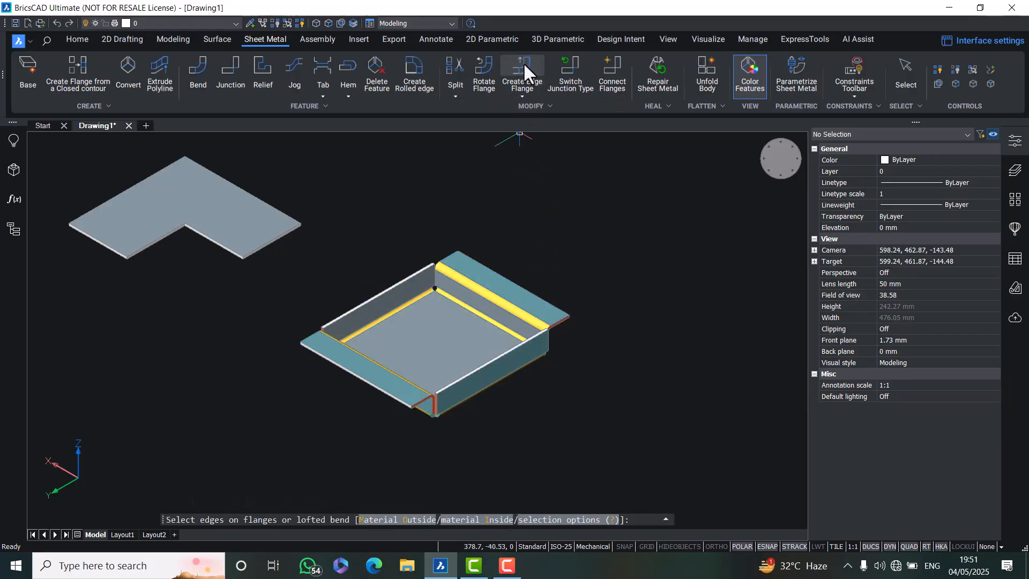
pyautogui.scroll(6, 374, 303)
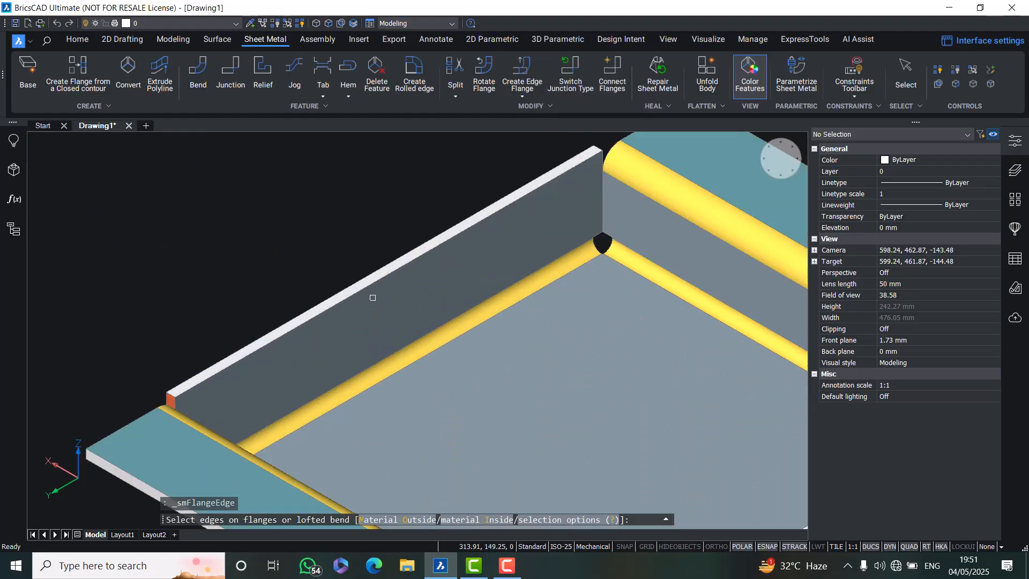
pyautogui.click(375, 302)
pyautogui.scroll(-6, 522, 362)
pyautogui.scroll(4, 522, 362)
pyautogui.scroll(2, 521, 362)
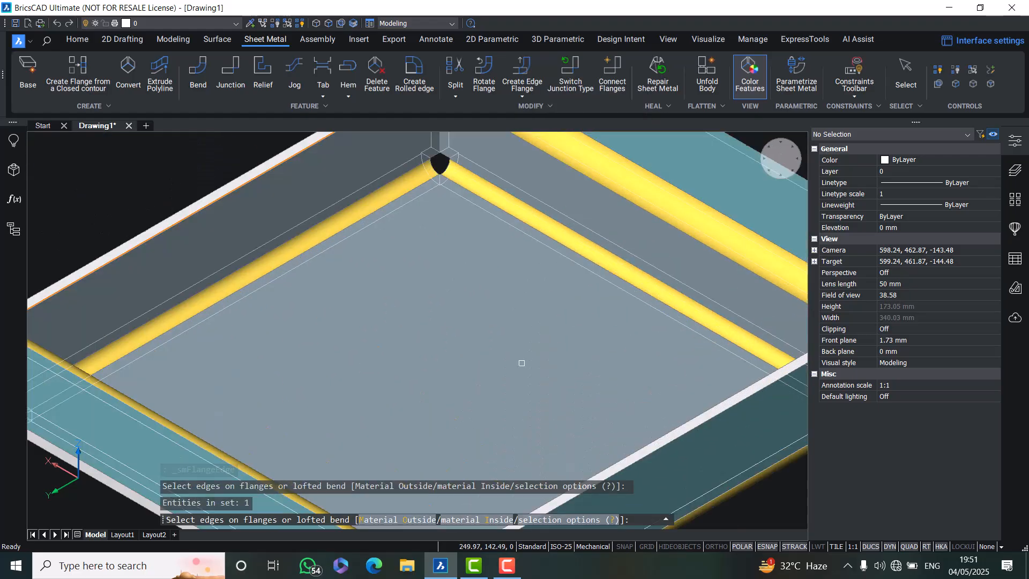
pyautogui.click(593, 476)
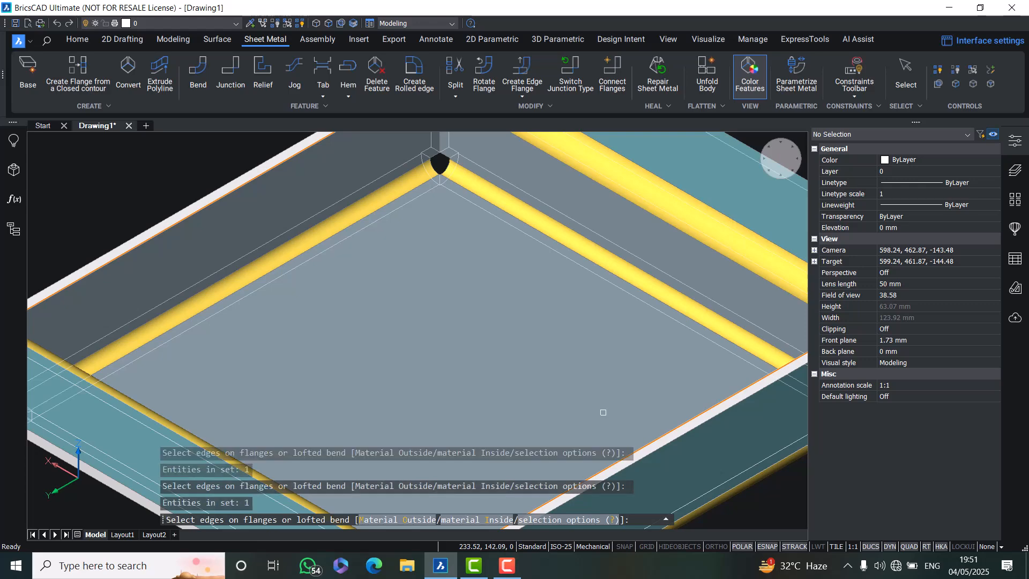
pyautogui.scroll(-2, 592, 388)
pyautogui.press('Return')
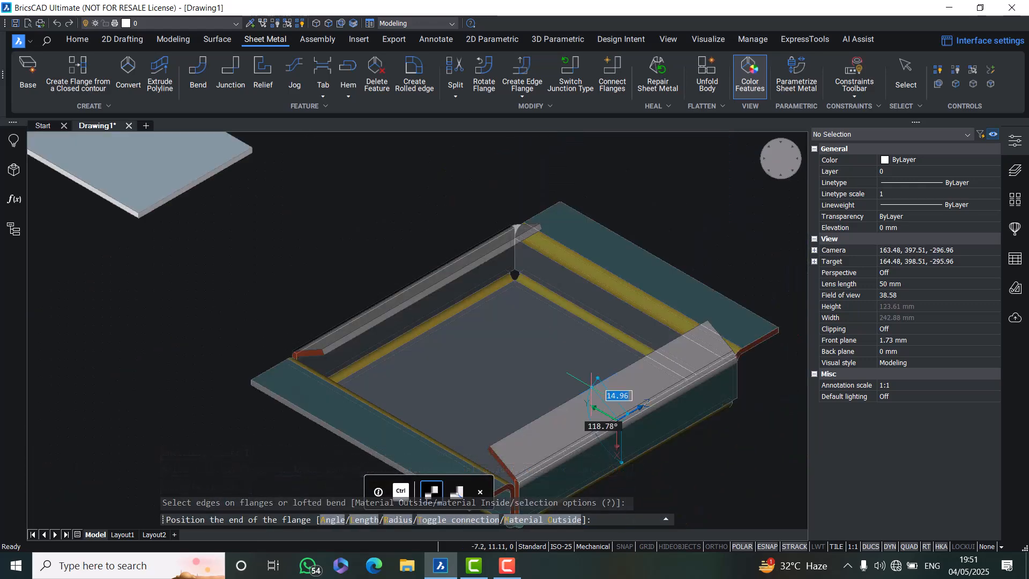
pyautogui.write('l')
pyautogui.press('Return')
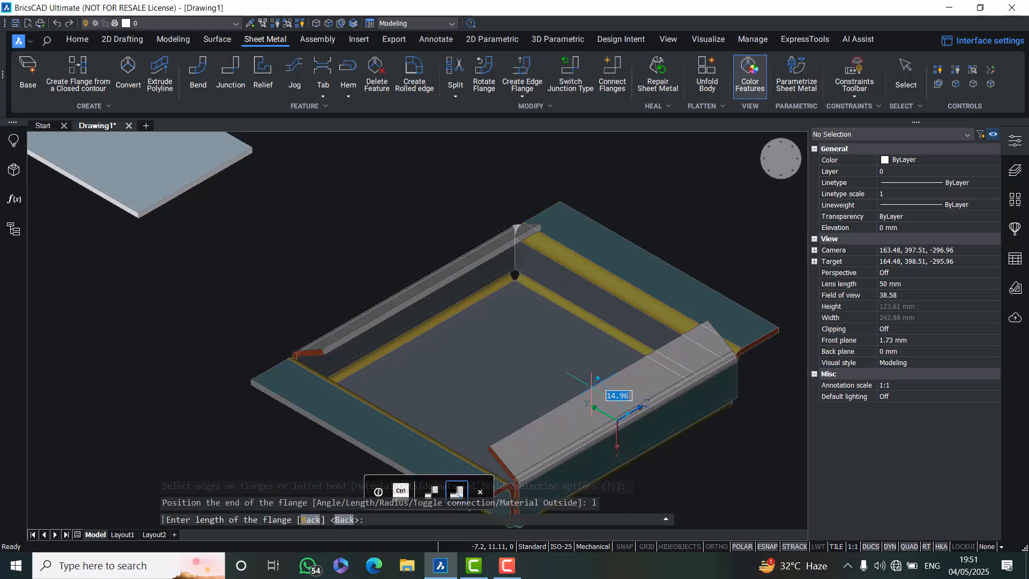
pyautogui.write('20')
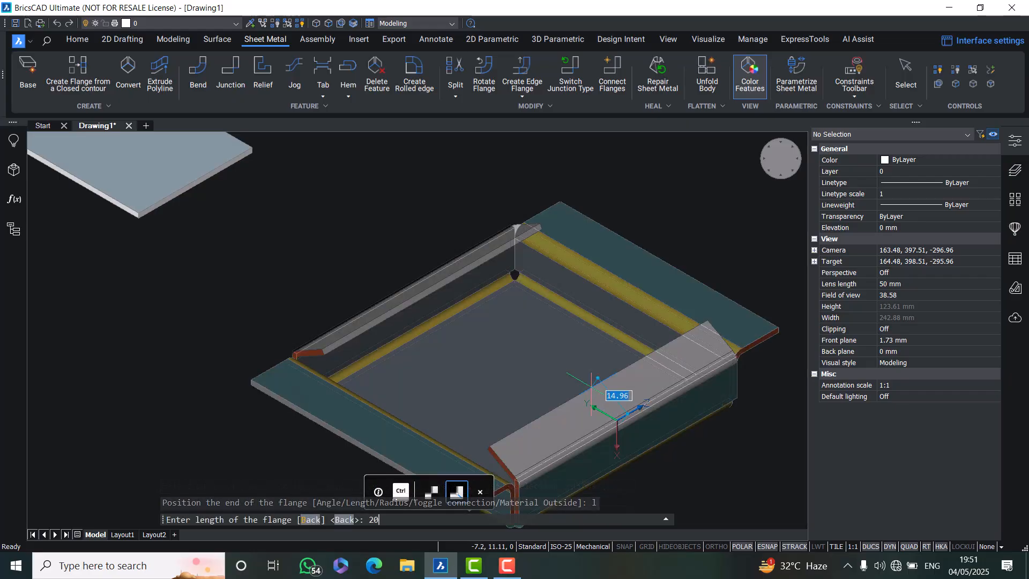
pyautogui.press('Return')
pyautogui.write('a')
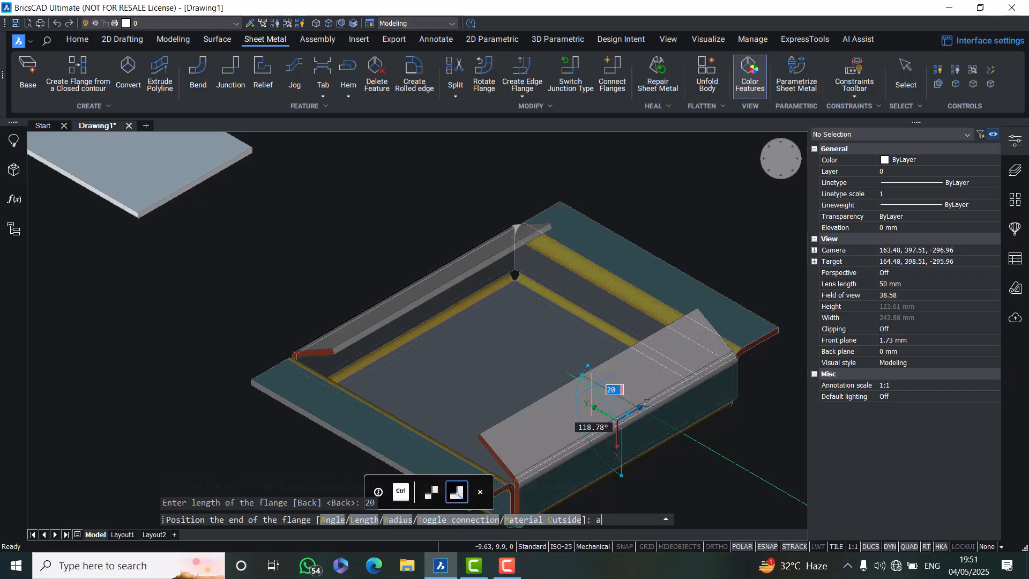
pyautogui.press('Return')
pyautogui.write('9')
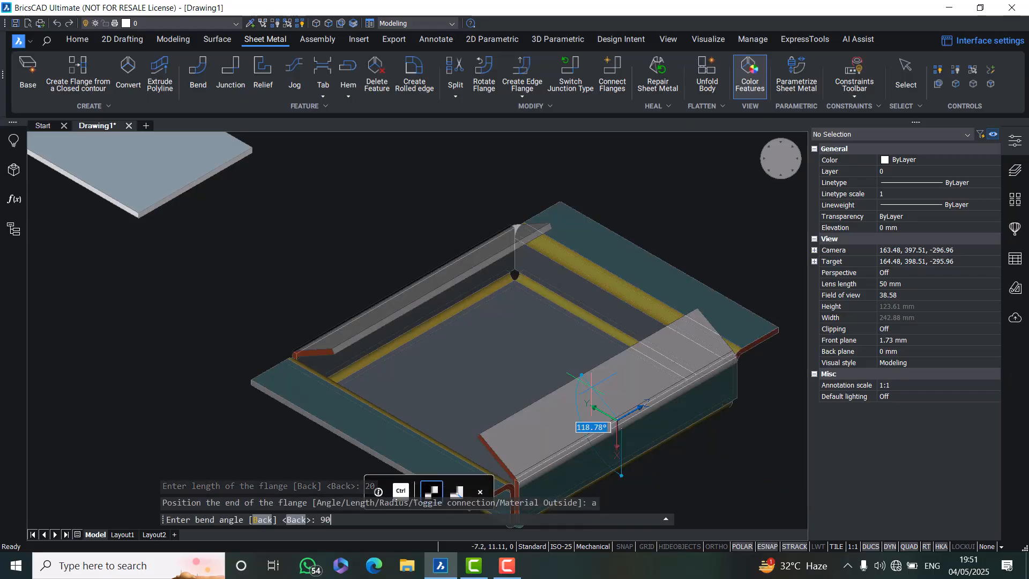
pyautogui.write('0')
pyautogui.press('Return')
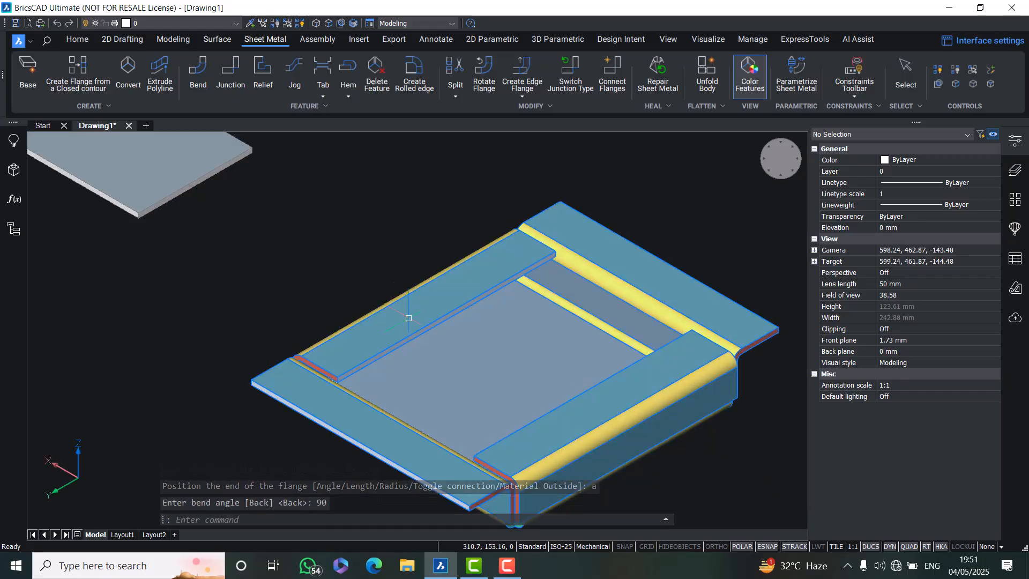
pyautogui.click(345, 272)
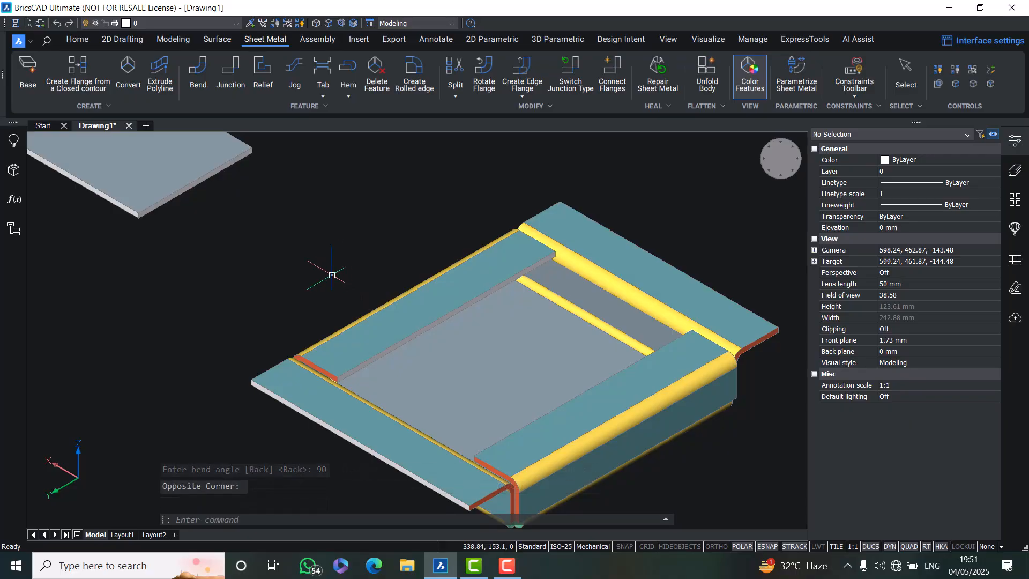
pyautogui.press('Escape')
pyautogui.scroll(-3, 337, 272)
pyautogui.moveTo(337, 284); pyautogui.dragTo(463, 398, button='middle')
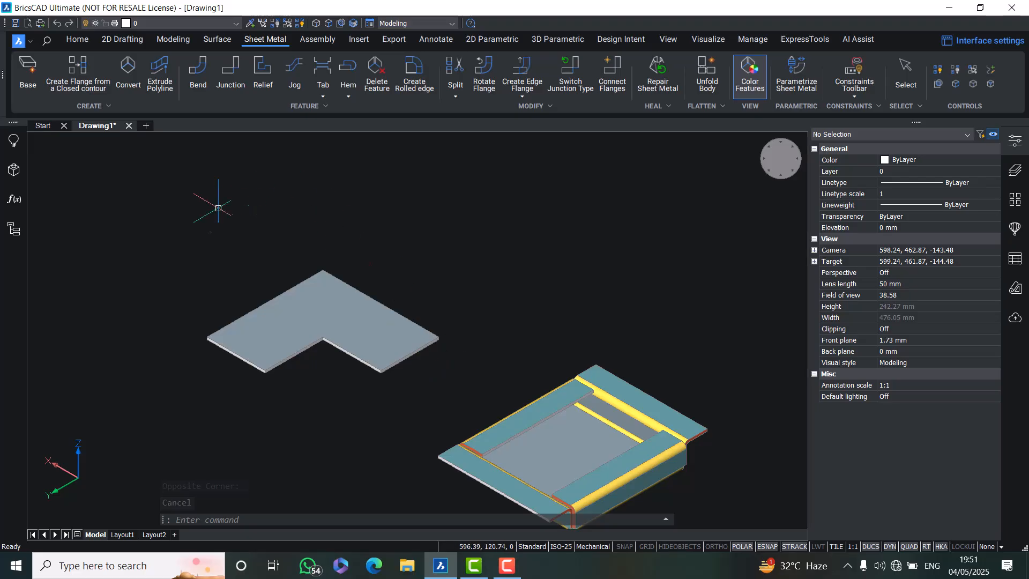
pyautogui.click(520, 97)
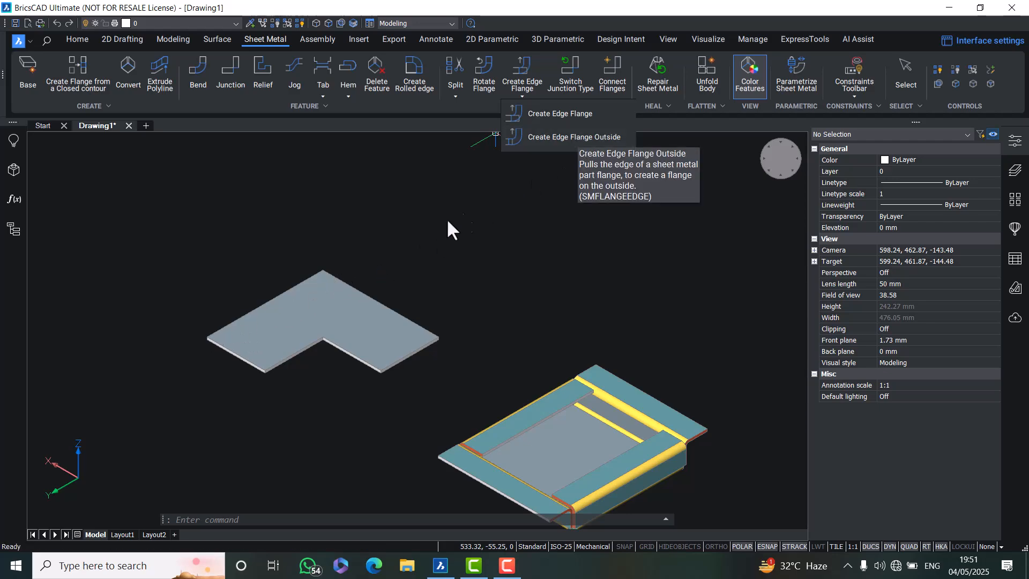
pyautogui.click(471, 448)
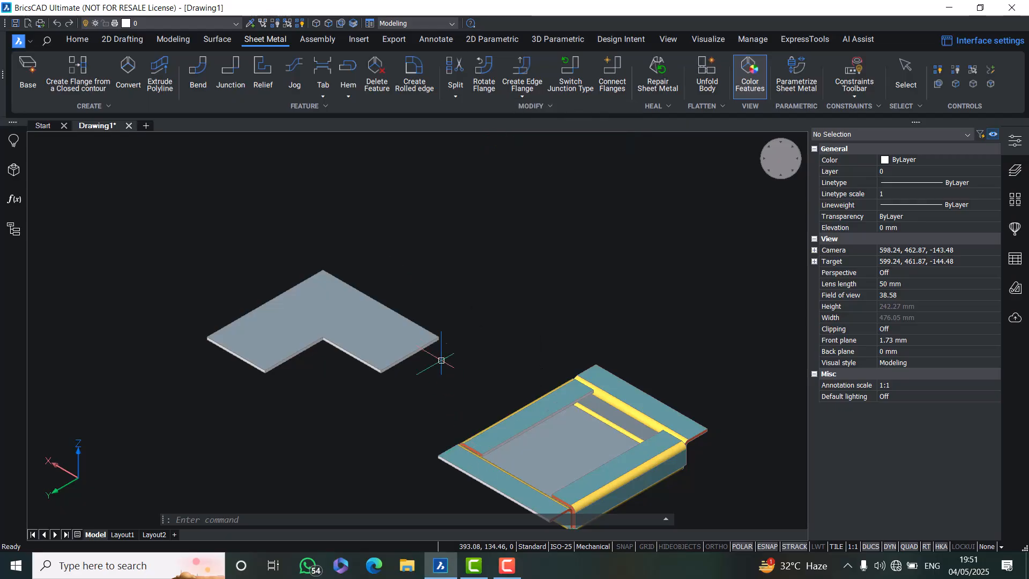
pyautogui.moveTo(559, 392); pyautogui.dragTo(482, 301, button='middle')
pyautogui.scroll(3, 590, 335)
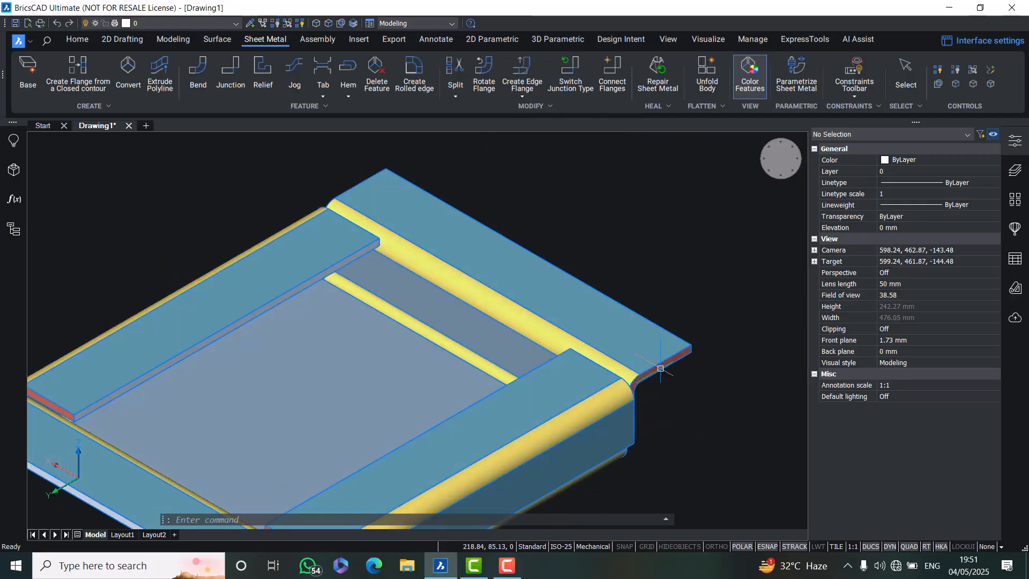
pyautogui.scroll(-3, 536, 322)
pyautogui.moveTo(419, 296); pyautogui.dragTo(457, 344, button='middle')
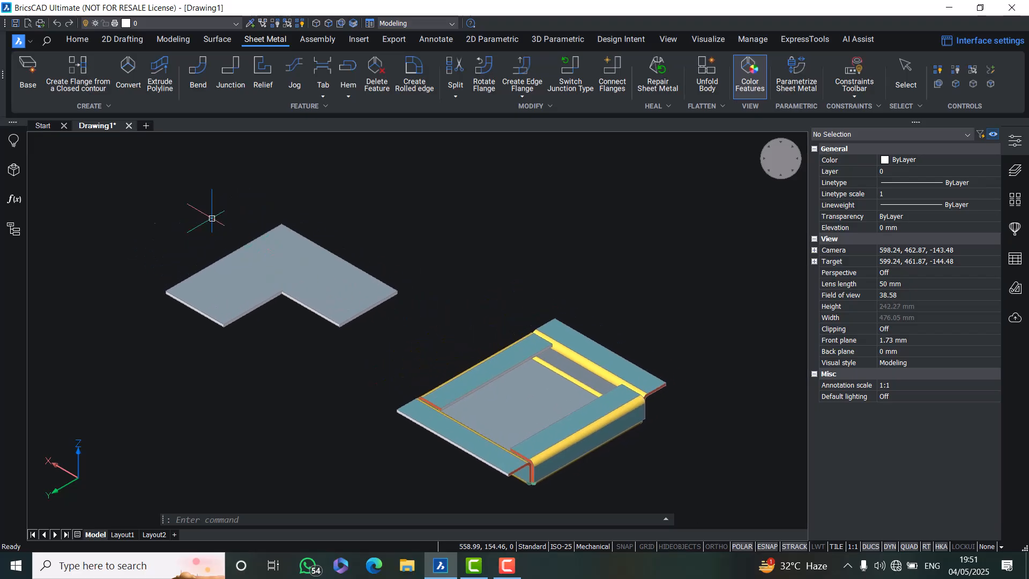
# Set the sheet metal thickness parameter _SM_THICKNESS to 1 in the Parameters Manager
pyautogui.click(9, 205)
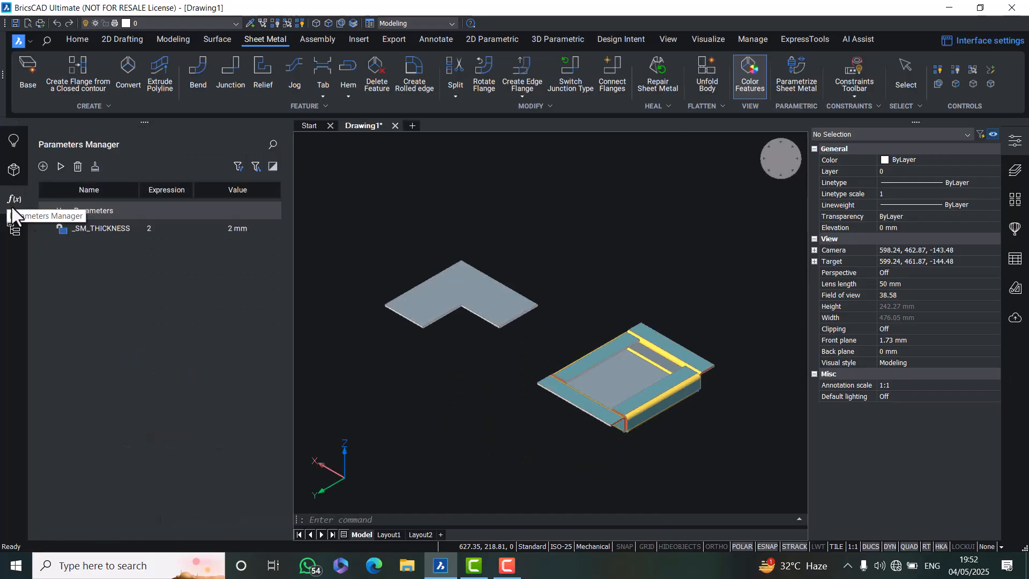
pyautogui.doubleClick(152, 230)
pyautogui.moveTo(152, 230); pyautogui.dragTo(134, 230)
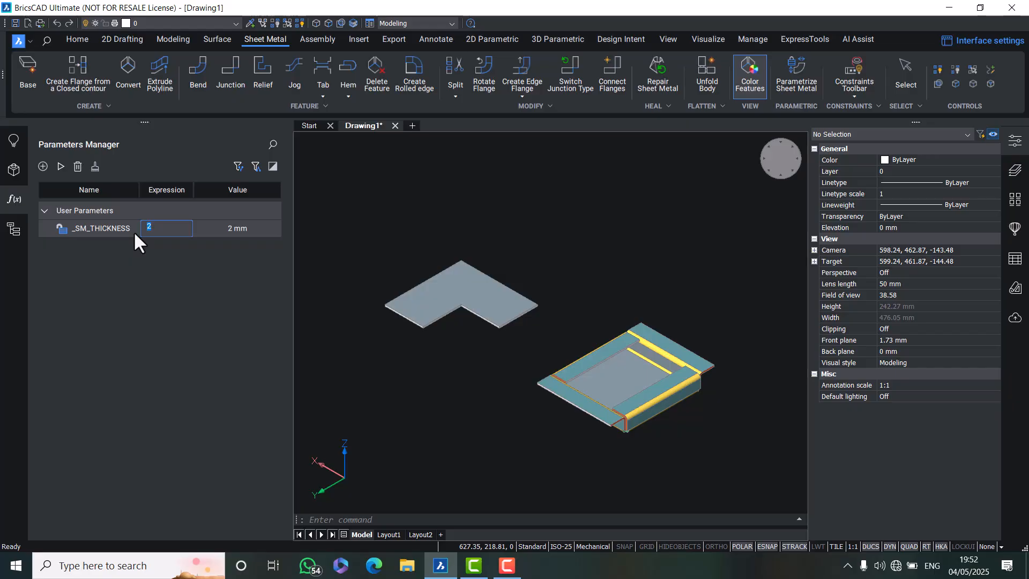
pyautogui.write('1')
pyautogui.press('Return')
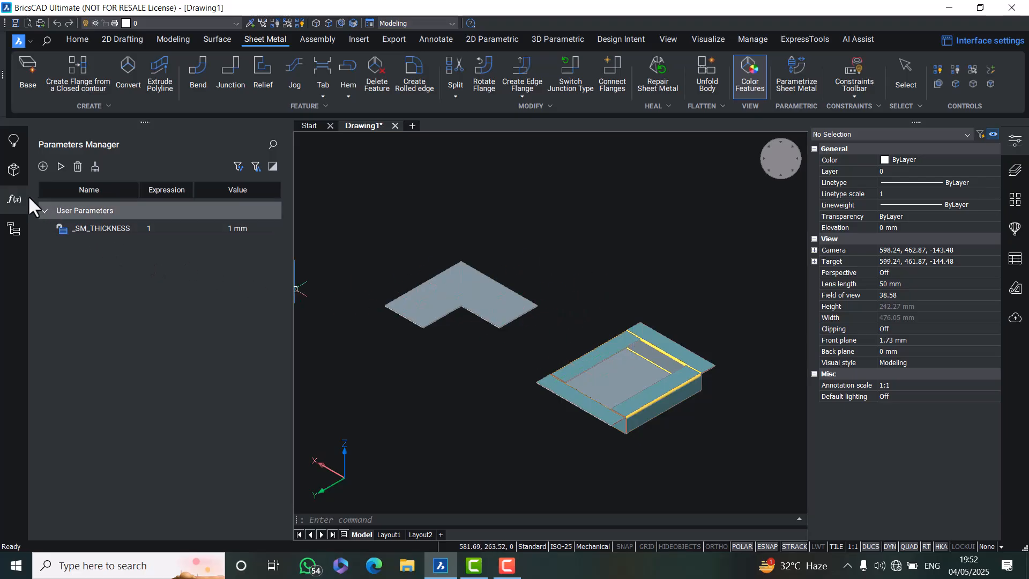
pyautogui.click(10, 169)
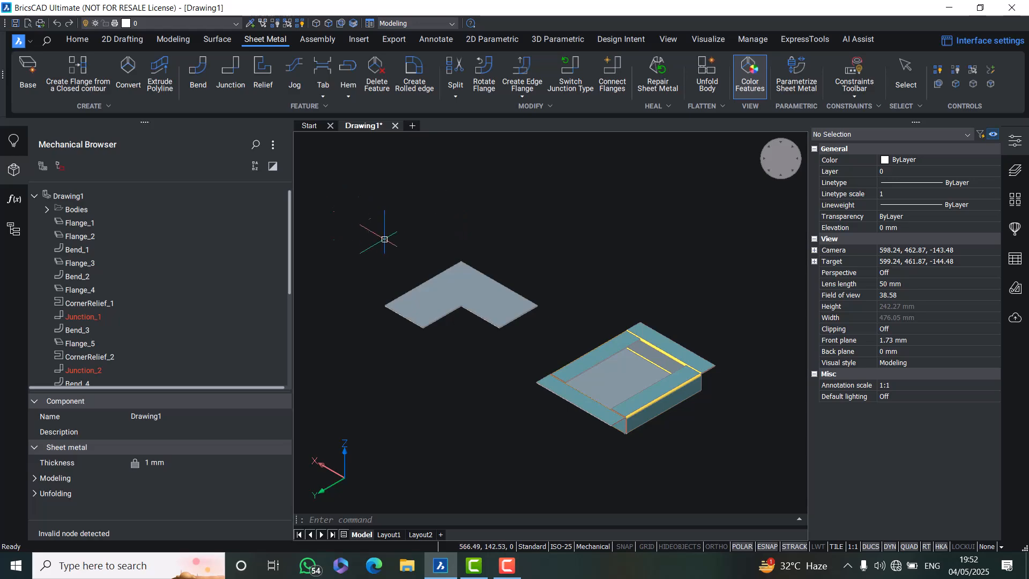
pyautogui.click(397, 239)
pyautogui.press('Escape')
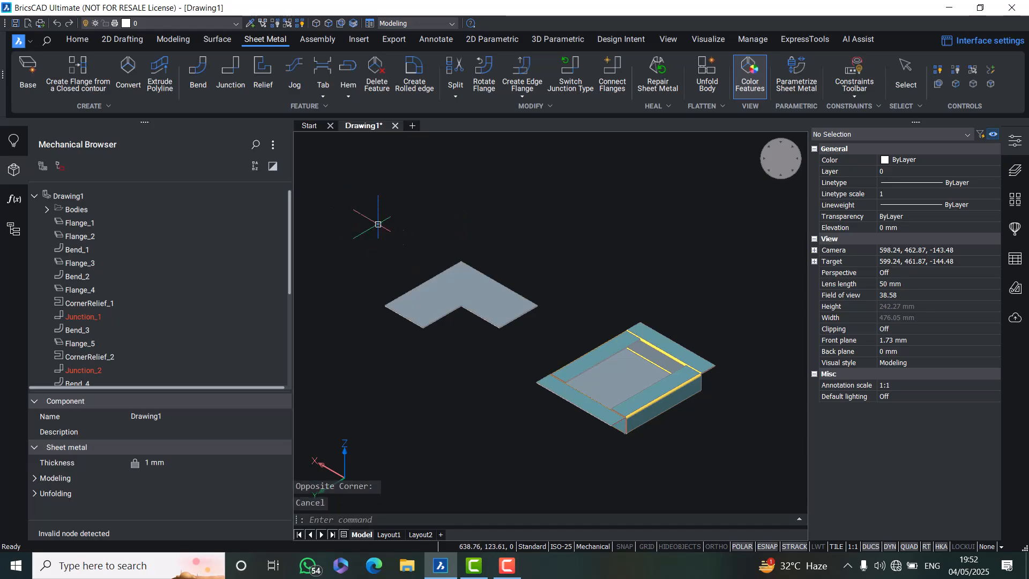
pyautogui.click(13, 139)
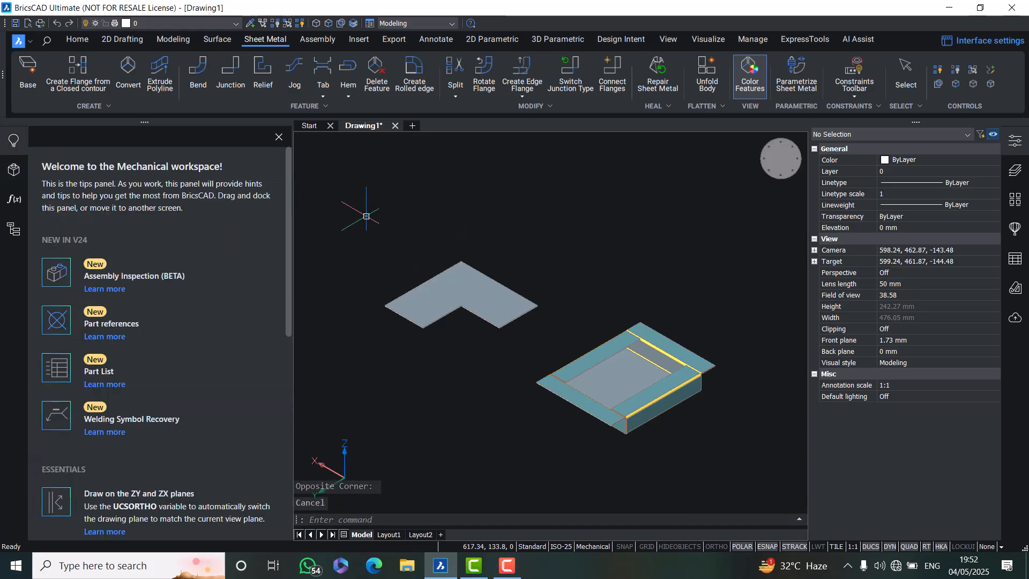
pyautogui.click(12, 139)
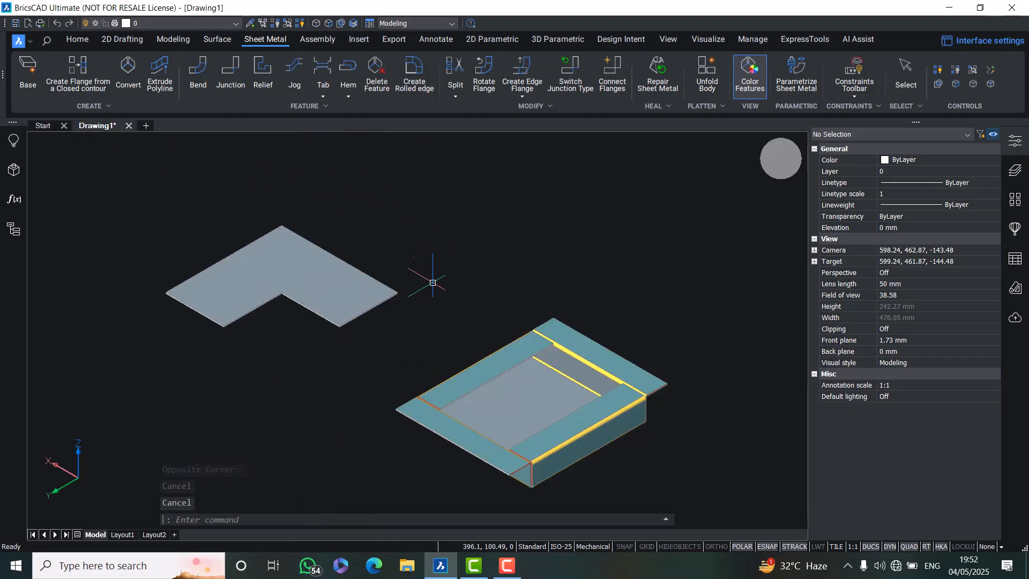
# Create outside edge flanges 20 mm long at a 90° bend angle on two edges of the L-shaped base flange
pyautogui.moveTo(390, 289); pyautogui.dragTo(470, 291, button='middle')
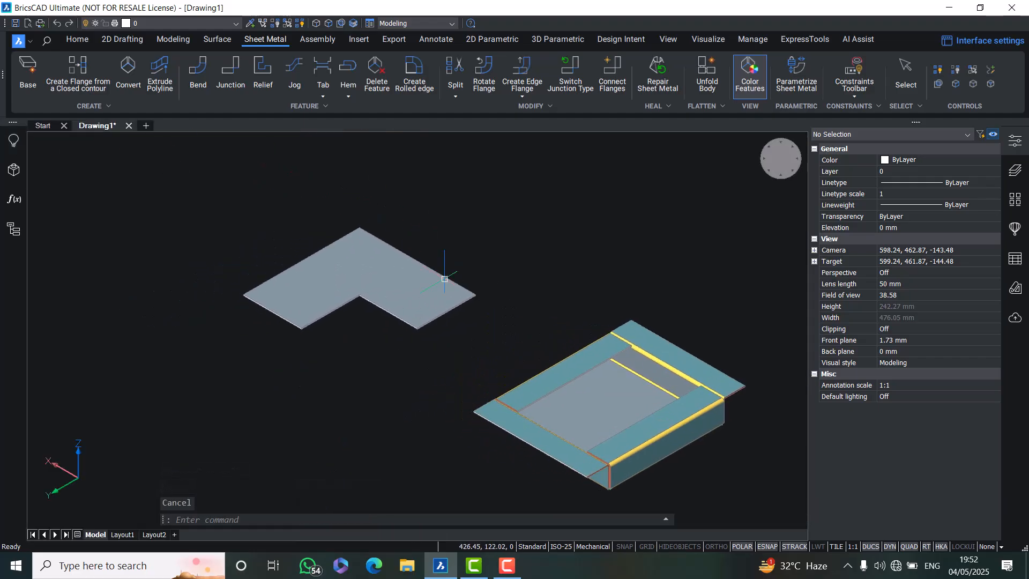
pyautogui.click(523, 95)
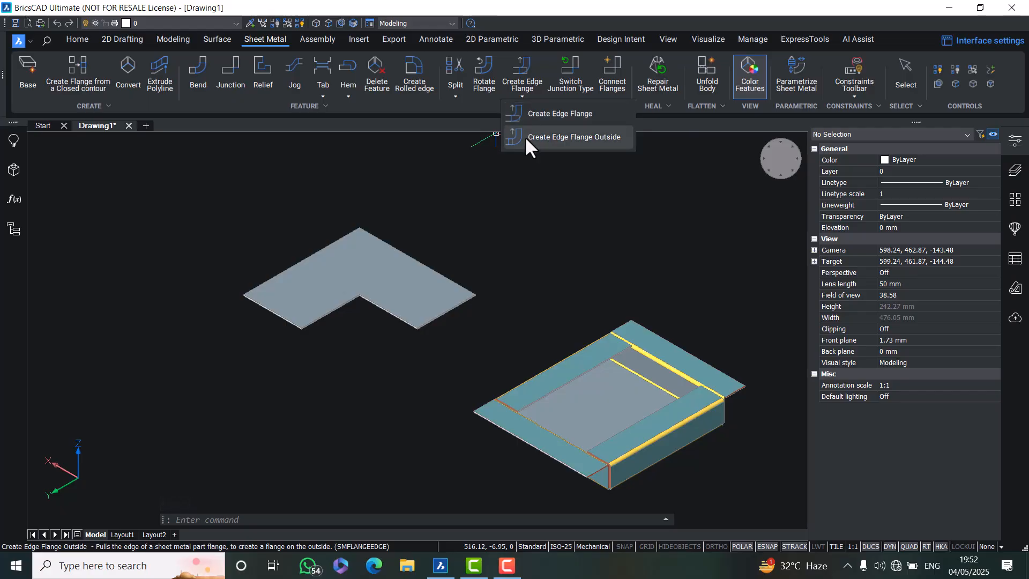
pyautogui.click(525, 136)
pyautogui.scroll(5, 385, 234)
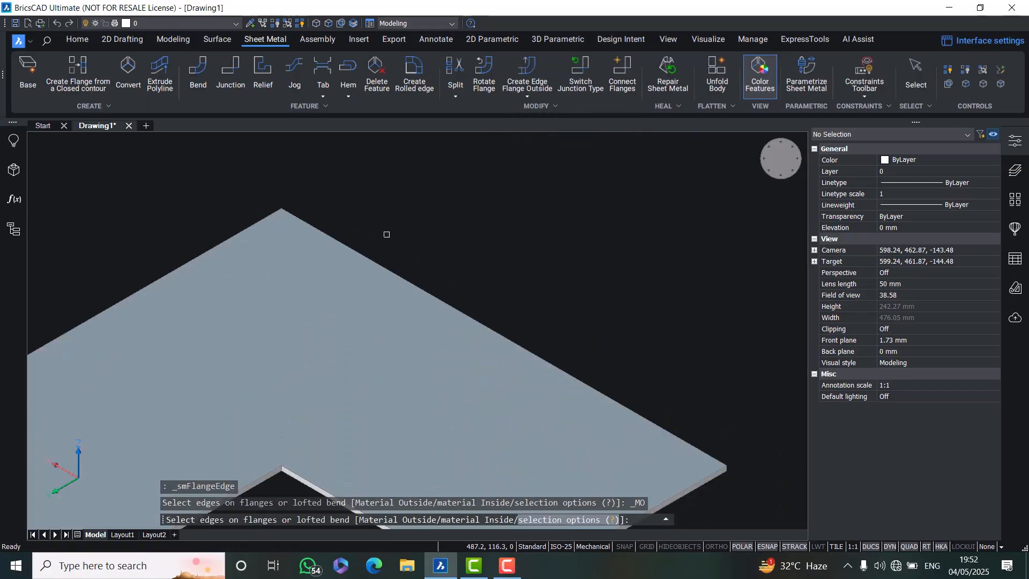
pyautogui.click(346, 246)
pyautogui.scroll(-4, 353, 201)
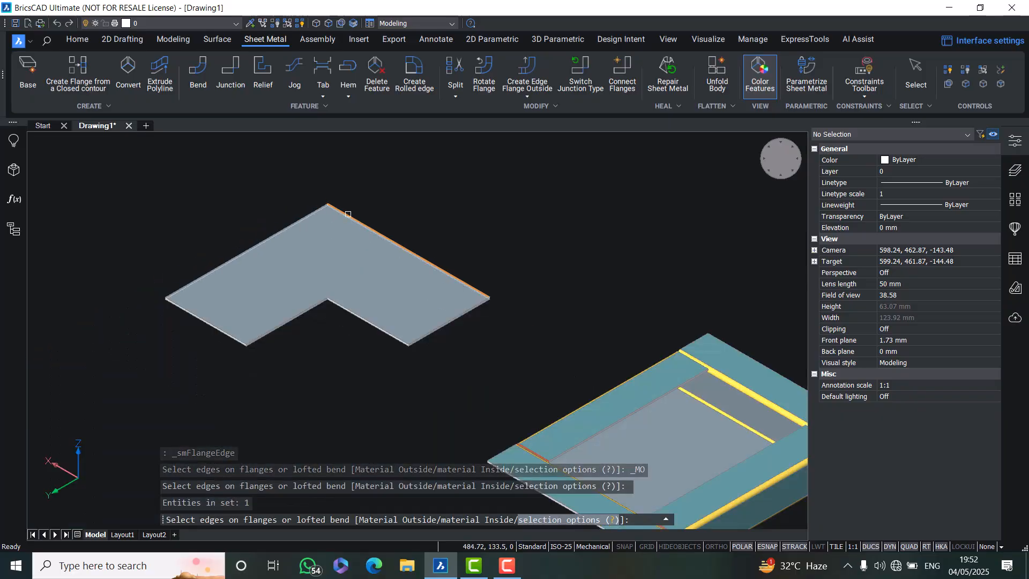
pyautogui.click(204, 320)
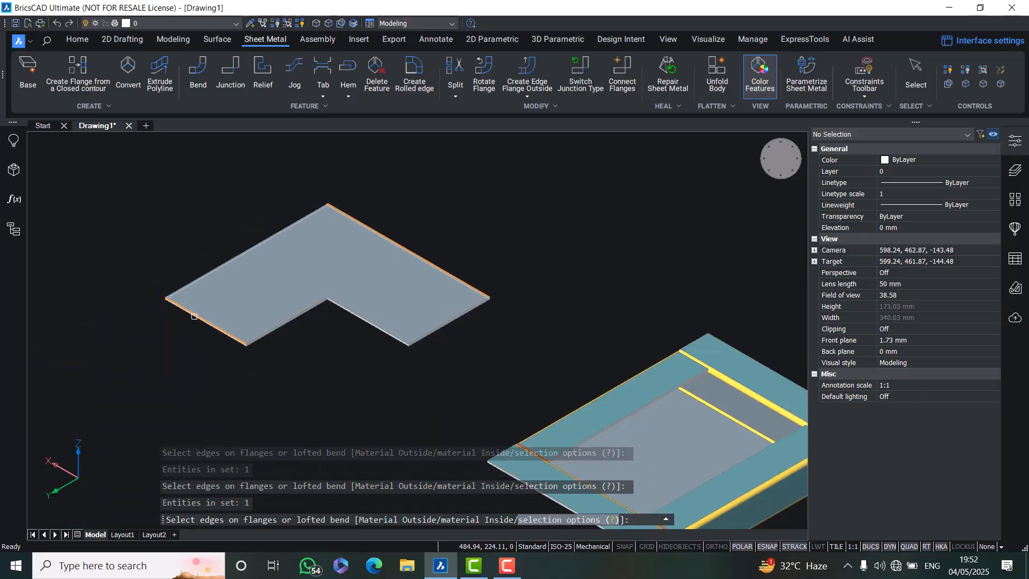
pyautogui.press('Return')
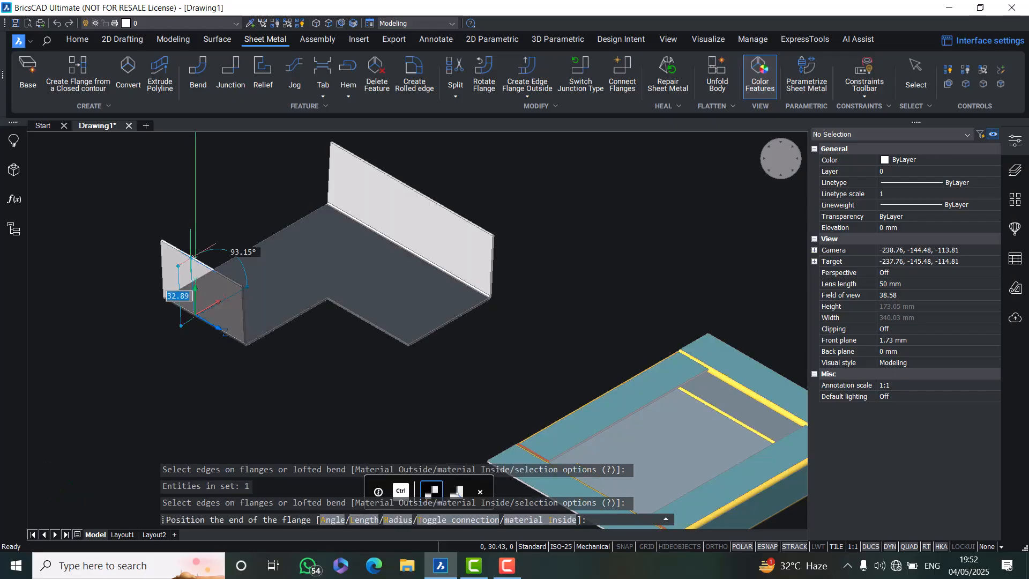
pyautogui.keyDown('shift'); pyautogui.moveTo(194, 258); pyautogui.dragTo(99, 317, button='middle'); pyautogui.keyUp('shift')
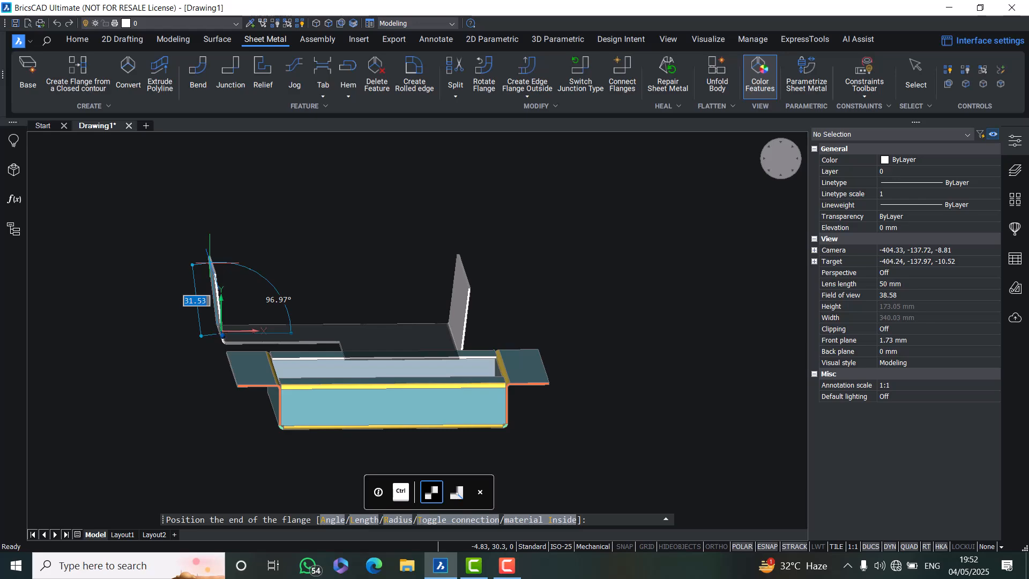
pyautogui.write('l')
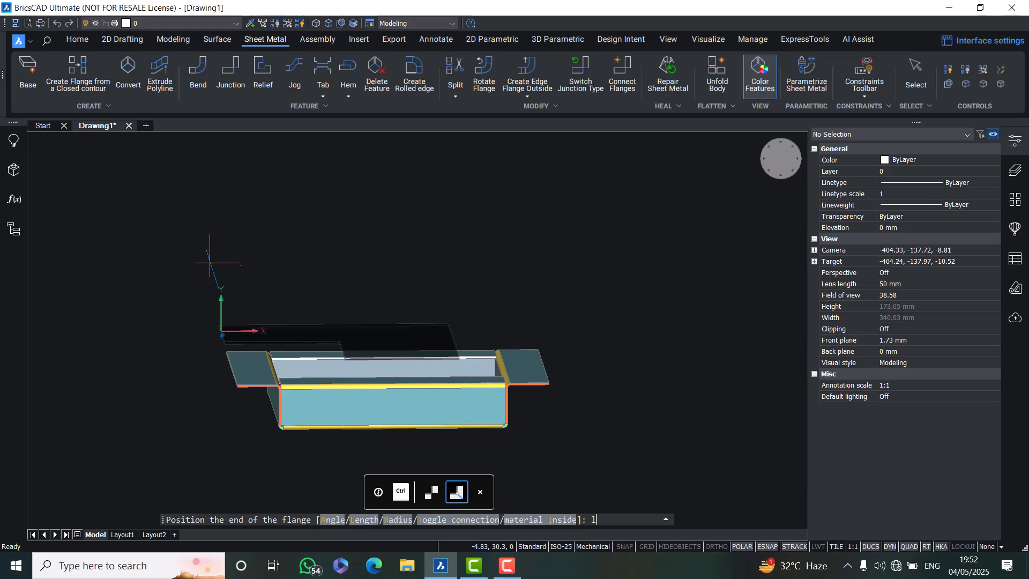
pyautogui.press('Return')
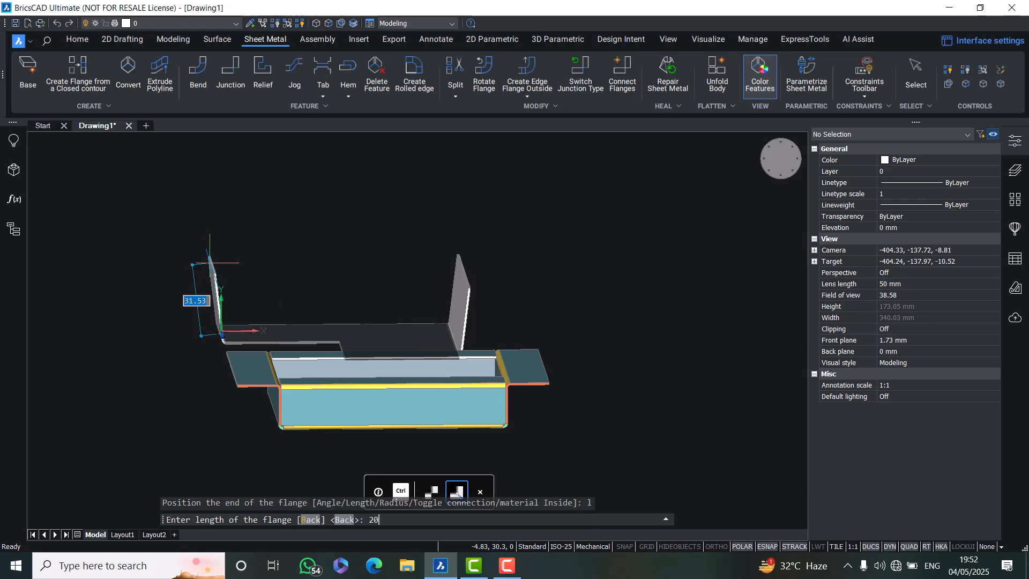
pyautogui.write('20')
pyautogui.press('Return')
pyautogui.write('a')
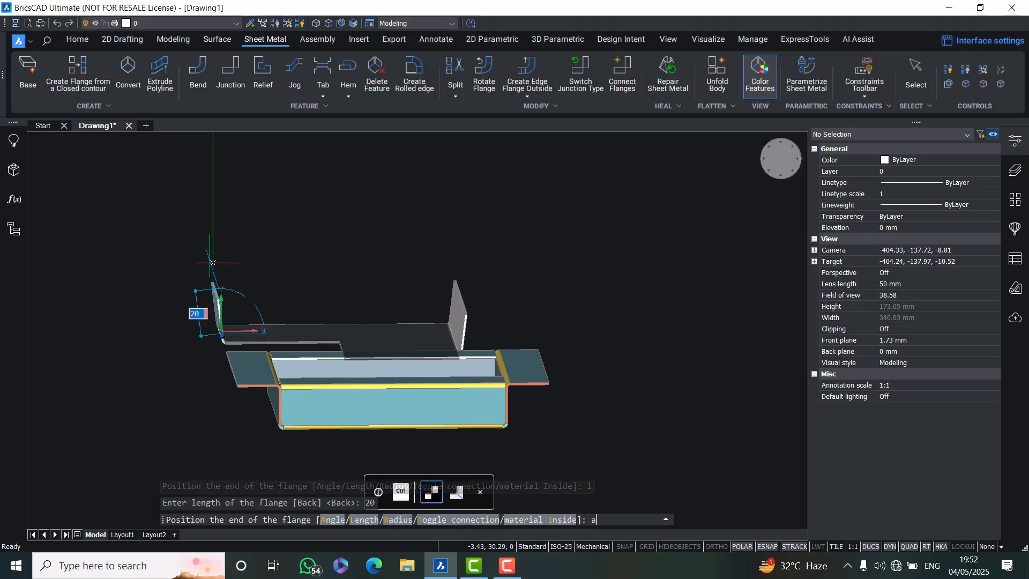
pyautogui.press('Return')
pyautogui.write('90')
pyautogui.press('Return')
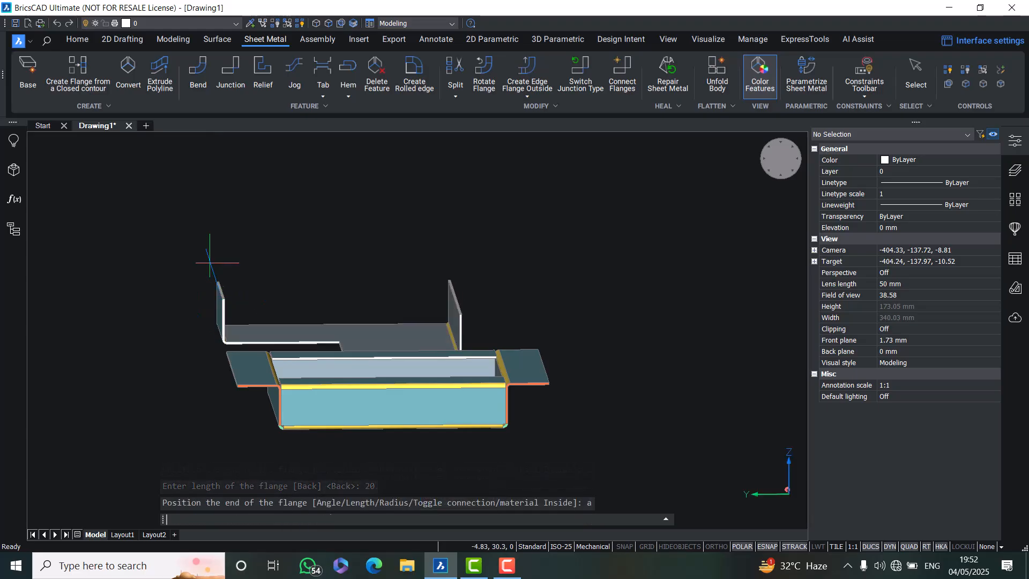
pyautogui.keyDown('shift'); pyautogui.moveTo(228, 352); pyautogui.dragTo(308, 383, button='middle'); pyautogui.keyUp('shift')
pyautogui.click(106, 238)
pyautogui.keyDown('shift'); pyautogui.moveTo(372, 305); pyautogui.dragTo(466, 391, button='middle'); pyautogui.keyUp('shift')
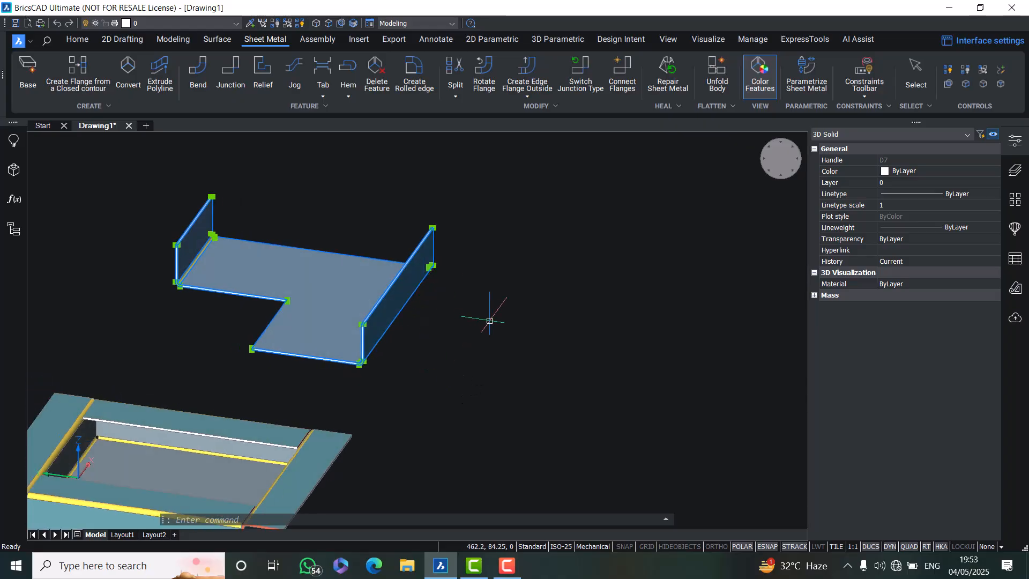
pyautogui.press('Escape')
pyautogui.moveTo(403, 285); pyautogui.dragTo(510, 383, button='middle')
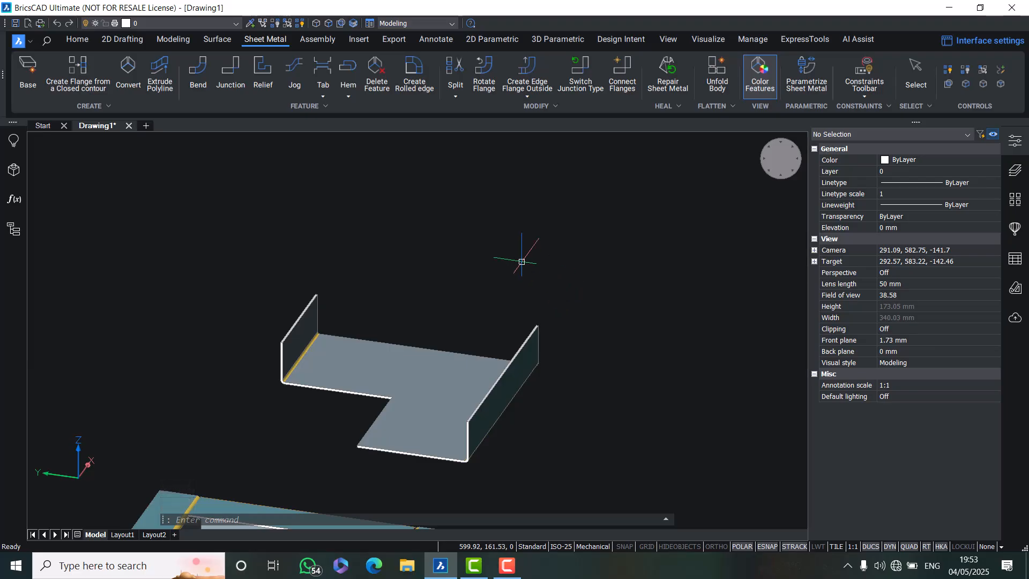
pyautogui.write('en')
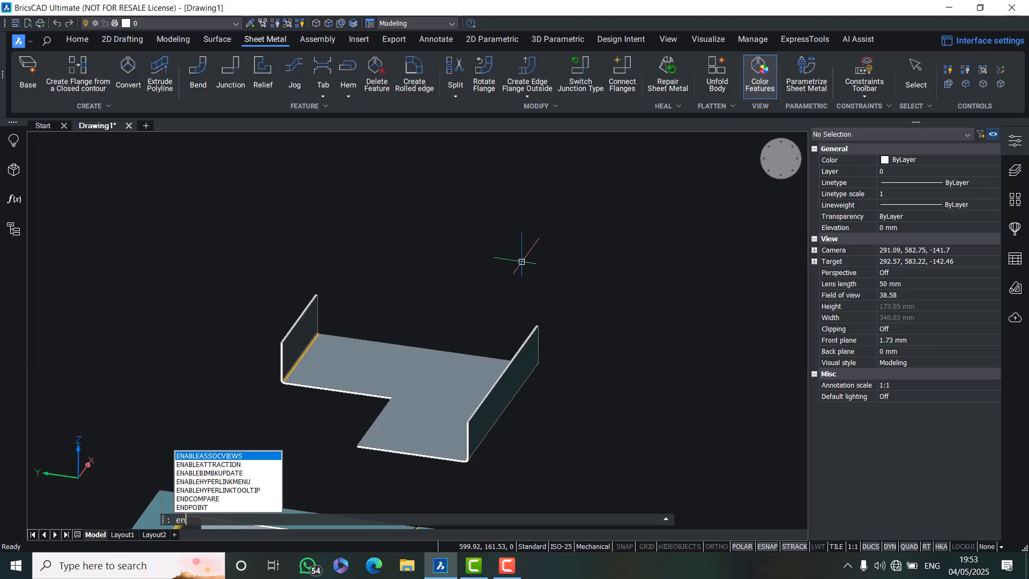
pyautogui.write('q')
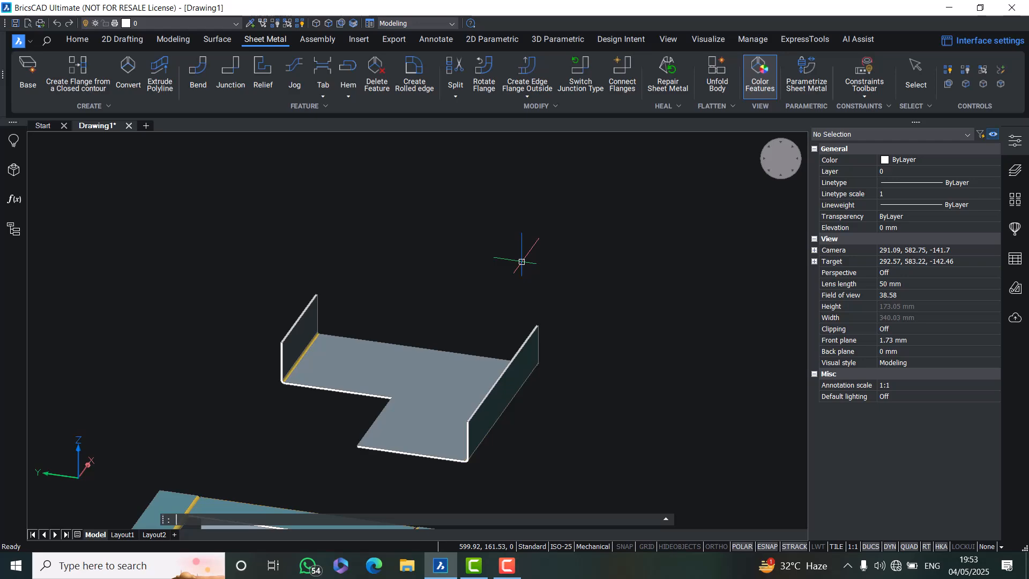
pyautogui.press('Escape')
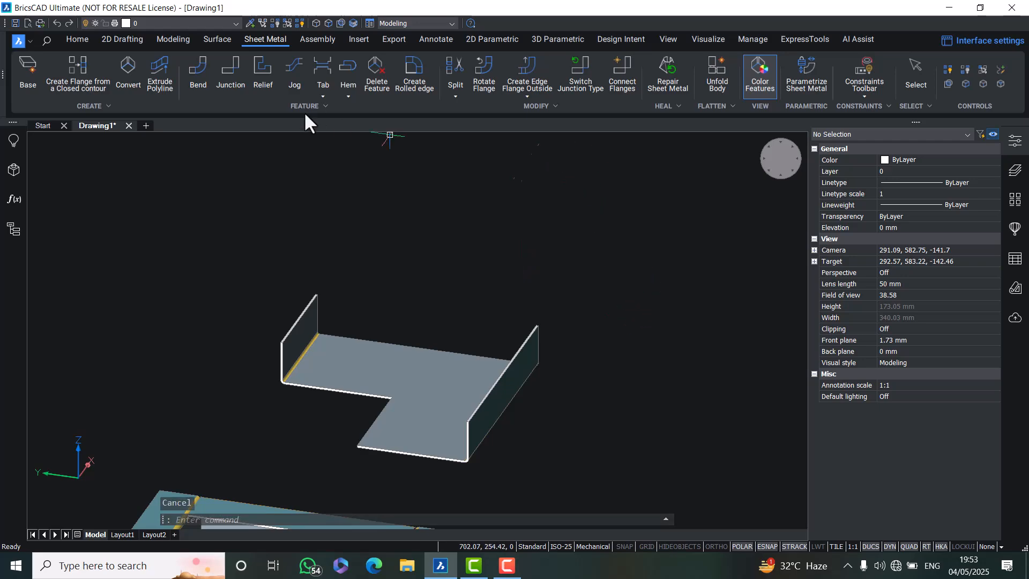
# Open the Dimensions toolbar from the 2D dimensional constraints tools
pyautogui.click(122, 39)
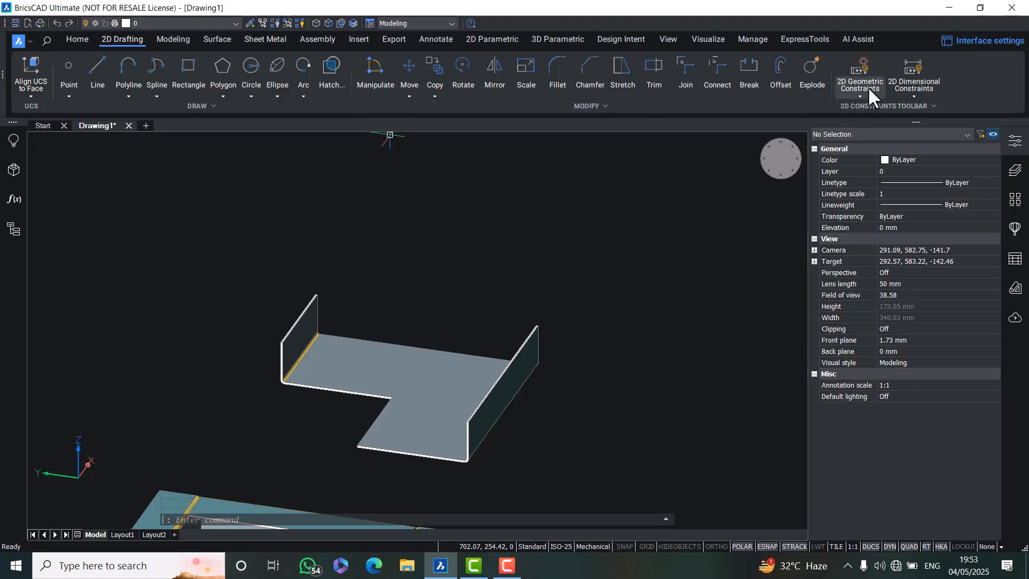
pyautogui.click(908, 66)
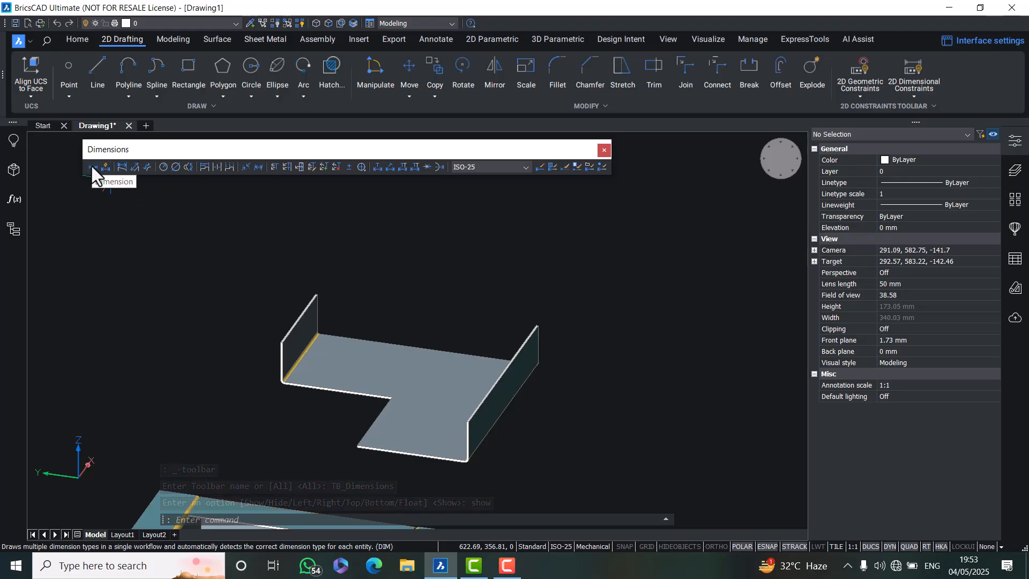
# Dimension the distance between the top corners of the L-shaped part's two walls
pyautogui.click(92, 167)
pyautogui.scroll(5, 310, 300)
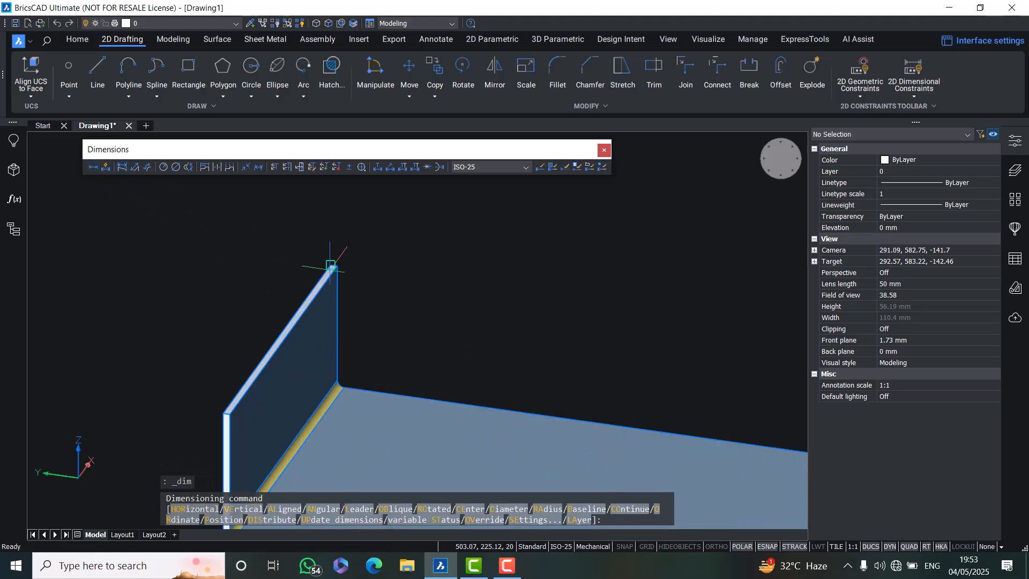
pyautogui.click(330, 264)
pyautogui.scroll(-5, 443, 293)
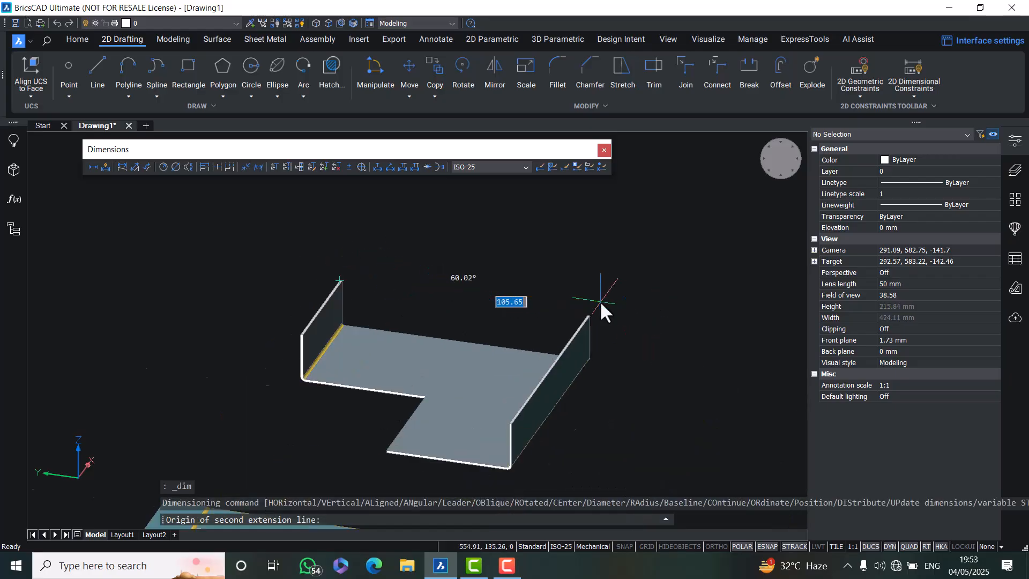
pyautogui.scroll(6, 578, 322)
pyautogui.click(573, 343)
pyautogui.scroll(-5, 536, 300)
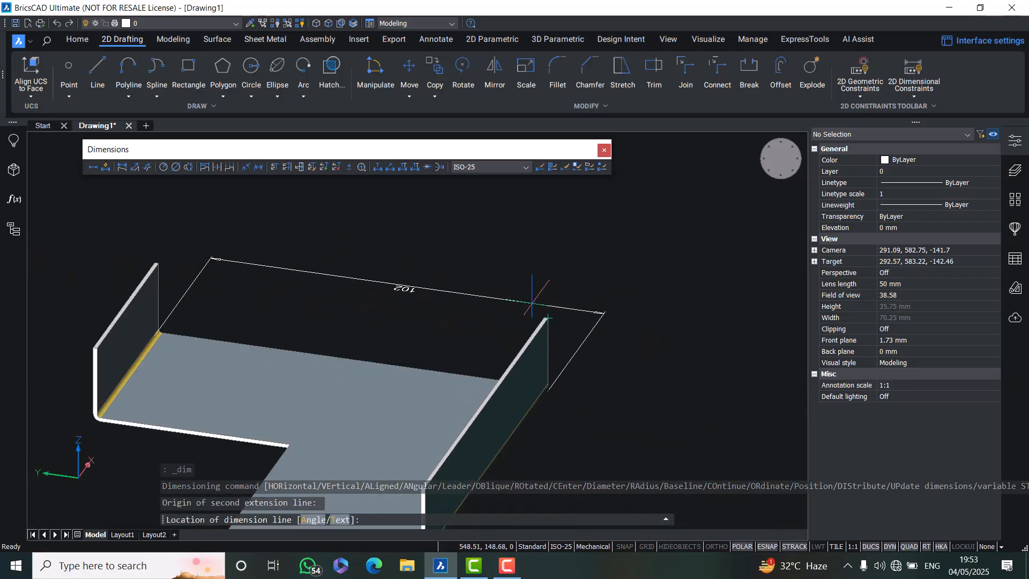
pyautogui.click(450, 292)
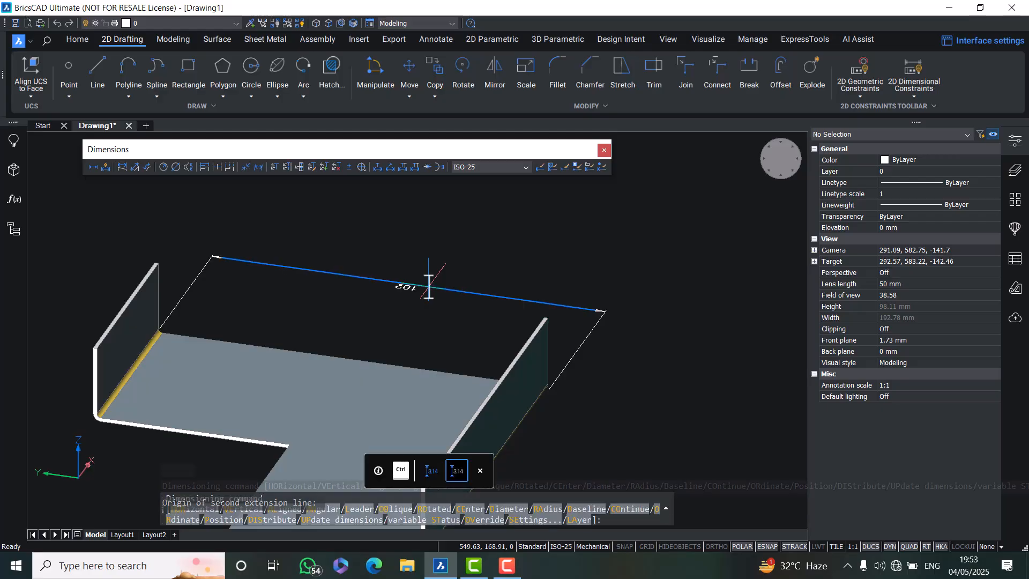
pyautogui.press('Return')
pyautogui.scroll(-5, 219, 298)
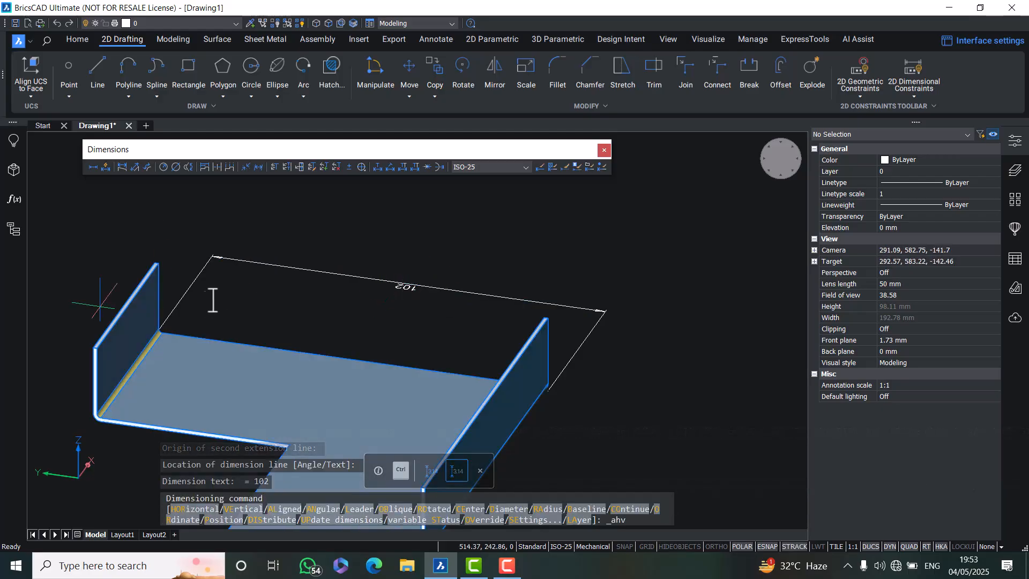
pyautogui.scroll(-1, 246, 322)
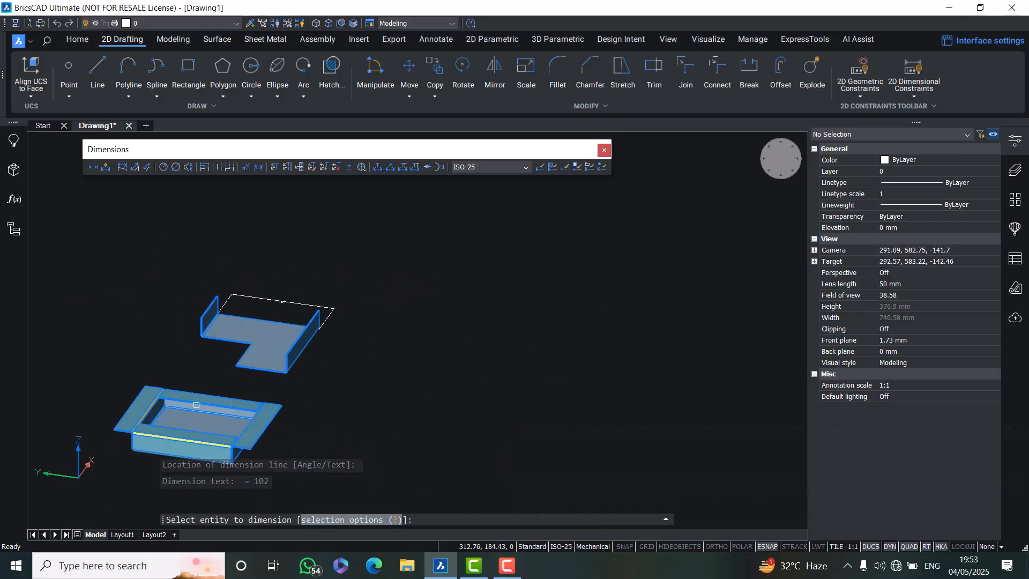
pyautogui.scroll(3, 196, 405)
pyautogui.scroll(-3, 218, 388)
pyautogui.scroll(4, 423, 421)
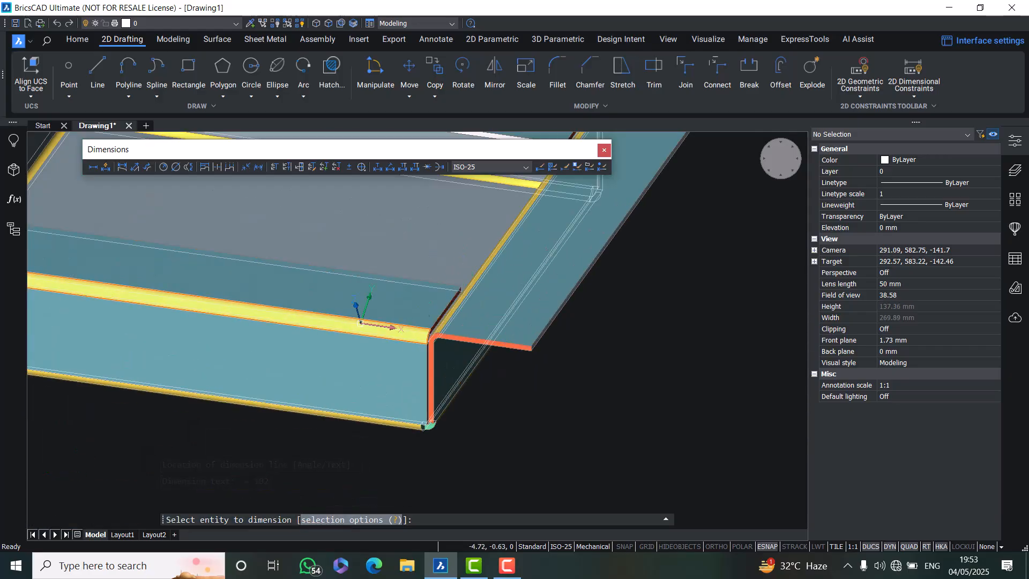
pyautogui.scroll(-4, 504, 347)
pyautogui.press('Escape')
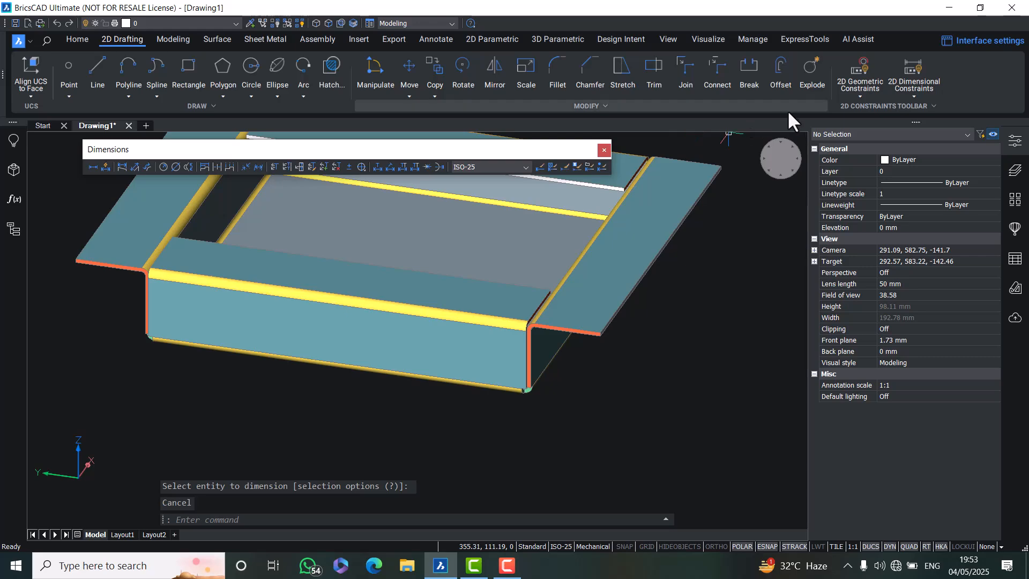
# Dimension the length of the square box's front wall along its bottom edge
pyautogui.click(90, 166)
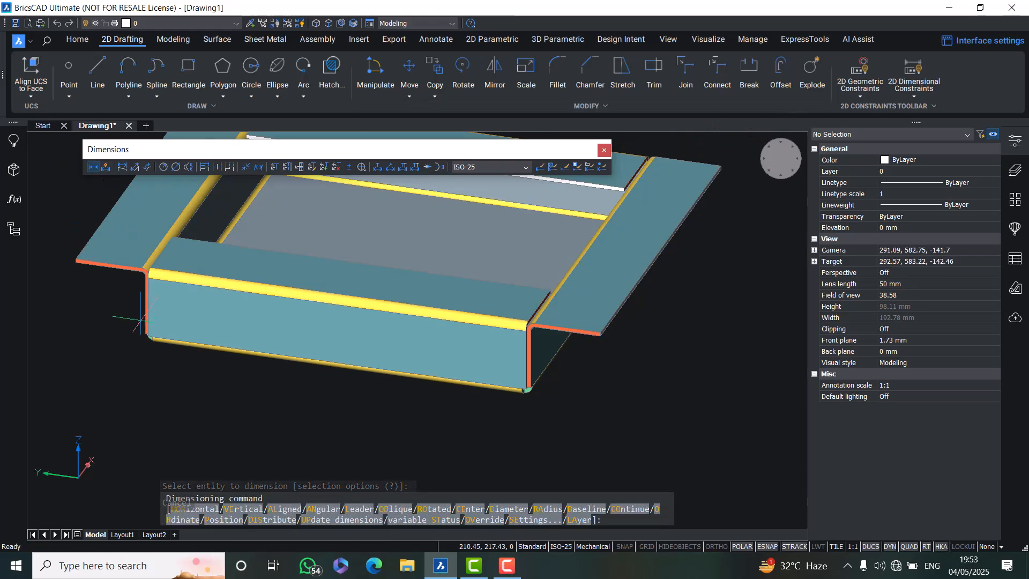
pyautogui.scroll(2, 134, 319)
pyautogui.scroll(5, 135, 320)
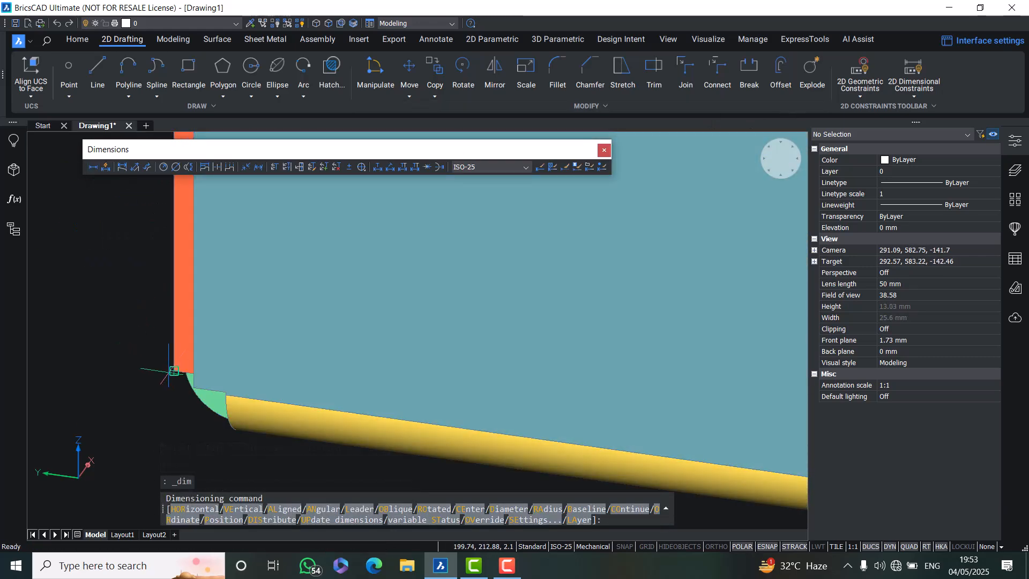
pyautogui.click(174, 370)
pyautogui.scroll(-6, 174, 370)
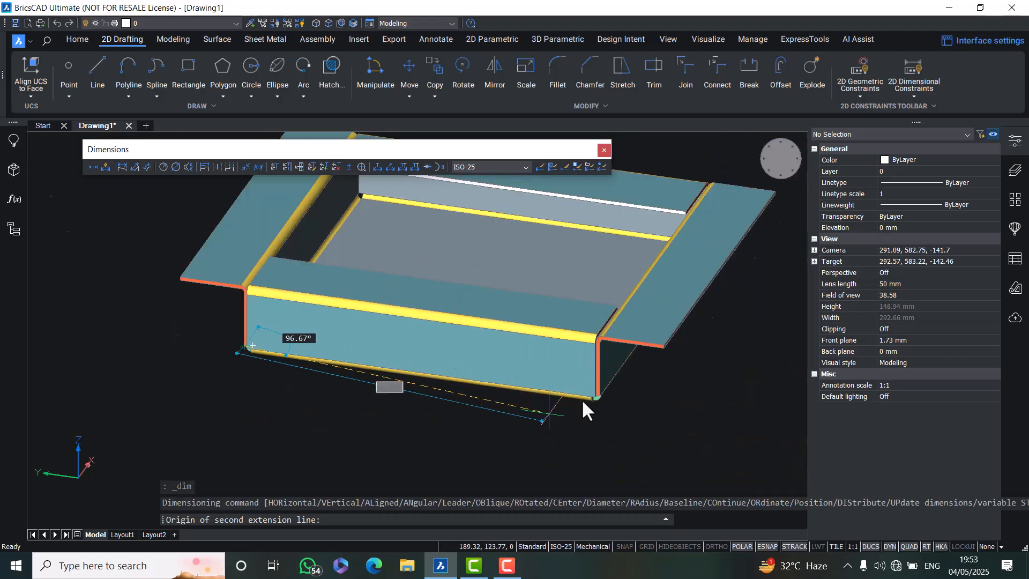
pyautogui.scroll(6, 581, 402)
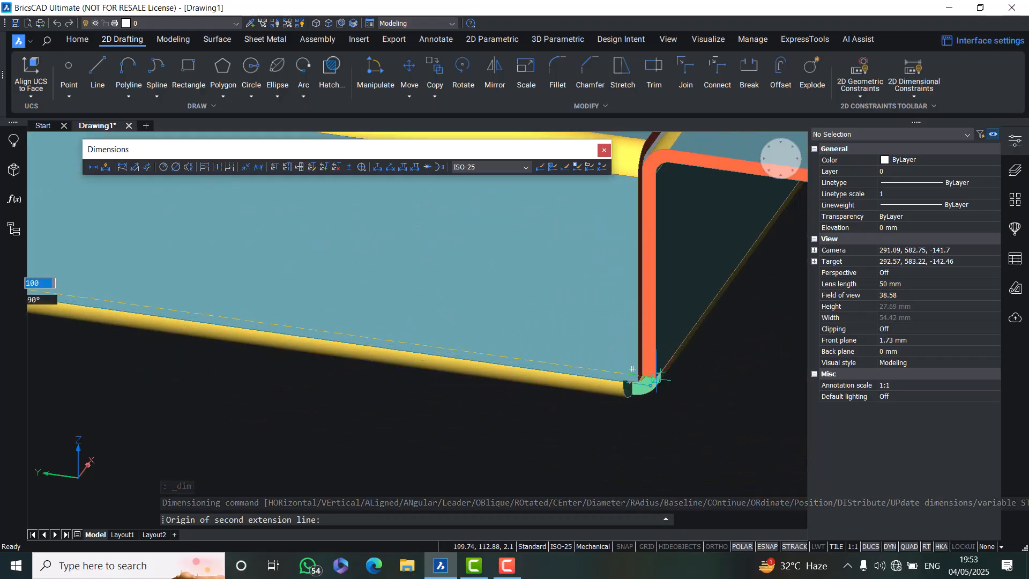
pyautogui.click(656, 379)
pyautogui.scroll(-3, 648, 382)
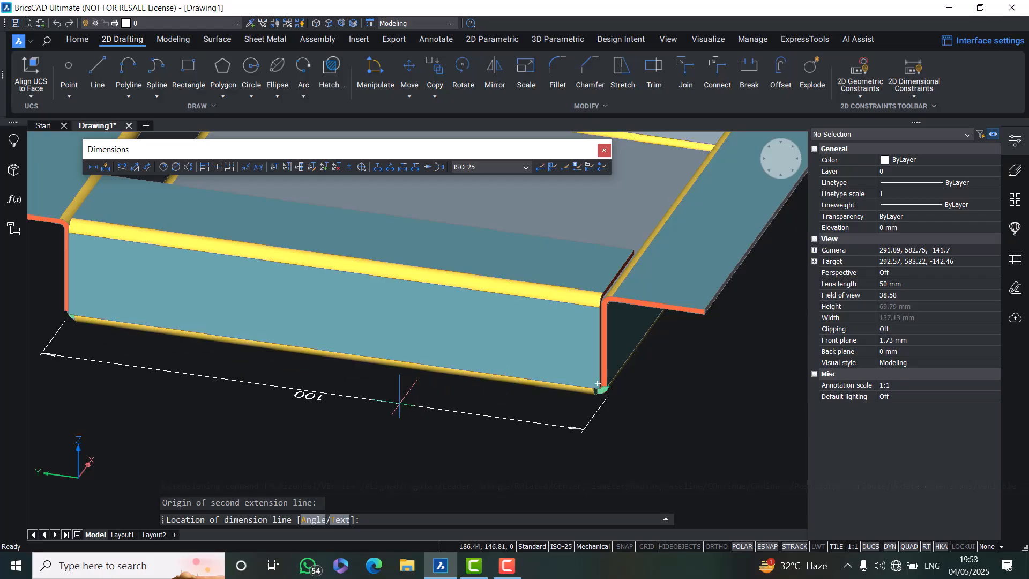
pyautogui.click(399, 402)
pyautogui.scroll(-3, 314, 401)
pyautogui.press('Escape')
# Close the Dimensions toolbar and return to the sheet metal tools
pyautogui.moveTo(411, 351); pyautogui.dragTo(466, 367, button='middle')
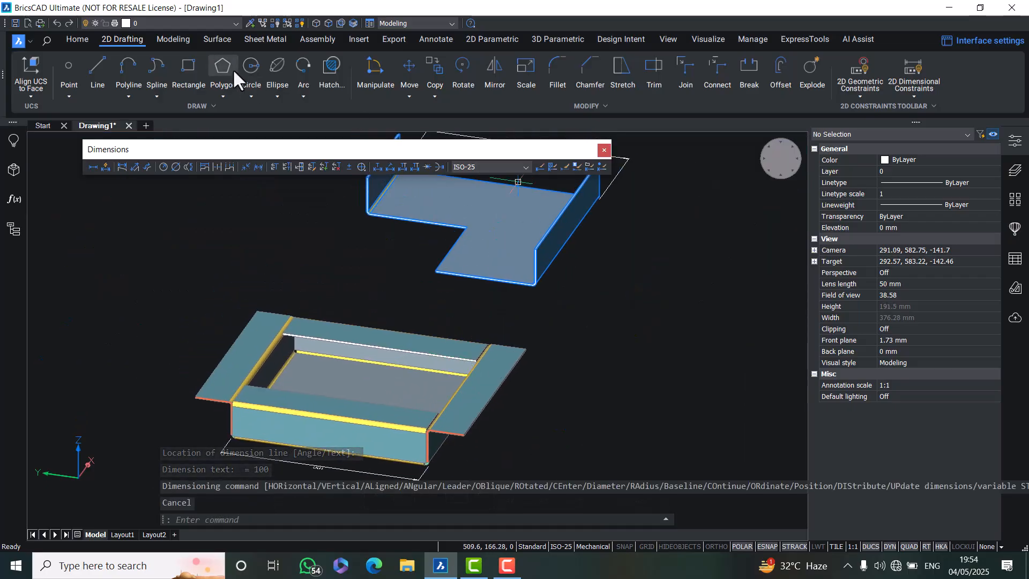
pyautogui.click(264, 40)
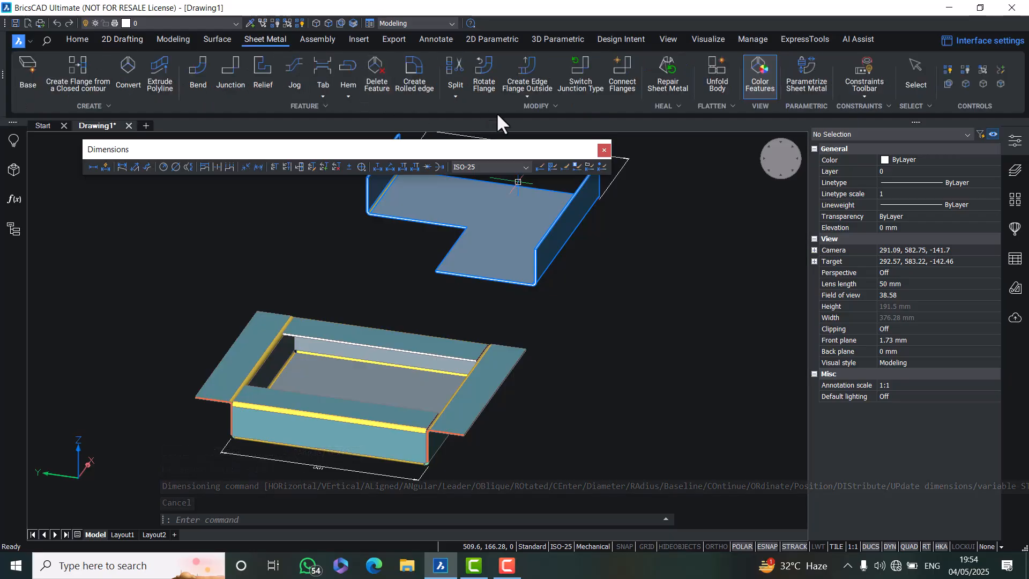
pyautogui.click(528, 96)
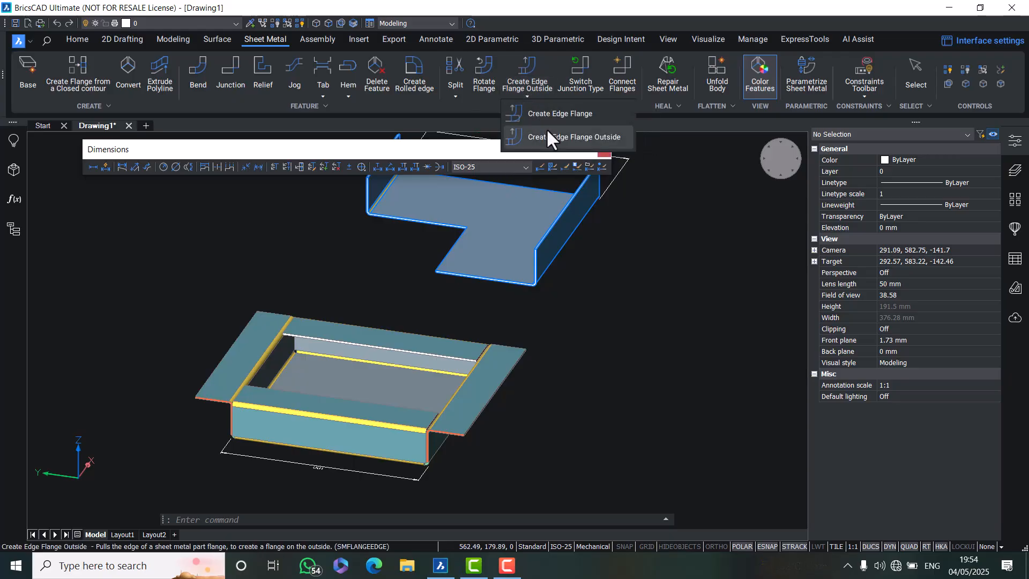
pyautogui.click(568, 137)
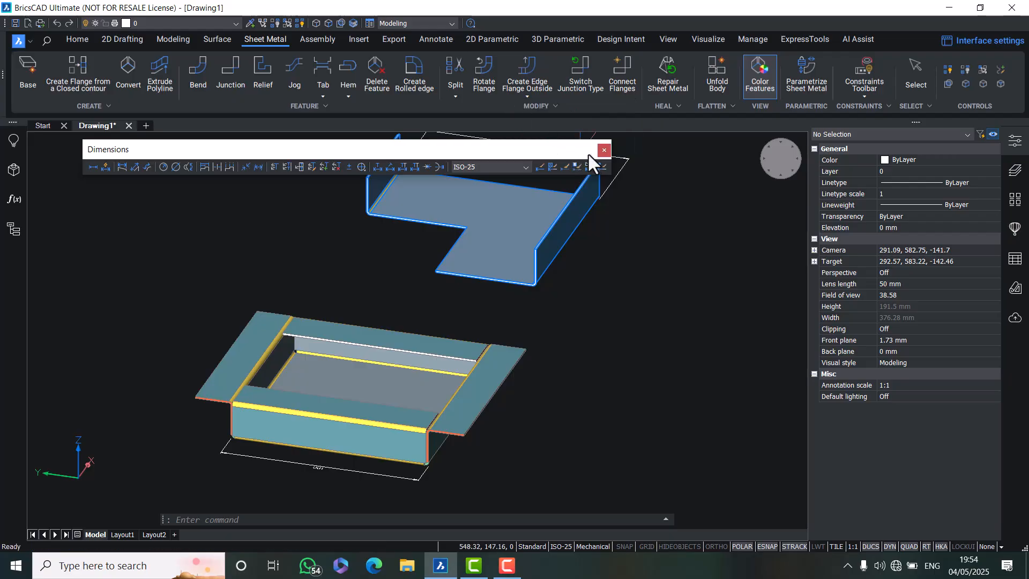
pyautogui.click(603, 152)
pyautogui.moveTo(495, 181); pyautogui.dragTo(533, 269, button='middle')
pyautogui.press('Escape')
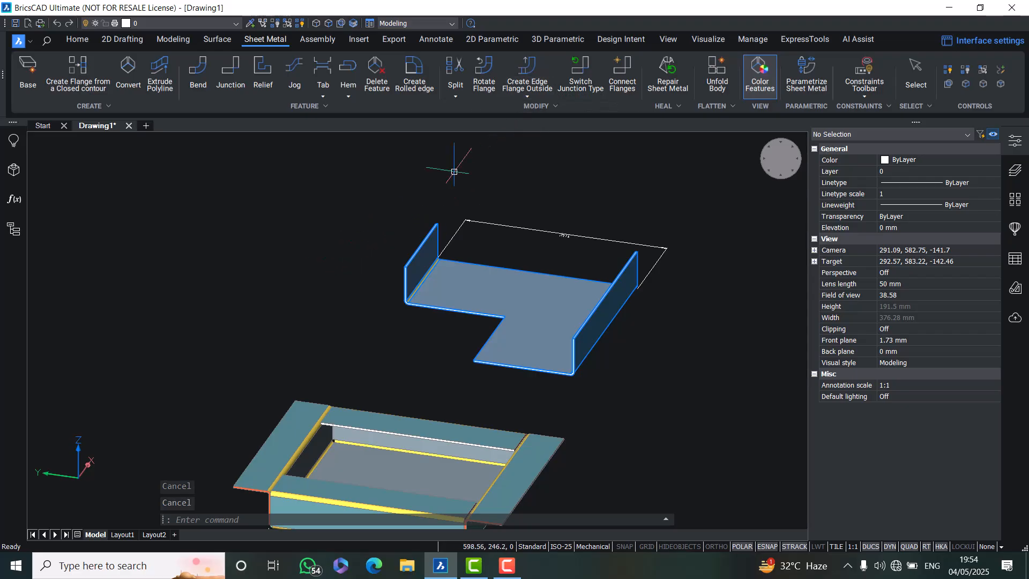
# Try to create an edge flange on the top edge of the L-shaped part's wall
pyautogui.scroll(4, 396, 241)
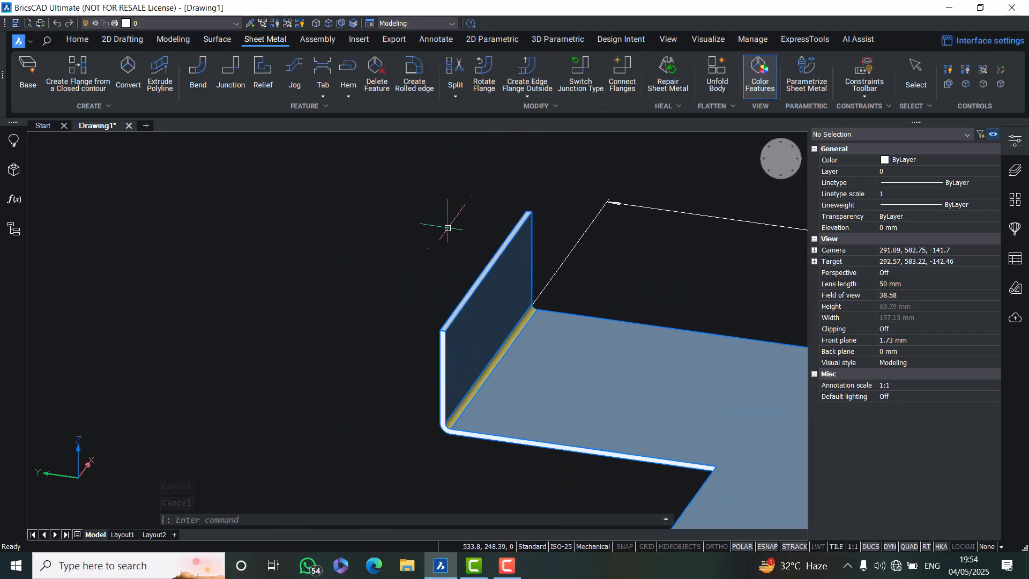
pyautogui.click(523, 95)
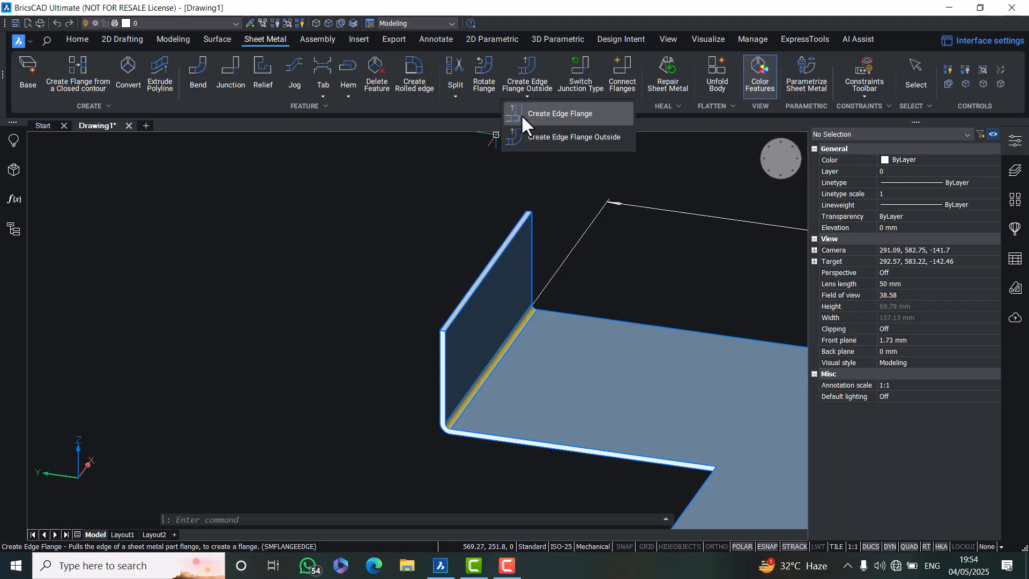
pyautogui.click(560, 113)
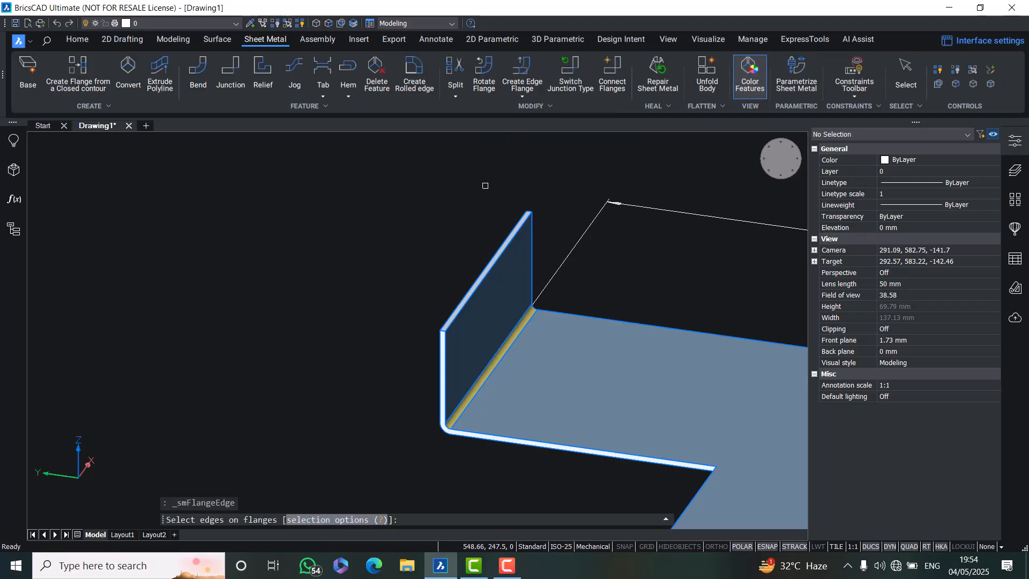
pyautogui.click(468, 286)
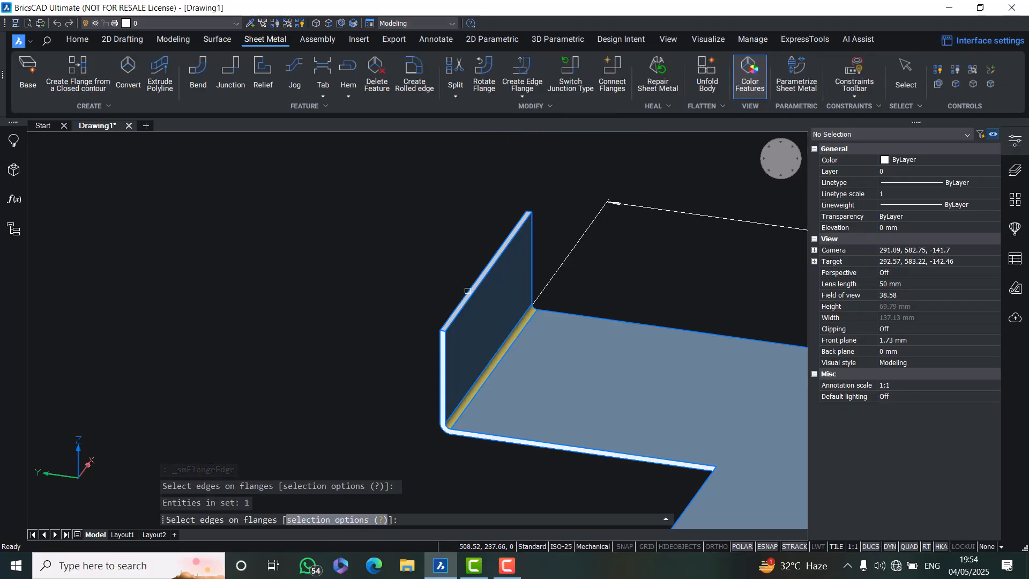
pyautogui.click(468, 290)
pyautogui.scroll(-1, 572, 349)
pyautogui.scroll(-3, 696, 343)
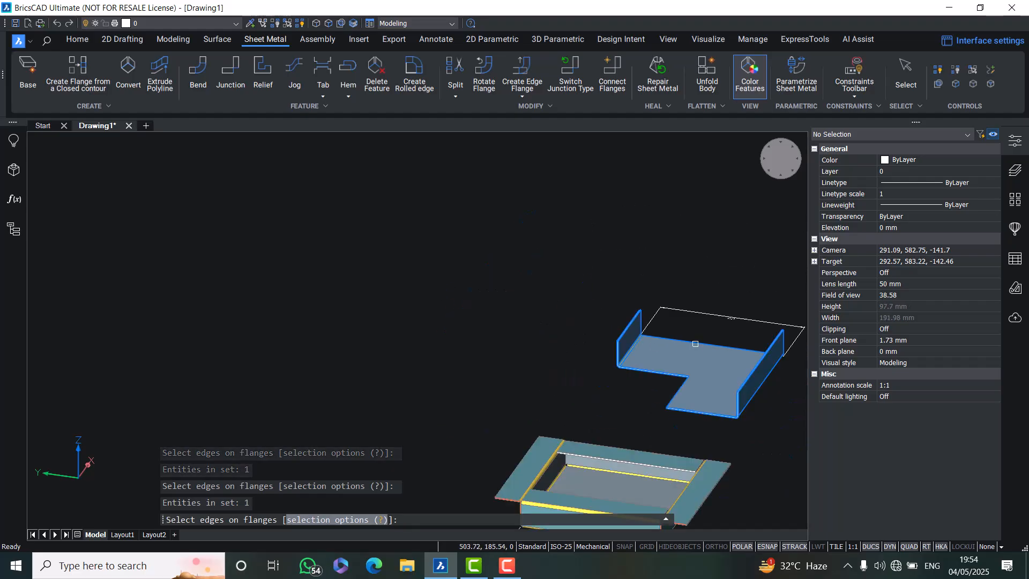
pyautogui.scroll(4, 696, 396)
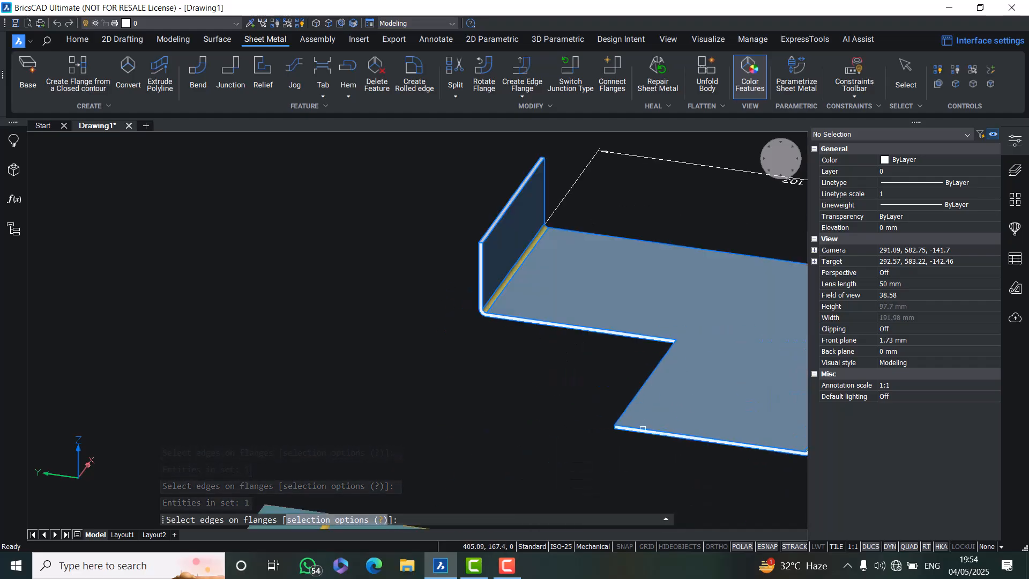
pyautogui.scroll(-4, 578, 411)
pyautogui.press('Escape')
pyautogui.press('Escape')
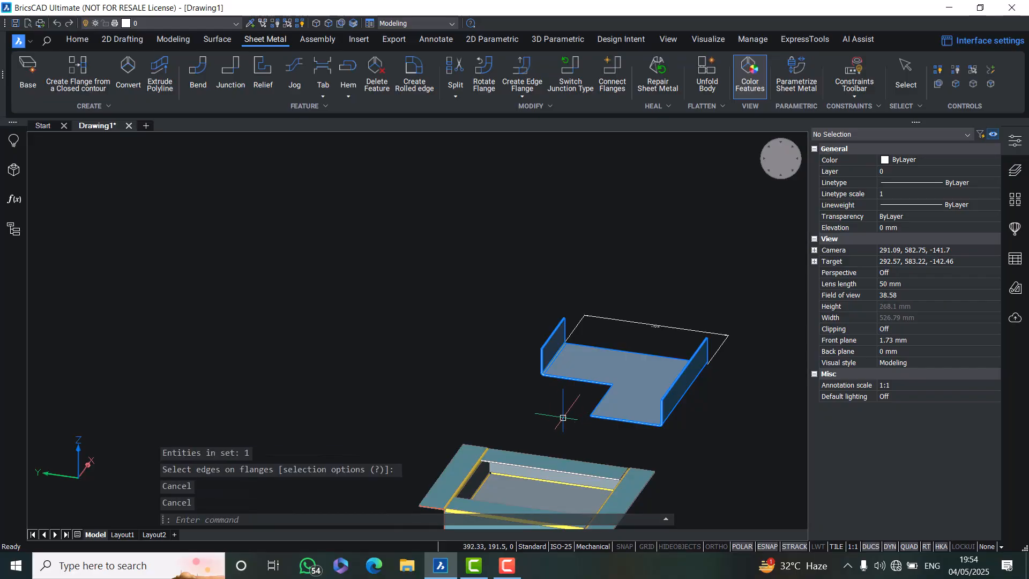
# Delete the aligned dimension over the L-shaped part
pyautogui.keyDown('shift'); pyautogui.moveTo(557, 420); pyautogui.dragTo(490, 455, button='middle'); pyautogui.keyUp('shift')
pyautogui.click(689, 304)
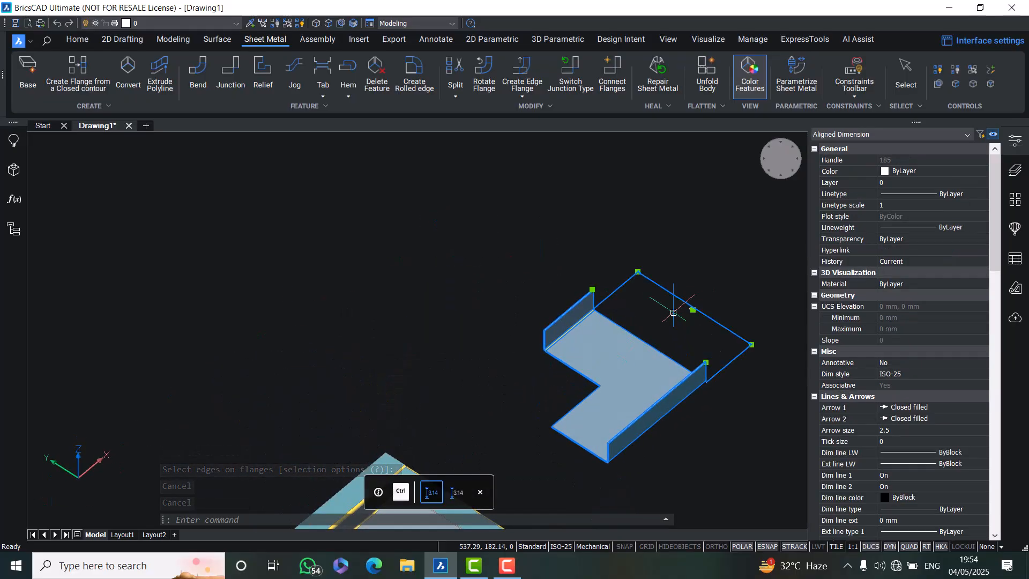
pyautogui.press('Delete')
pyautogui.scroll(-4, 549, 296)
pyautogui.scroll(3, 508, 350)
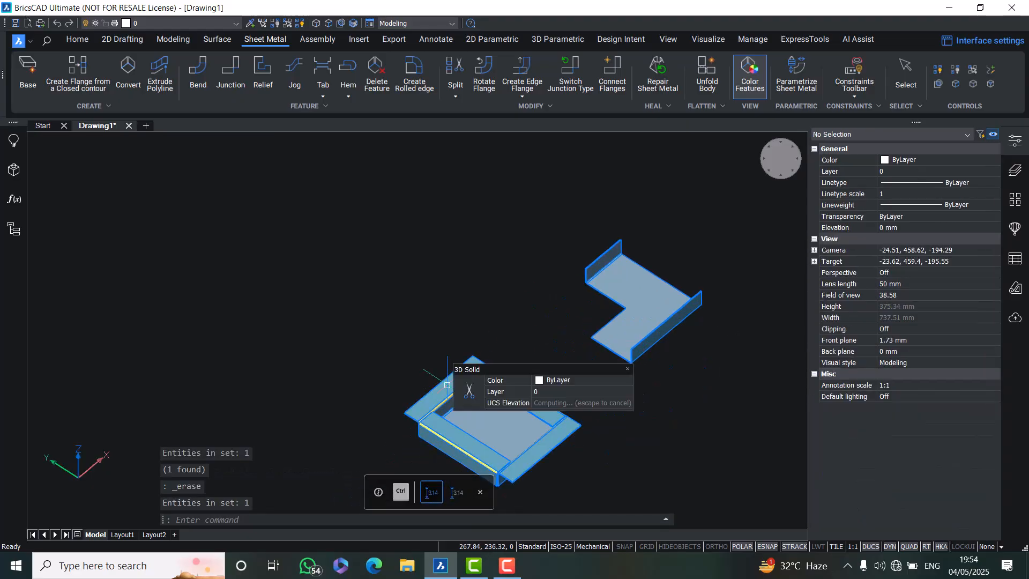
pyautogui.scroll(-1, 509, 342)
pyautogui.scroll(6, 528, 294)
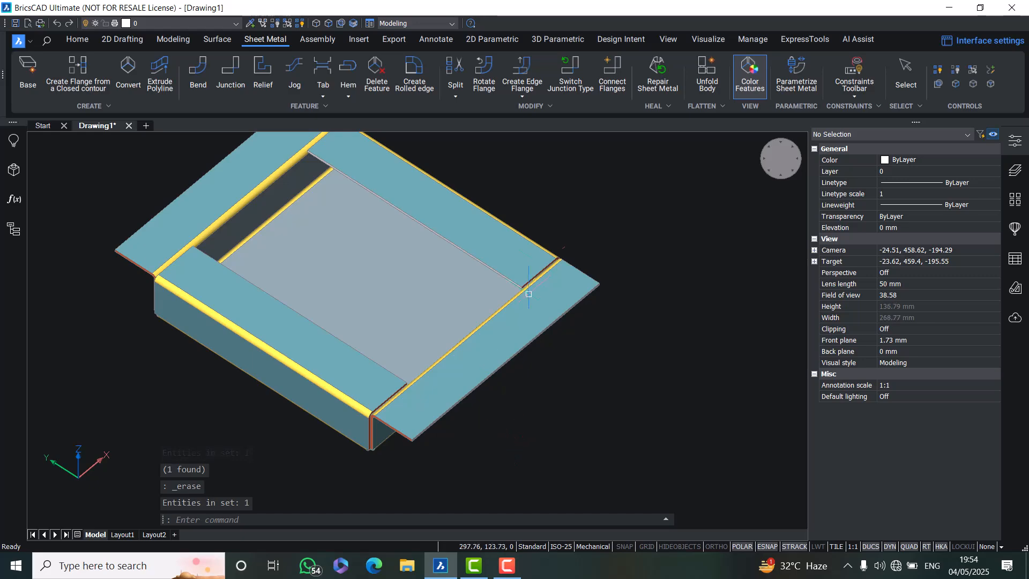
# Add a 25 mm edge flange with a 45° bend angle on the square box's right top edge
pyautogui.click(523, 96)
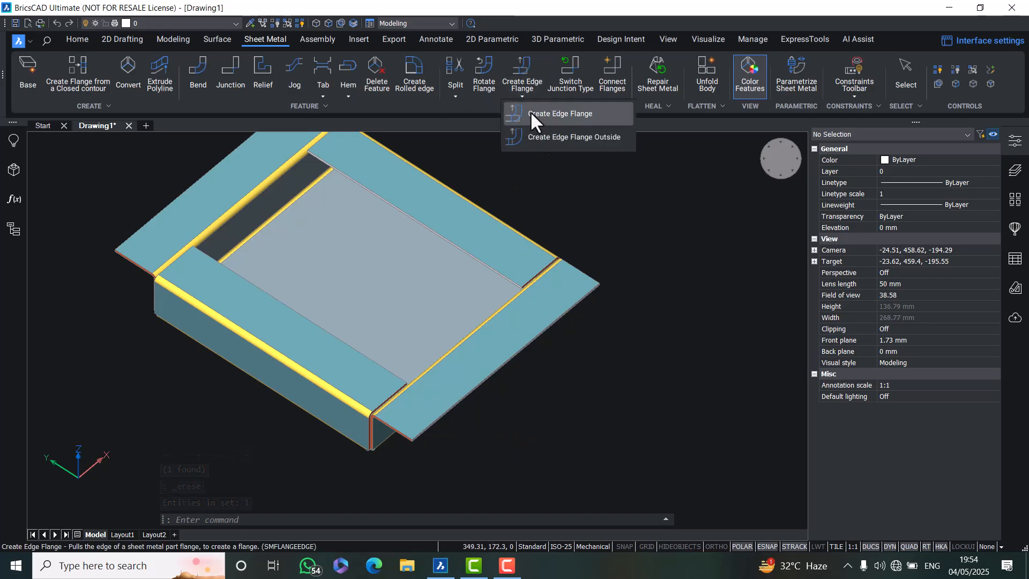
pyautogui.click(529, 111)
pyautogui.click(509, 352)
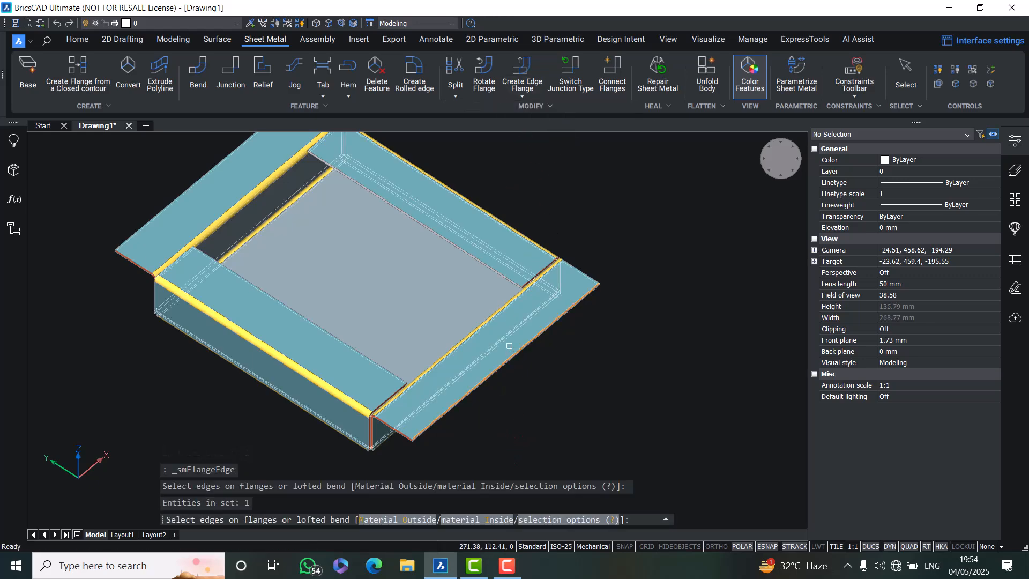
pyautogui.press('Return')
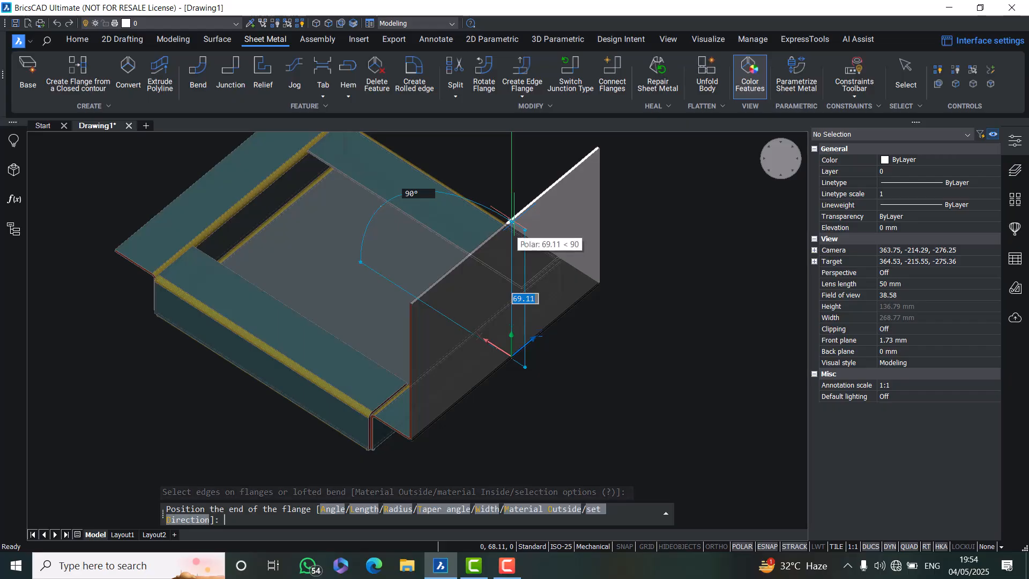
pyautogui.press('Return')
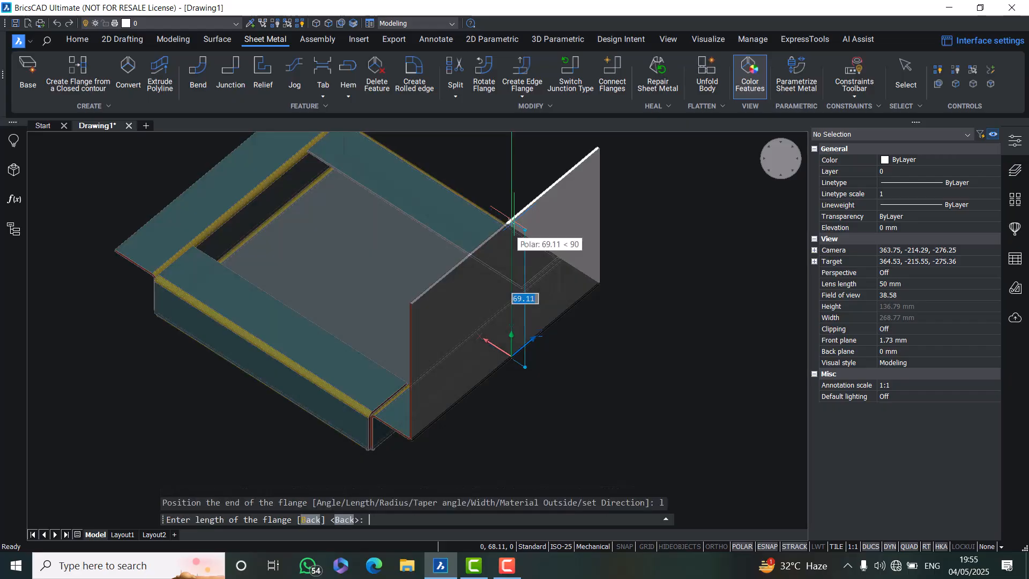
pyautogui.write('25')
pyautogui.press('Return')
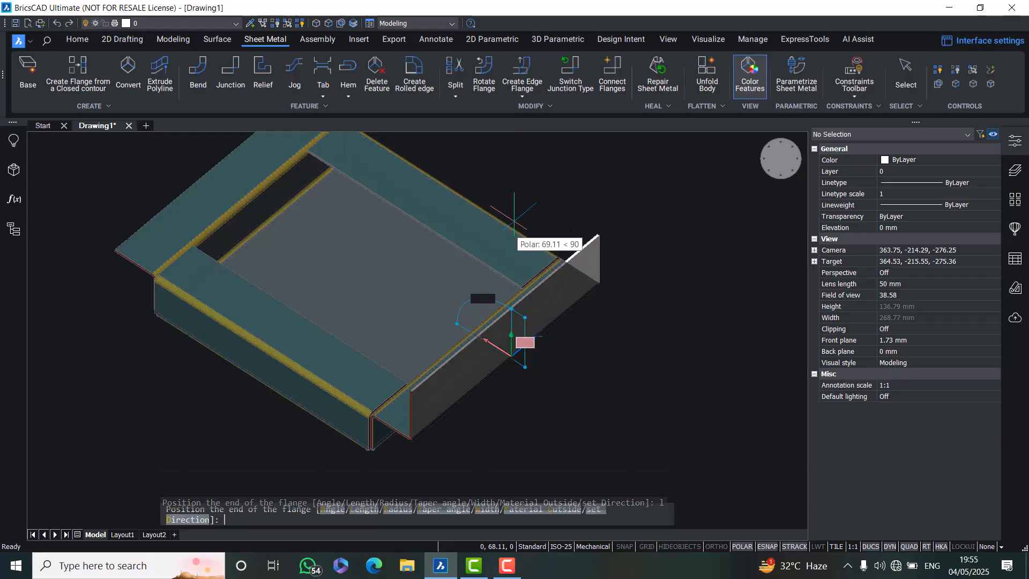
pyautogui.write('a')
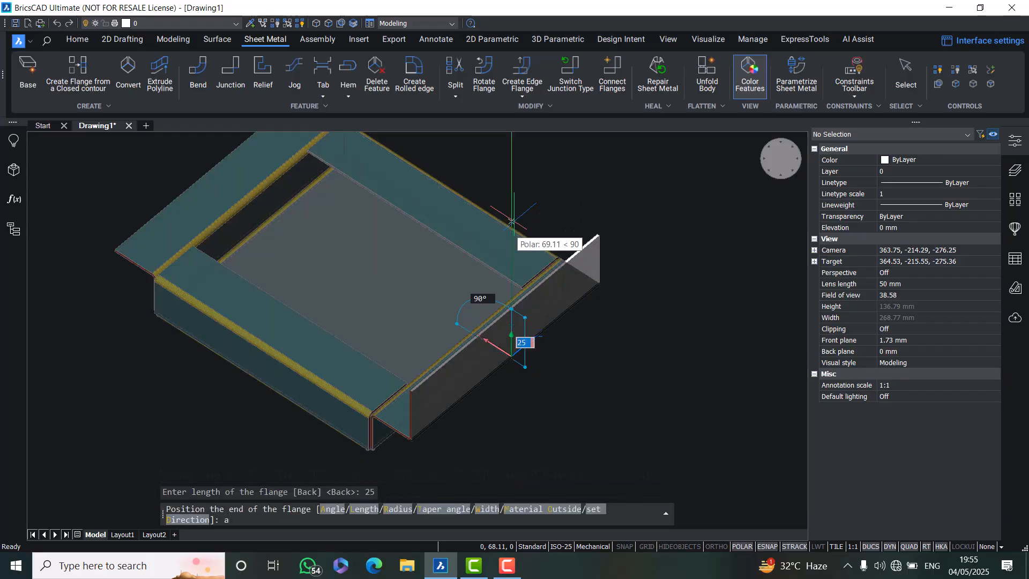
pyautogui.press('Return')
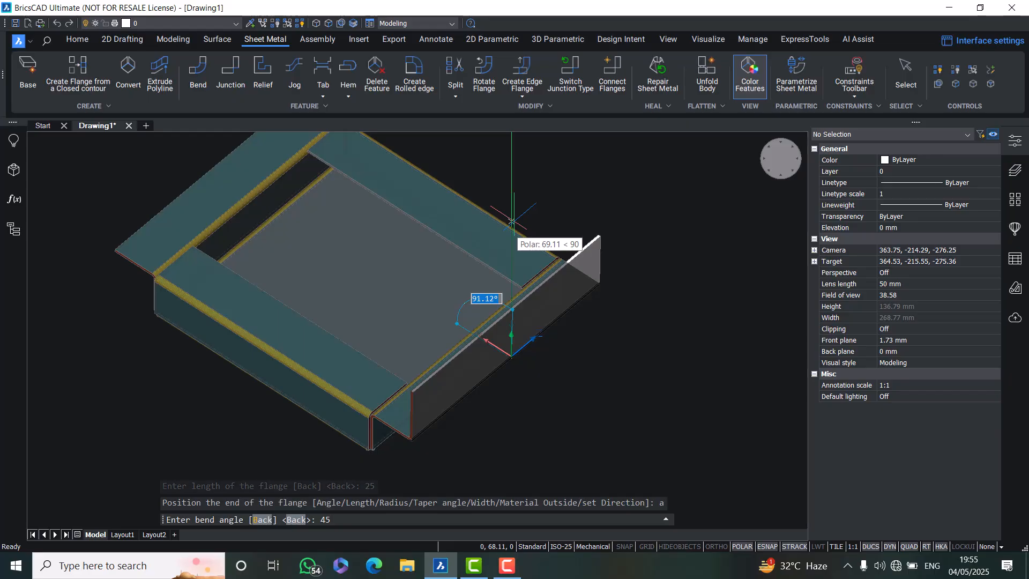
pyautogui.press('Return')
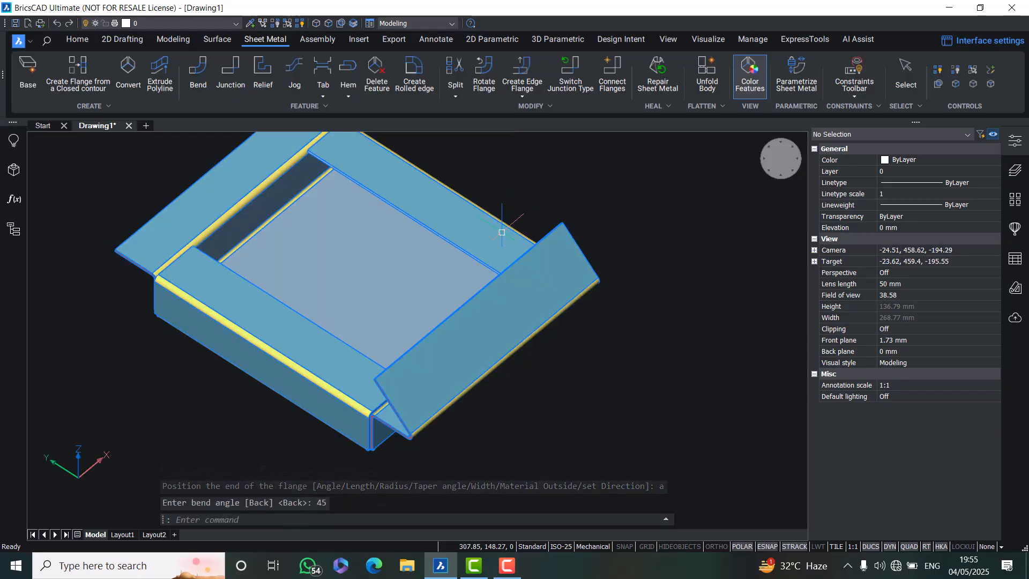
# Add a 25 mm edge flange bent at 135° on the square box's left top edge
pyautogui.keyDown('shift'); pyautogui.moveTo(480, 316); pyautogui.dragTo(613, 291, button='middle'); pyautogui.keyUp('shift')
pyautogui.scroll(-2, 423, 311)
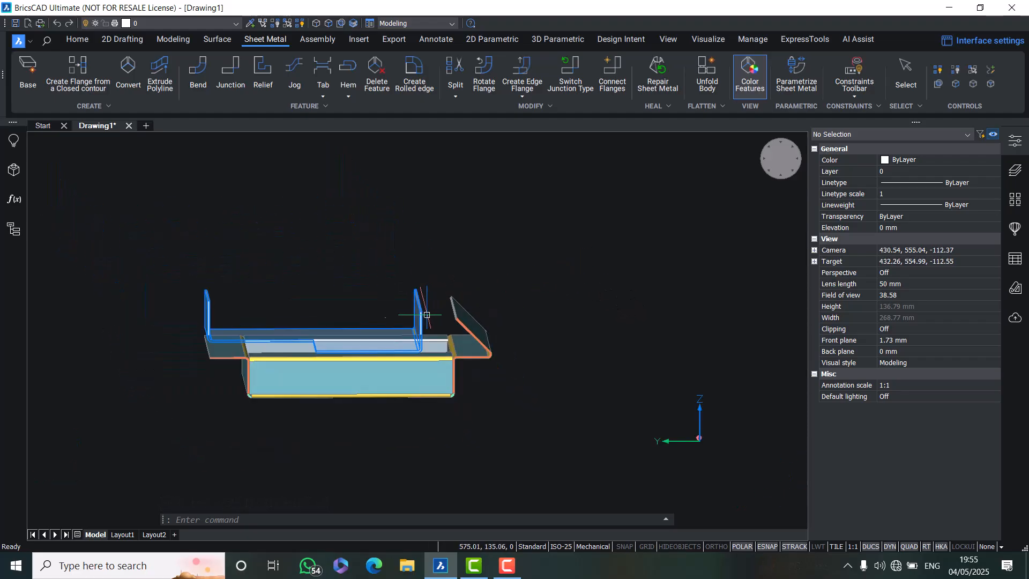
pyautogui.moveTo(223, 390); pyautogui.dragTo(241, 407, button='middle')
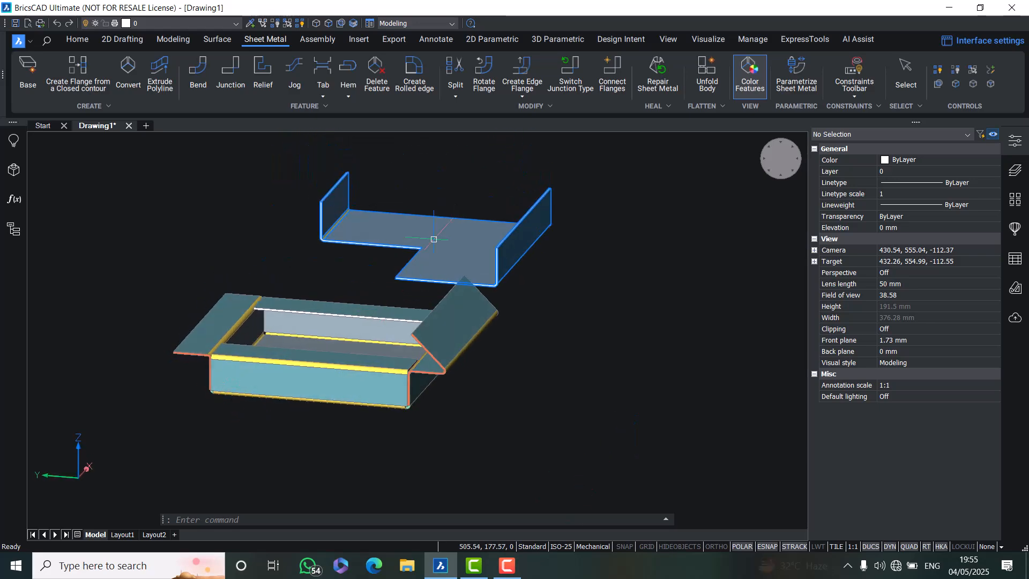
pyautogui.click(523, 94)
pyautogui.click(560, 114)
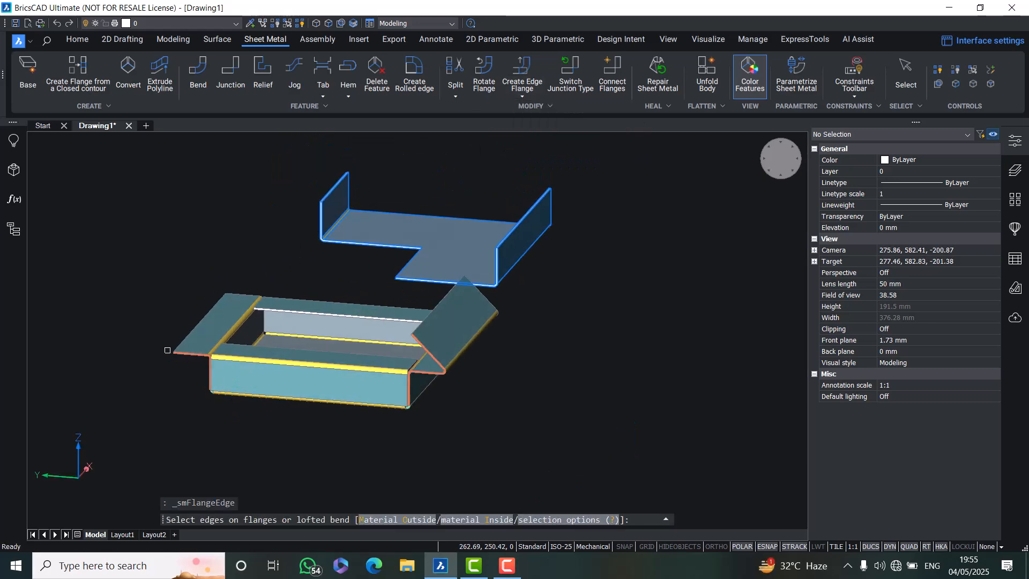
pyautogui.click(178, 334)
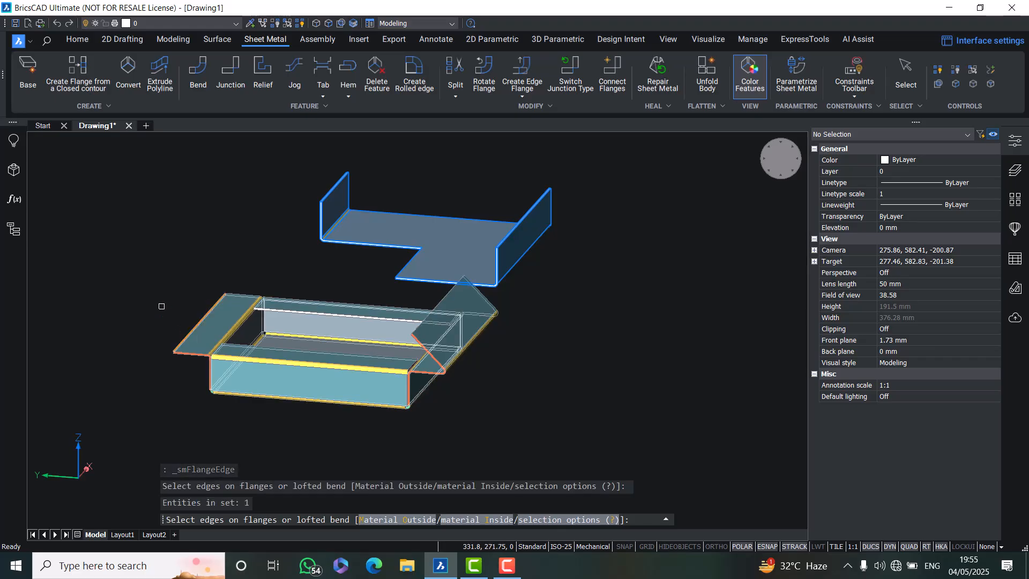
pyautogui.press('Return')
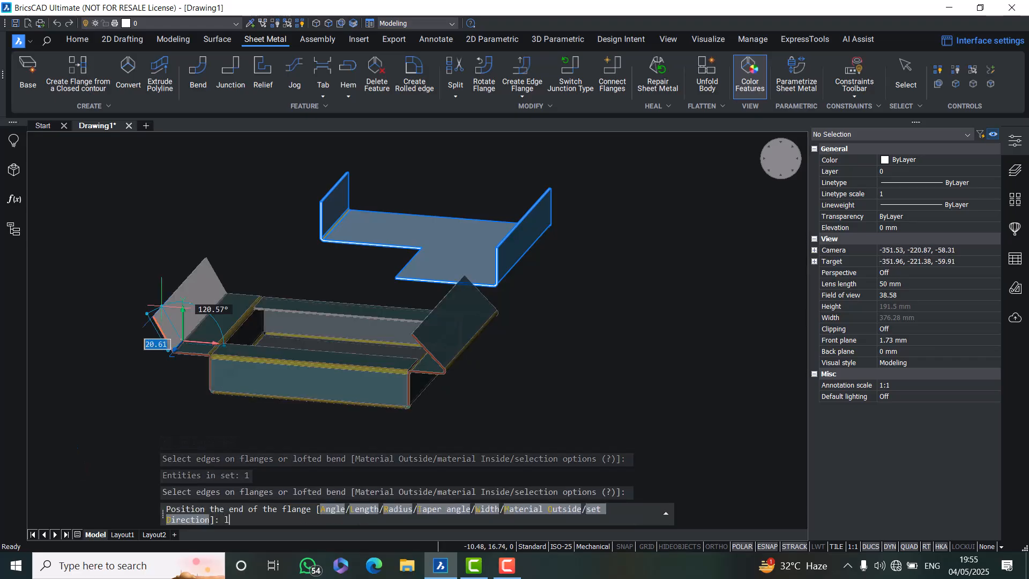
pyautogui.press('Return')
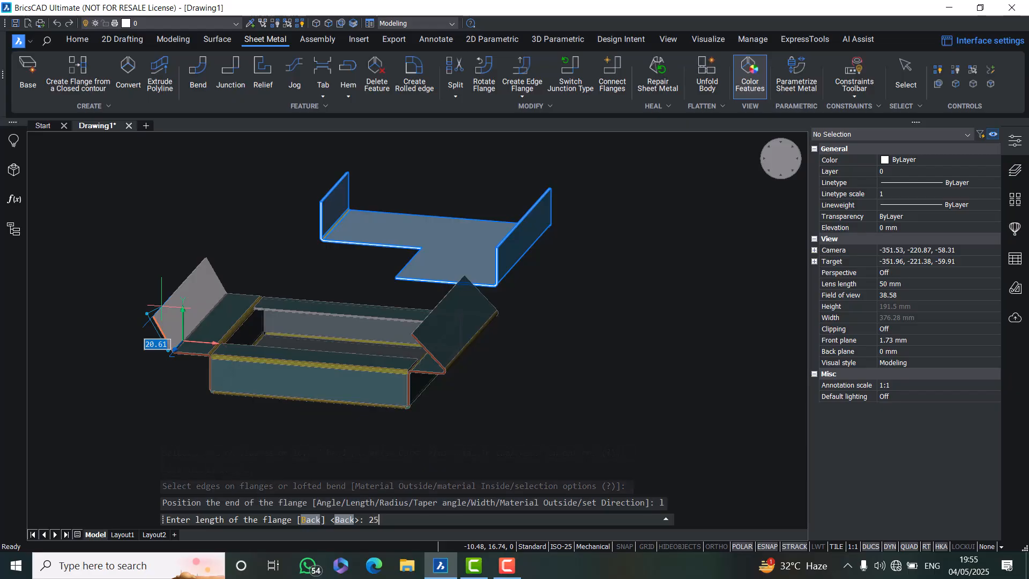
pyautogui.press('Return')
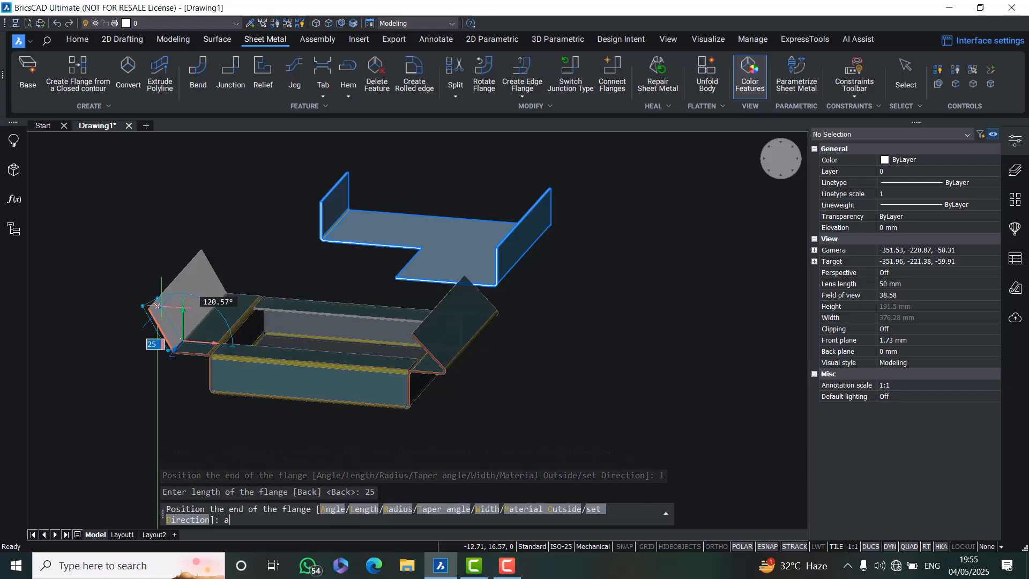
pyautogui.write('a')
pyautogui.press('Return')
pyautogui.write('135')
pyautogui.press('Return')
pyautogui.press('Escape')
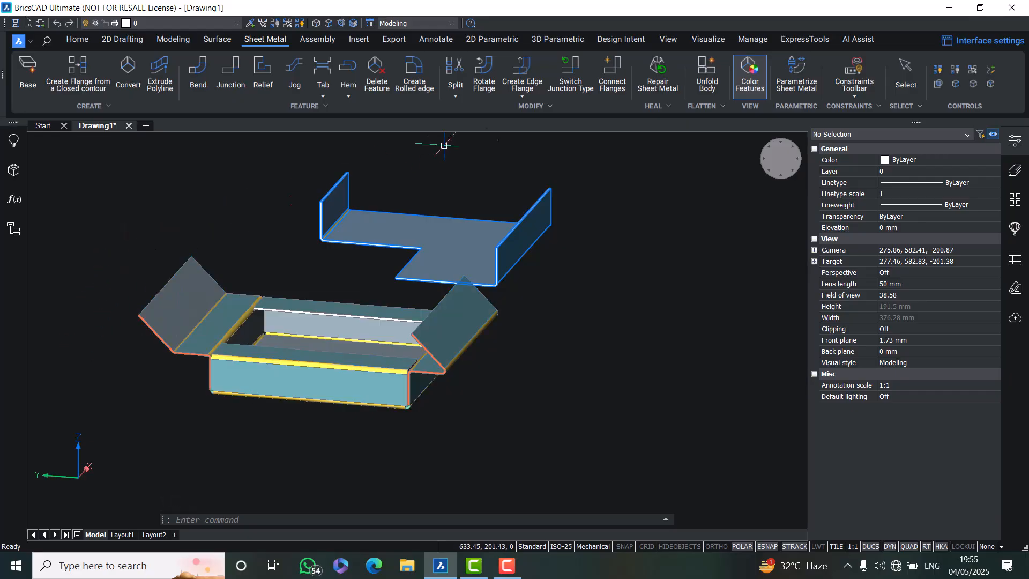
# Try to rotate the box's left flange and undo the attempt
pyautogui.click(487, 66)
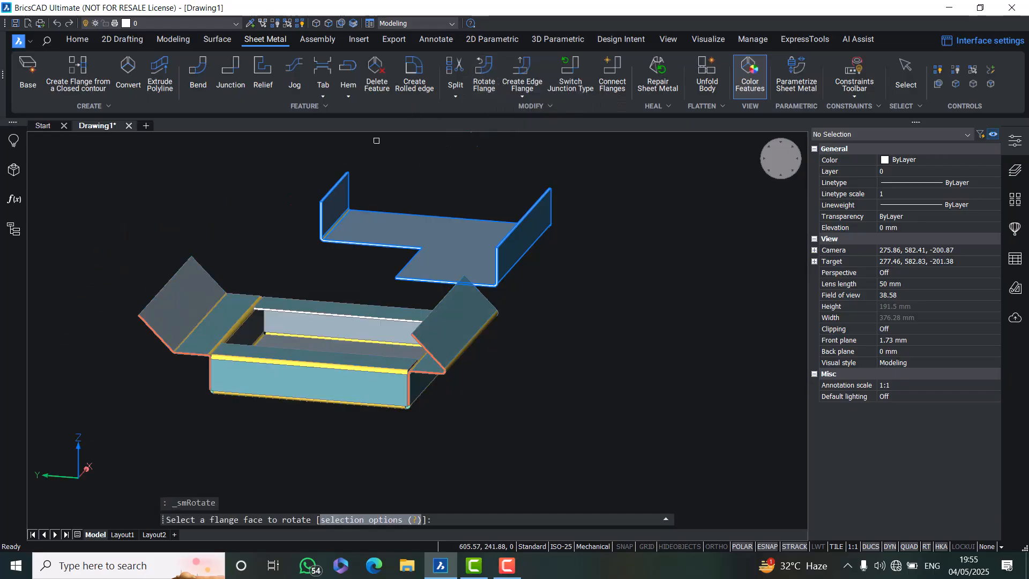
pyautogui.scroll(5, 177, 361)
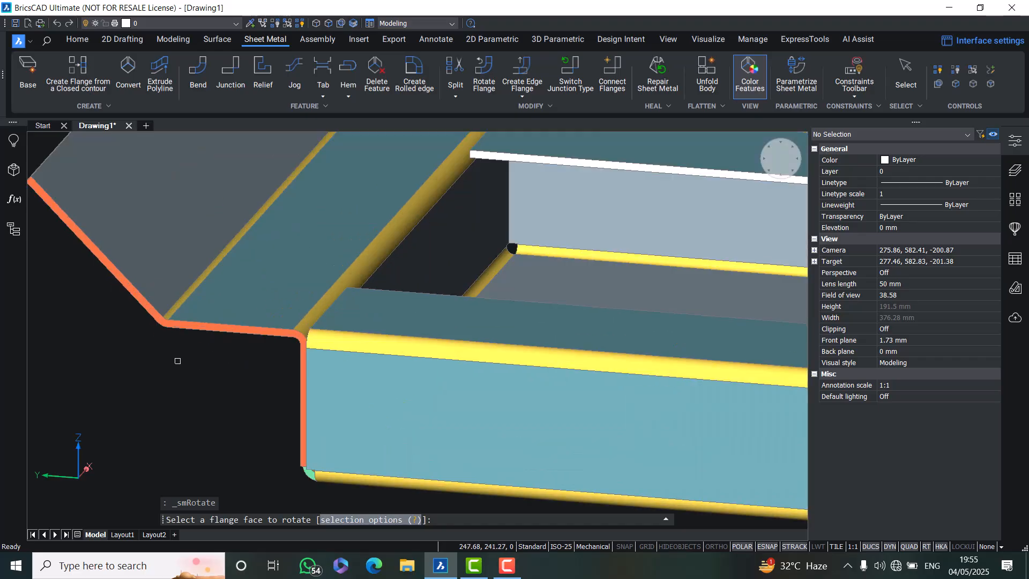
pyautogui.click(189, 292)
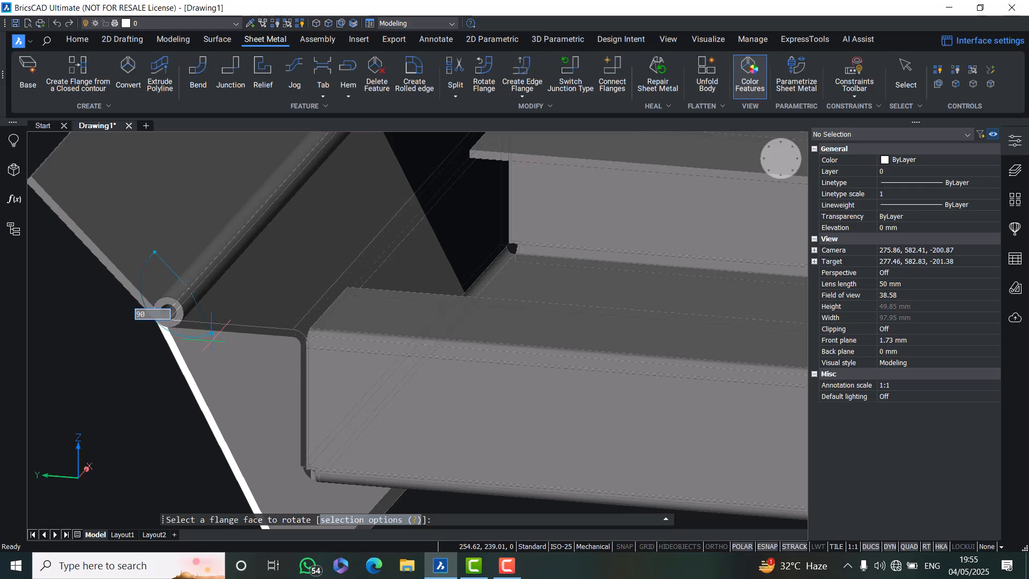
pyautogui.click(211, 338)
pyautogui.scroll(-2, 212, 341)
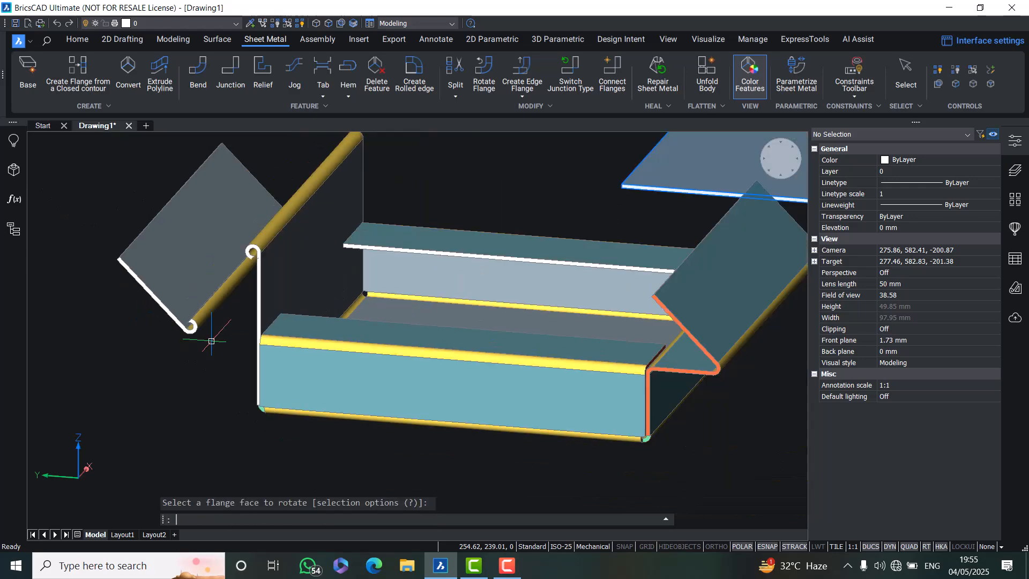
pyautogui.hotkey('ctrl', 'z')
pyautogui.hotkey('ctrl', 'z')
pyautogui.hotkey('ctrl', 'z')
pyautogui.hotkey('ctrl', 'z')
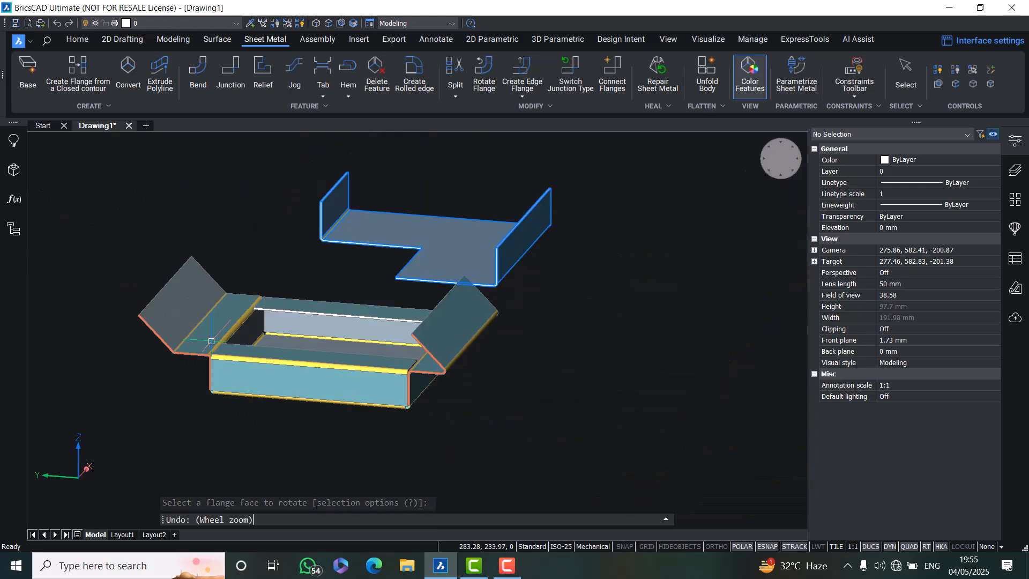
# Rotate the box's left flange so it stands vertical
pyautogui.click(484, 66)
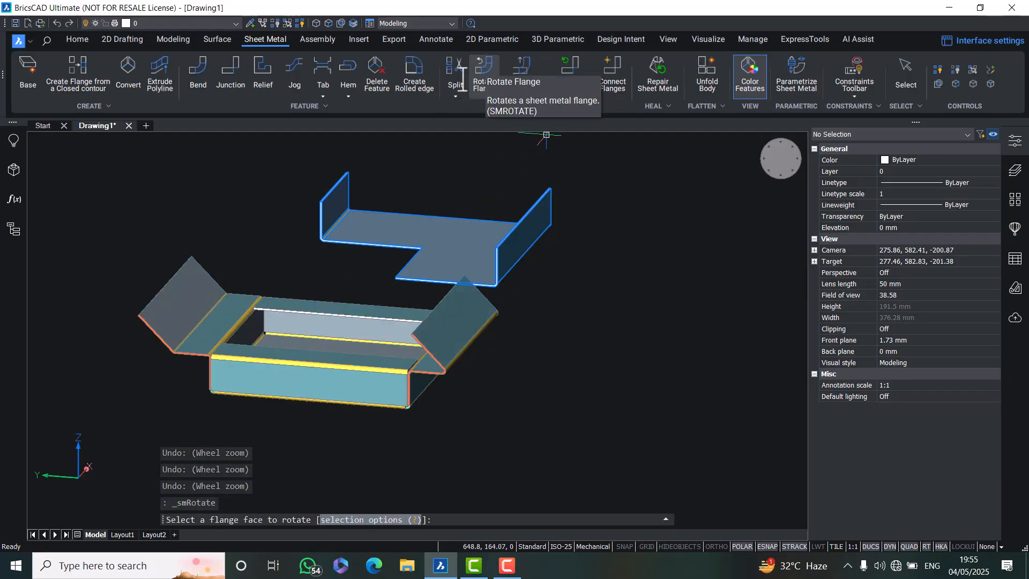
pyautogui.click(167, 300)
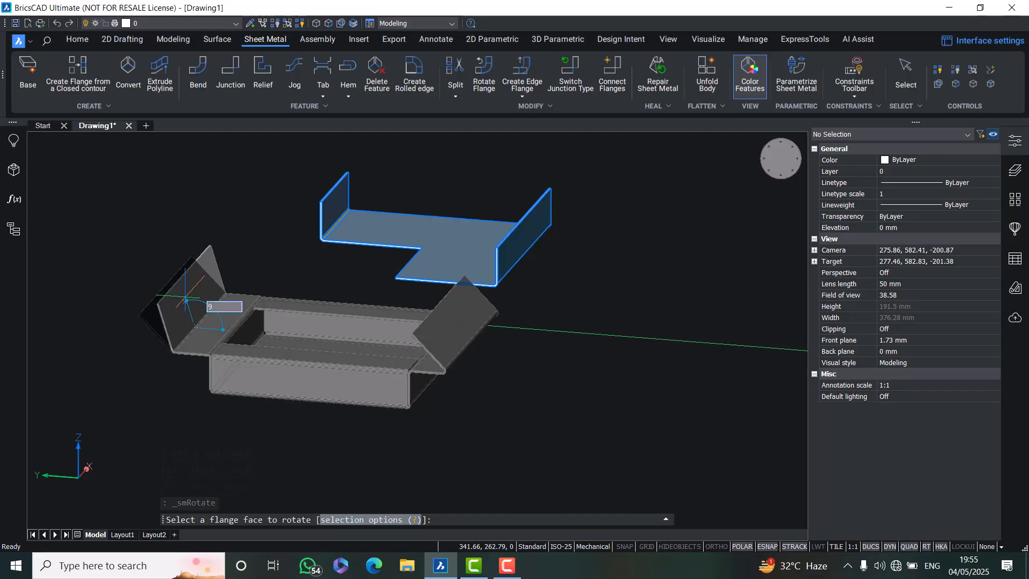
pyautogui.press('Escape')
pyautogui.press('Escape')
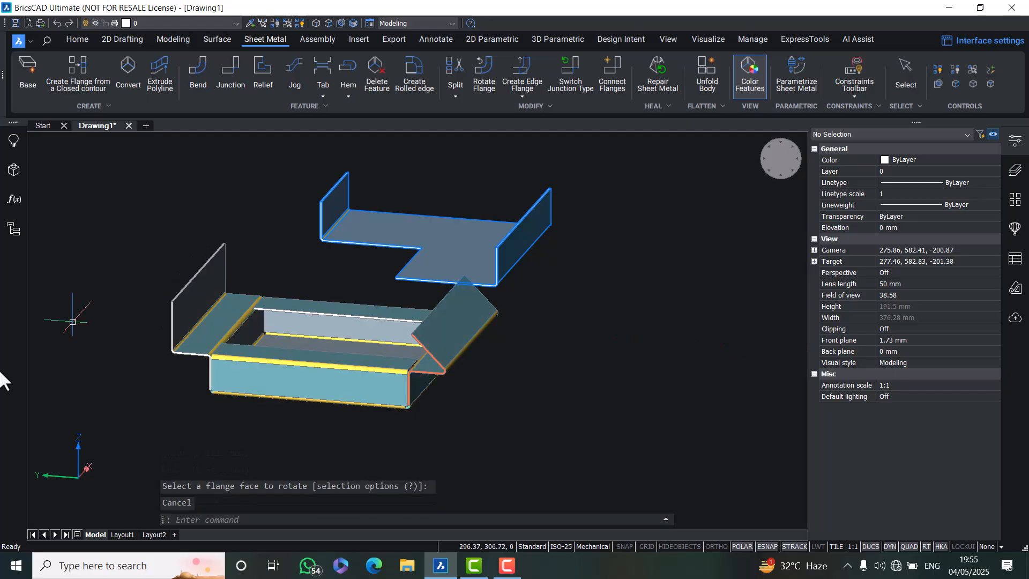
# Rotate the box's right flange by 90° so it stands vertical
pyautogui.keyDown('shift'); pyautogui.moveTo(215, 389); pyautogui.dragTo(267, 412, button='middle'); pyautogui.keyUp('shift')
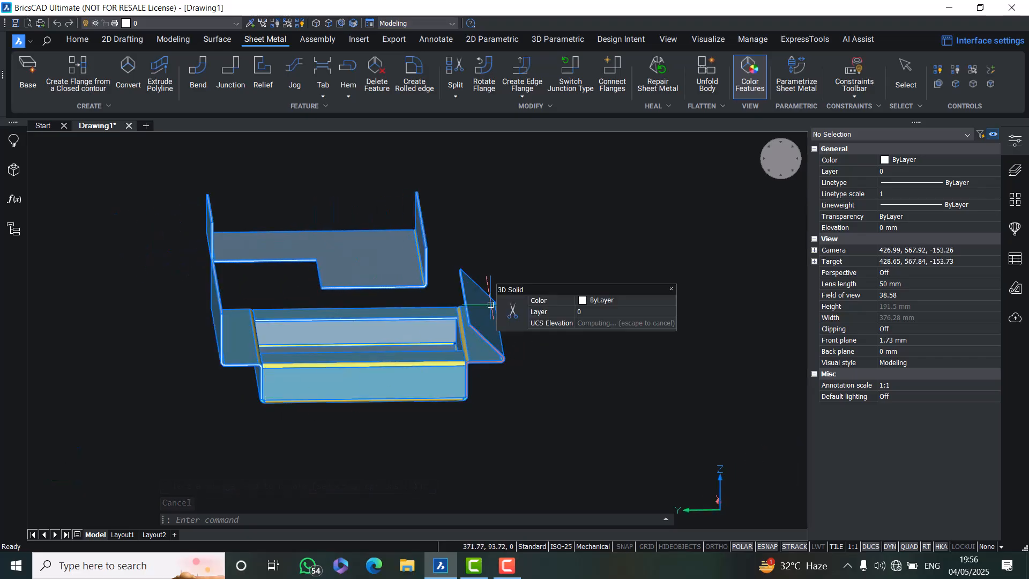
pyautogui.click(482, 75)
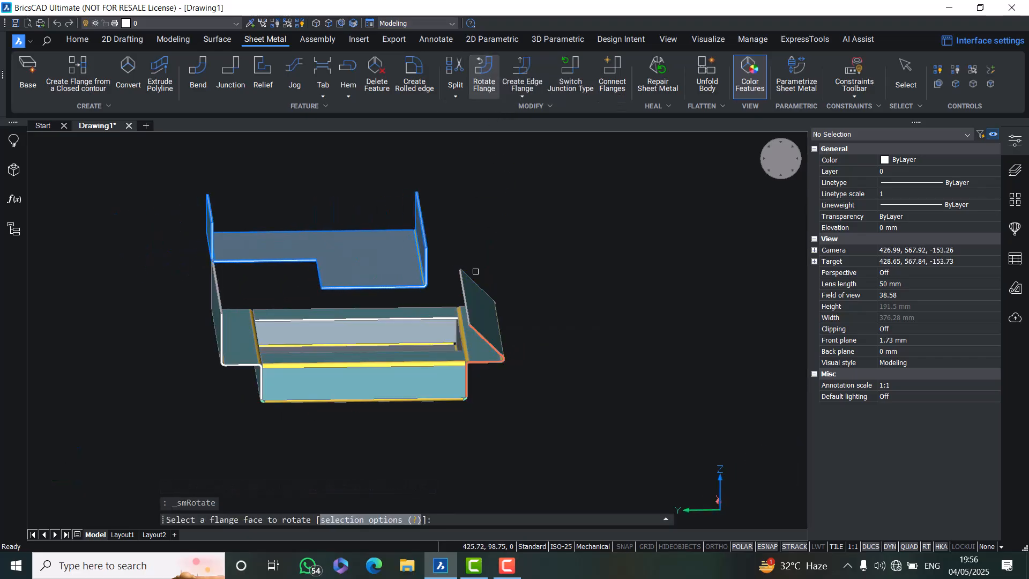
pyautogui.click(471, 288)
pyautogui.write('90')
pyautogui.press('Return')
pyautogui.press('Escape')
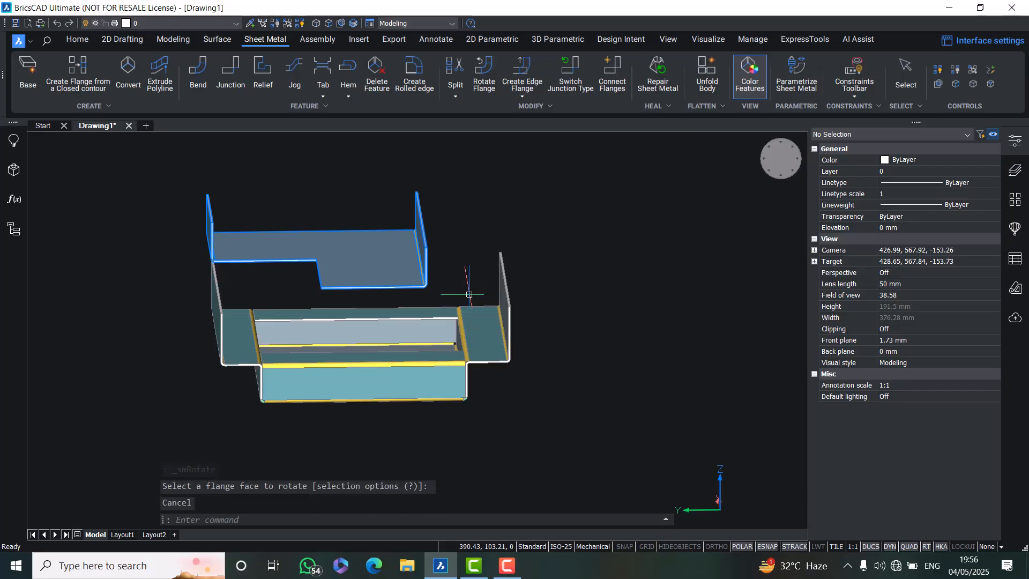
pyautogui.keyDown('shift'); pyautogui.moveTo(337, 406); pyautogui.dragTo(442, 422, button='middle'); pyautogui.keyUp('shift')
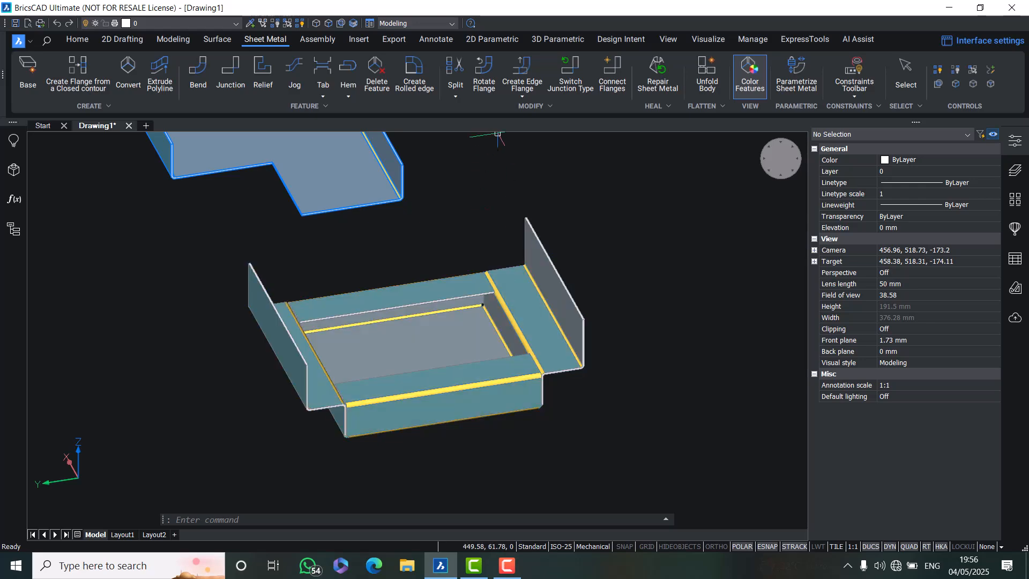
pyautogui.moveTo(455, 347)
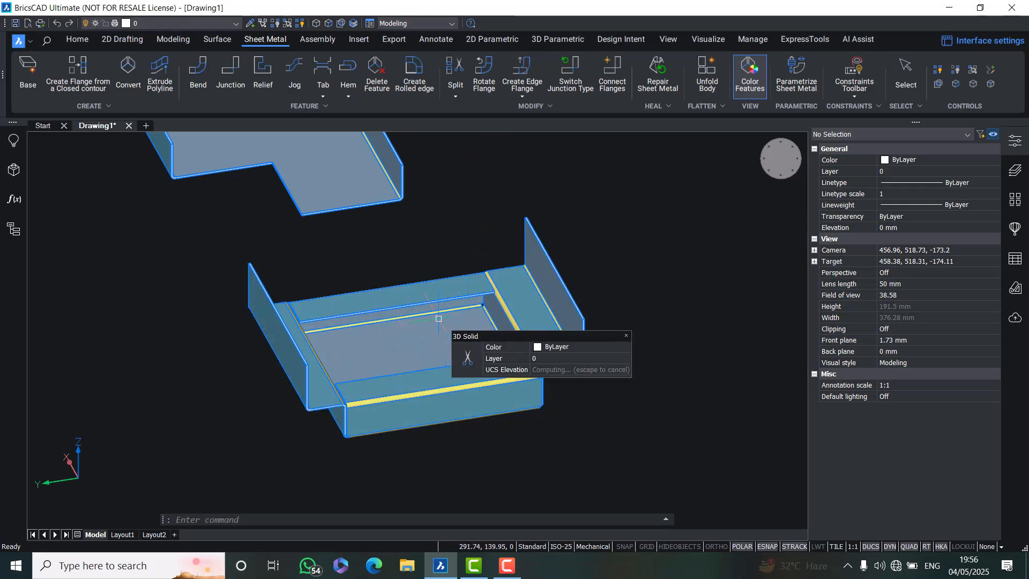
pyautogui.scroll(-3, 399, 310)
pyautogui.scroll(5, 381, 257)
pyautogui.moveTo(318, 196); pyautogui.dragTo(348, 346, button='middle')
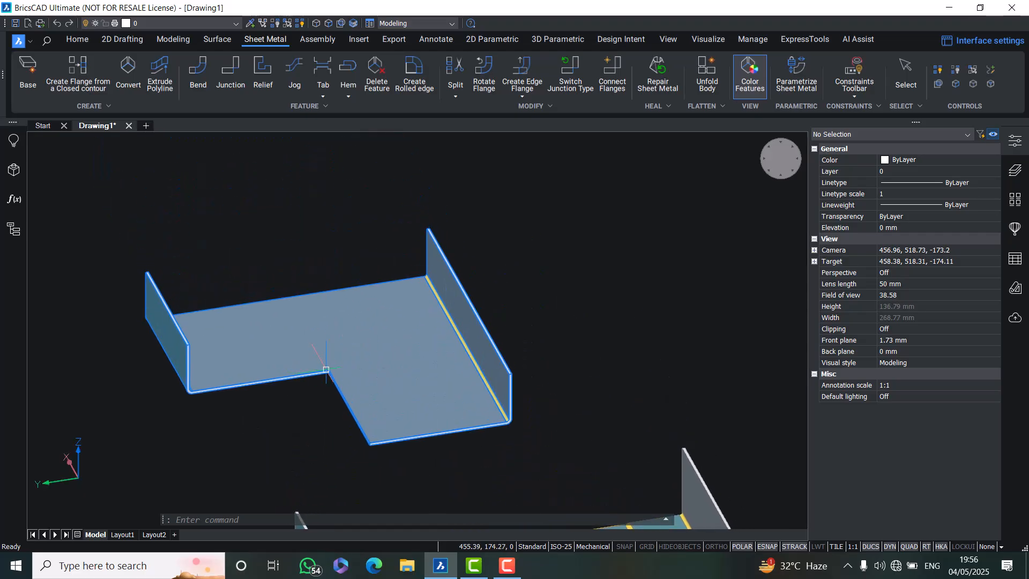
pyautogui.moveTo(328, 370)
pyautogui.click(453, 67)
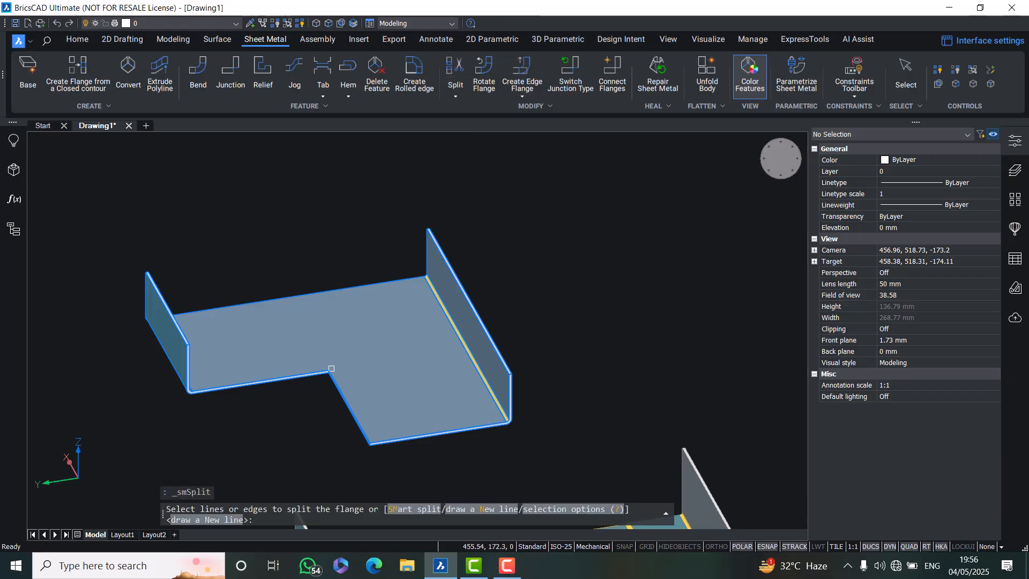
pyautogui.click(343, 353)
pyautogui.scroll(5, 326, 366)
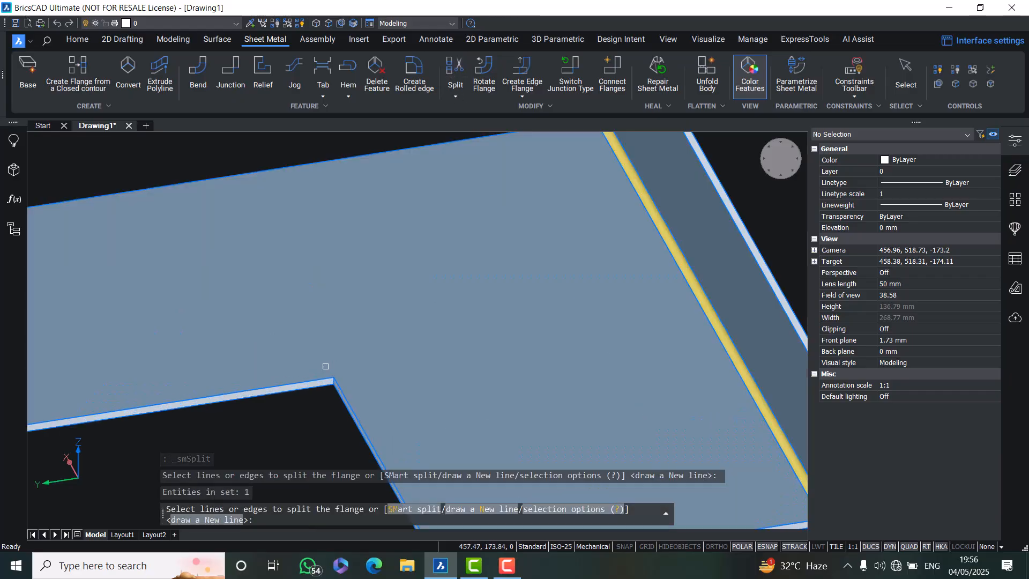
pyautogui.scroll(-5, 329, 373)
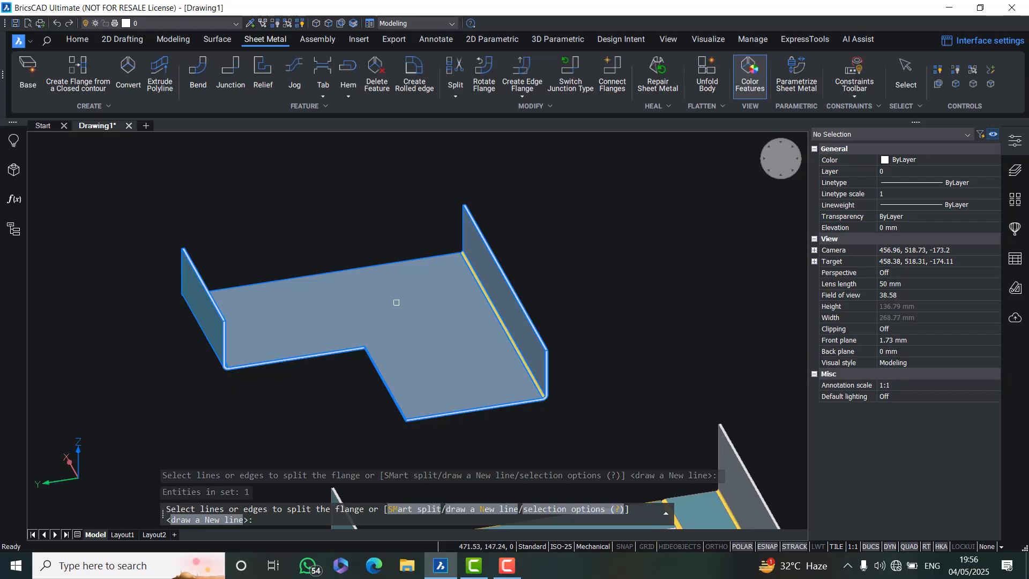
pyautogui.press('Escape')
pyautogui.press('Escape')
pyautogui.press('Escape')
pyautogui.scroll(-2, 427, 307)
pyautogui.moveTo(430, 310); pyautogui.dragTo(305, 182, button='middle')
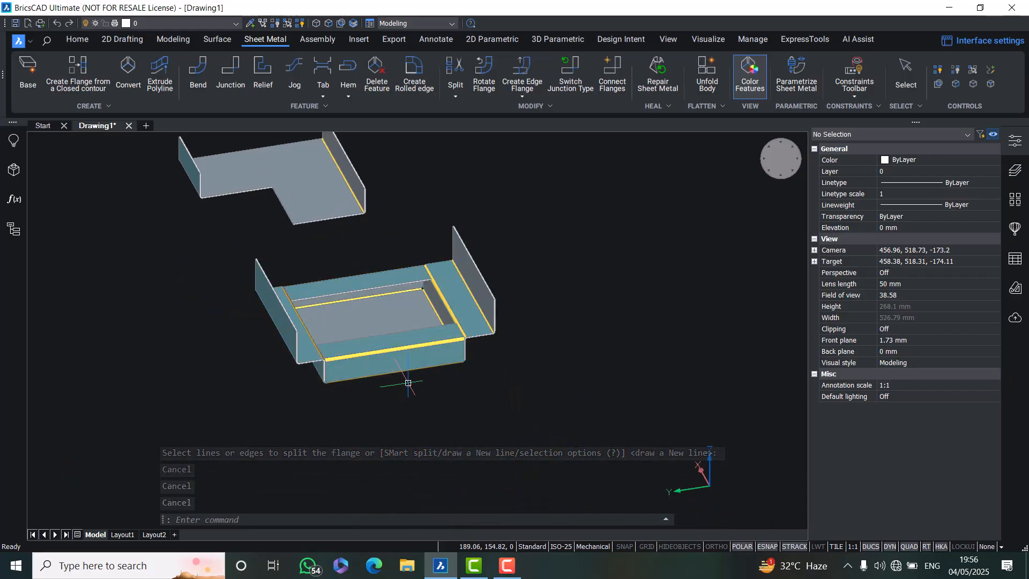
# Rotate the box's back flange by 13°
pyautogui.keyDown('shift'); pyautogui.moveTo(433, 362); pyautogui.dragTo(356, 288, button='middle'); pyautogui.keyUp('shift')
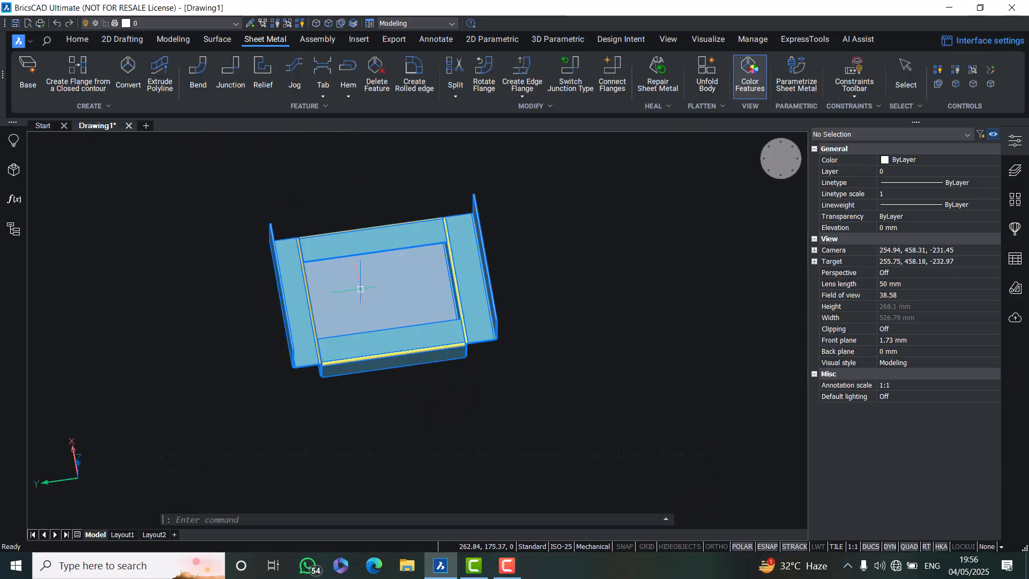
pyautogui.moveTo(393, 283)
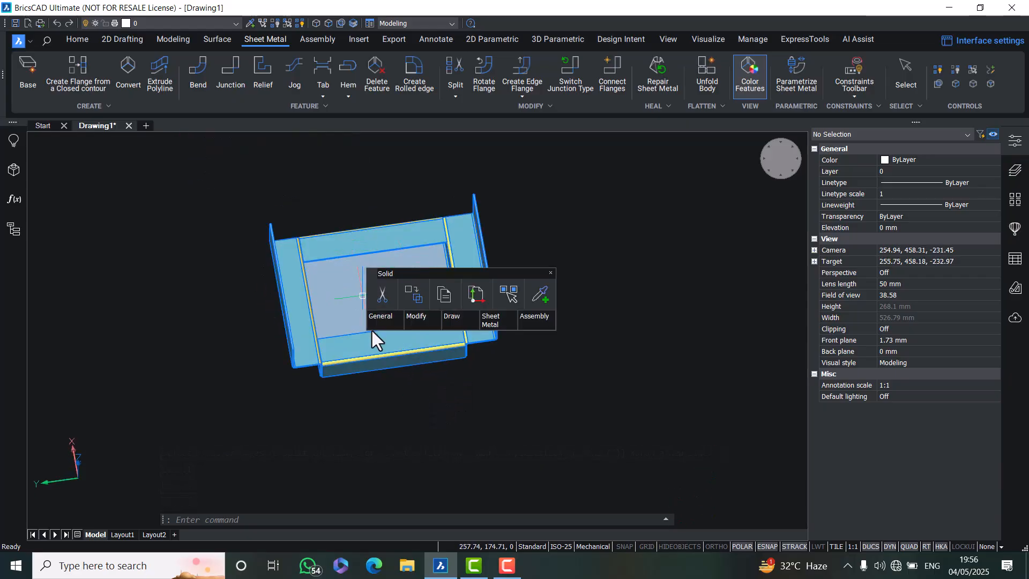
pyautogui.moveTo(370, 317)
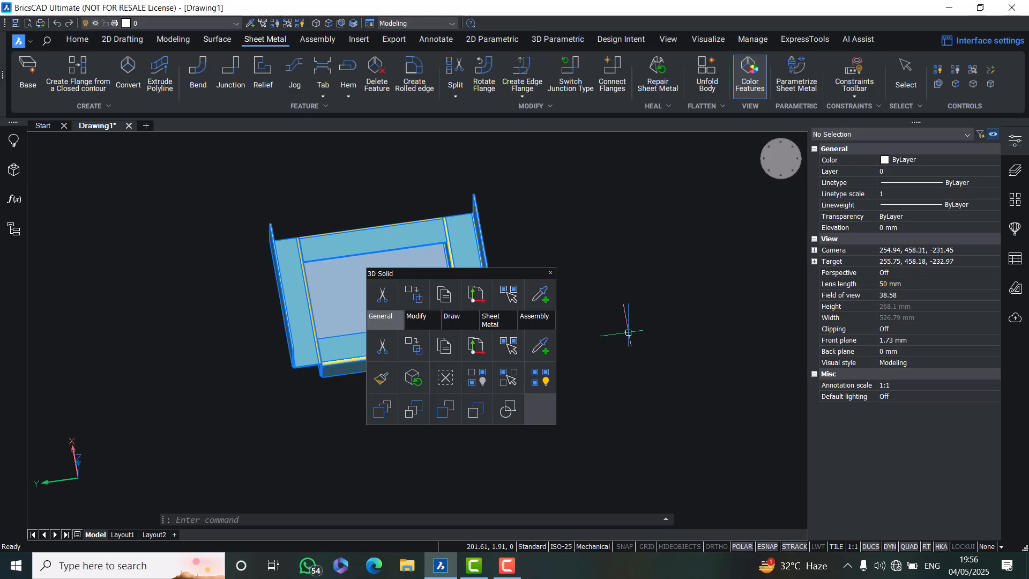
pyautogui.keyDown('shift'); pyautogui.moveTo(606, 324); pyautogui.dragTo(668, 372, button='middle'); pyautogui.keyUp('shift')
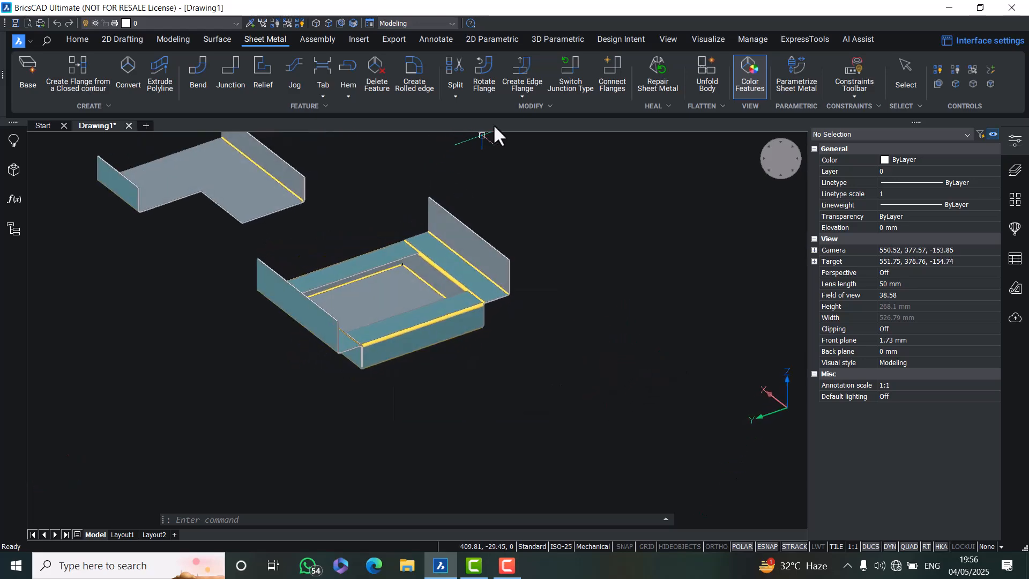
pyautogui.click(474, 73)
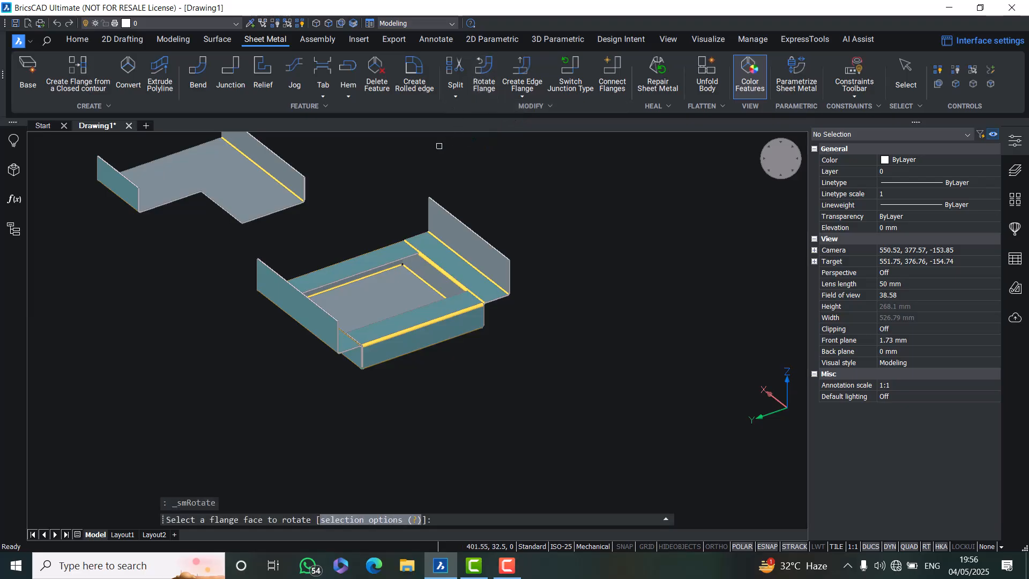
pyautogui.click(375, 266)
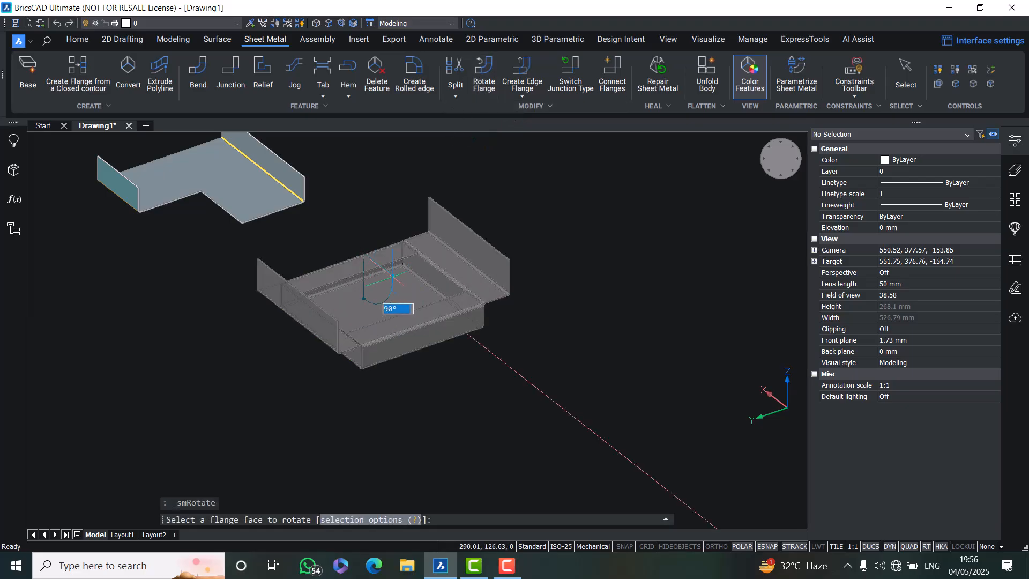
pyautogui.write('13')
pyautogui.press('Return')
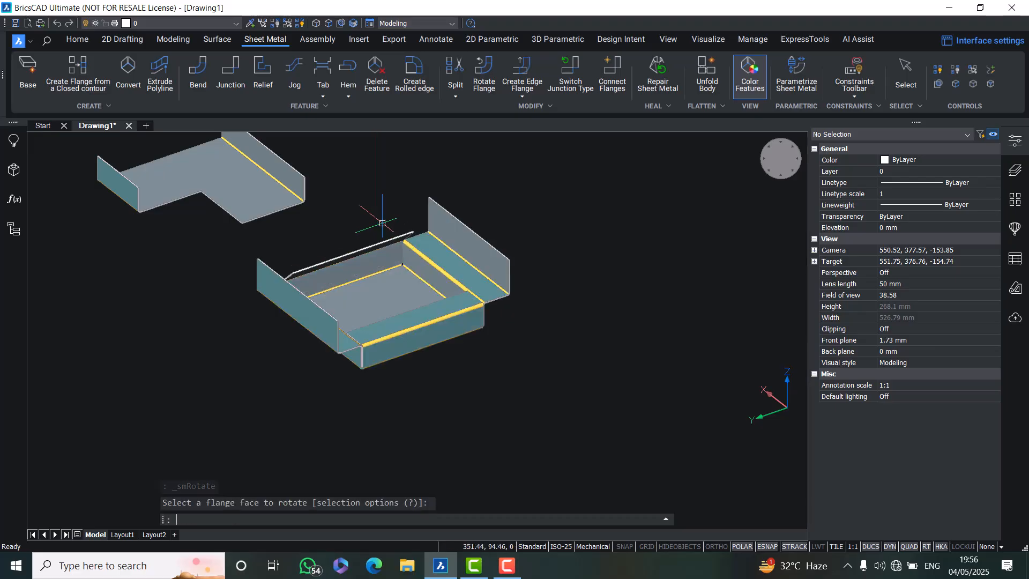
# Try to rotate the box's front flange by 1° and undo the rotation
pyautogui.click(483, 72)
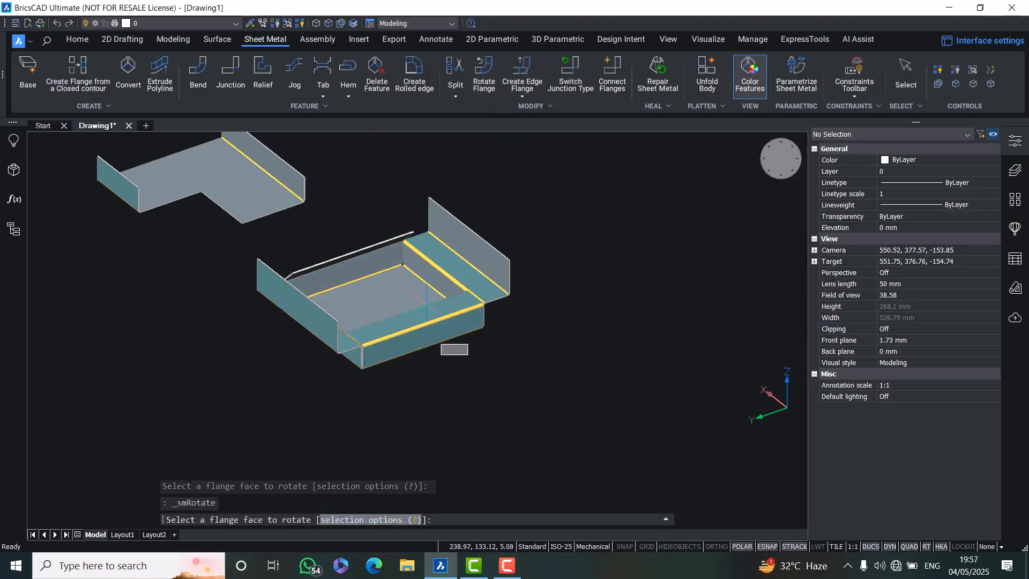
pyautogui.click(438, 298)
pyautogui.write('1')
pyautogui.press('Return')
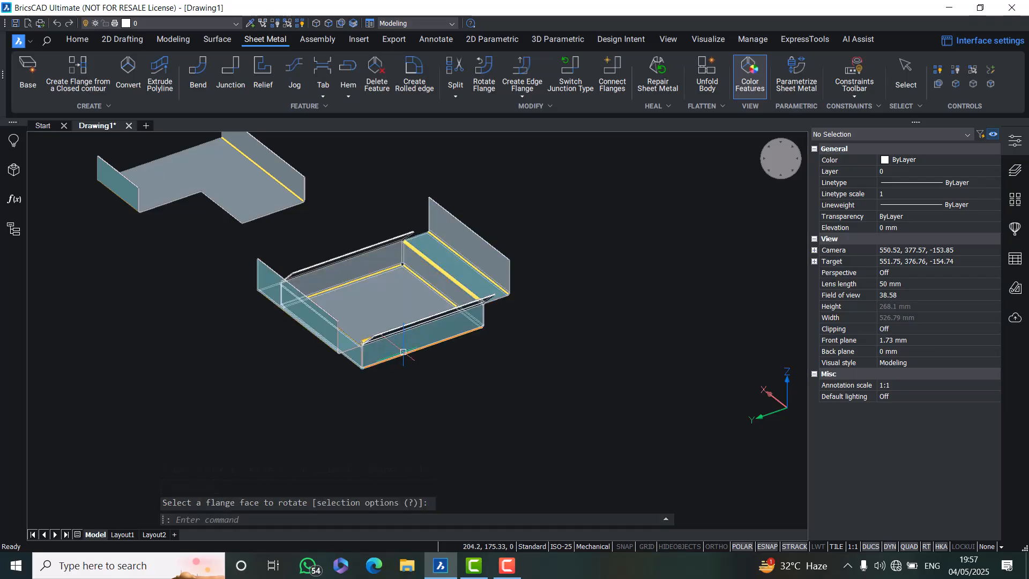
pyautogui.hotkey('ctrl', 'z')
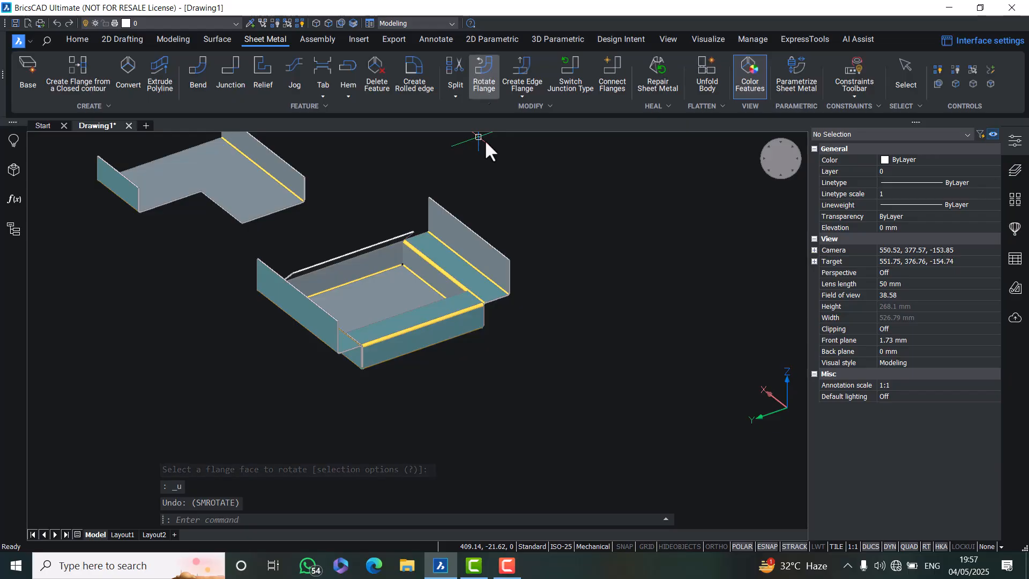
# Rotate the box's front flange by 90°
pyautogui.click(479, 83)
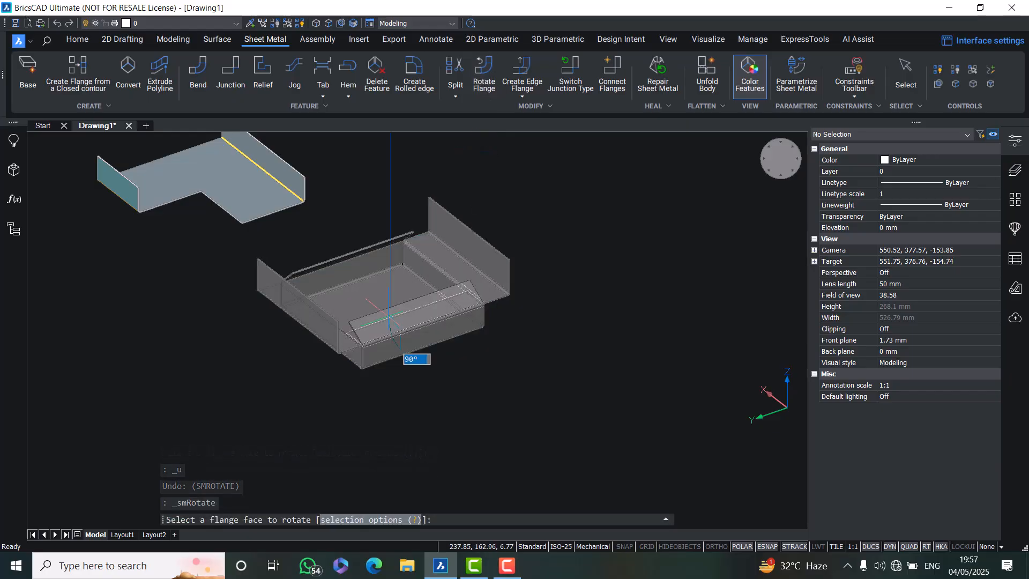
pyautogui.press('Return')
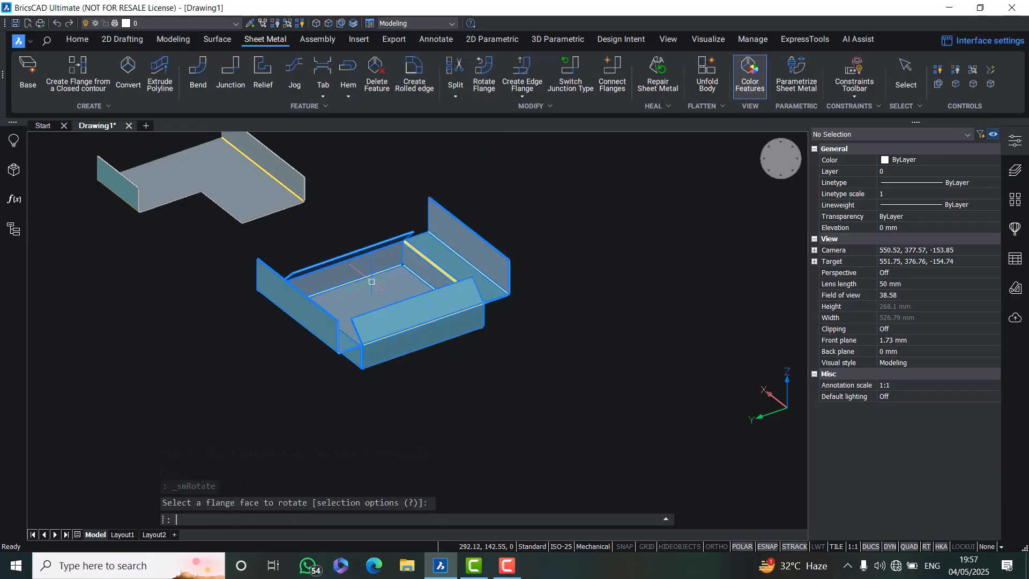
# Try to smart-split the box's bottom face from its back inner corner, then cancel the command
pyautogui.moveTo(325, 318)
pyautogui.keyDown('shift'); pyautogui.mouseDown(button='middle')
pyautogui.moveTo(322, 282)
pyautogui.moveTo(338, 314)
pyautogui.moveTo(299, 378)
pyautogui.moveTo(314, 332)
pyautogui.mouseUp(button='middle'); pyautogui.keyUp('shift')
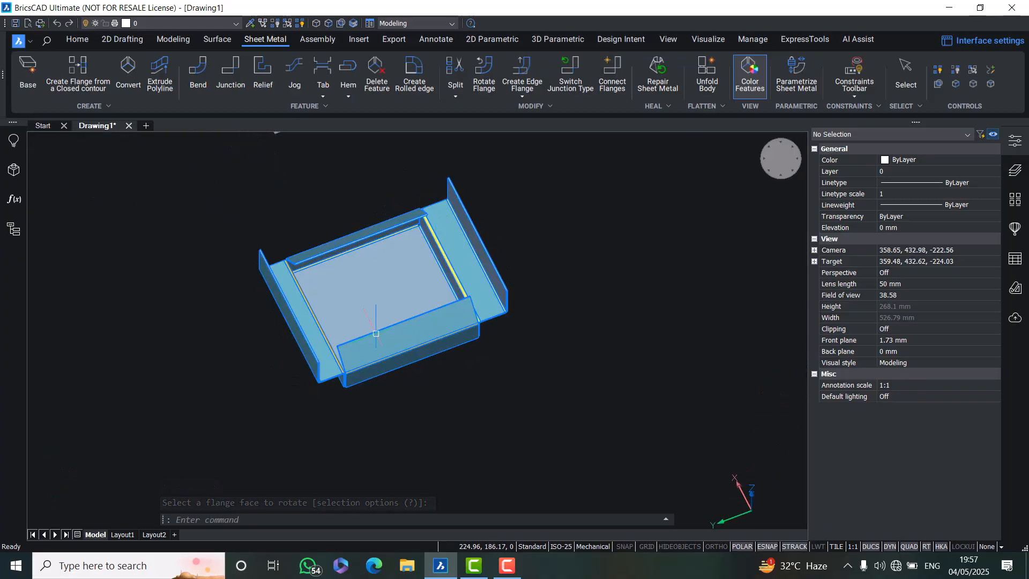
pyautogui.moveTo(403, 324); pyautogui.dragTo(349, 376, button='middle')
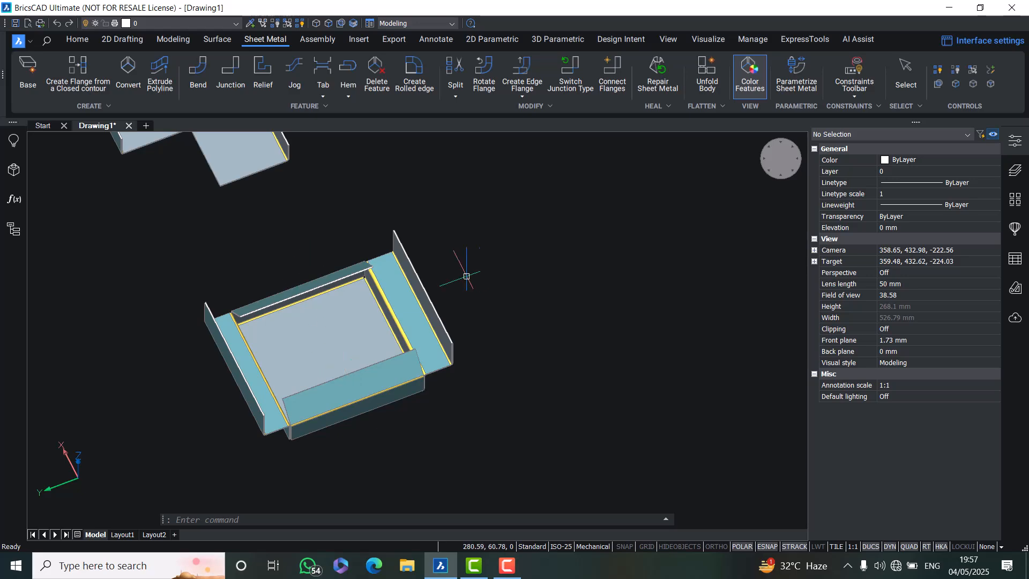
pyautogui.click(452, 67)
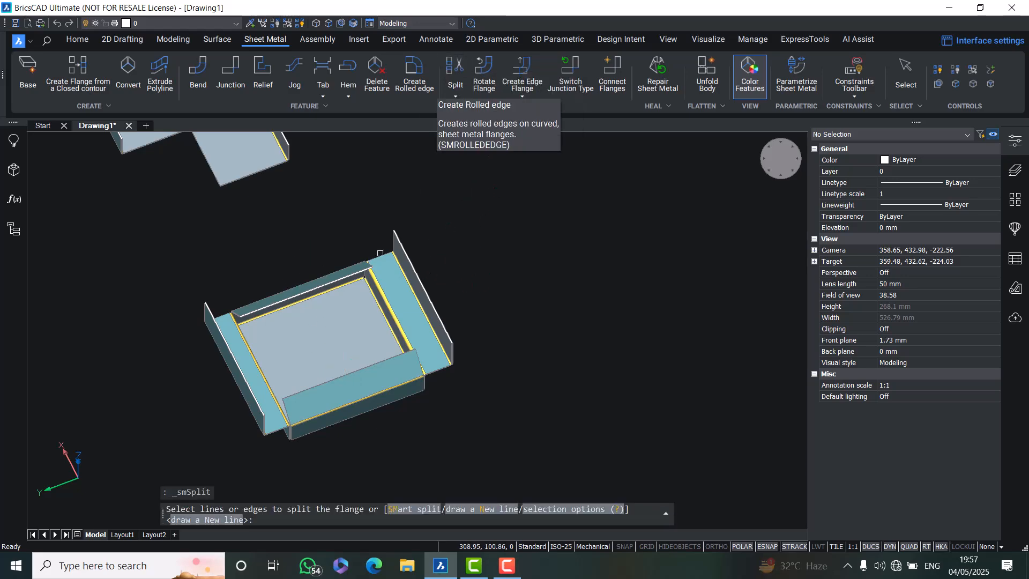
pyautogui.click(323, 338)
pyautogui.scroll(5, 335, 326)
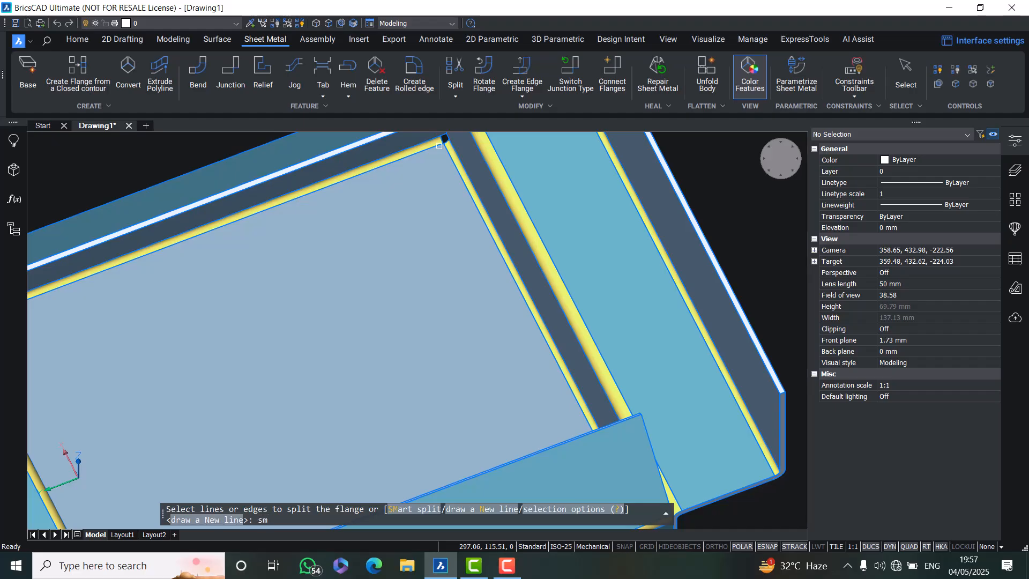
pyautogui.press('Return')
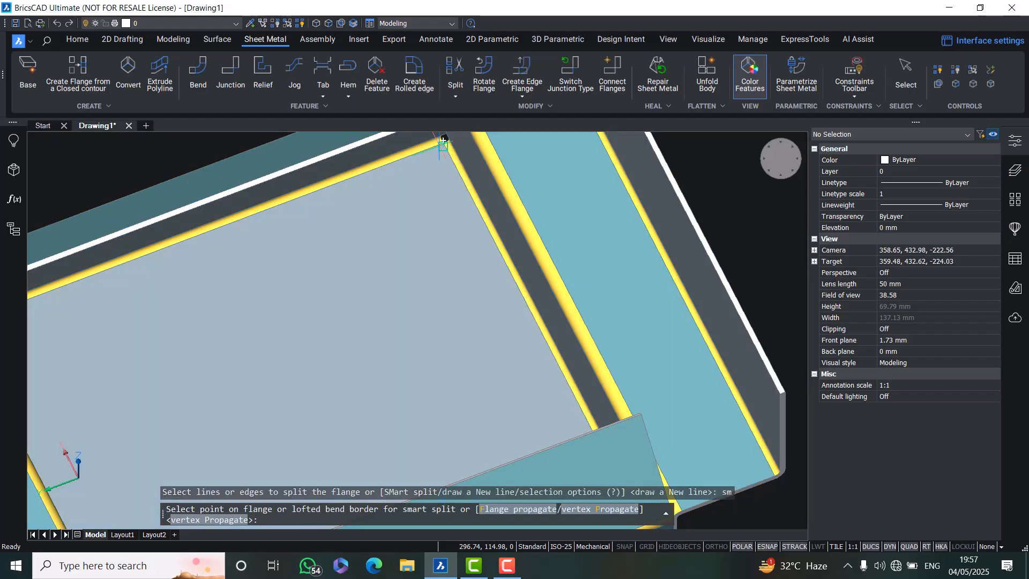
pyautogui.scroll(4, 473, 246)
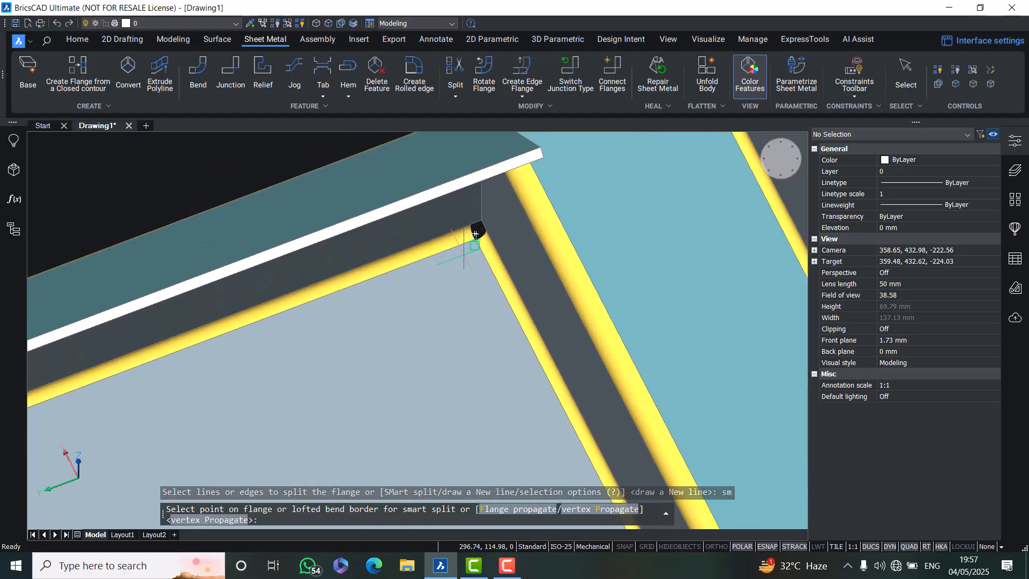
pyautogui.click(474, 234)
pyautogui.press('Return')
pyautogui.scroll(-7, 453, 268)
pyautogui.moveTo(463, 351); pyautogui.dragTo(319, 333, button='middle')
pyautogui.scroll(7, 368, 317)
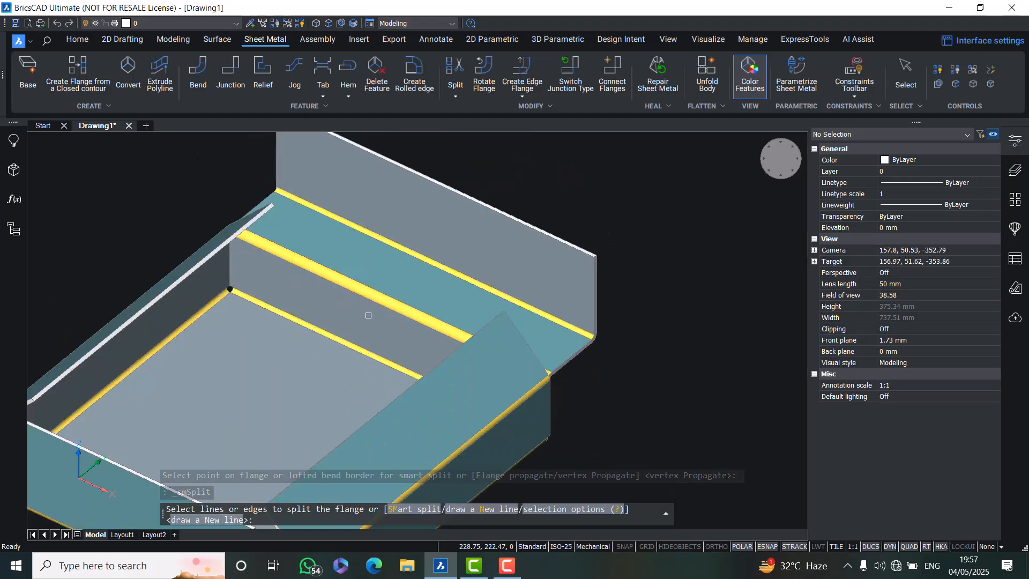
pyautogui.click(178, 272)
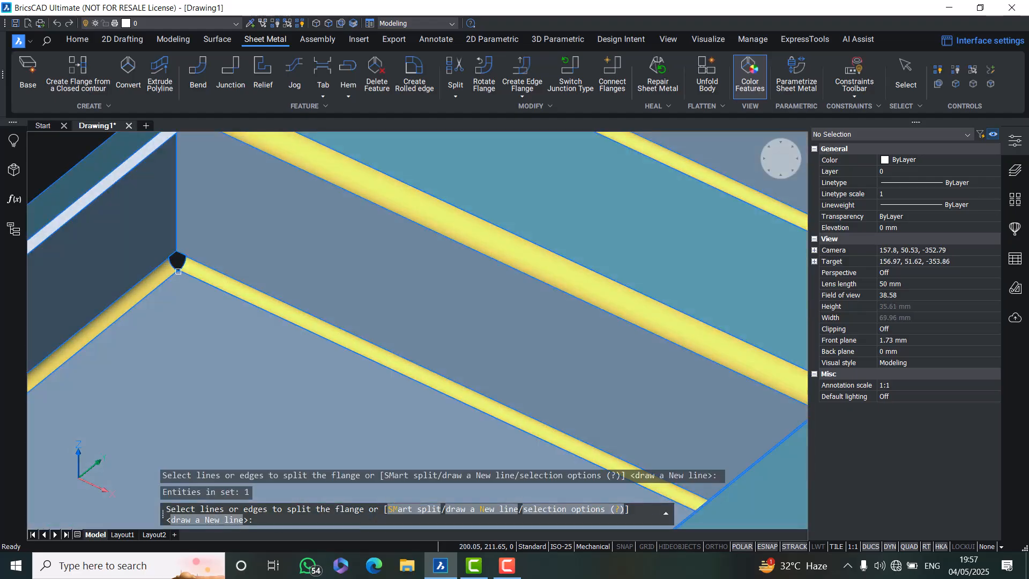
pyautogui.scroll(-4, 171, 287)
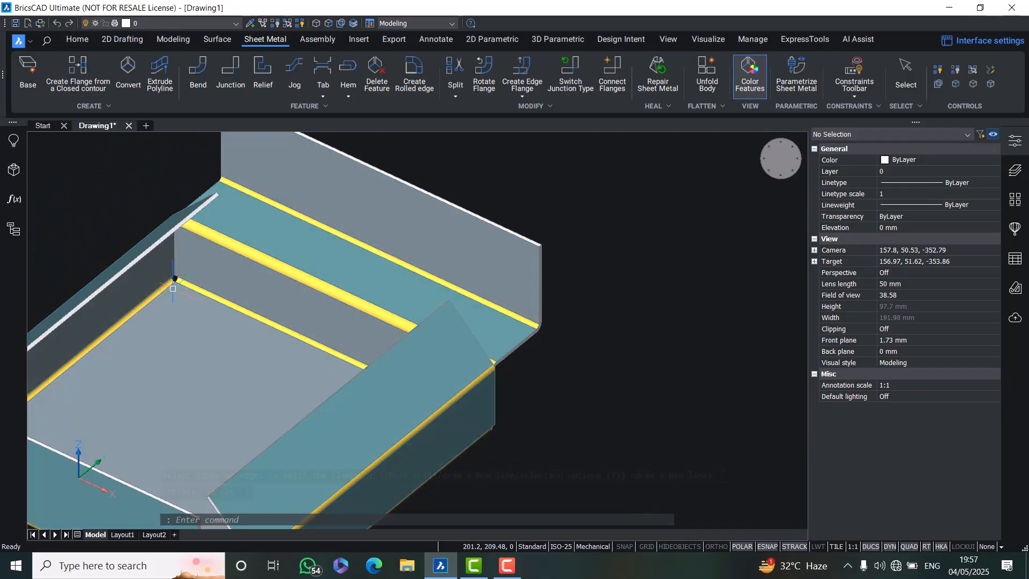
pyautogui.hotkey('ctrl', 'z')
pyautogui.hotkey('ctrl', 'z')
pyautogui.hotkey('ctrl', 'z')
pyautogui.hotkey('ctrl', 'z')
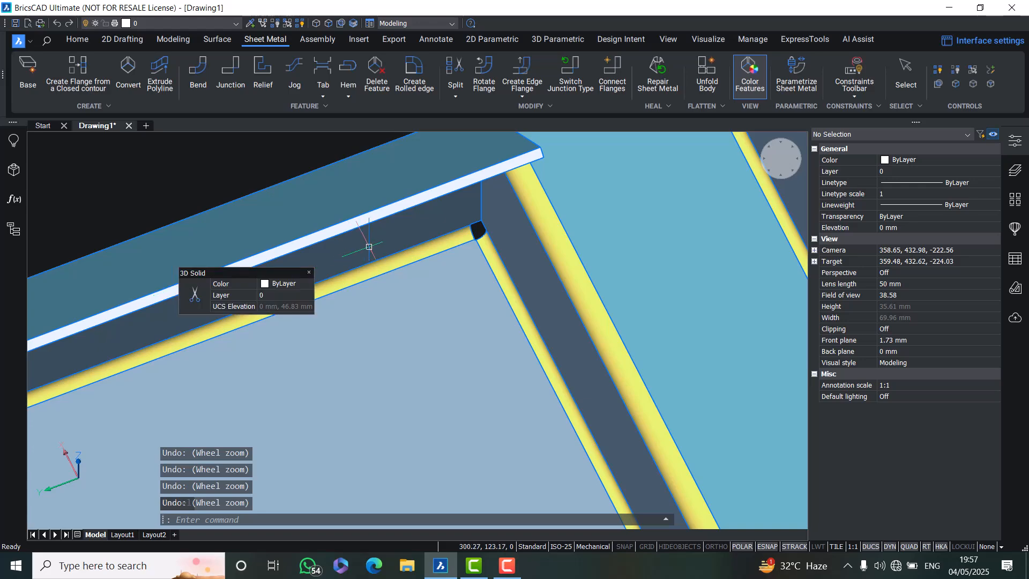
pyautogui.press('Escape')
pyautogui.press('Escape')
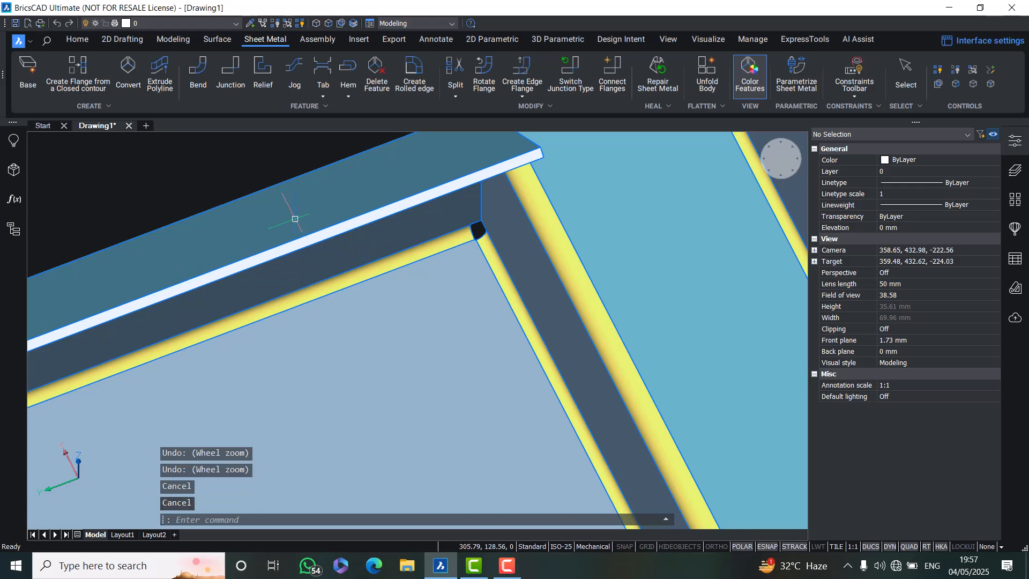
# Smart-split the box's bottom face from its back inner corner vertex, accepting the split
pyautogui.click(453, 83)
pyautogui.click(428, 340)
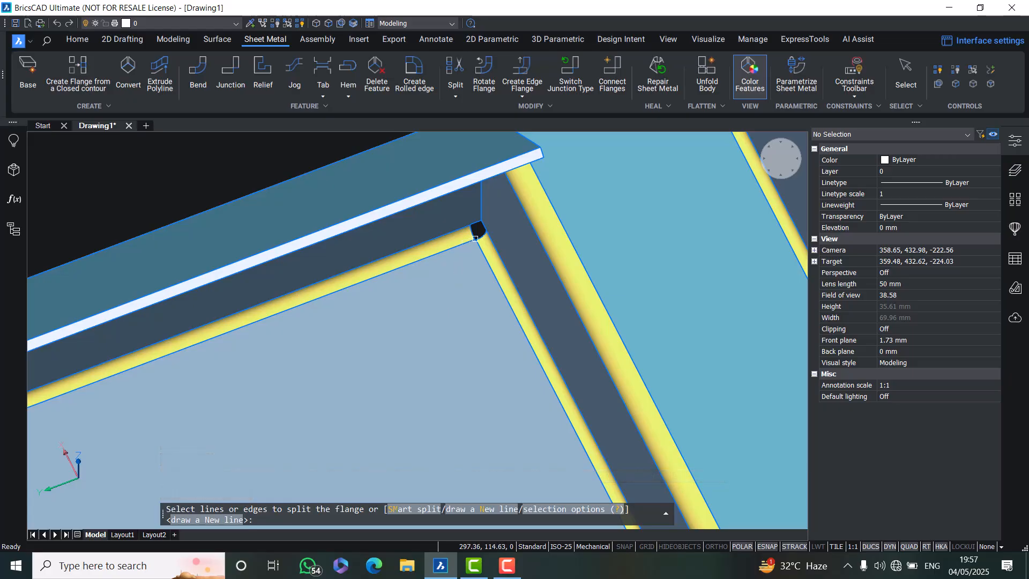
pyautogui.press('Return')
pyautogui.press('Return')
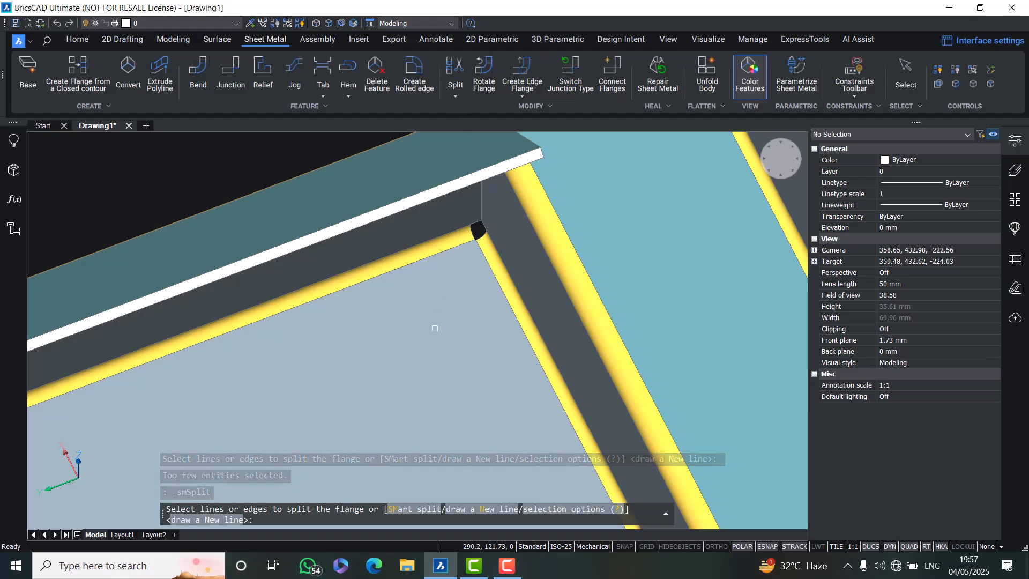
pyautogui.write('sm')
pyautogui.press('Return')
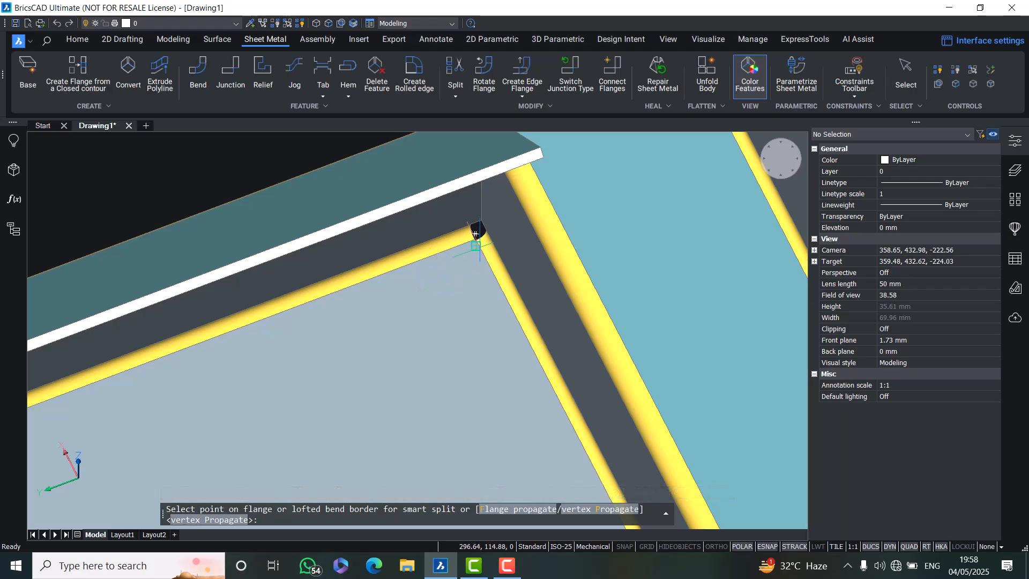
pyautogui.scroll(2, 475, 234)
pyautogui.scroll(2, 474, 232)
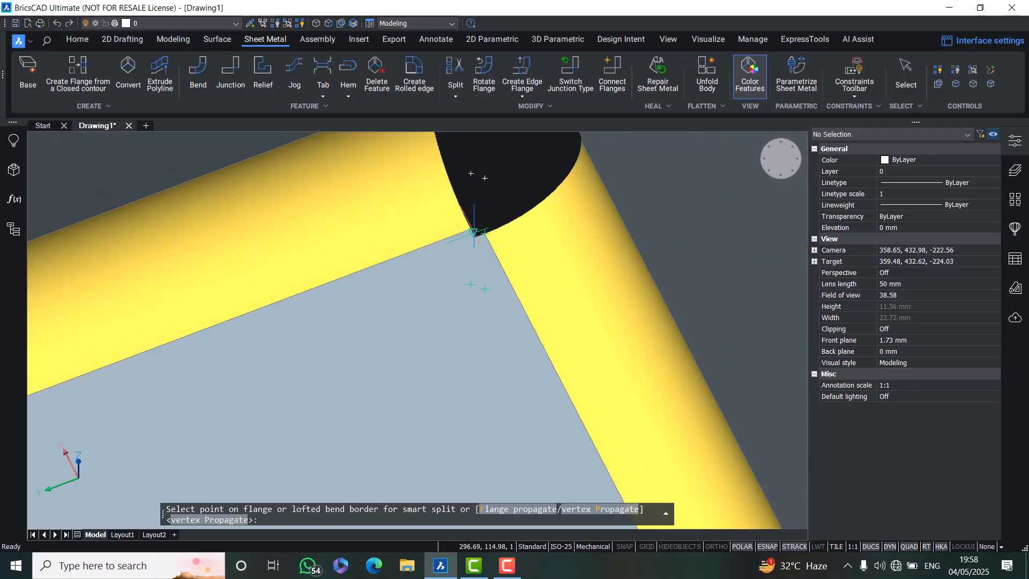
pyautogui.click(475, 234)
pyautogui.scroll(-3, 474, 236)
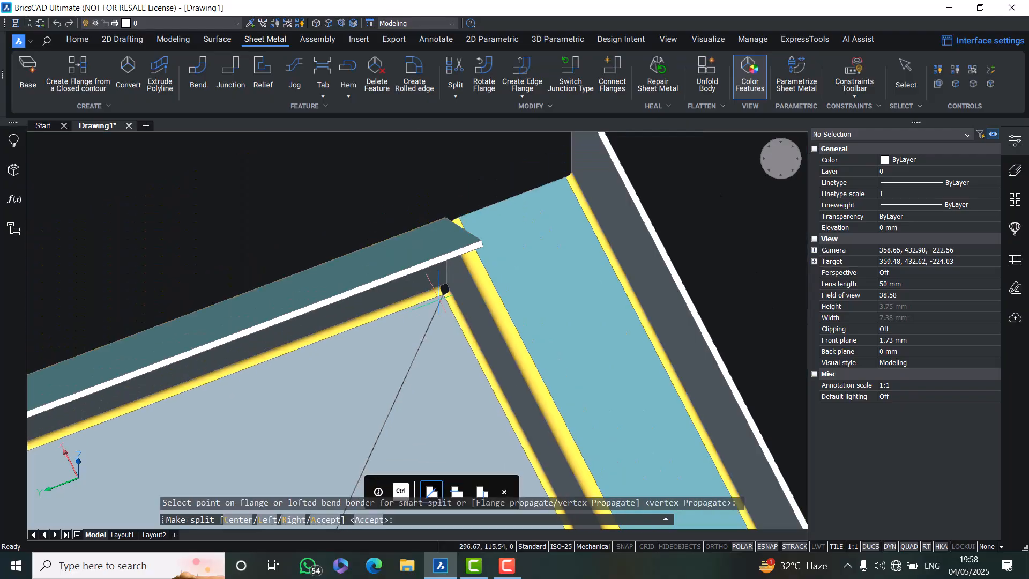
pyautogui.scroll(3, 421, 305)
pyautogui.scroll(-5, 485, 256)
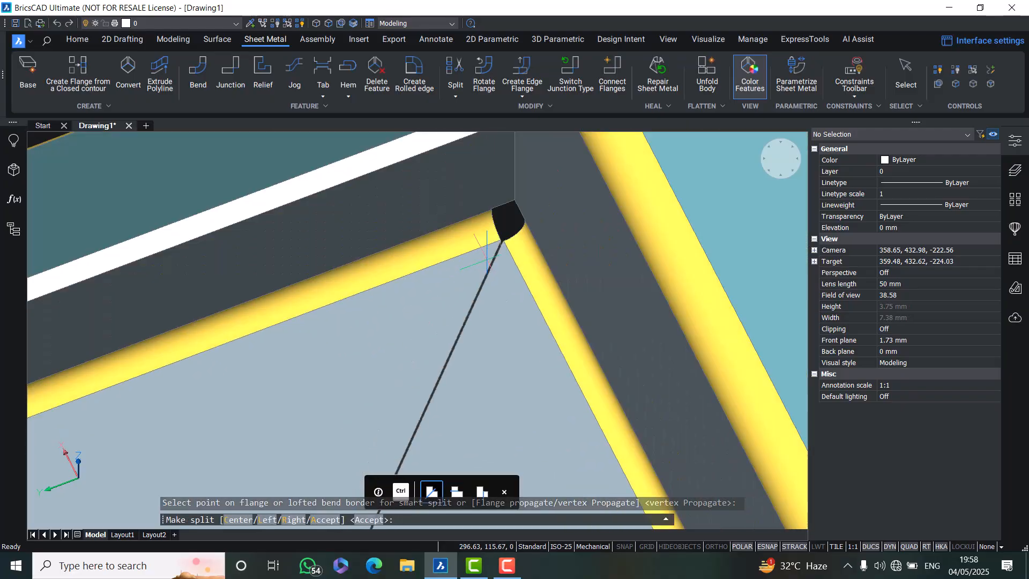
pyautogui.scroll(-3, 488, 254)
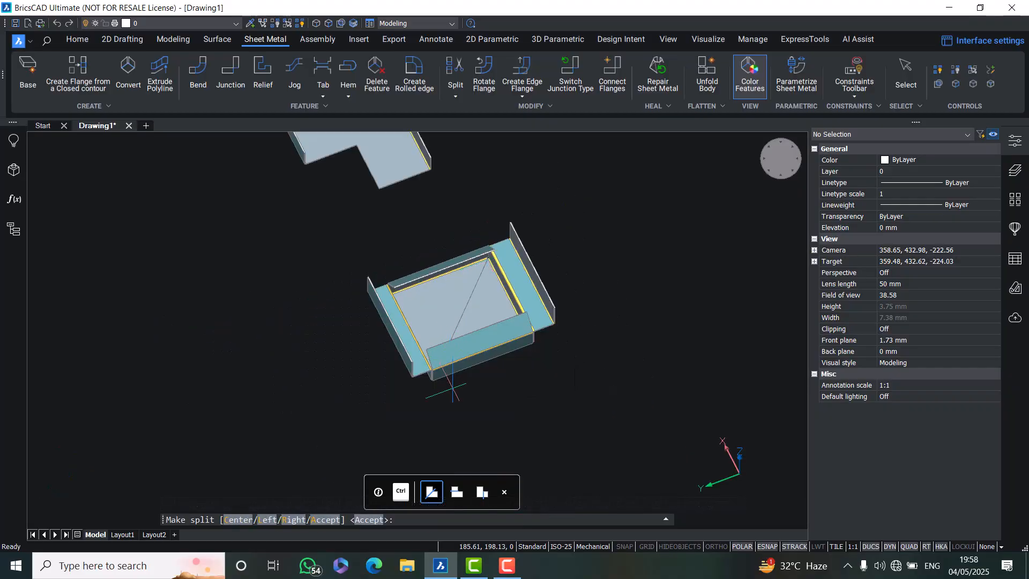
pyautogui.press('Return')
pyautogui.press('Return')
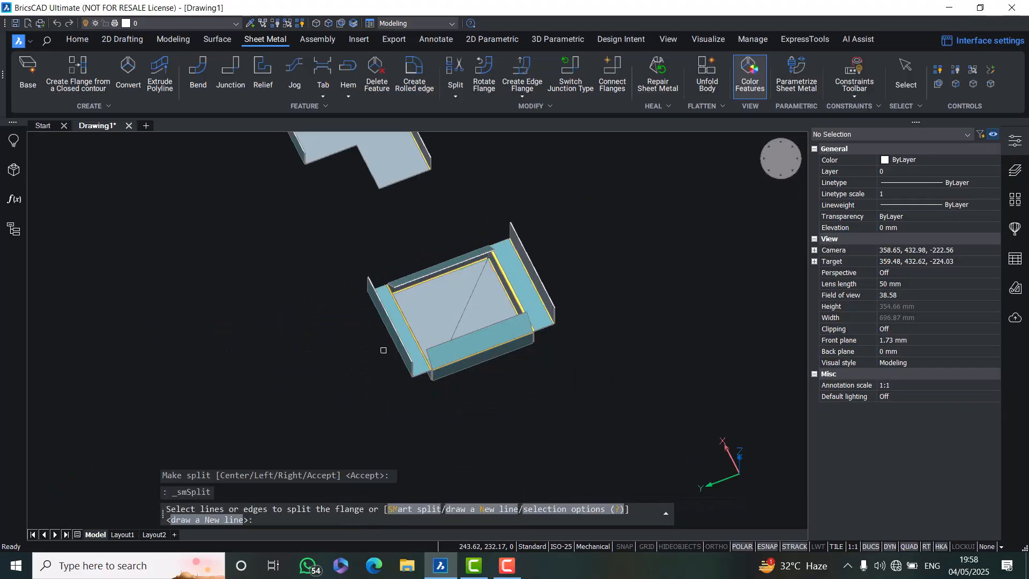
# Unfold the box from its bottom face and place the flat pattern beside the model, keeping the result
pyautogui.keyDown('shift'); pyautogui.moveTo(445, 347); pyautogui.dragTo(467, 342, button='middle'); pyautogui.keyUp('shift')
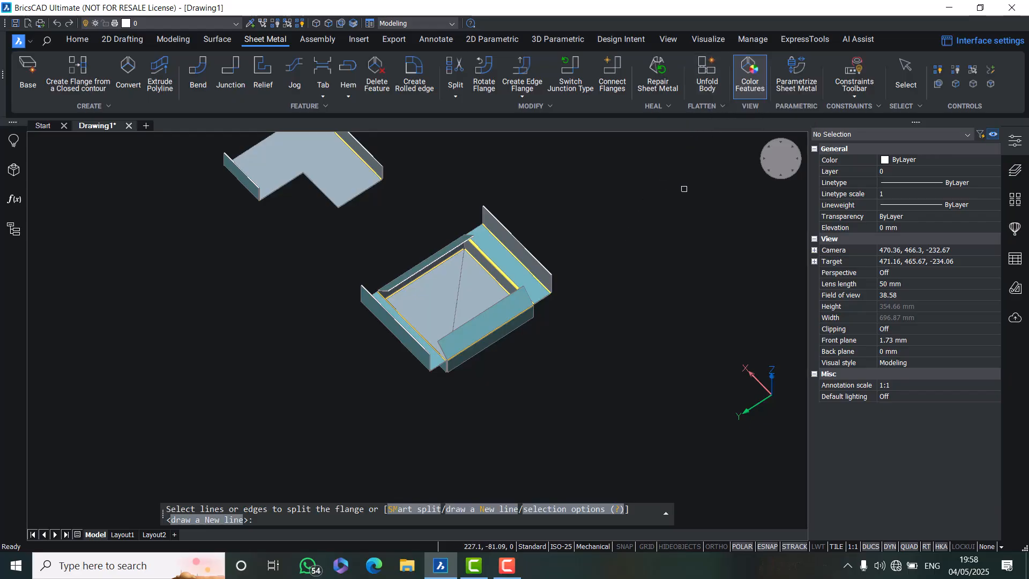
pyautogui.press('Return')
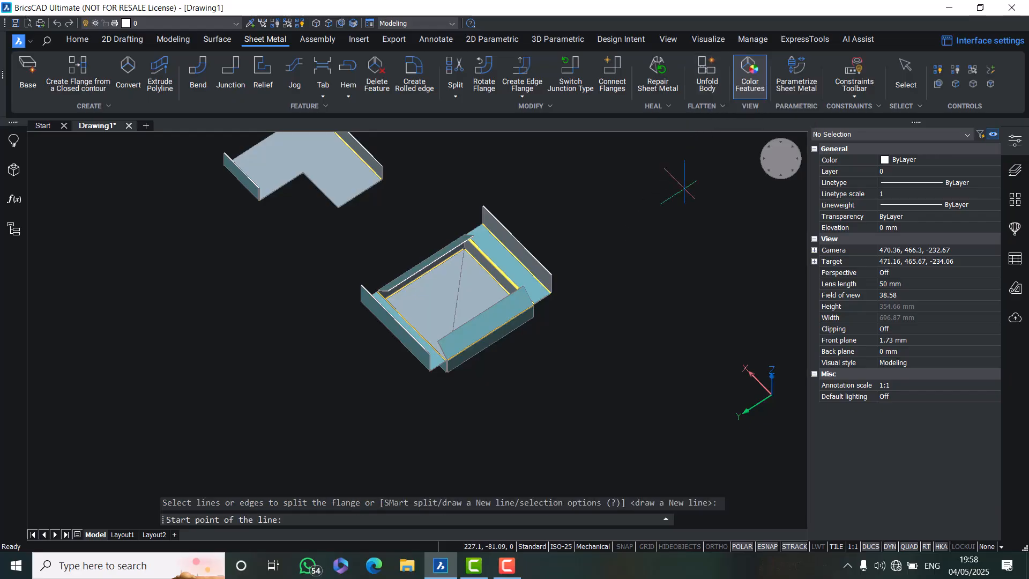
pyautogui.click(708, 70)
pyautogui.click(471, 287)
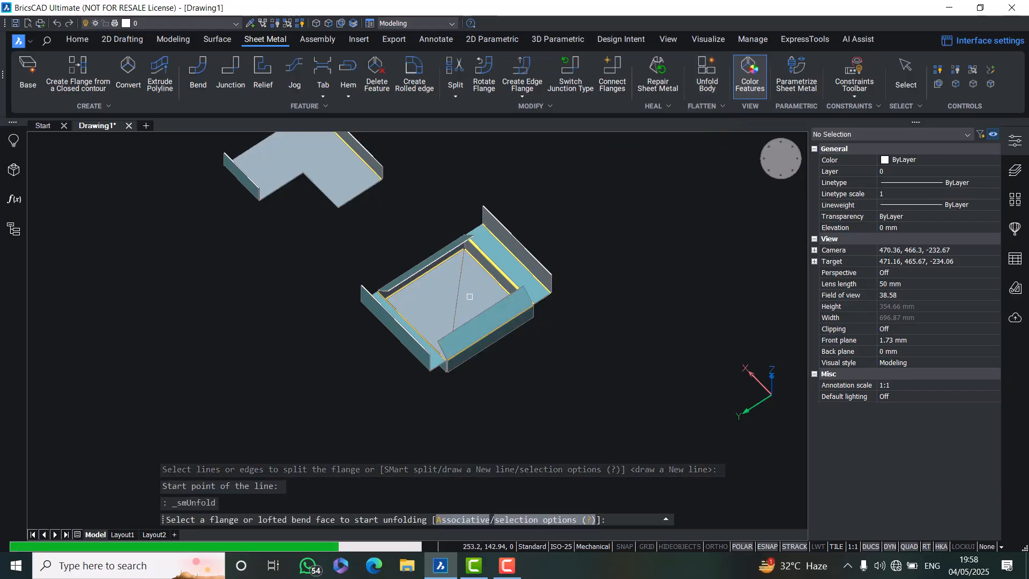
pyautogui.moveTo(690, 330); pyautogui.dragTo(489, 391, button='middle')
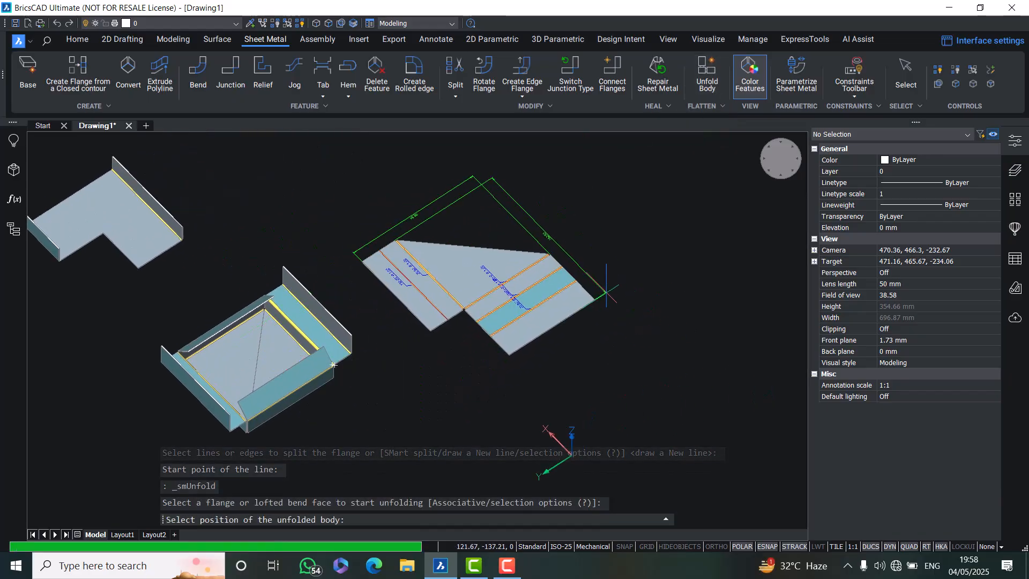
pyautogui.click(666, 299)
pyautogui.press('Return')
# Zoom and pan around the flat pattern to examine its bend annotations and overall dimensions
pyautogui.scroll(3, 487, 250)
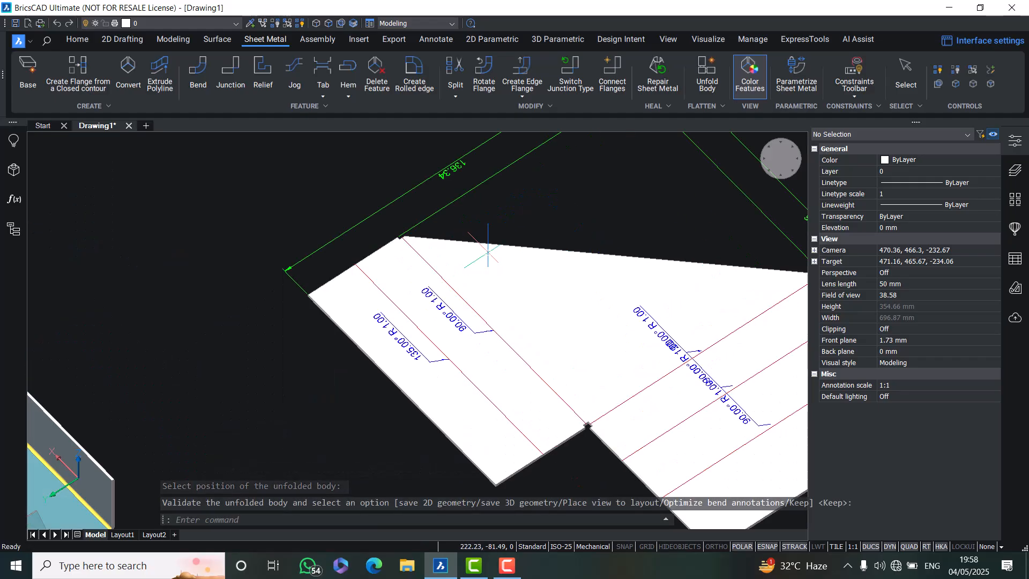
pyautogui.moveTo(458, 326); pyautogui.dragTo(332, 442, button='middle')
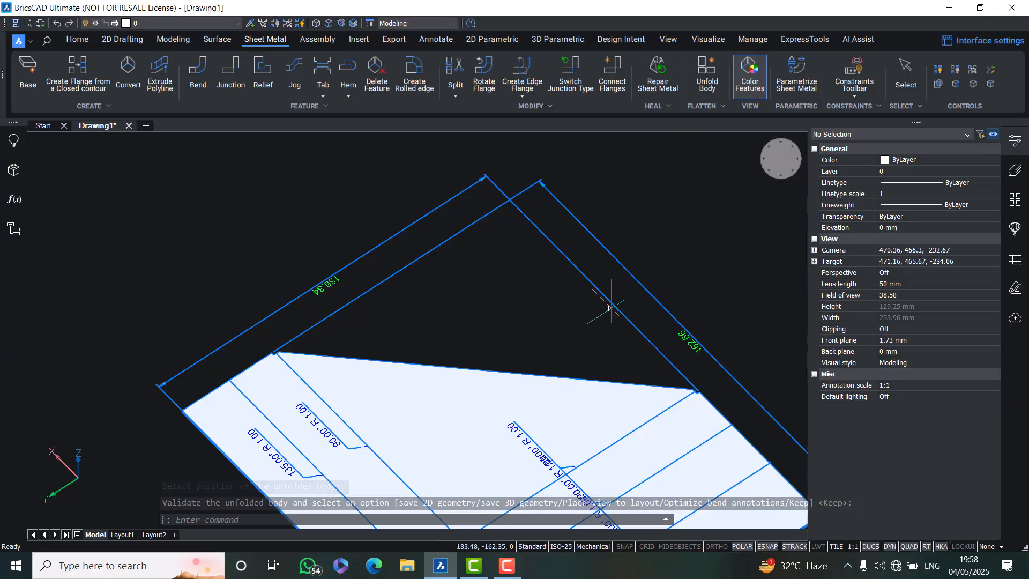
pyautogui.moveTo(501, 336)
pyautogui.mouseDown(button='middle')
pyautogui.moveTo(473, 280)
pyautogui.moveTo(465, 207)
pyautogui.mouseUp(button='middle')
pyautogui.scroll(2, 257, 297)
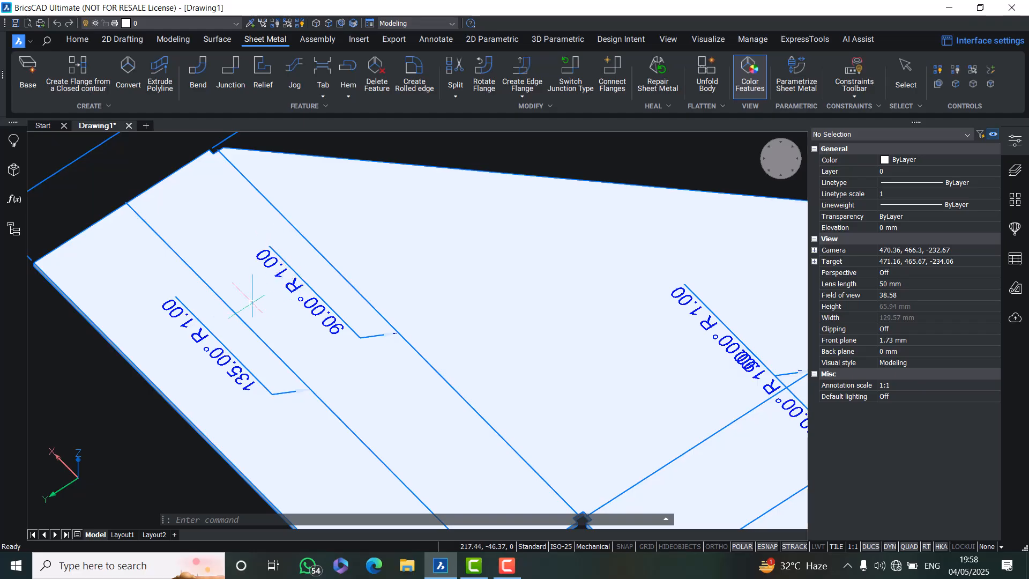
pyautogui.scroll(-2, 252, 303)
pyautogui.scroll(-1, 503, 375)
pyautogui.scroll(-2, 557, 357)
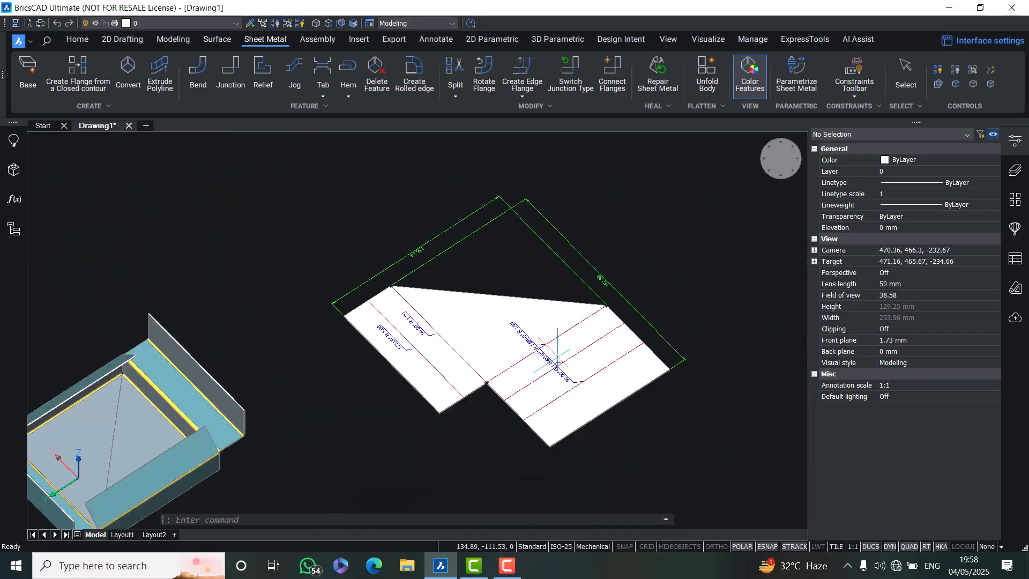
pyautogui.moveTo(349, 420); pyautogui.dragTo(677, 414, button='middle')
pyautogui.moveTo(452, 274); pyautogui.dragTo(594, 253, button='middle')
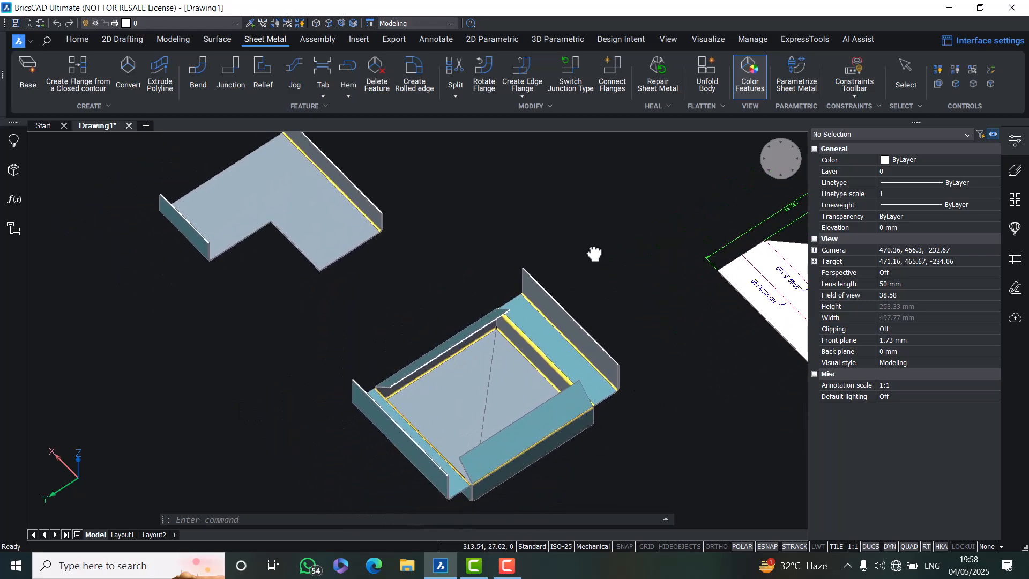
pyautogui.click(453, 97)
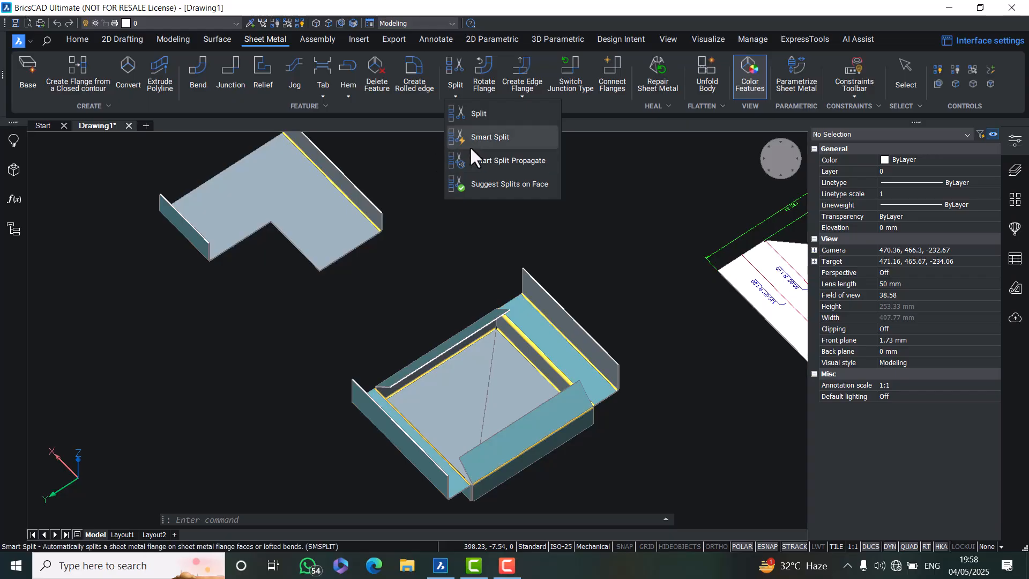
pyautogui.press('Escape')
pyautogui.press('Escape')
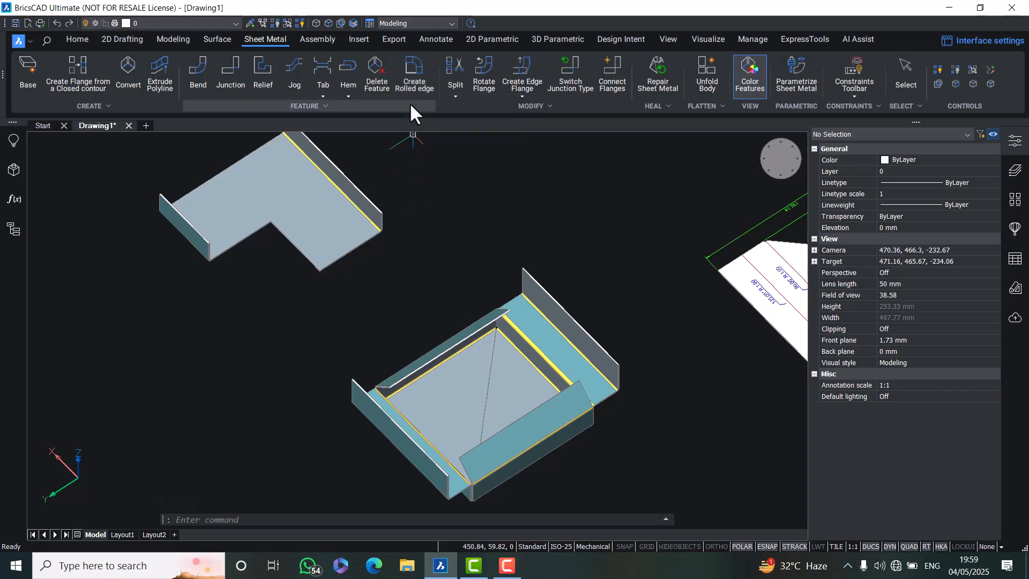
# Create a rolled edge on the top edge of the box's tall side flange with a 45° angle and 10 mm radius
pyautogui.moveTo(415, 314); pyautogui.dragTo(310, 297, button='middle')
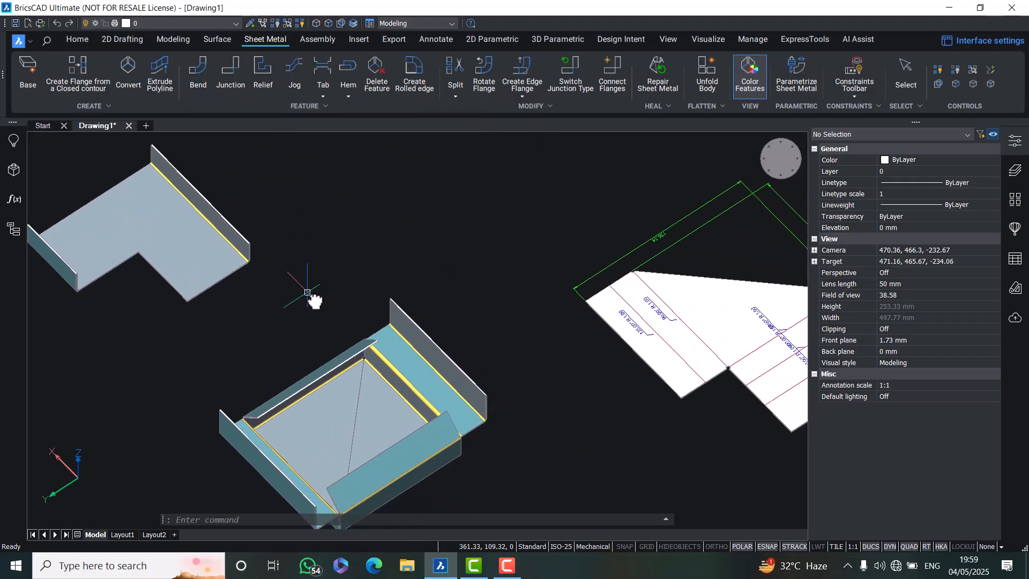
pyautogui.click(417, 73)
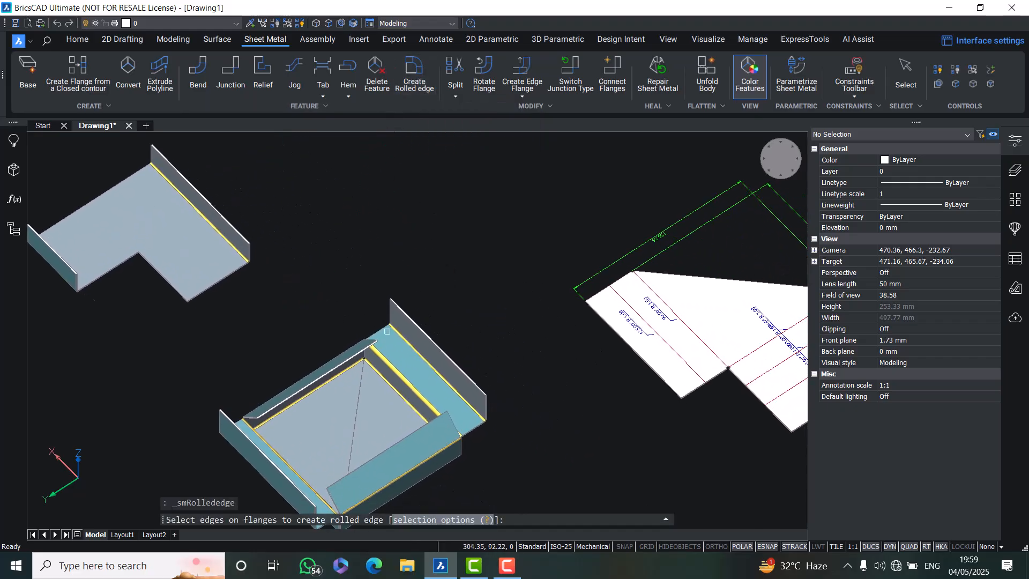
pyautogui.scroll(4, 414, 287)
pyautogui.click(432, 271)
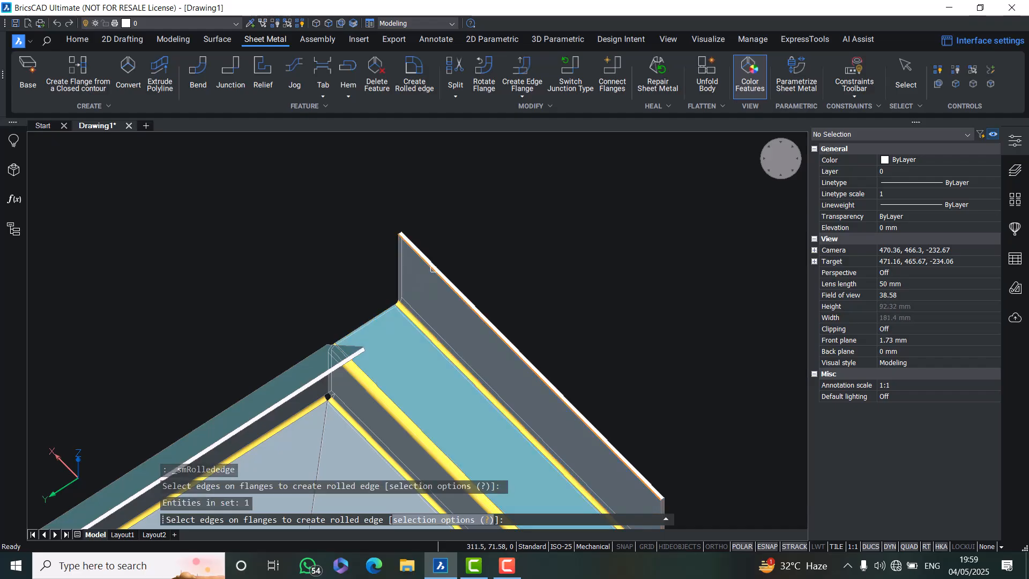
pyautogui.press('Return')
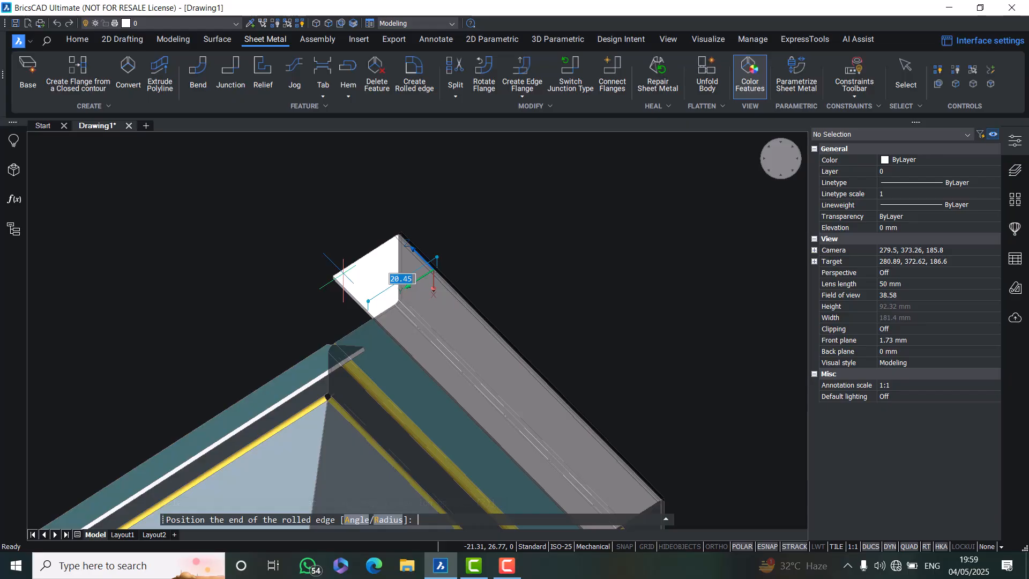
pyautogui.write('a')
pyautogui.press('Return')
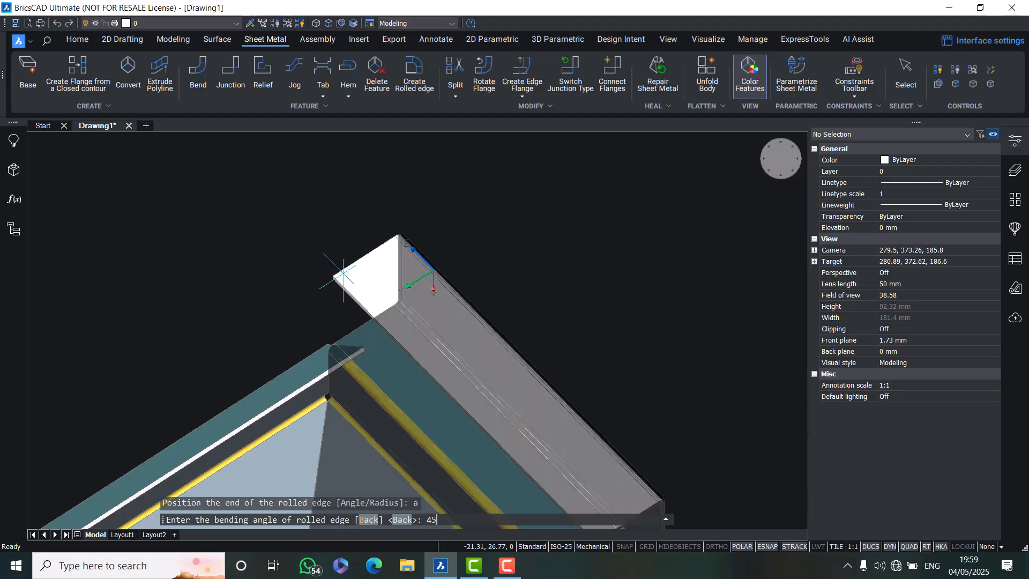
pyautogui.write('45')
pyautogui.press('Return')
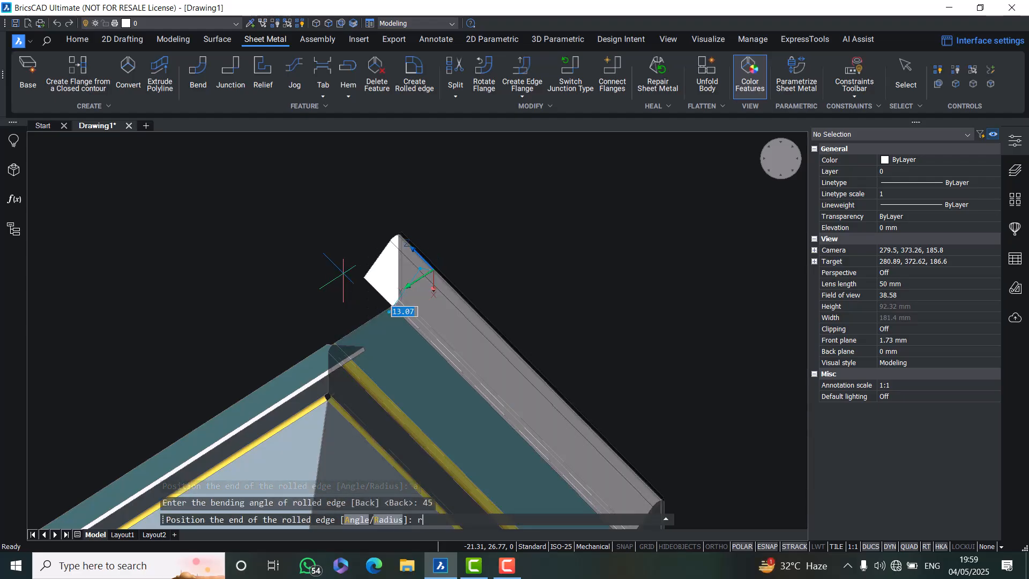
pyautogui.write('r')
pyautogui.press('Return')
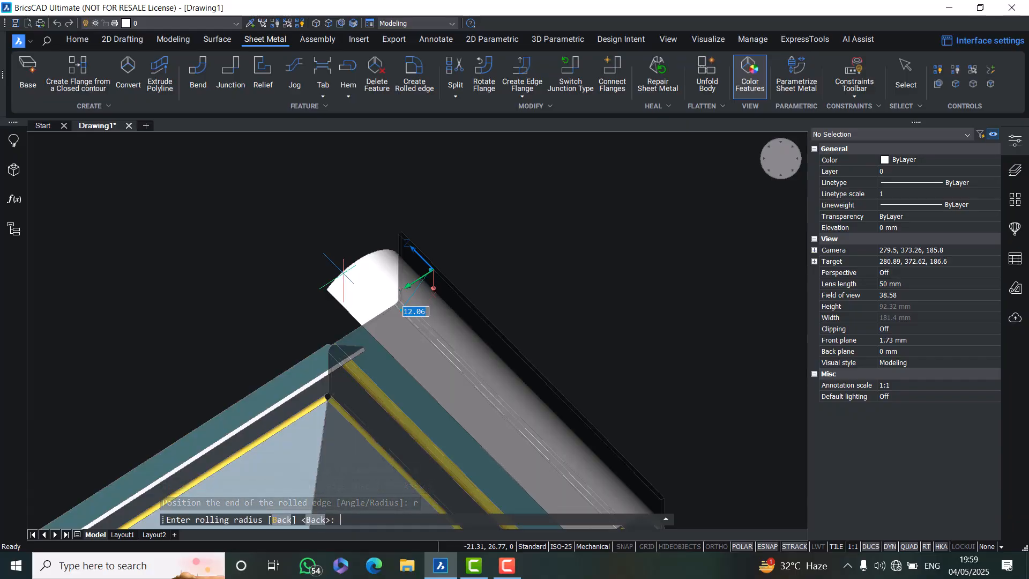
pyautogui.write('10')
pyautogui.press('Return')
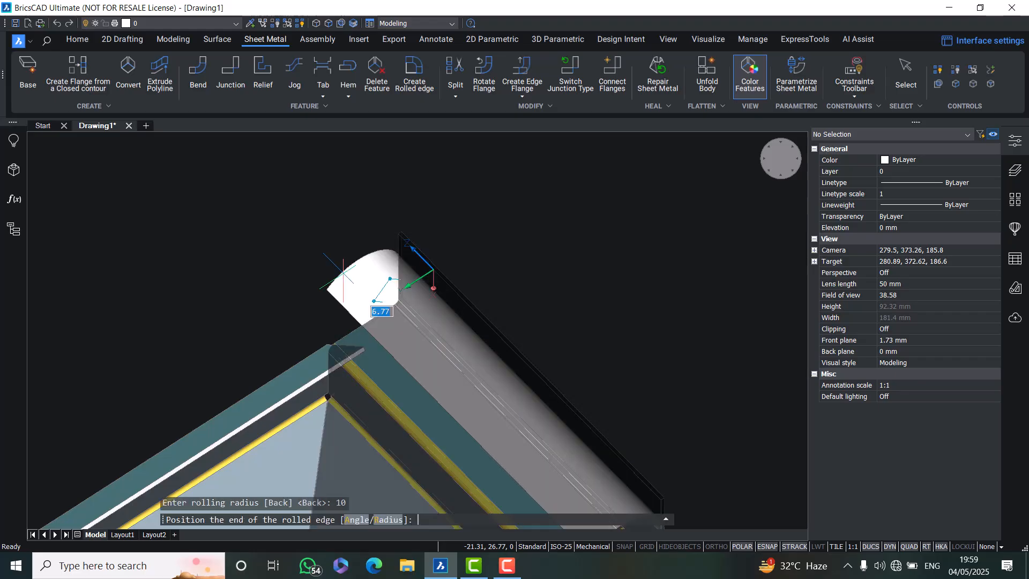
pyautogui.click(343, 273)
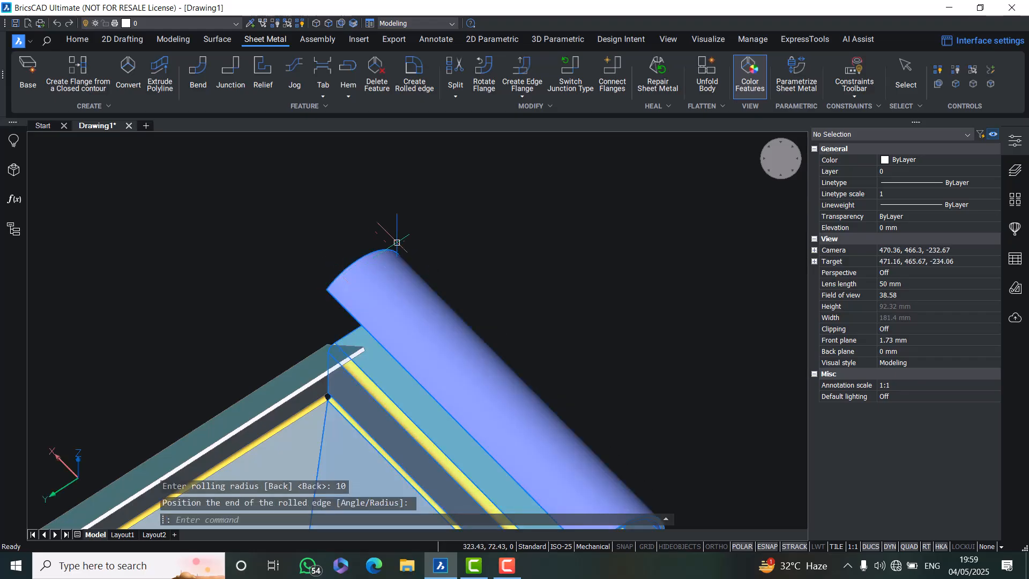
# Delete the bend feature of the box's left side flange with Delete Feature
pyautogui.keyDown('shift'); pyautogui.moveTo(460, 234); pyautogui.dragTo(399, 239, button='middle'); pyautogui.keyUp('shift')
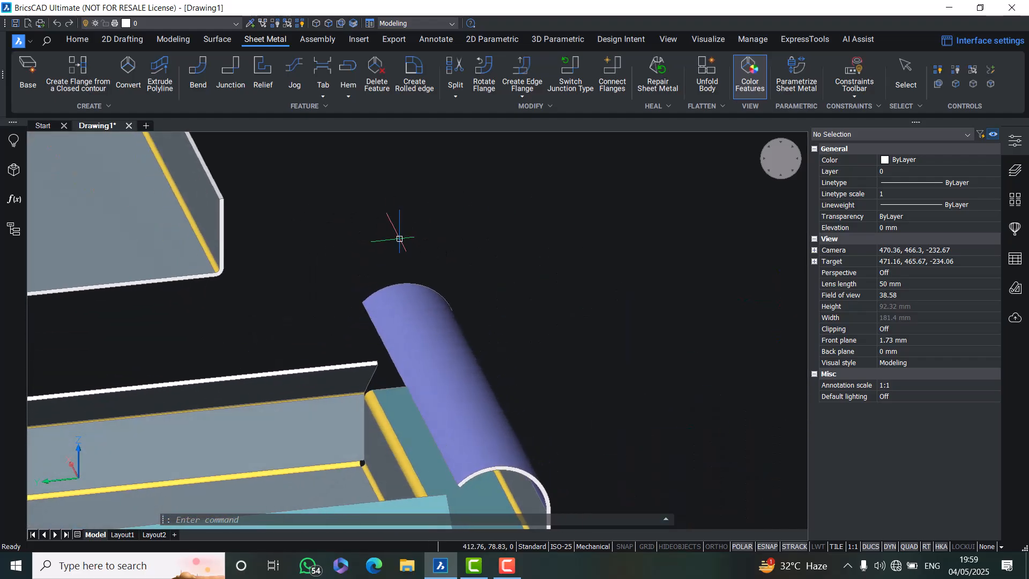
pyautogui.scroll(-3, 399, 239)
pyautogui.scroll(2, 399, 239)
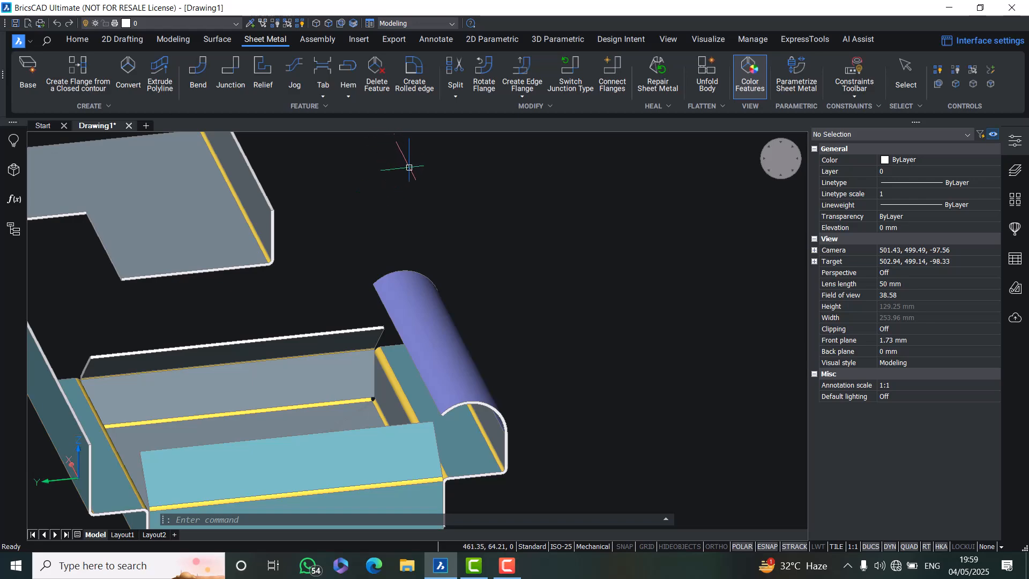
pyautogui.scroll(-2, 339, 308)
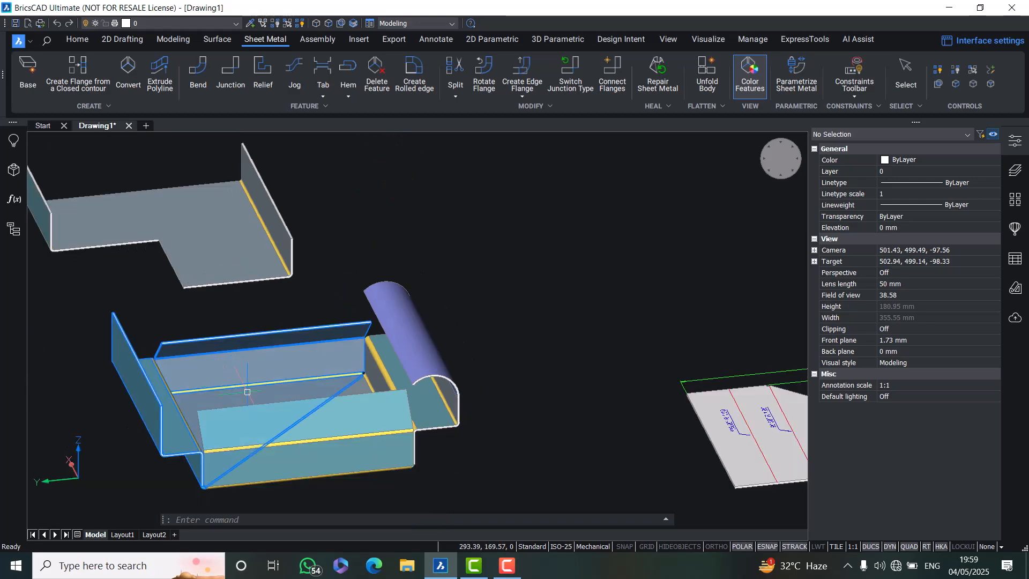
pyautogui.keyDown('shift'); pyautogui.moveTo(160, 399); pyautogui.dragTo(116, 390, button='middle'); pyautogui.keyUp('shift')
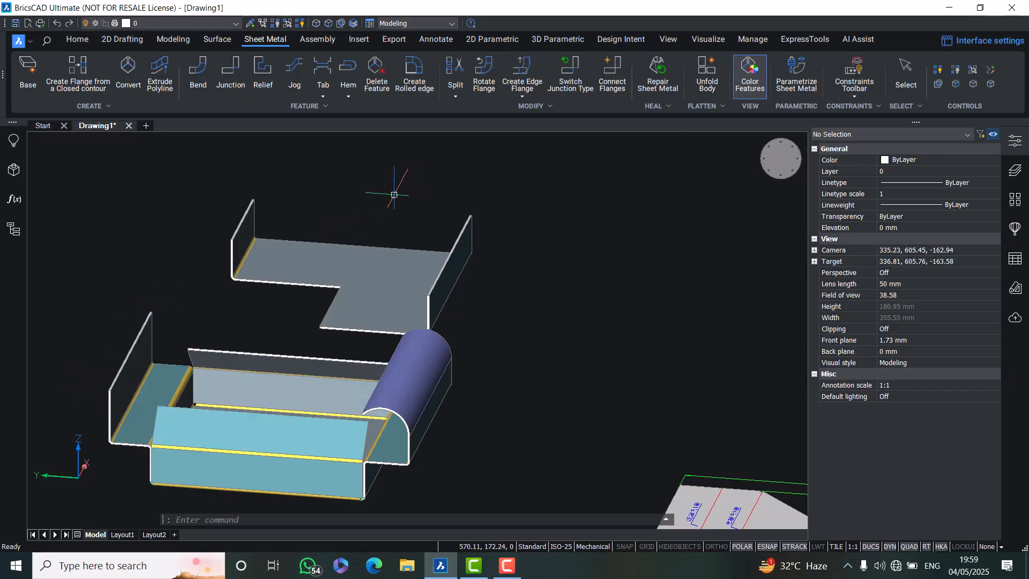
pyautogui.click(375, 62)
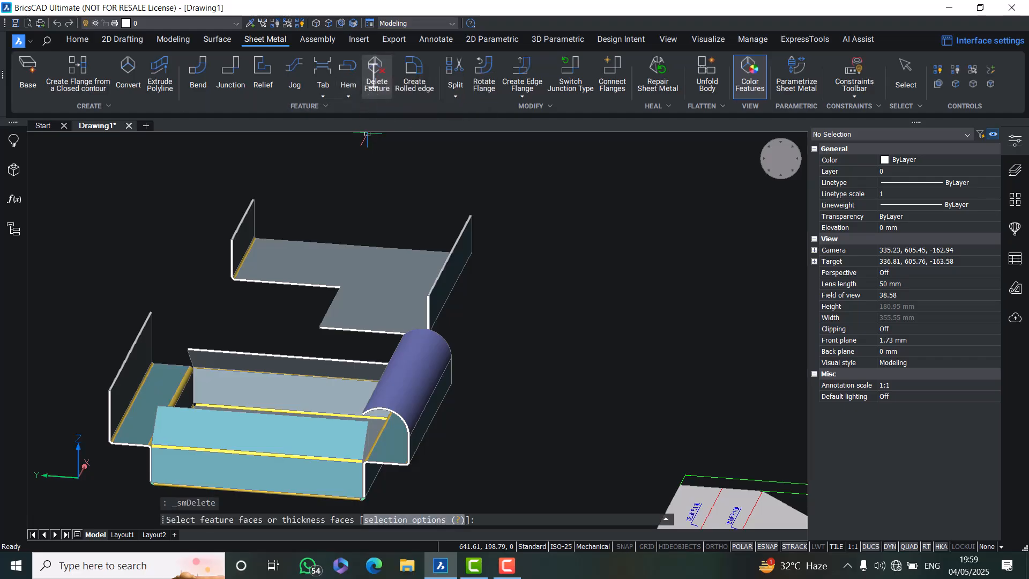
pyautogui.click(136, 361)
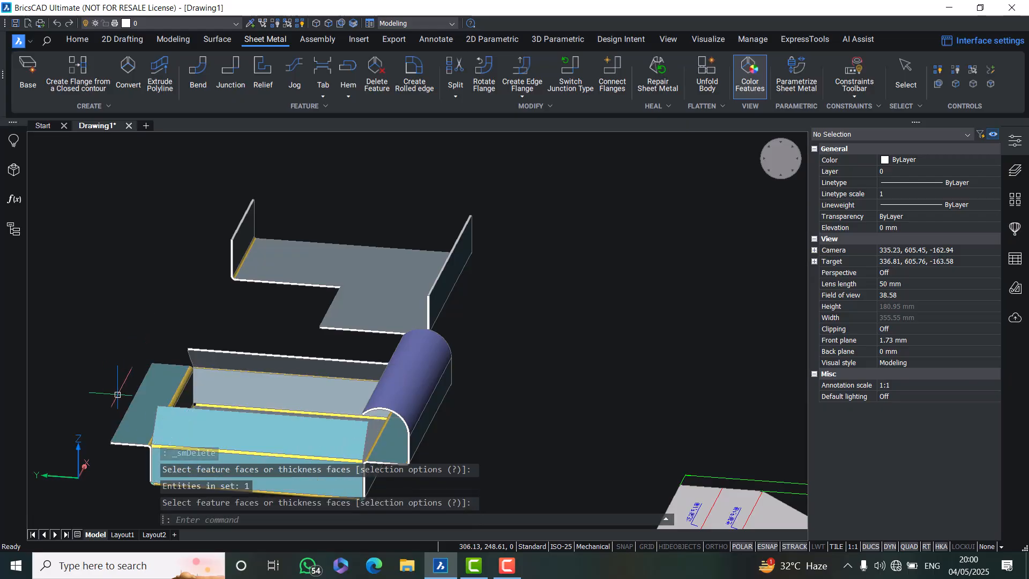
pyautogui.moveTo(328, 235); pyautogui.dragTo(460, 144, button='middle')
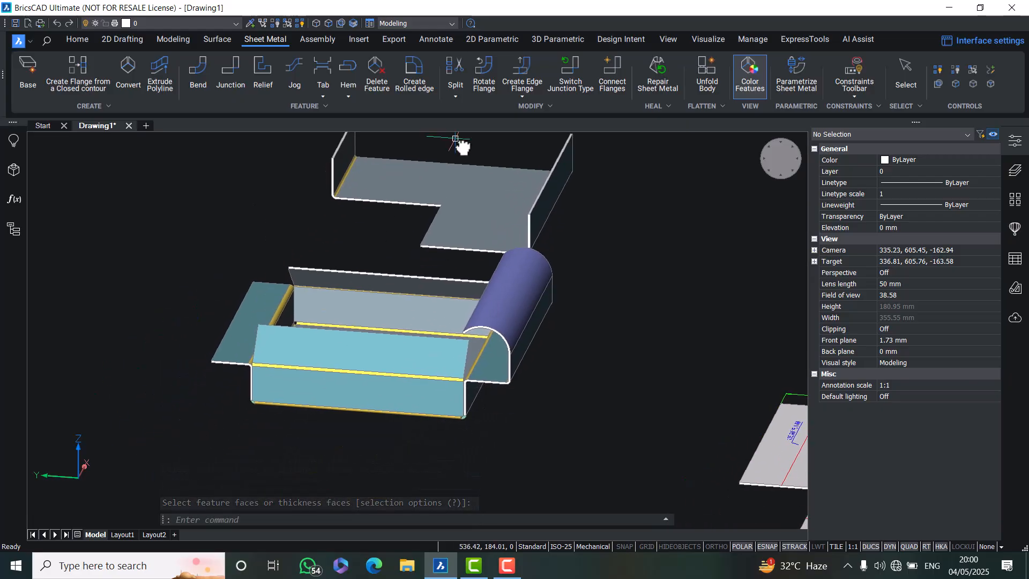
# Add a 10 mm closed hem to the outer edge of the box's flattened left flange
pyautogui.click(351, 95)
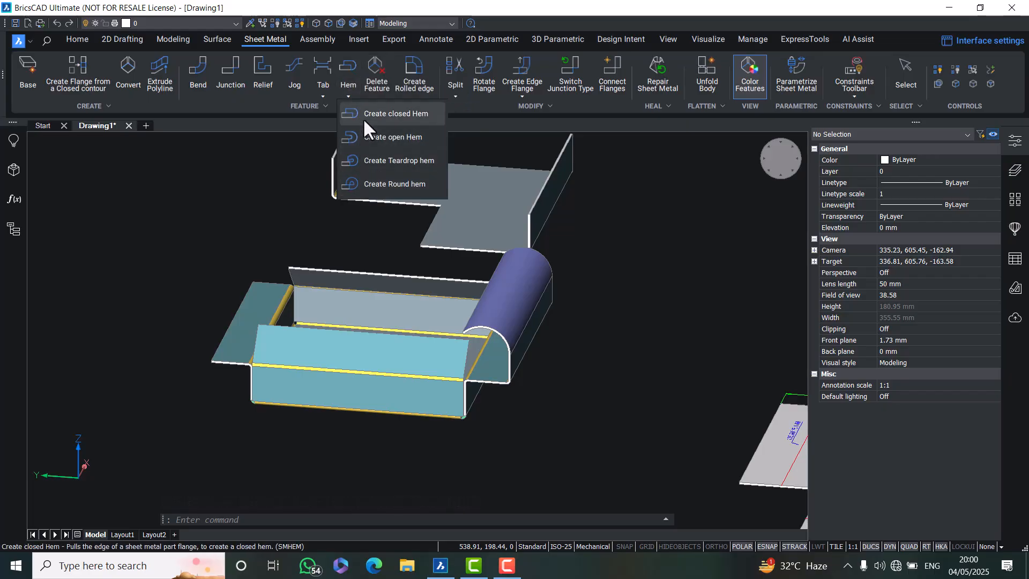
pyautogui.click(198, 241)
pyautogui.scroll(5, 304, 308)
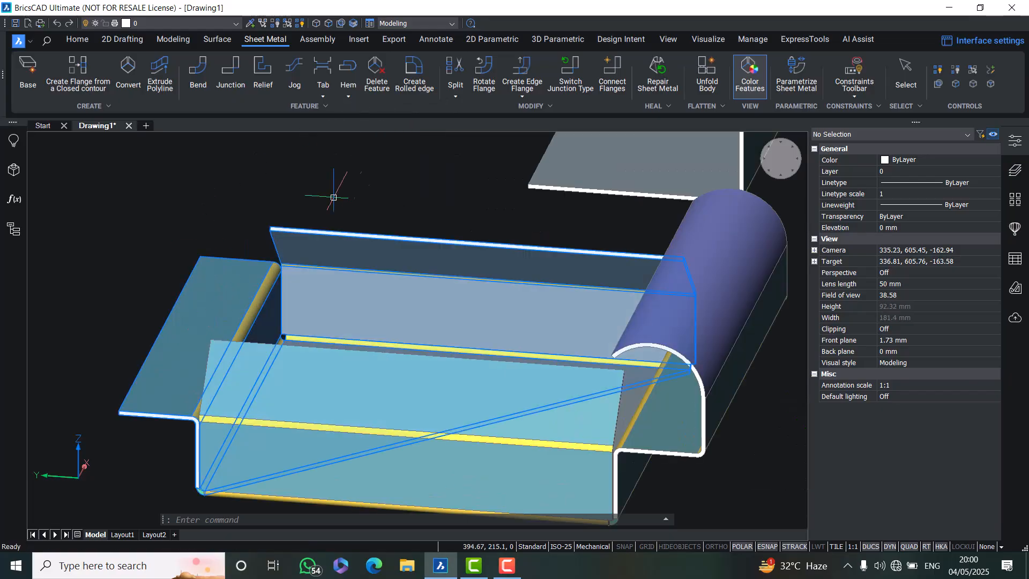
pyautogui.click(348, 97)
pyautogui.click(351, 110)
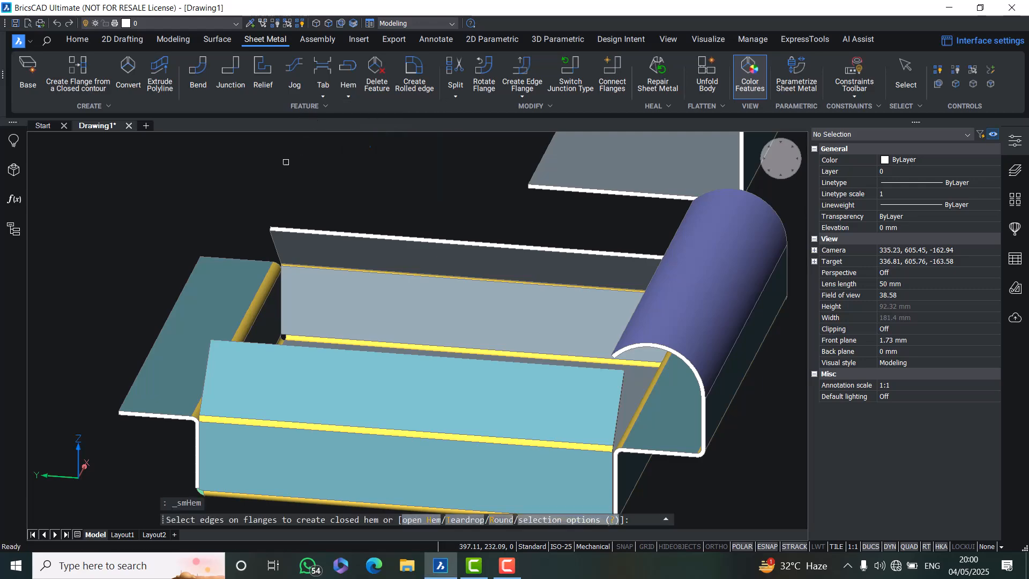
pyautogui.click(143, 361)
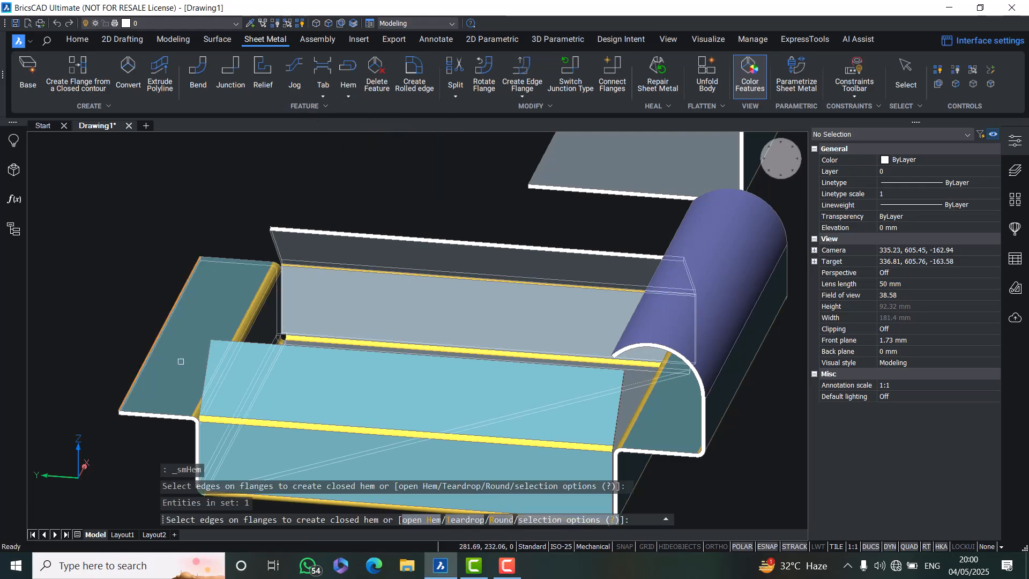
pyautogui.press('Return')
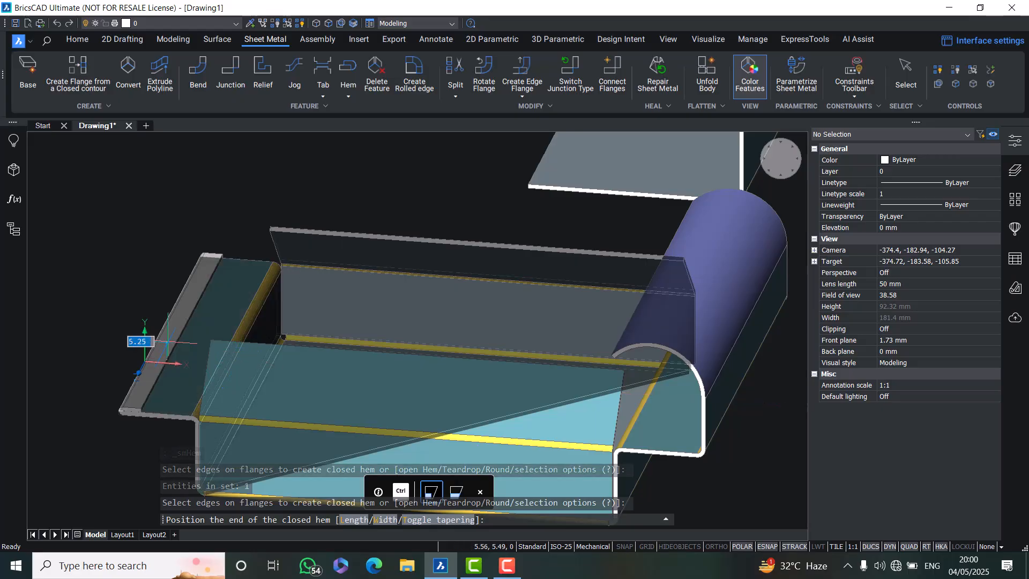
pyautogui.write('10')
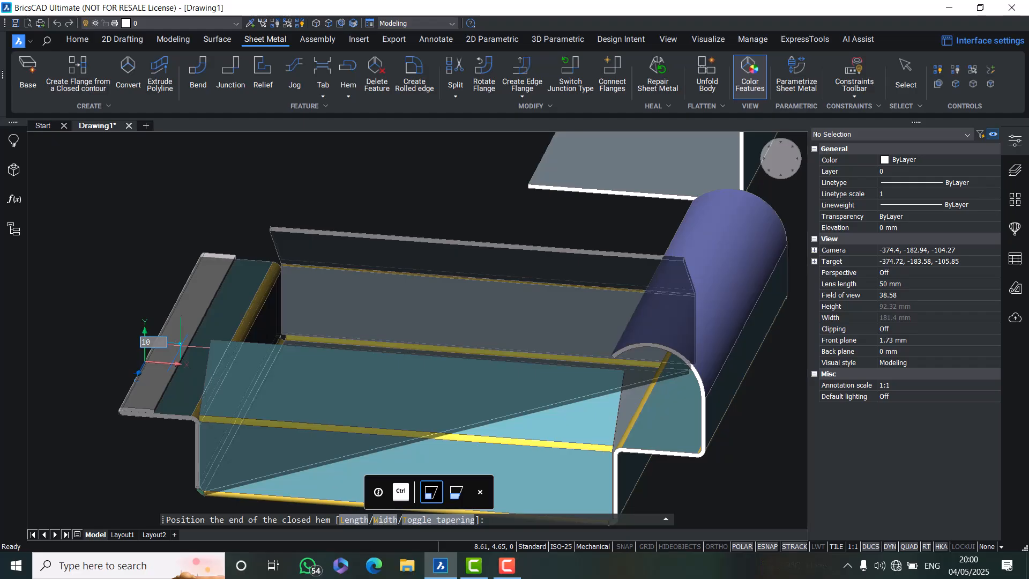
pyautogui.press('Return')
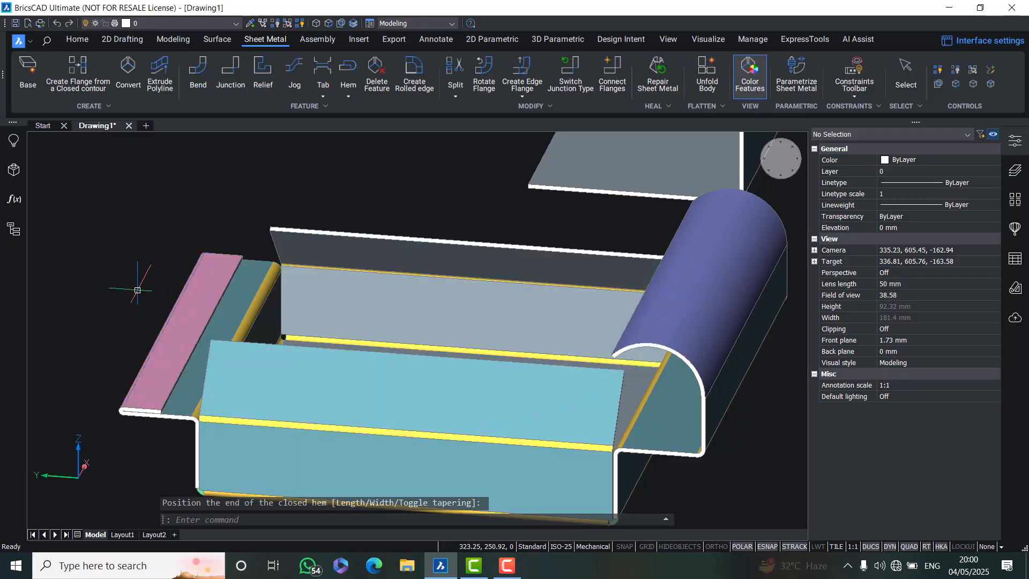
# Undo the closed hem on the left flange
pyautogui.write('u')
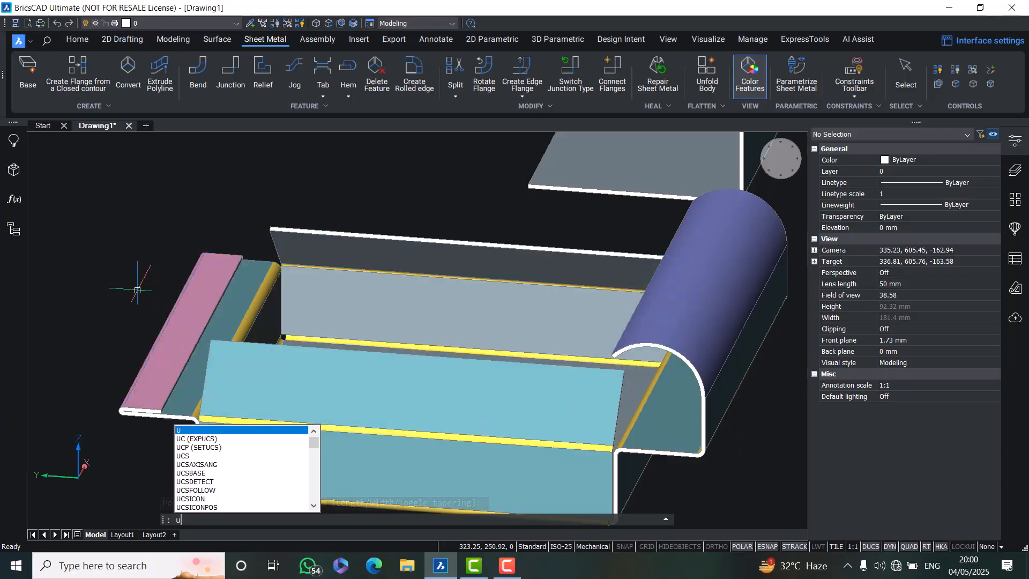
pyautogui.press('Return')
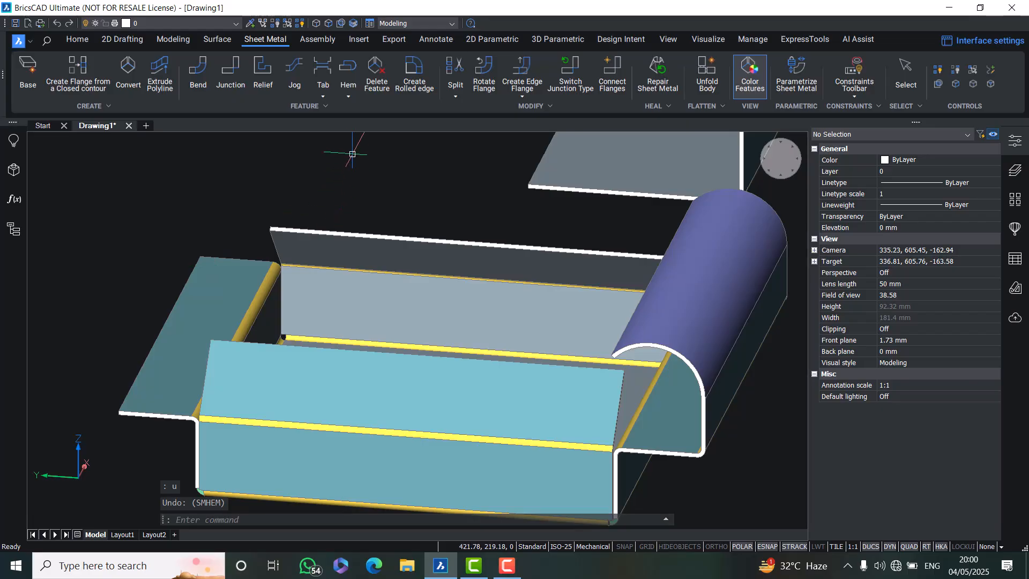
# Try an open hem 15 mm long with a 5 mm radius on the left flange's outer edge, then undo it
pyautogui.click(346, 97)
pyautogui.click(363, 135)
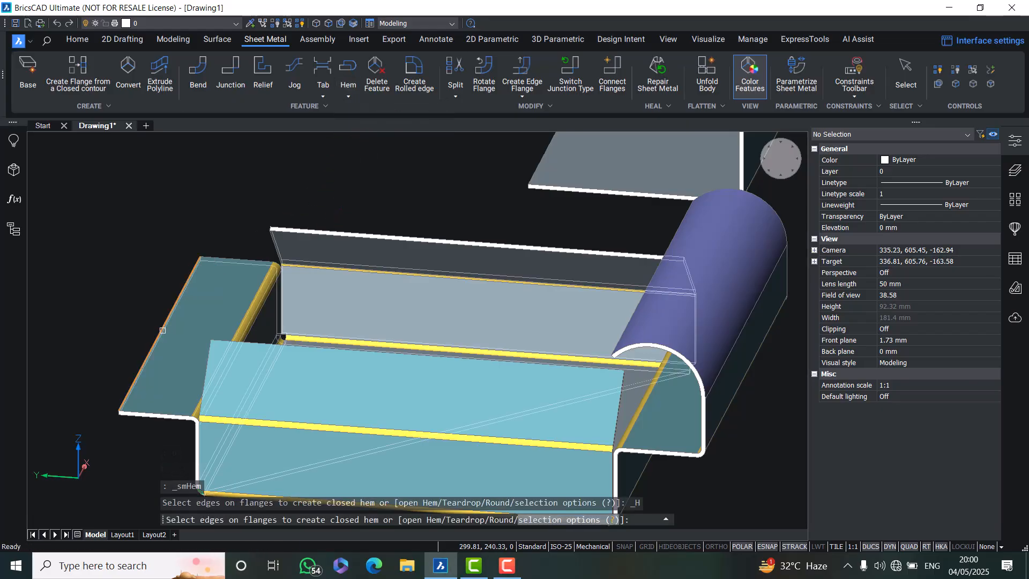
pyautogui.click(162, 330)
pyautogui.press('Return')
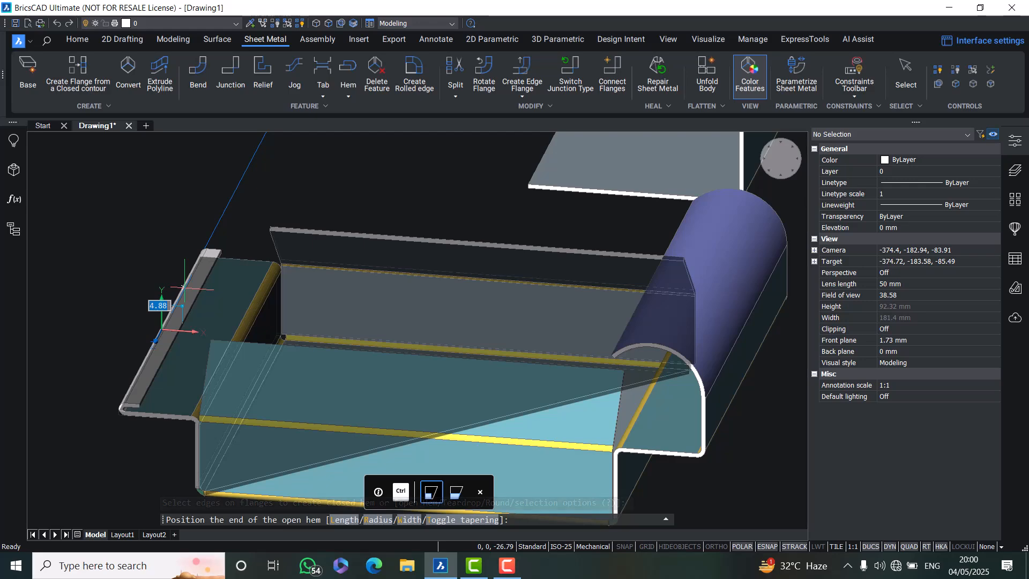
pyautogui.write('1')
pyautogui.press('Return')
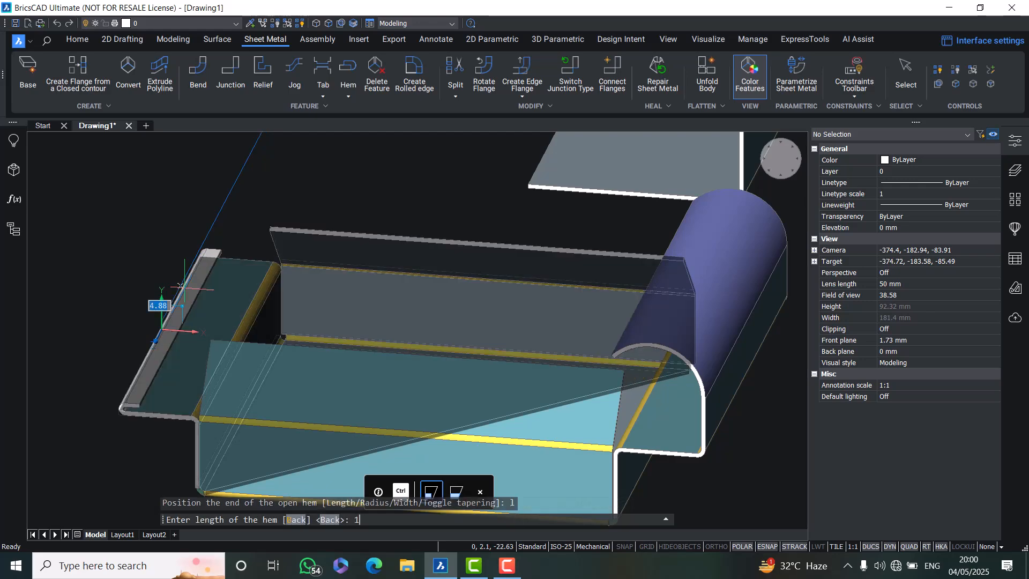
pyautogui.write('15')
pyautogui.press('Return')
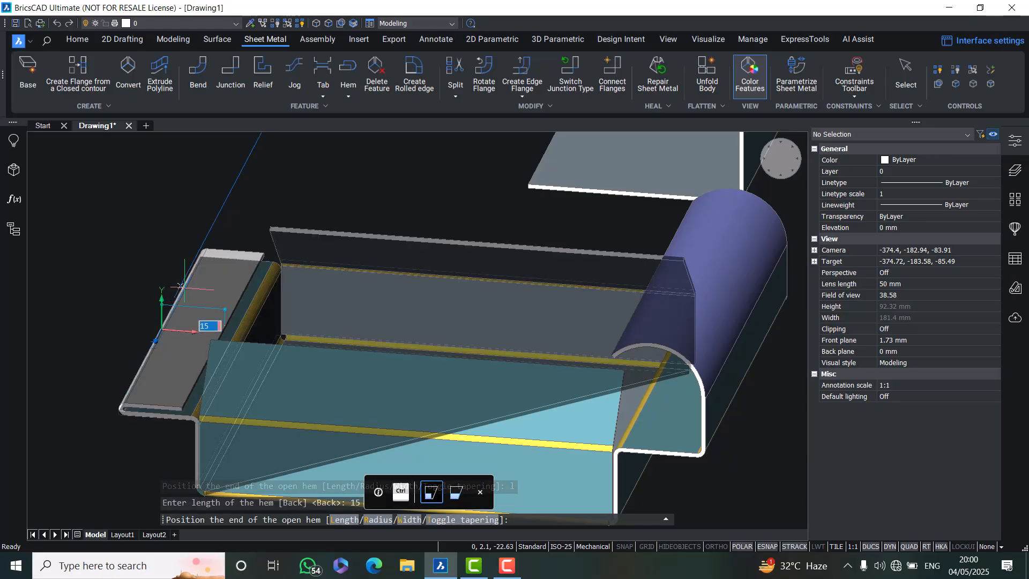
pyautogui.press('Return')
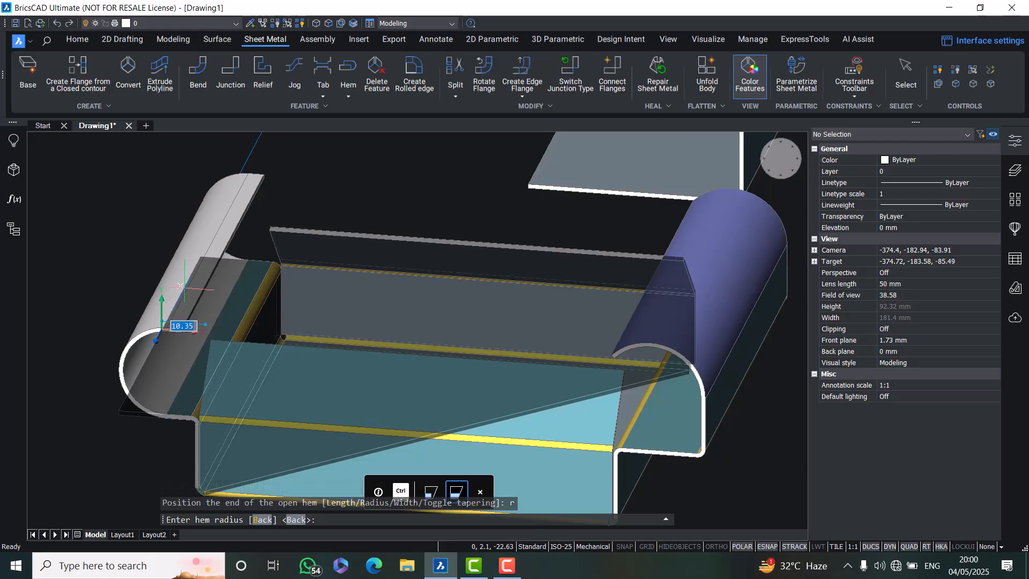
pyautogui.write('5')
pyautogui.press('Return')
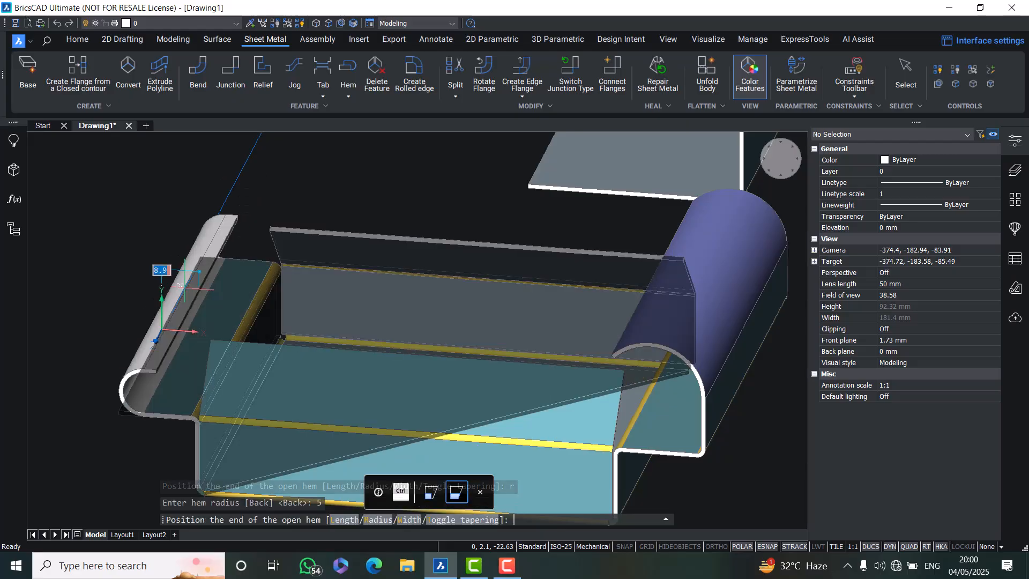
pyautogui.click(184, 284)
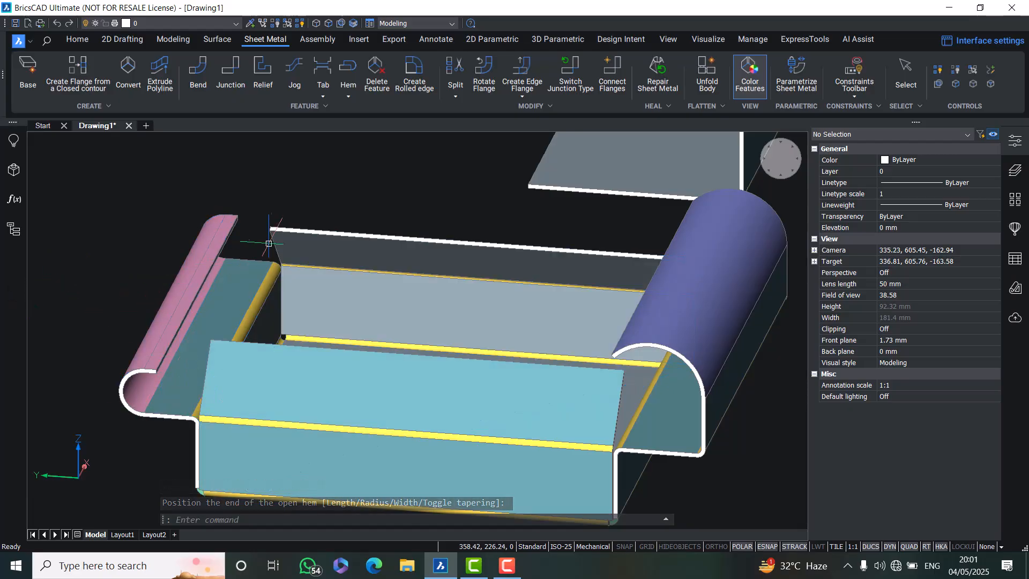
pyautogui.write('u')
pyautogui.press('Return')
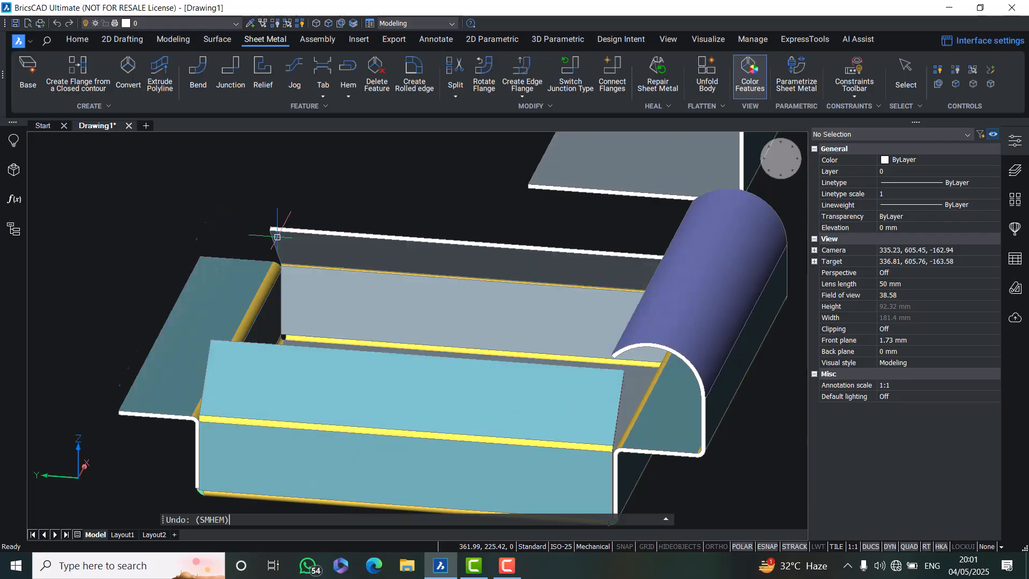
# Try a teardrop hem 14 mm long with a 2 mm radius on the left flange's outer edge, then undo it
pyautogui.click(342, 95)
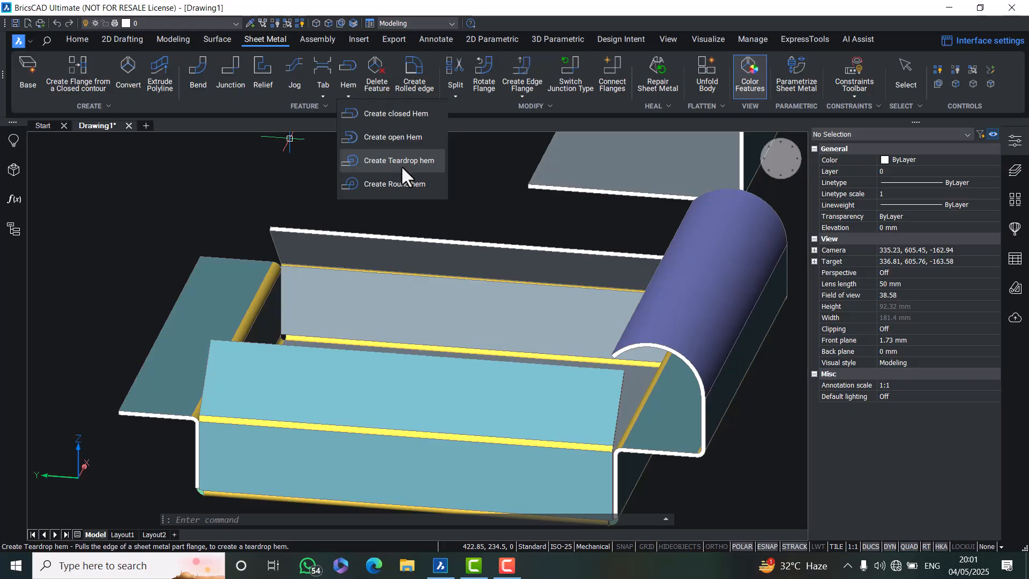
pyautogui.click(385, 160)
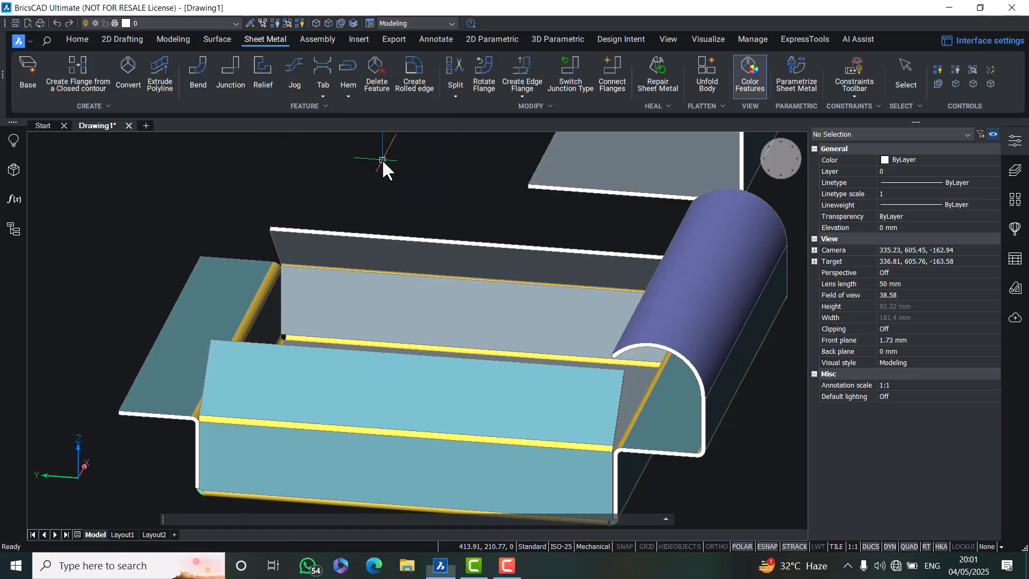
pyautogui.click(170, 316)
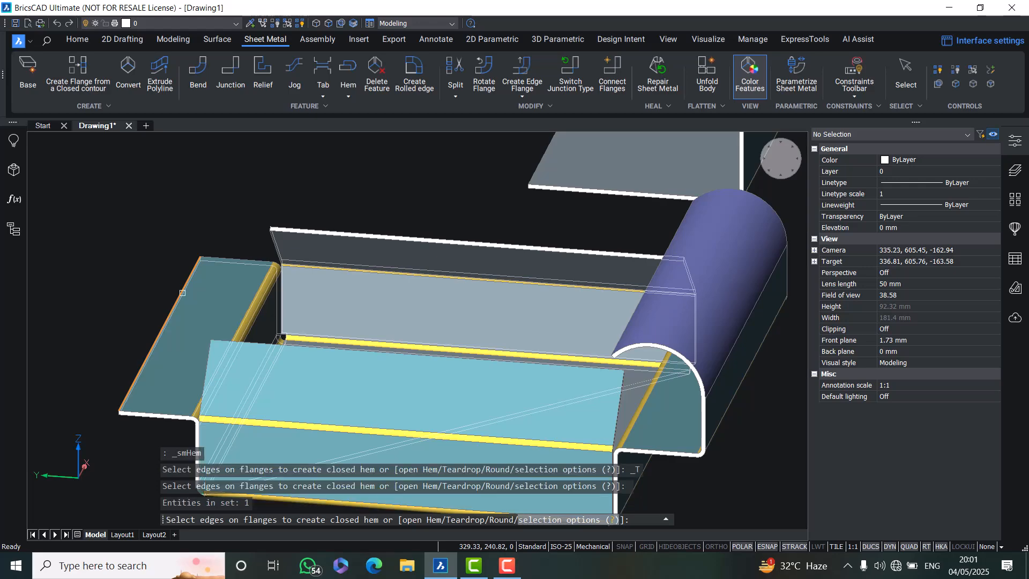
pyautogui.press('Return')
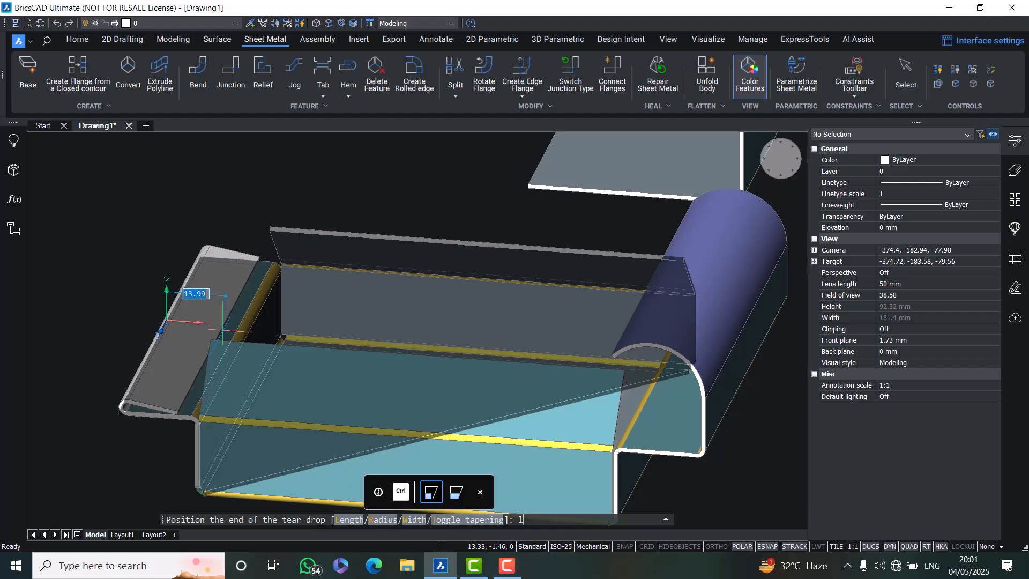
pyautogui.press('Return')
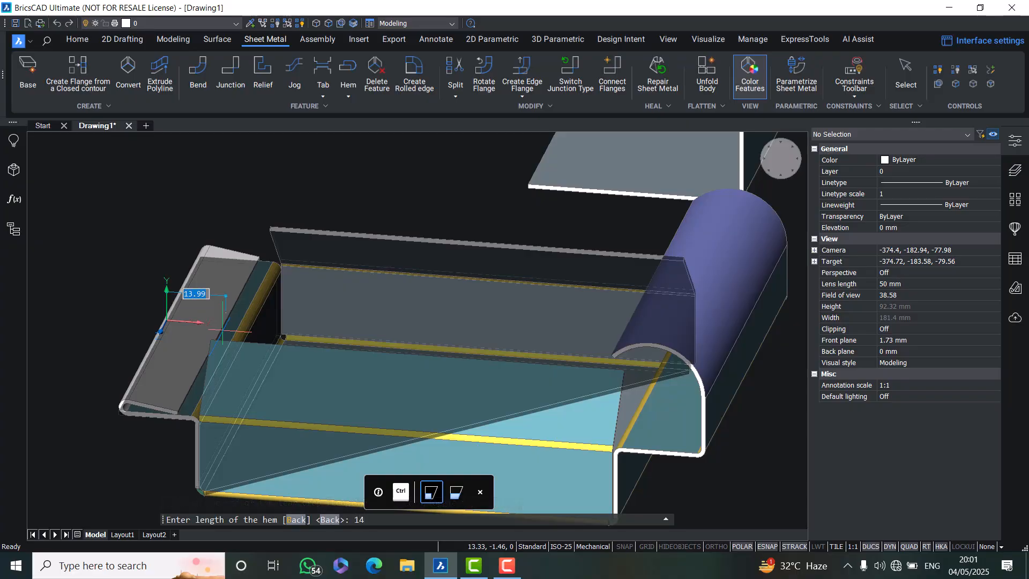
pyautogui.write('14')
pyautogui.press('Return')
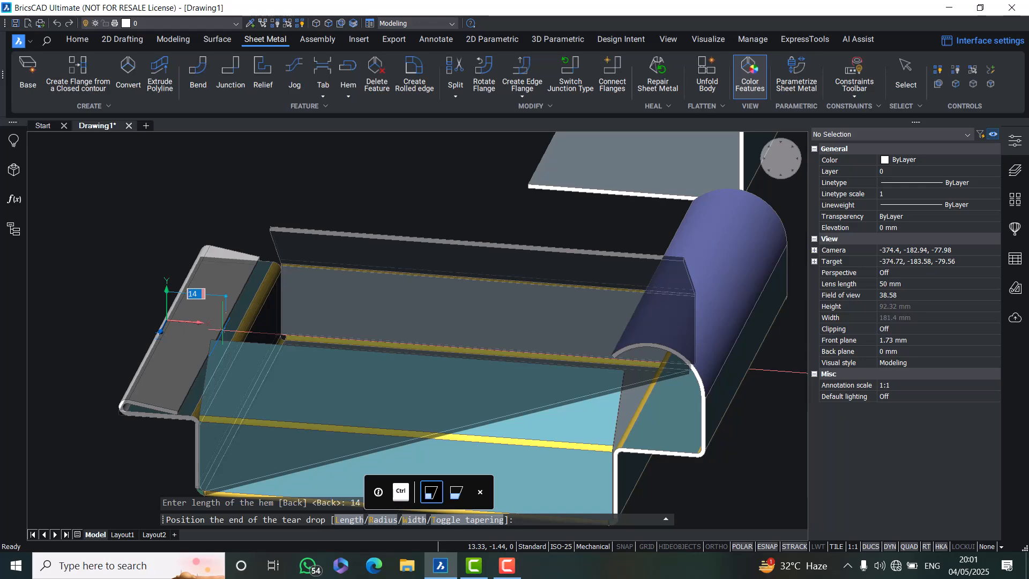
pyautogui.write('r')
pyautogui.press('Return')
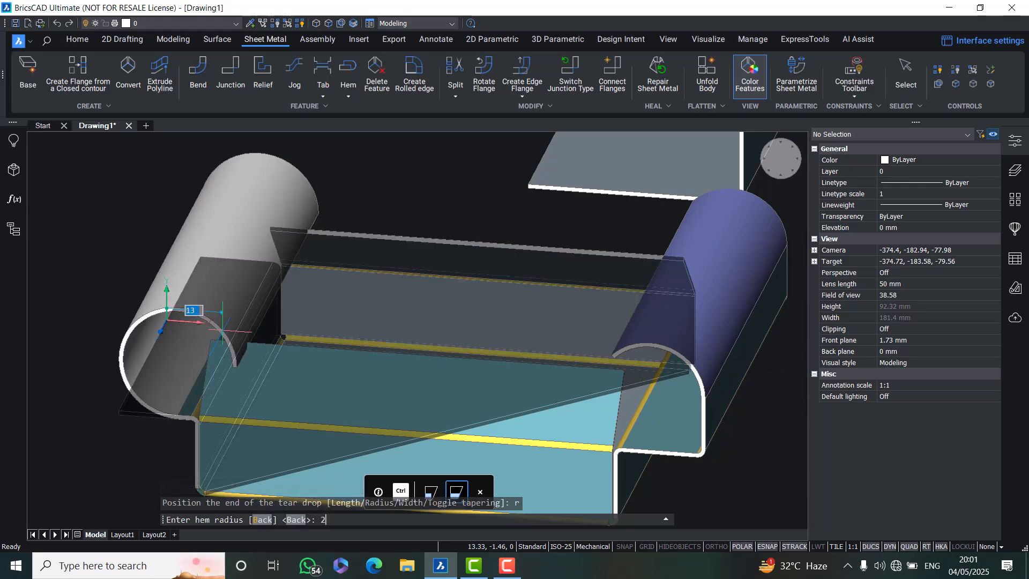
pyautogui.write('2')
pyautogui.press('Return')
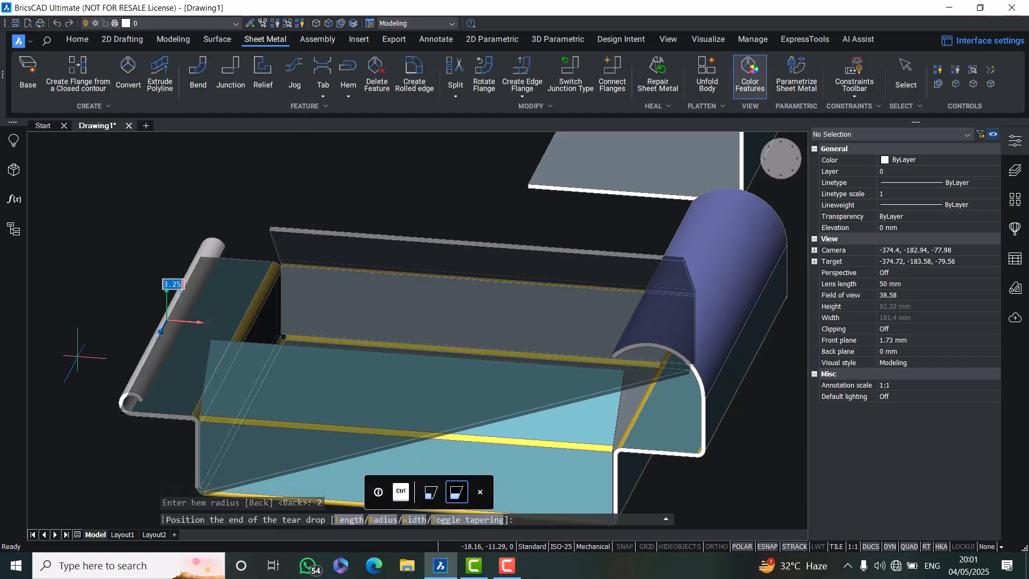
pyautogui.write('1')
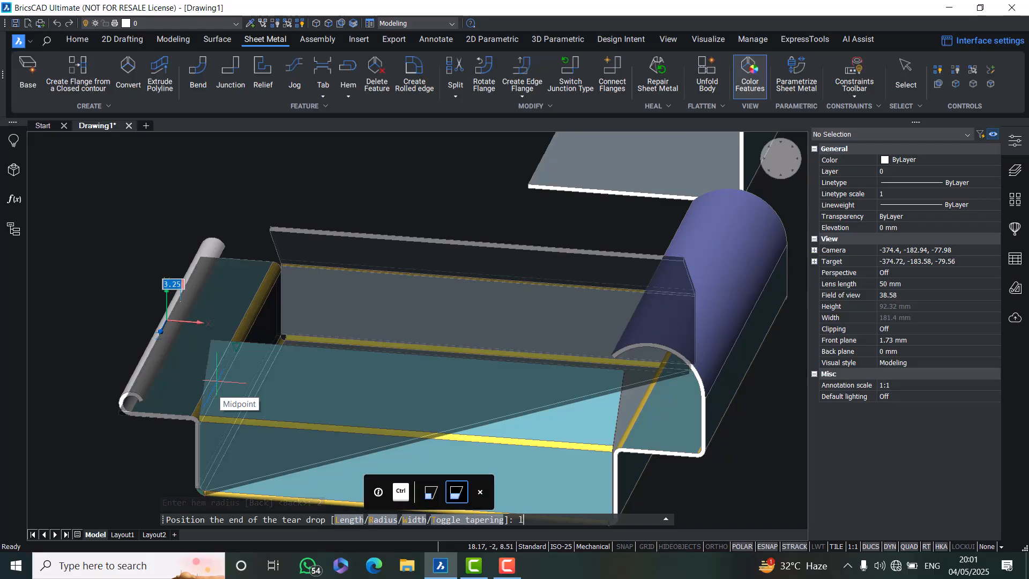
pyautogui.press('Return')
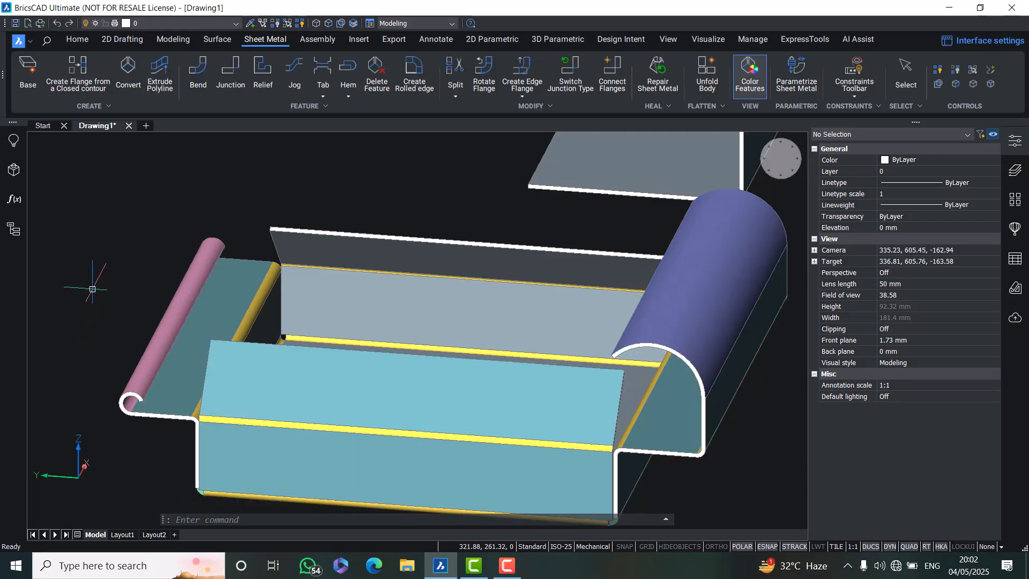
pyautogui.write('u')
pyautogui.press('Return')
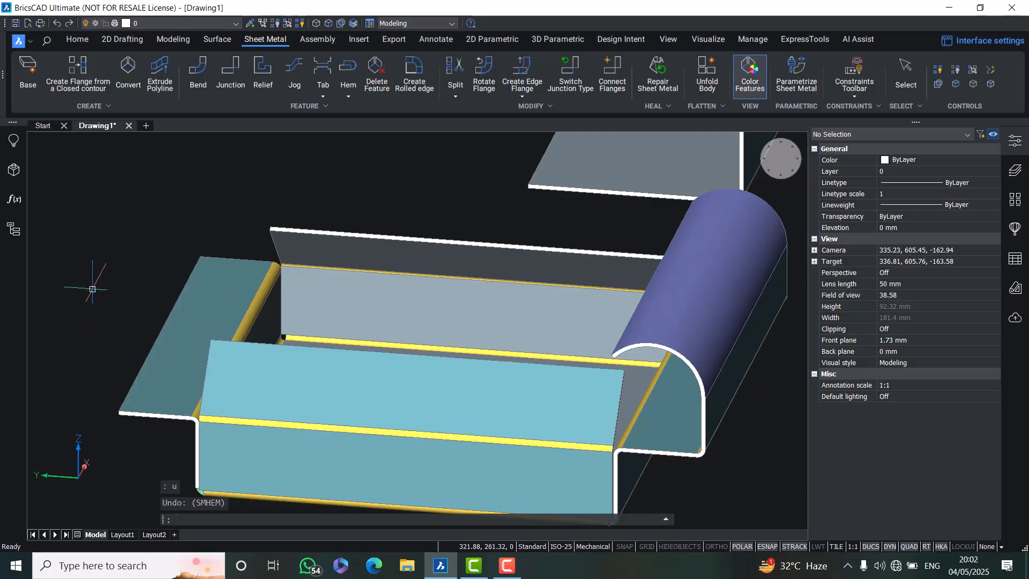
# Create a teardrop hem with a 3 mm radius on the left flange's outer edge
pyautogui.click(348, 93)
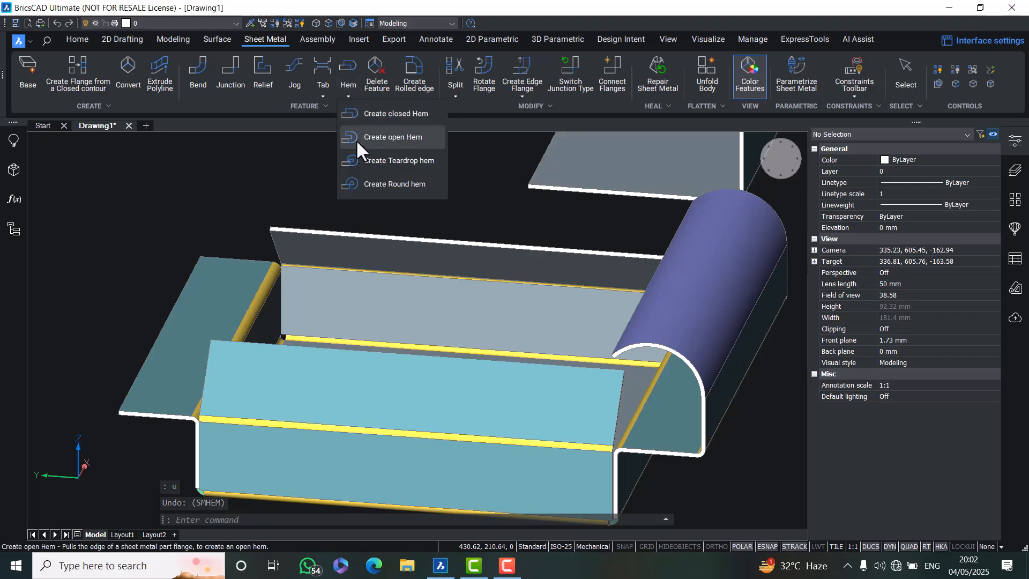
pyautogui.click(364, 159)
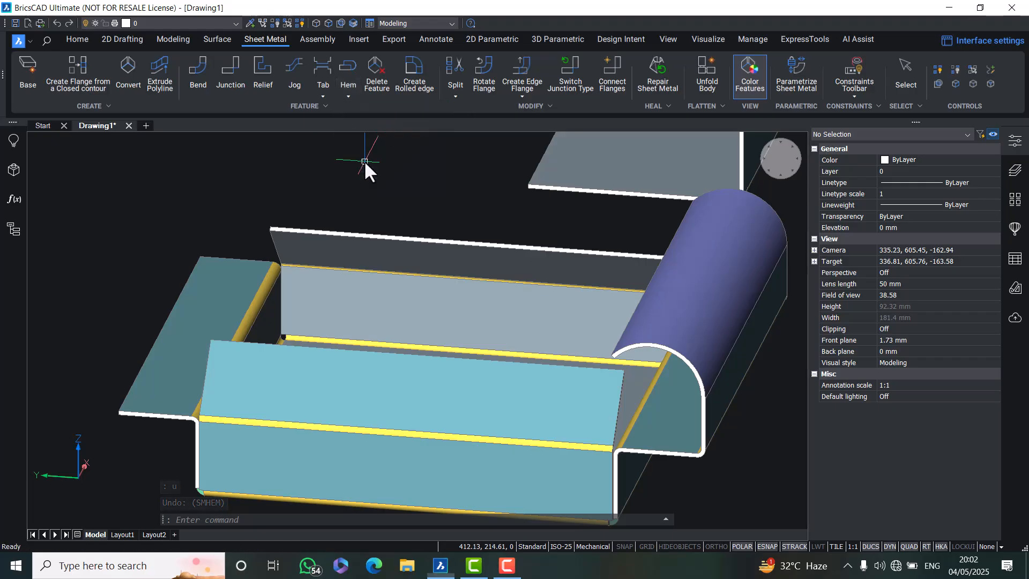
pyautogui.click(180, 295)
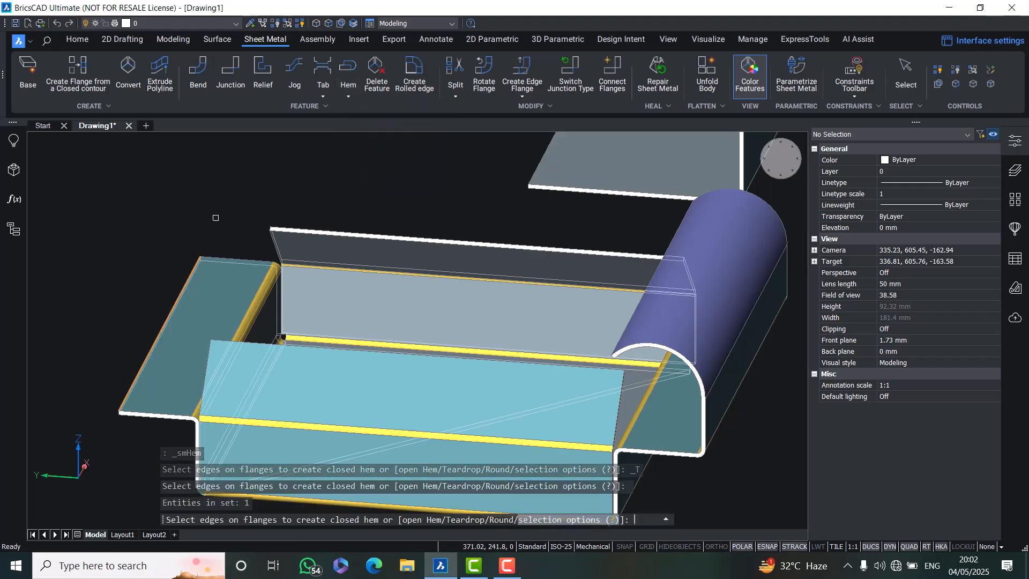
pyautogui.press('Return')
pyautogui.write('r')
pyautogui.press('Return')
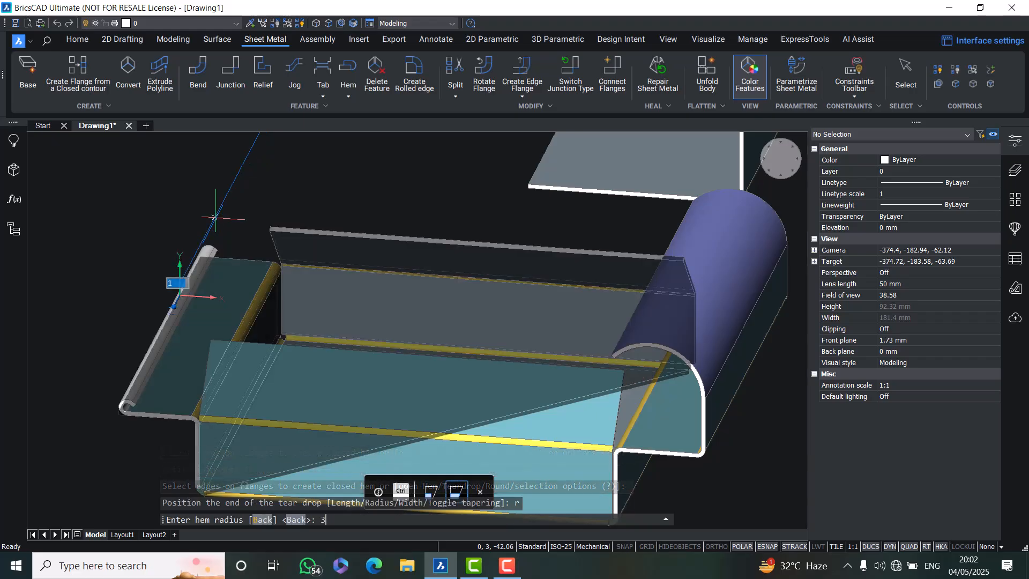
pyautogui.write('3')
pyautogui.press('Return')
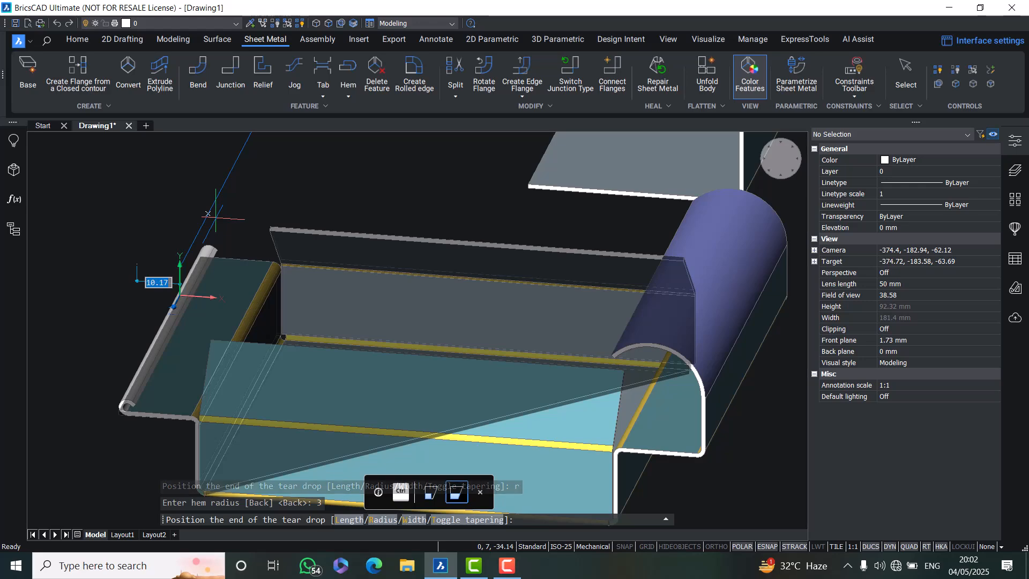
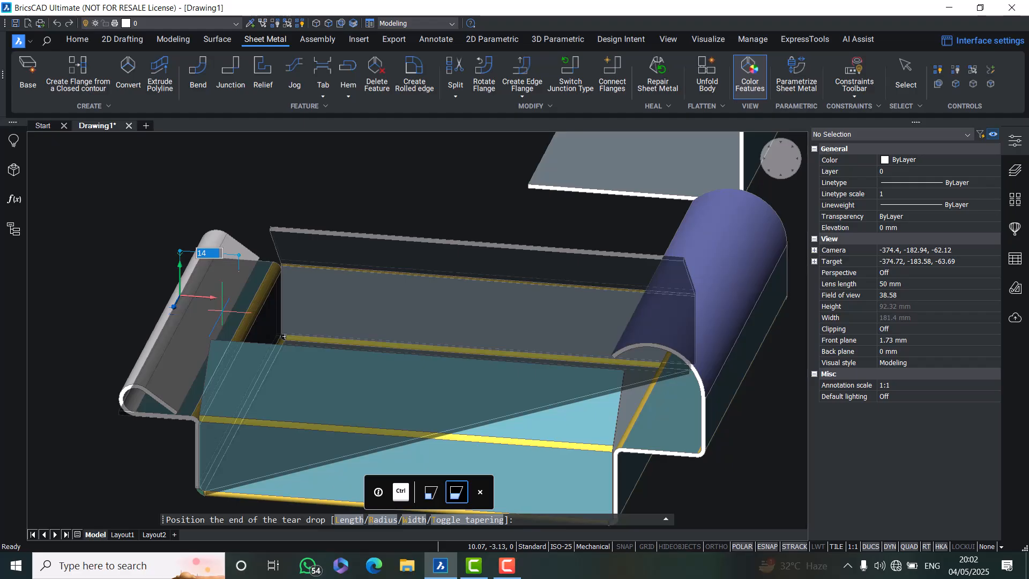
# Set the teardrop hem's length to 15 mm and accept the hem
pyautogui.write('l')
pyautogui.press('Return')
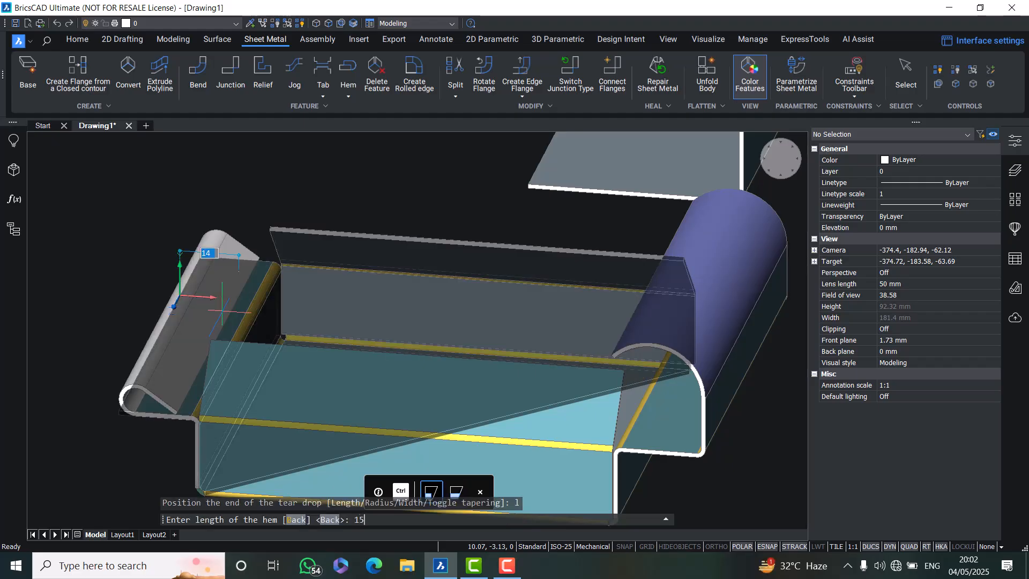
pyautogui.press('Return')
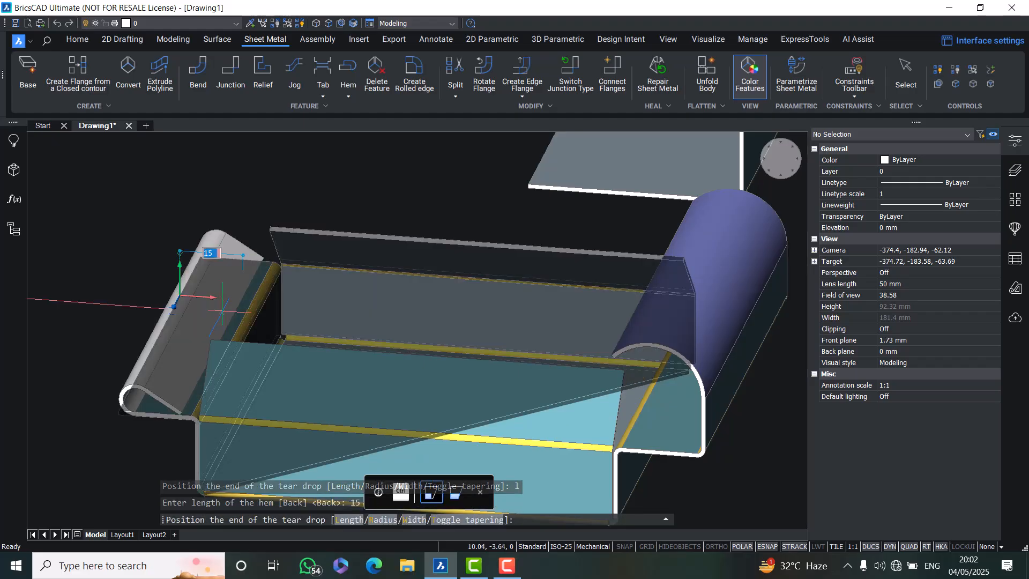
pyautogui.press('Return')
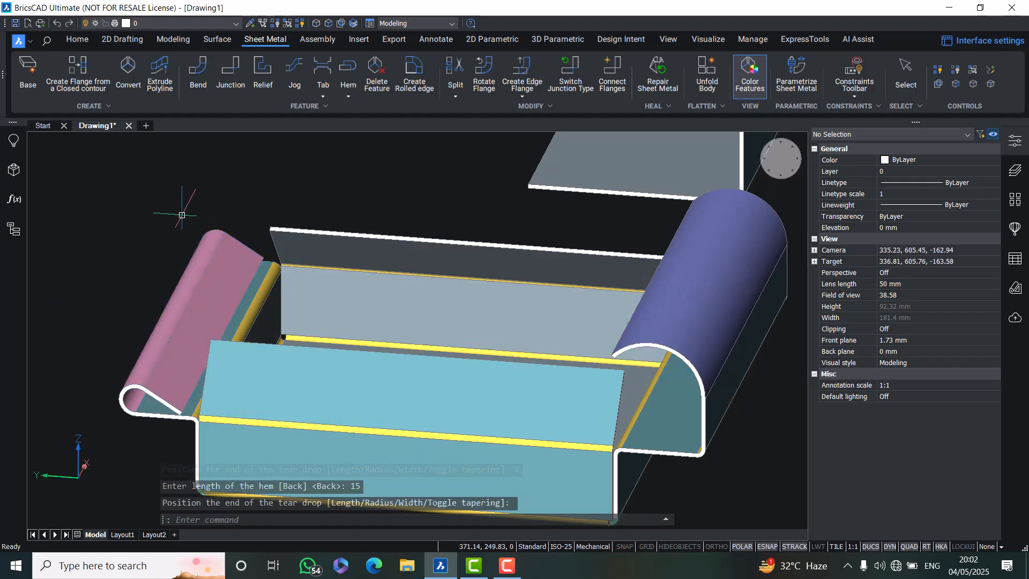
# Undo the orbit and the teardrop hem on the left flange
pyautogui.keyDown('shift'); pyautogui.moveTo(300, 370); pyautogui.dragTo(305, 331, button='middle'); pyautogui.keyUp('shift')
pyautogui.moveTo(306, 331)
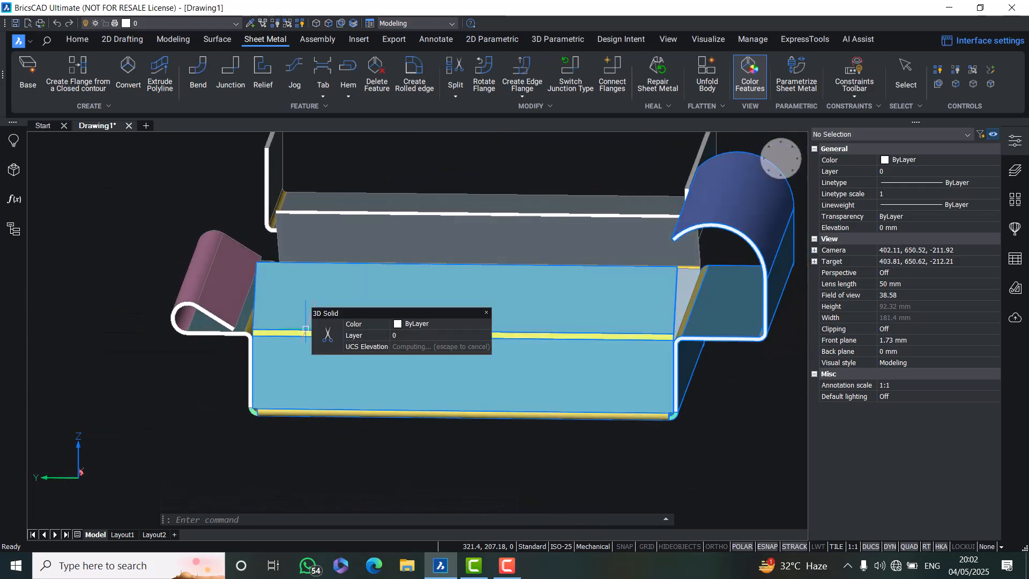
pyautogui.write('u')
pyautogui.press('Return')
pyautogui.write('u')
pyautogui.press('Return')
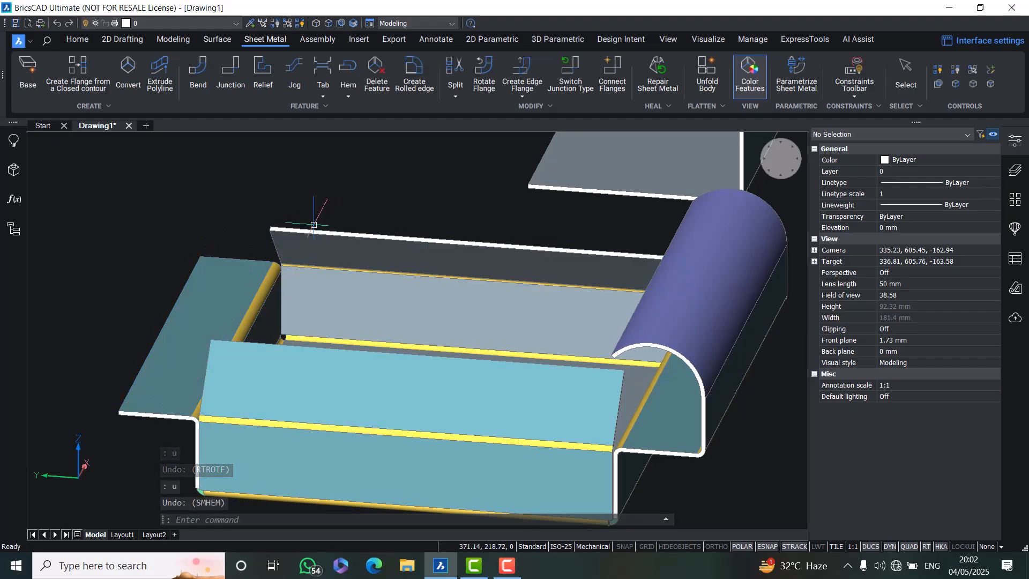
# Create a round hem with a 4 mm radius on the left flange's outer edge
pyautogui.keyDown('shift'); pyautogui.moveTo(295, 221); pyautogui.dragTo(356, 238, button='middle'); pyautogui.keyUp('shift')
pyautogui.scroll(-3, 342, 233)
pyautogui.scroll(2, 338, 177)
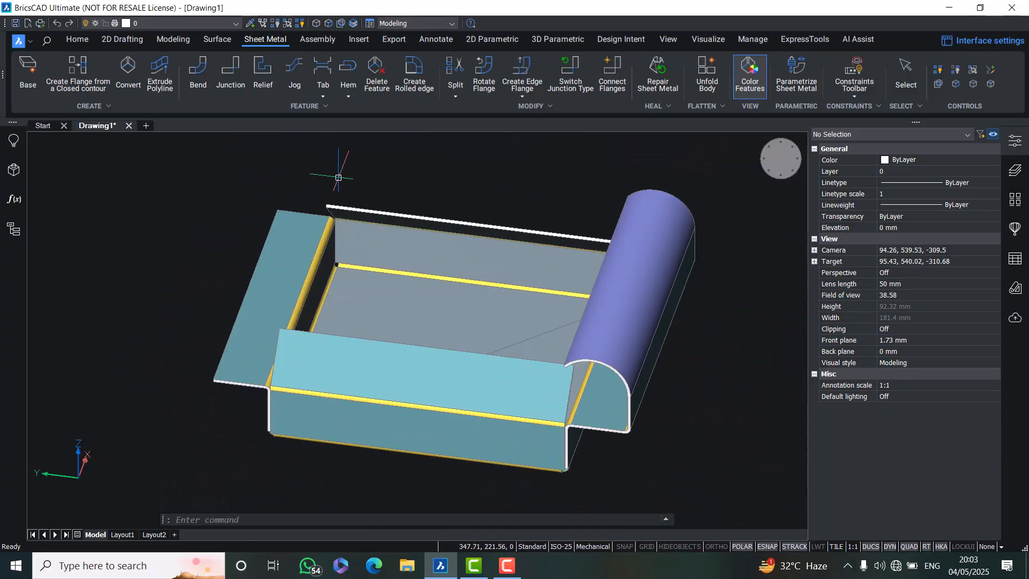
pyautogui.click(348, 95)
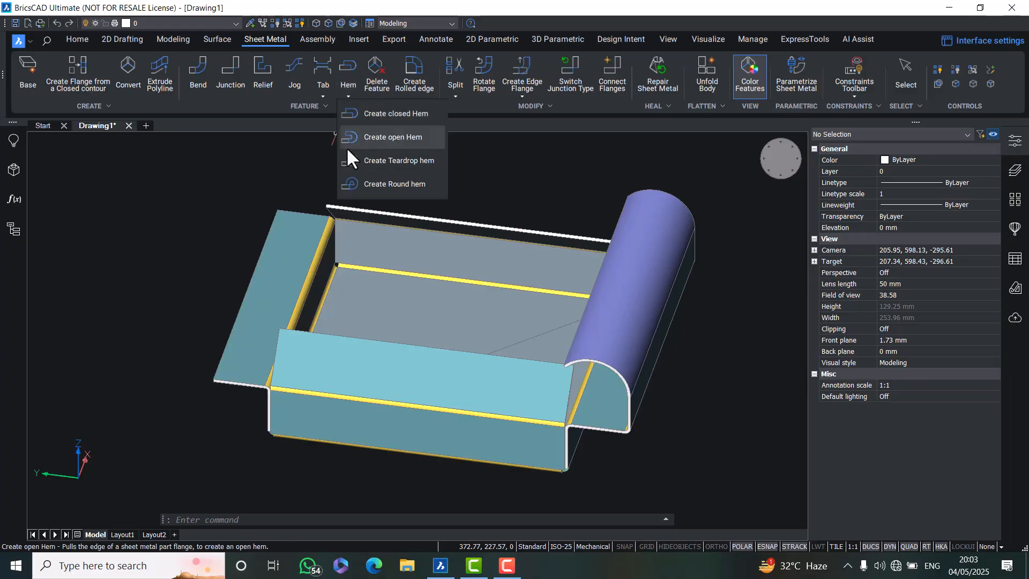
pyautogui.click(400, 184)
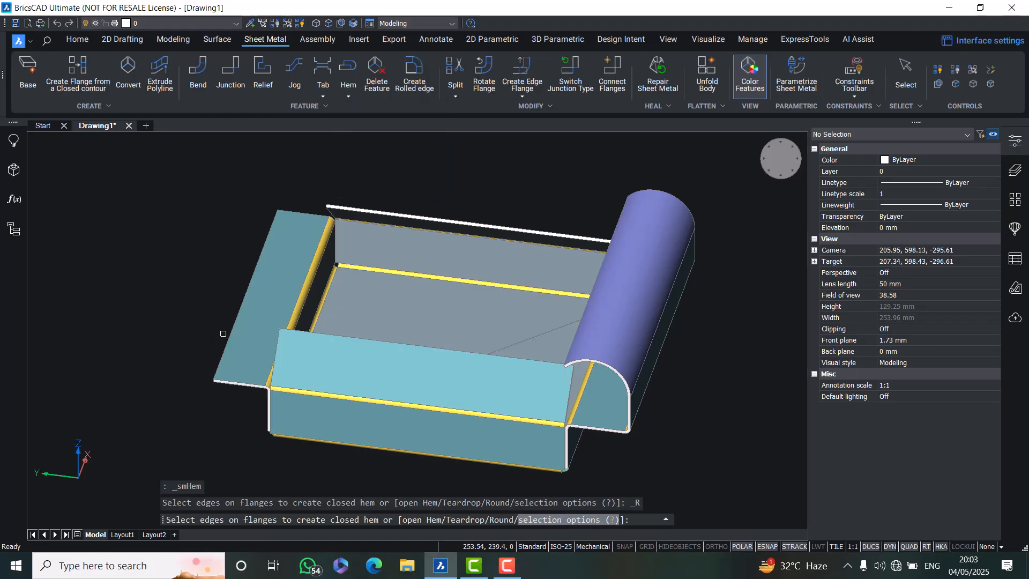
pyautogui.click(236, 306)
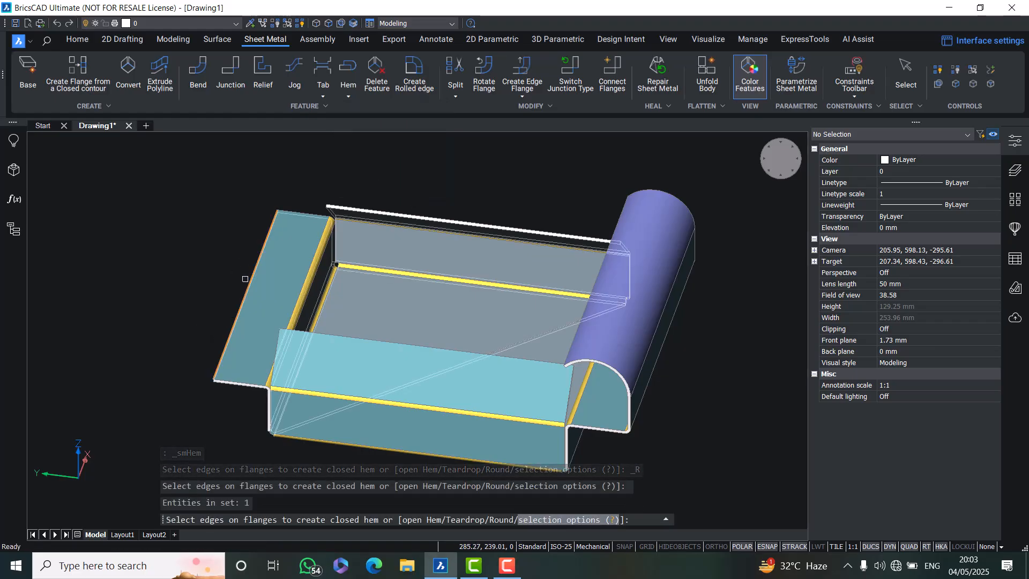
pyautogui.press('Return')
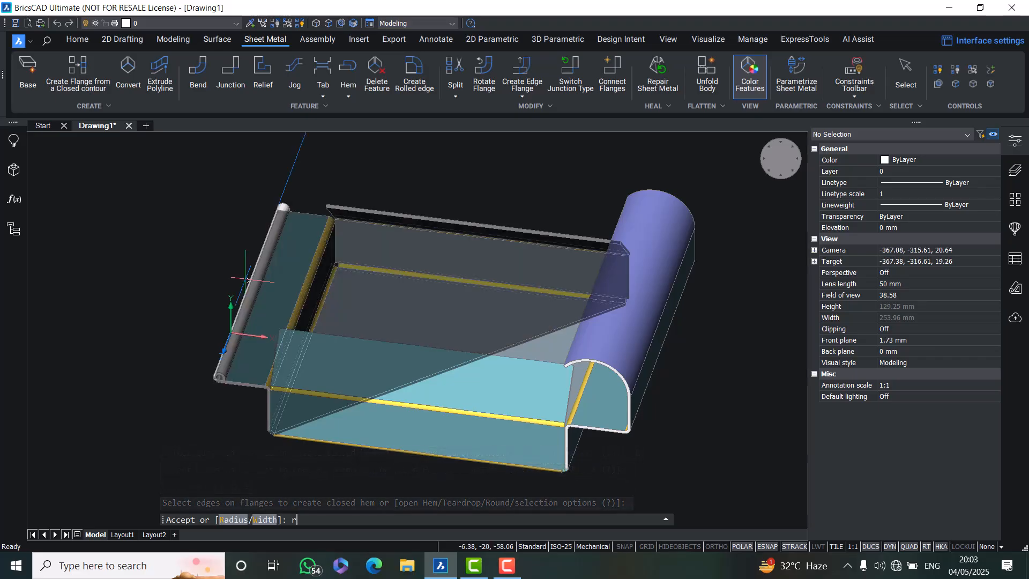
pyautogui.press('Return')
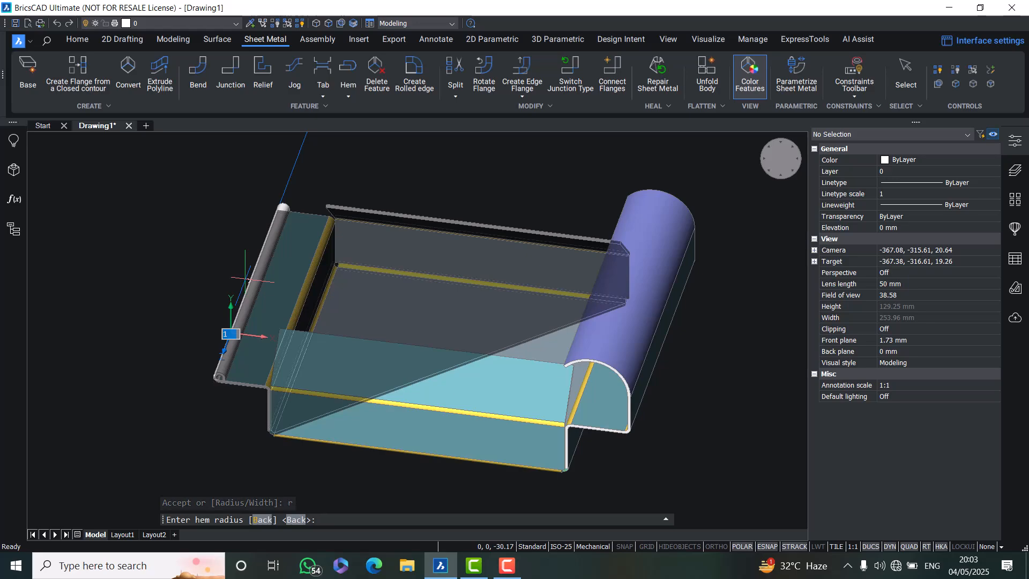
pyautogui.press('Return')
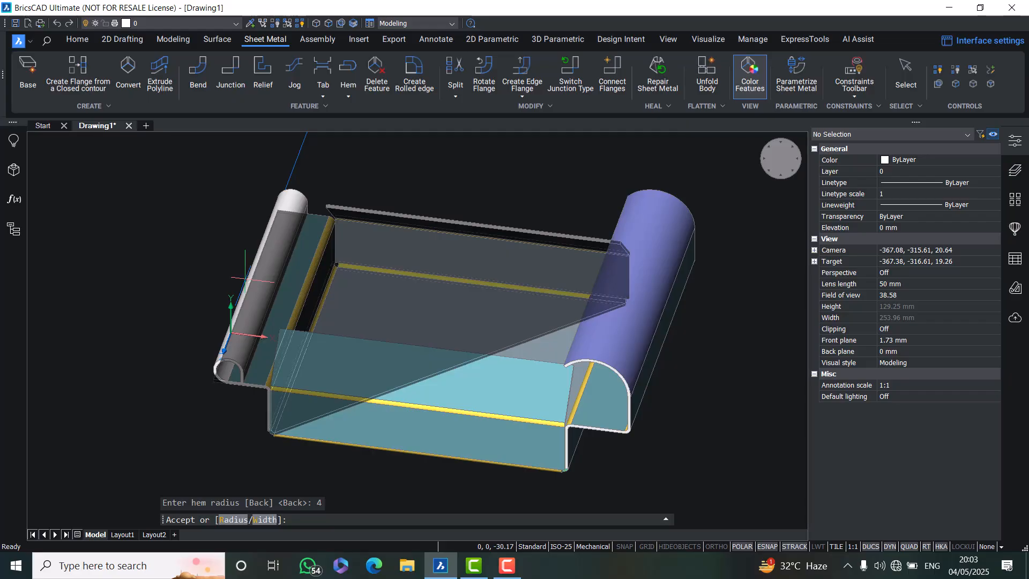
pyautogui.press('Return')
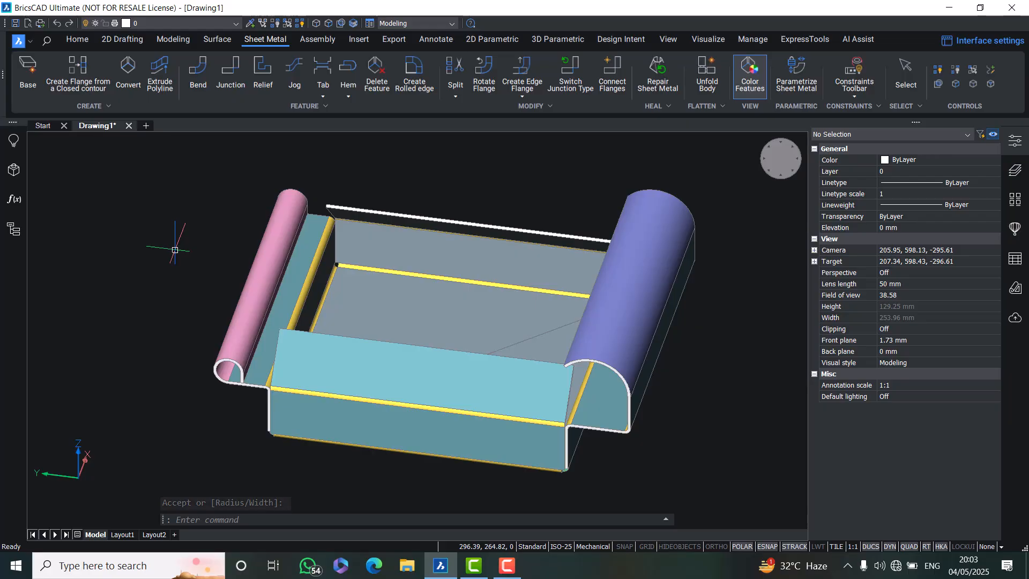
# Undo the orbit, zoom and the round hem on the left flange
pyautogui.keyDown('shift'); pyautogui.moveTo(309, 375); pyautogui.dragTo(387, 387, button='middle'); pyautogui.keyUp('shift')
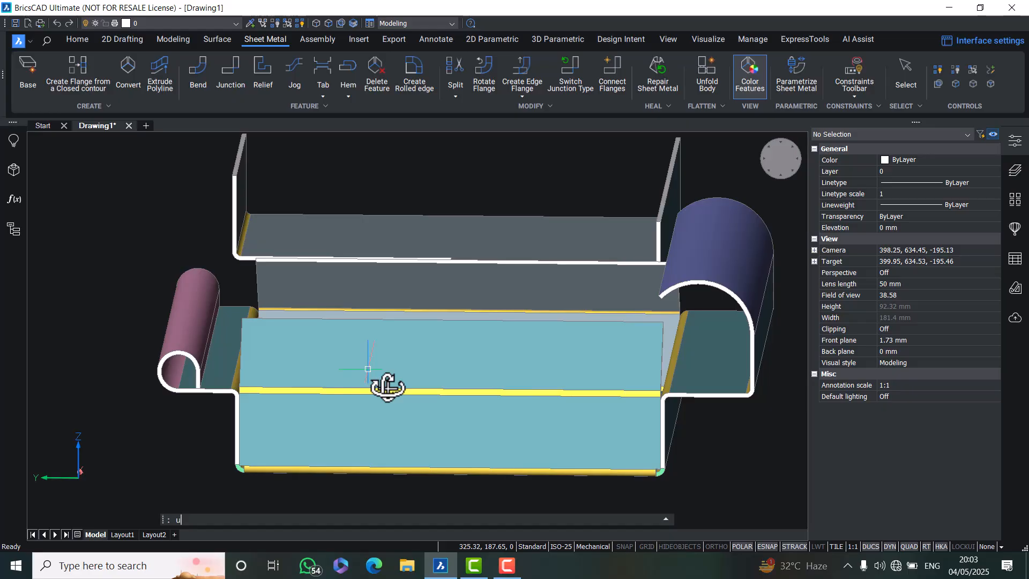
pyautogui.write('u')
pyautogui.press('Return')
pyautogui.write('u')
pyautogui.press('Return')
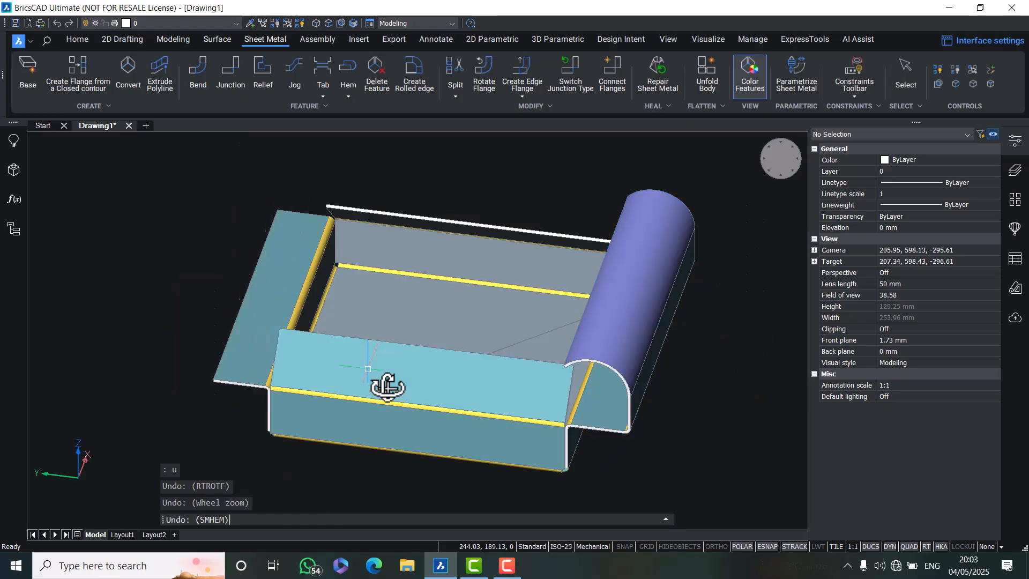
pyautogui.press('Escape')
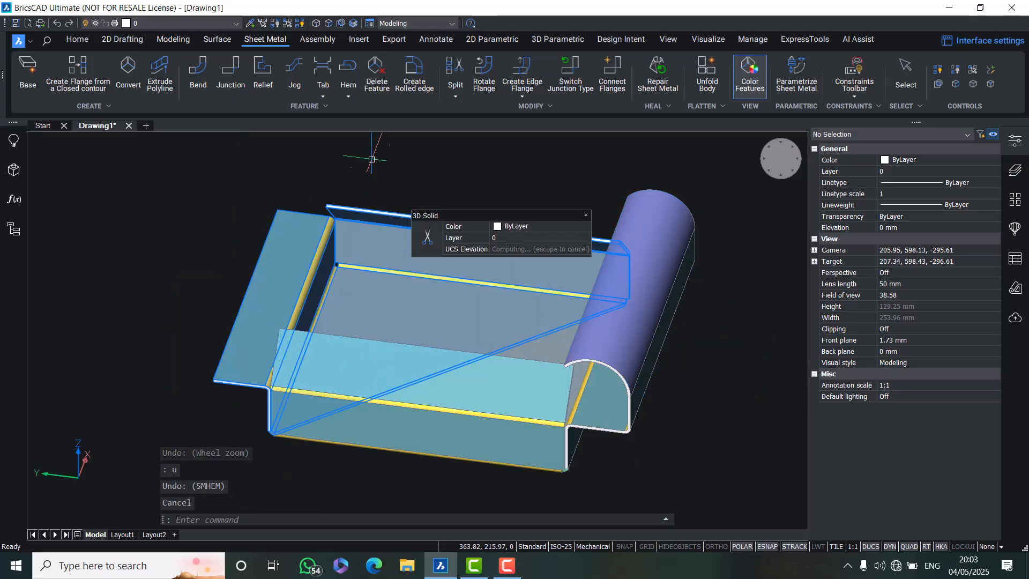
pyautogui.click(322, 95)
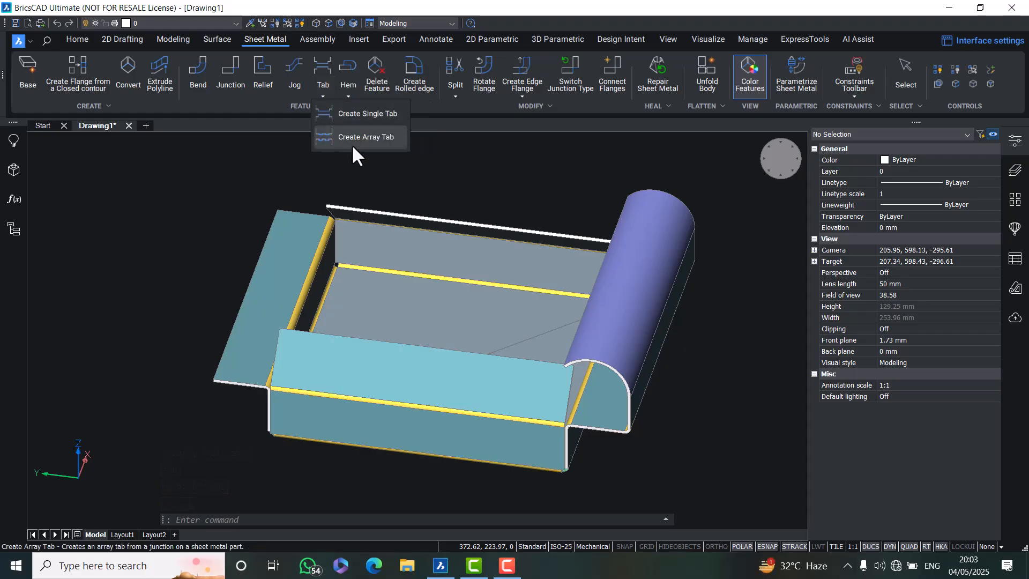
pyautogui.press('Escape')
pyautogui.scroll(-3, 289, 287)
pyautogui.moveTo(386, 308); pyautogui.dragTo(661, 339, button='middle')
pyautogui.scroll(-2, 472, 317)
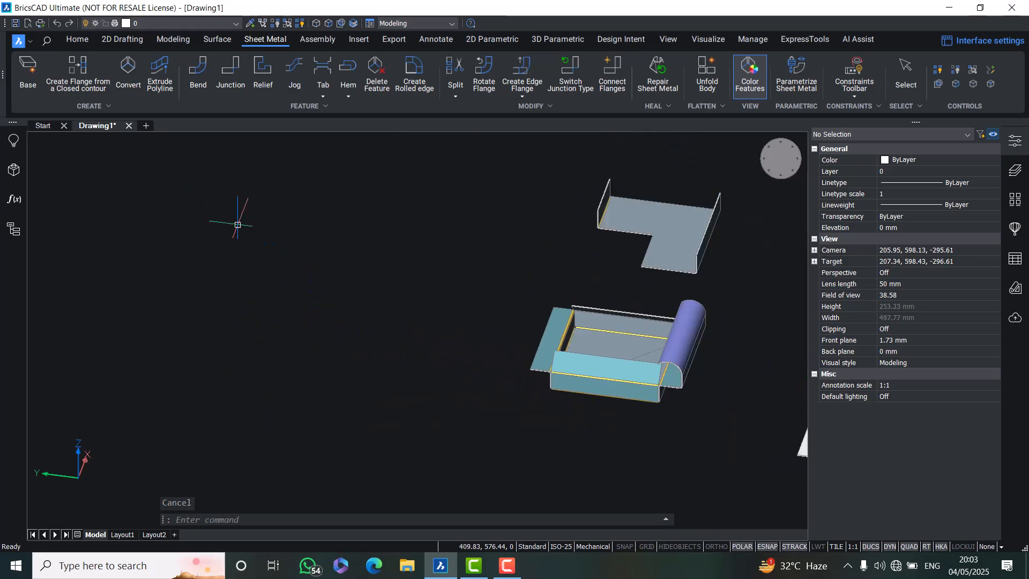
pyautogui.click(46, 79)
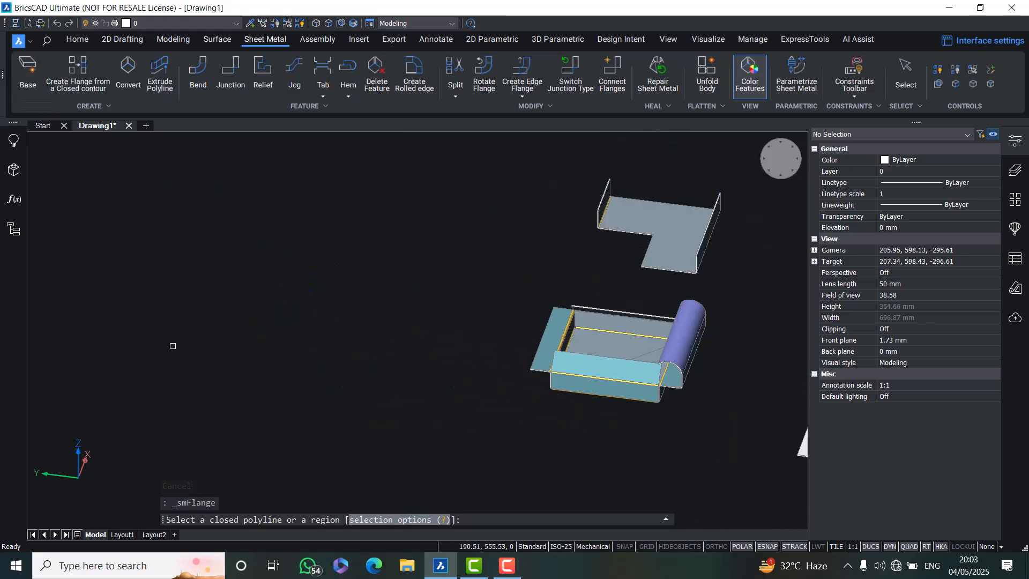
pyautogui.press('Escape')
pyautogui.press('Escape')
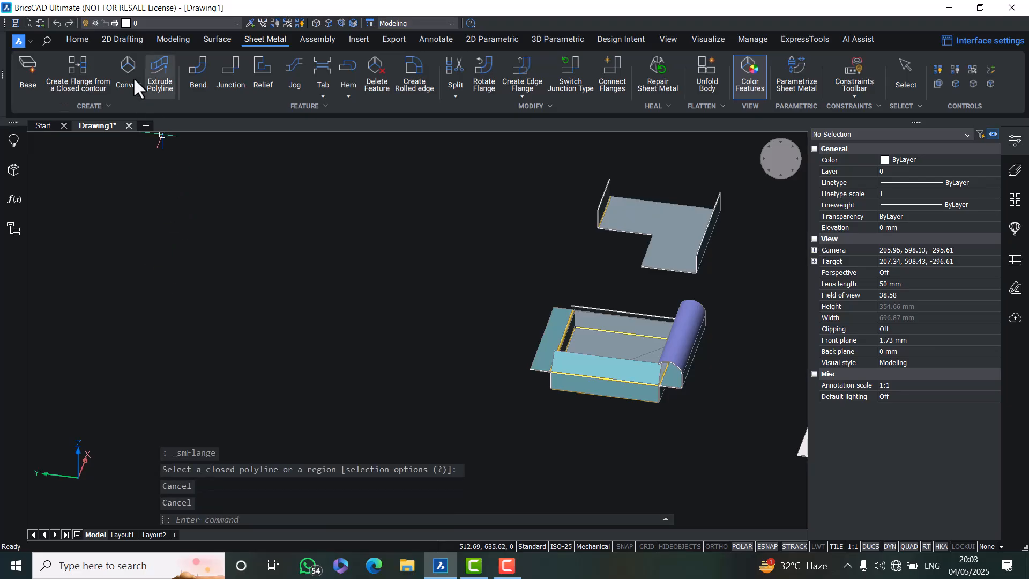
# Draw a rectangle of about 200 by 200 mm beside the existing parts
pyautogui.click(119, 38)
pyautogui.click(188, 78)
pyautogui.click(205, 382)
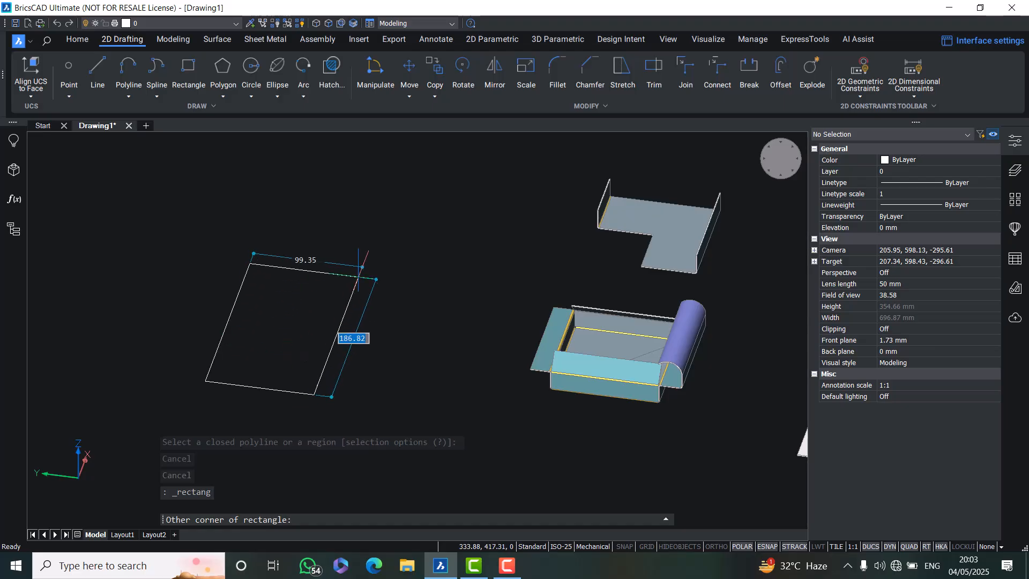
pyautogui.write('200')
pyautogui.press('Tab')
pyautogui.write('200')
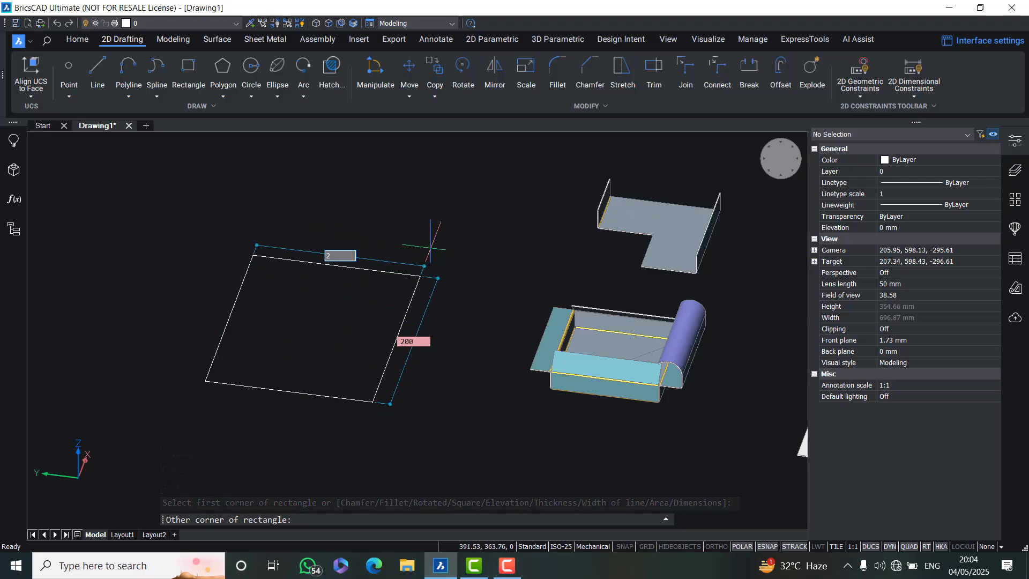
pyautogui.press('Return')
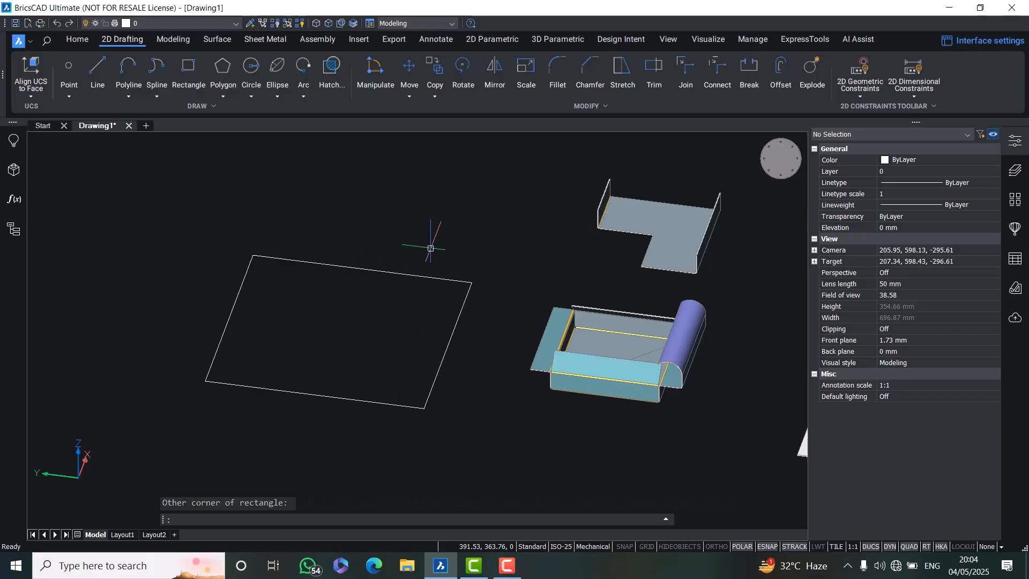
pyautogui.press('Escape')
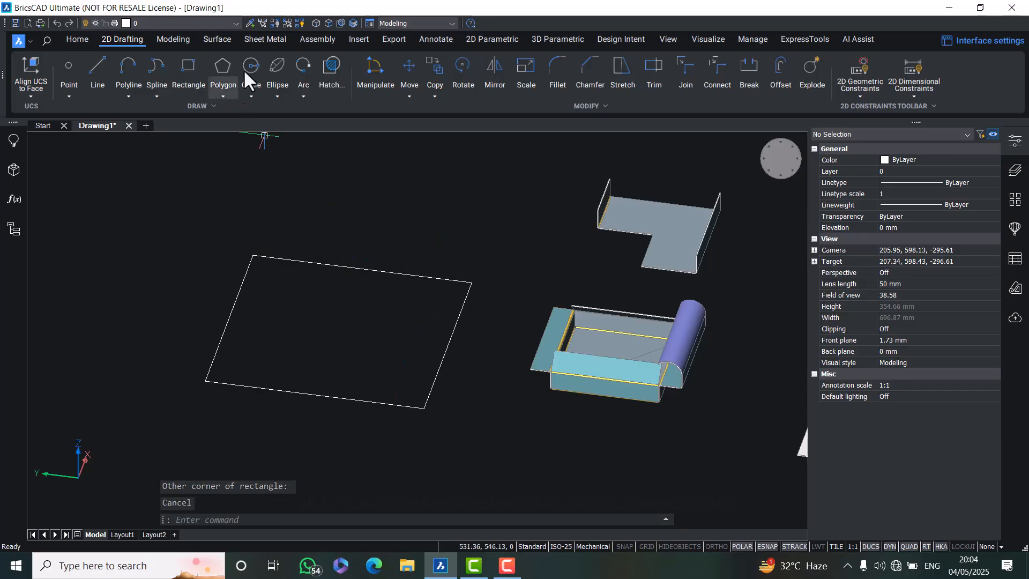
pyautogui.click(278, 41)
pyautogui.click(320, 264)
pyautogui.press('Return')
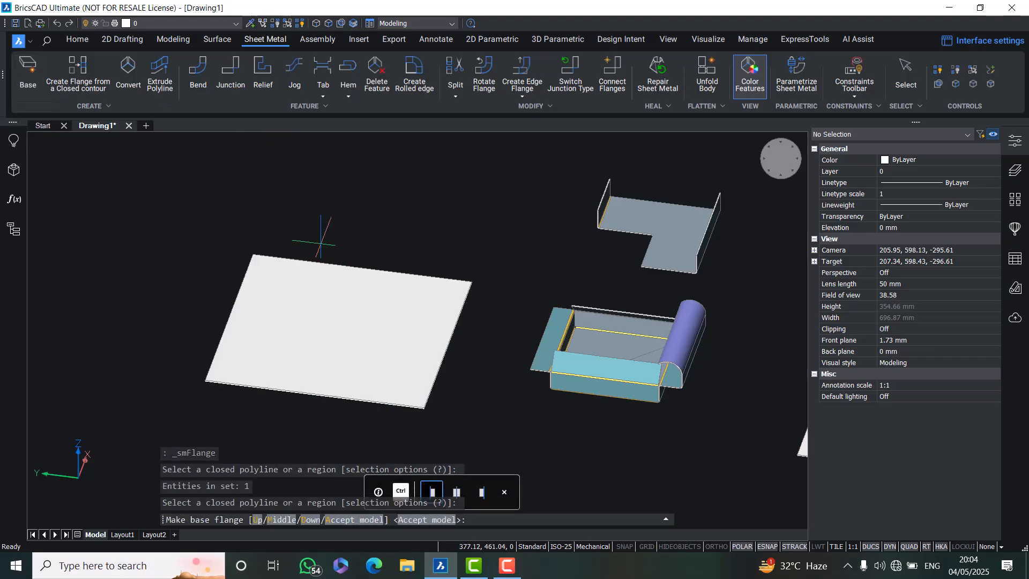
pyautogui.press('Escape')
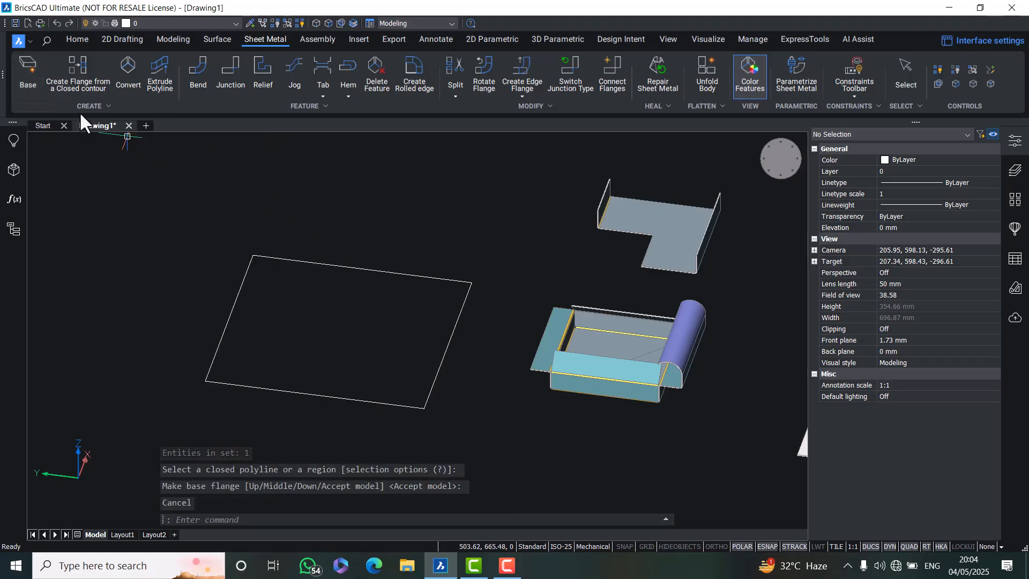
# Create a base flange from the new rectangle
pyautogui.click(23, 67)
pyautogui.click(294, 260)
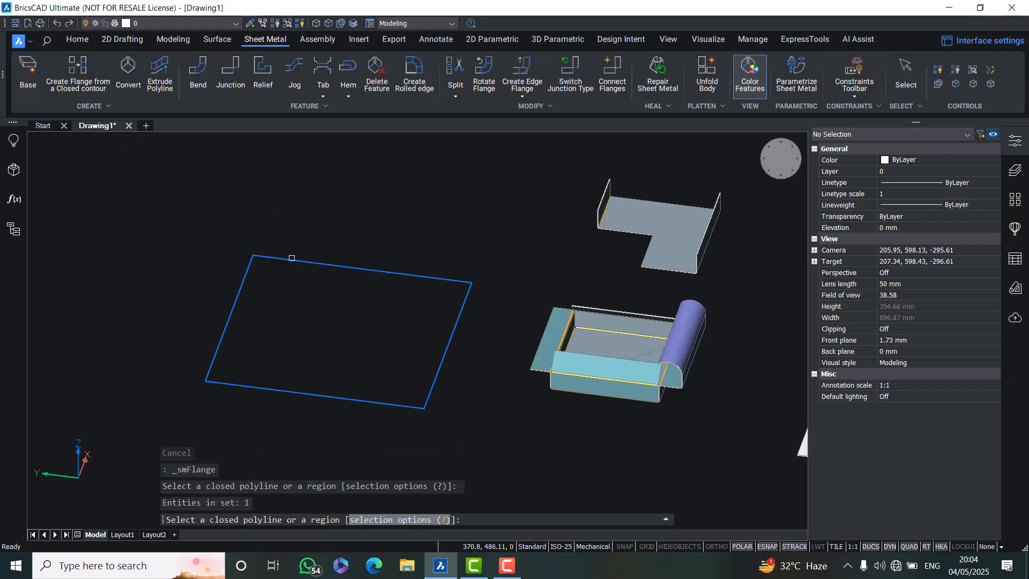
pyautogui.press('Return')
pyautogui.press('Return')
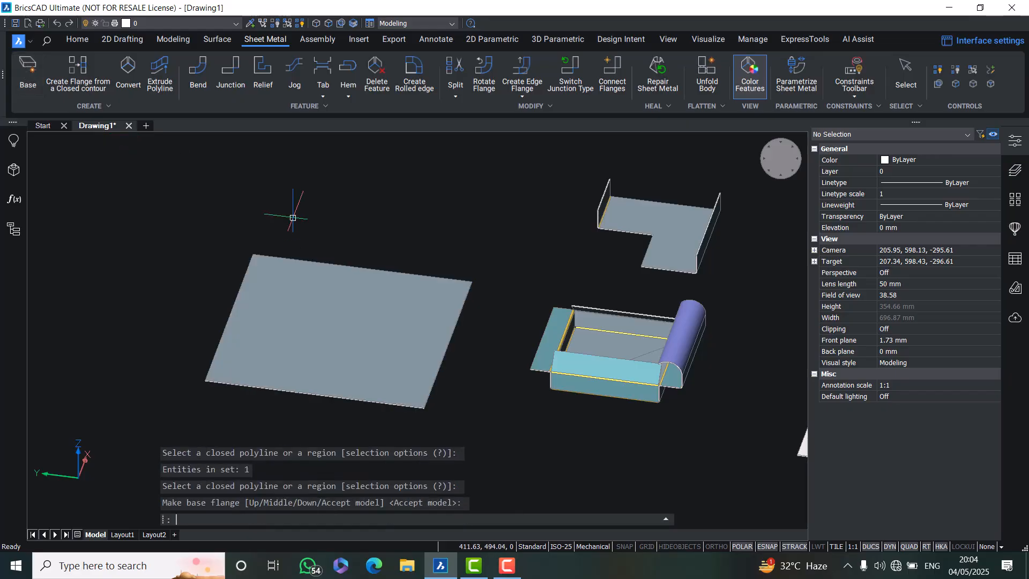
pyautogui.press('Escape')
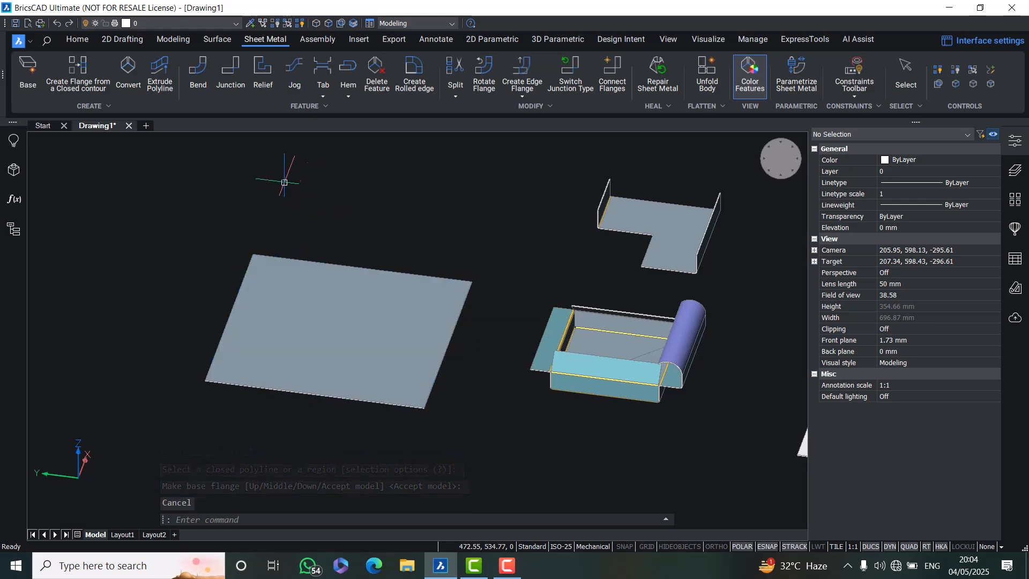
# Create edge flanges 100 mm long at a 90° bend angle on two adjacent edges of the new plate
pyautogui.click(522, 96)
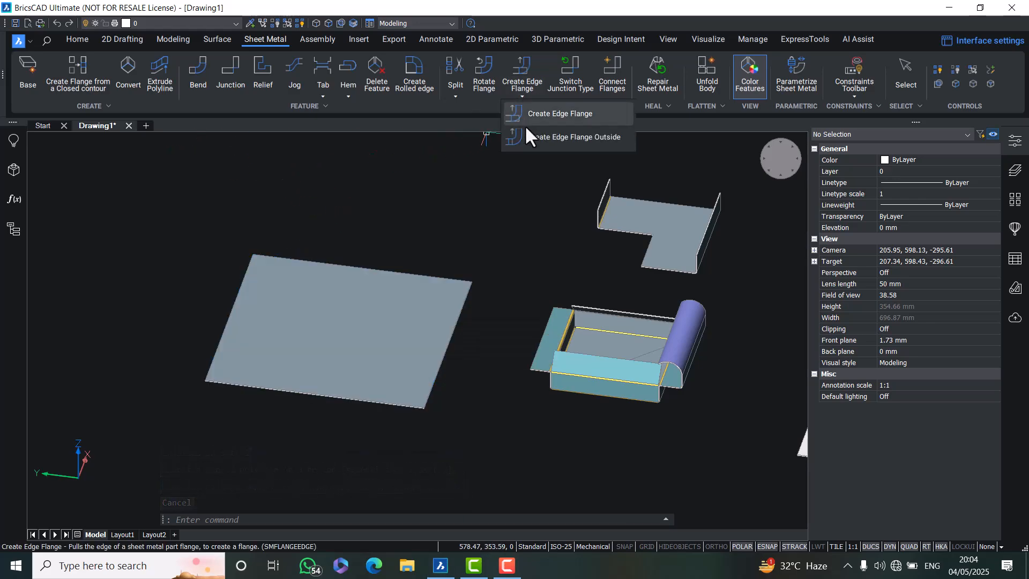
pyautogui.click(535, 111)
pyautogui.click(324, 263)
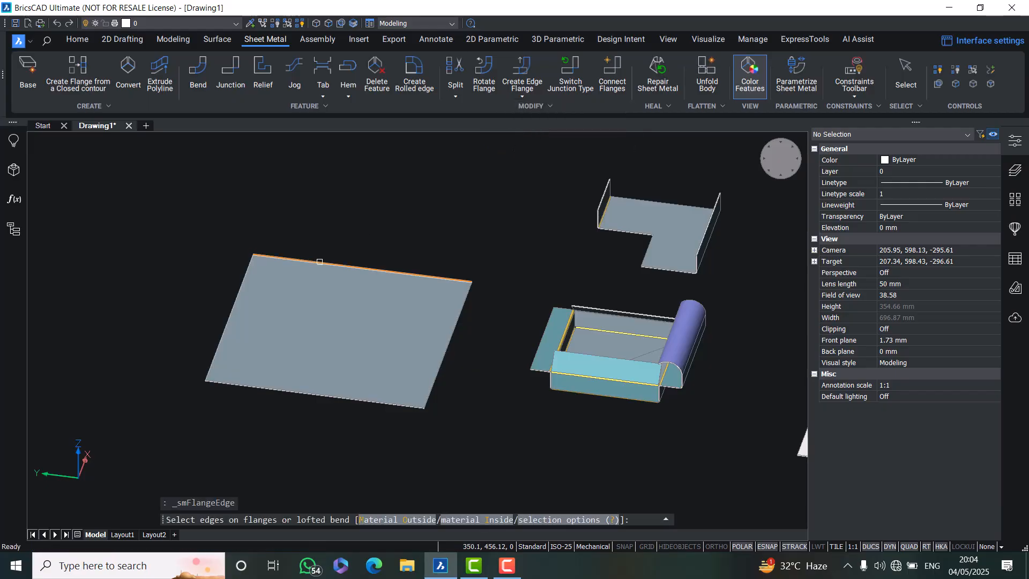
pyautogui.click(242, 272)
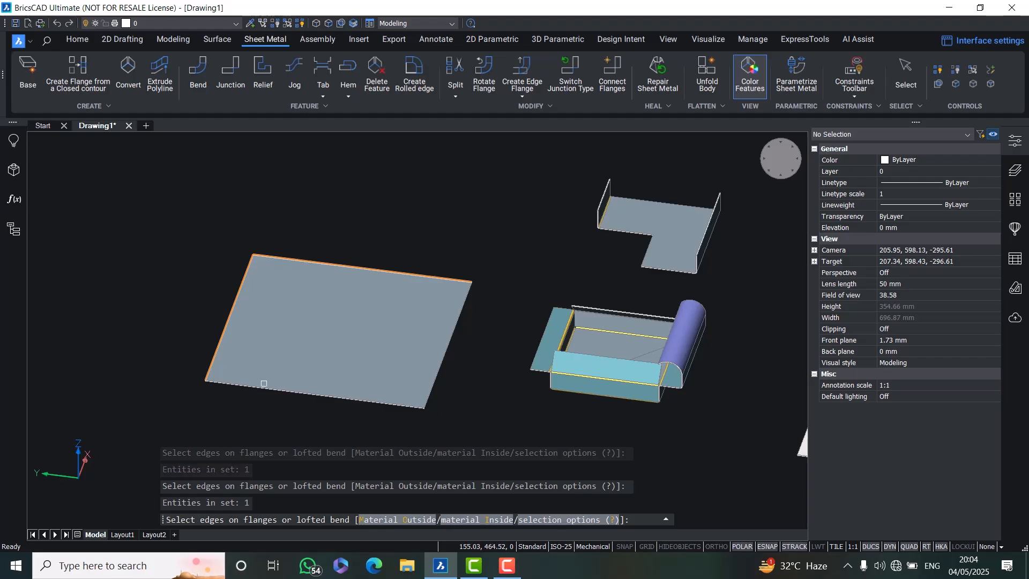
pyautogui.click(259, 386)
pyautogui.press('Return')
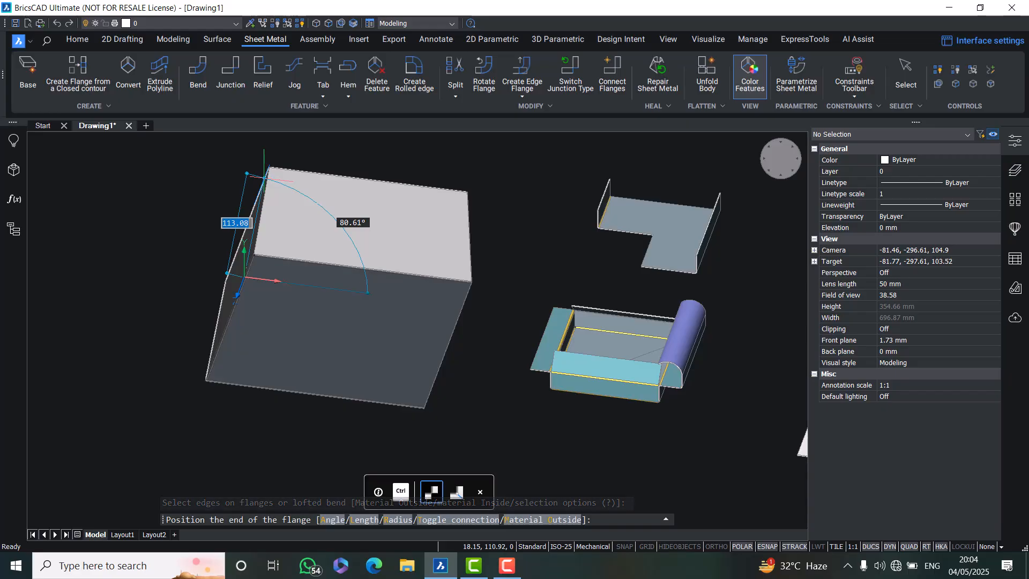
pyautogui.write('l')
pyautogui.press('Return')
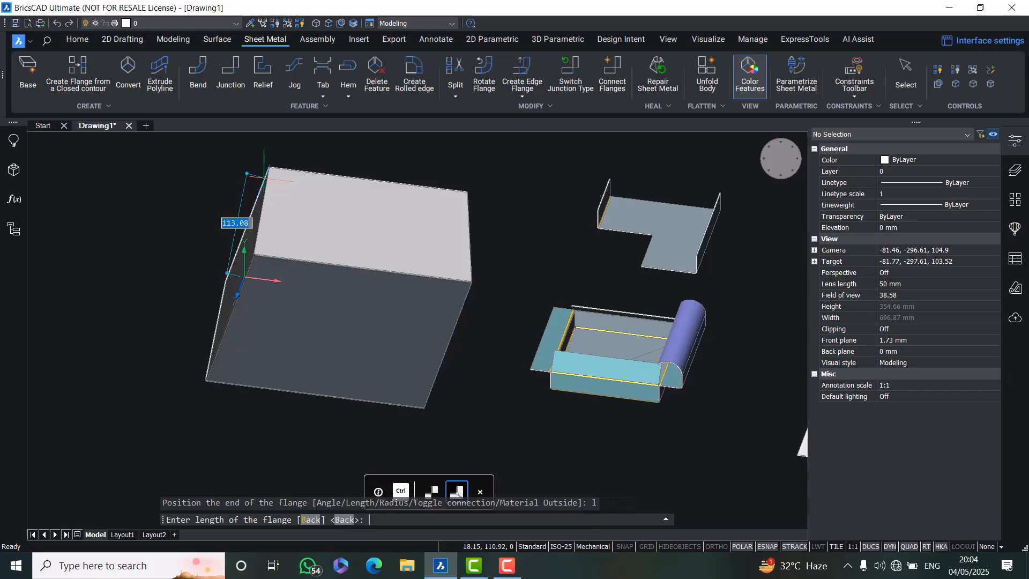
pyautogui.press('Return')
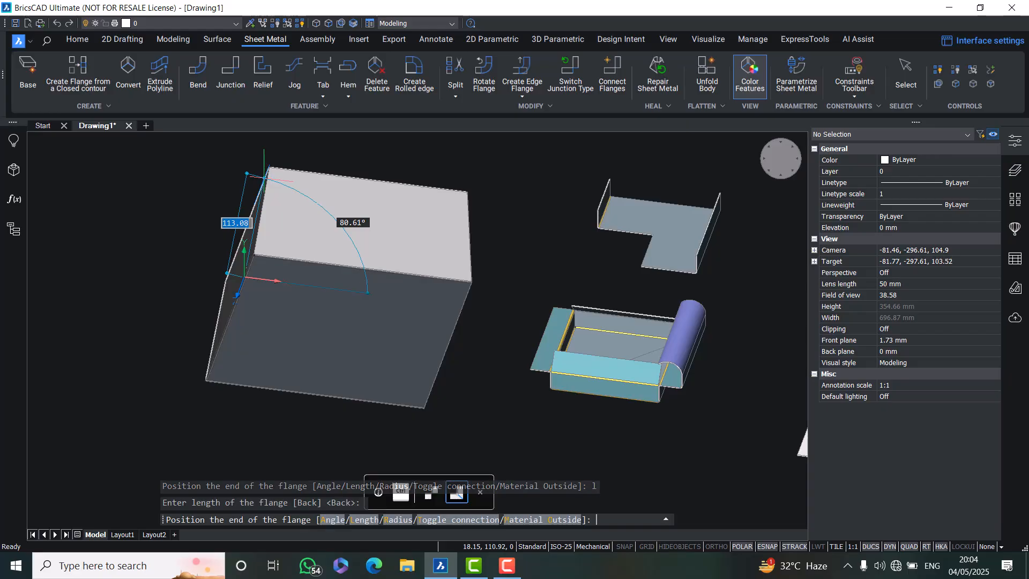
pyautogui.write('l')
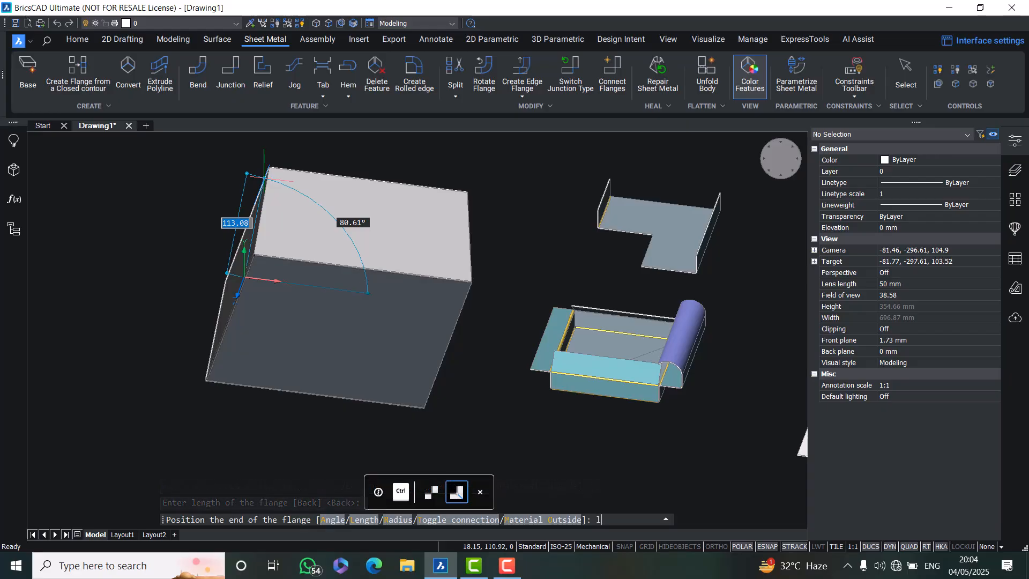
pyautogui.press('Return')
pyautogui.write('100')
pyautogui.press('Return')
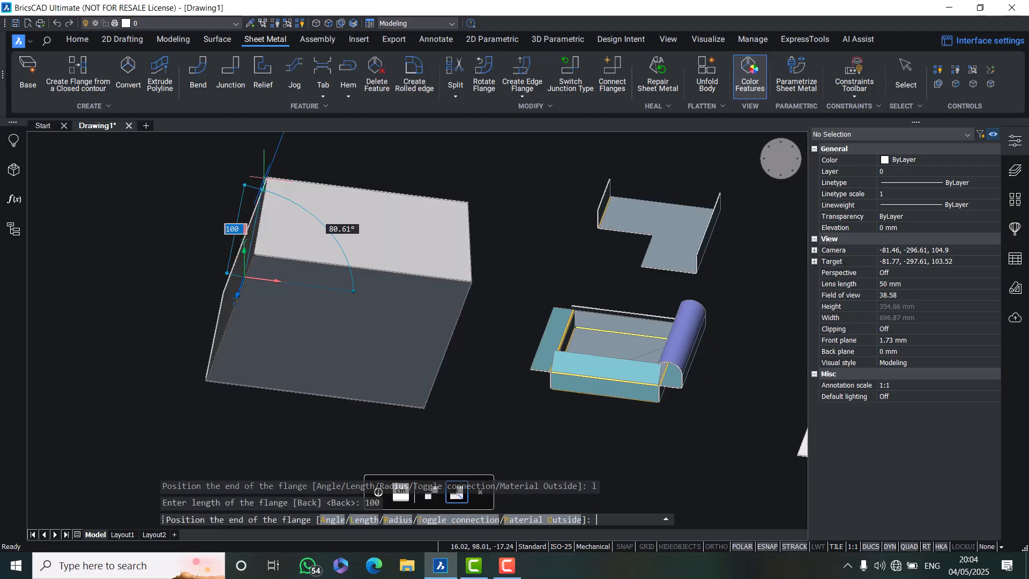
pyautogui.write('a')
pyautogui.press('Return')
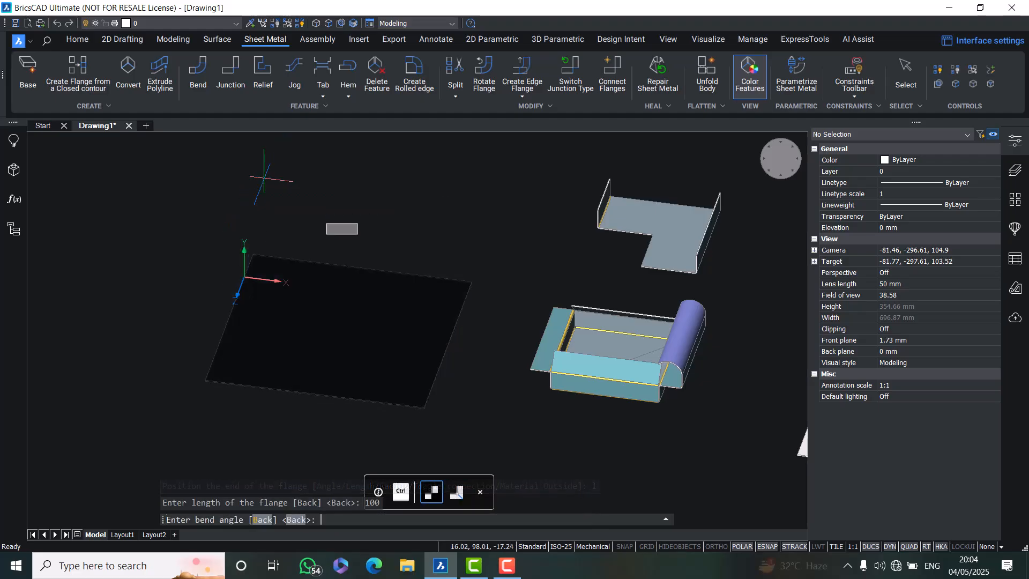
pyautogui.write('90')
pyautogui.press('Return')
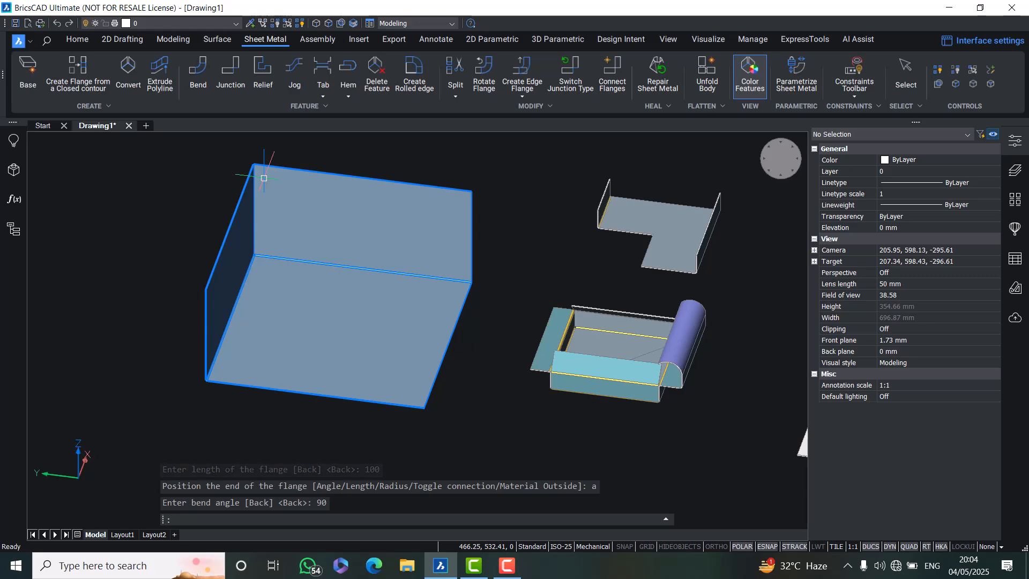
# Add a 5 mm single tab at the corner junction between the two new flanges
pyautogui.keyDown('shift'); pyautogui.moveTo(195, 264); pyautogui.dragTo(634, 343, button='middle'); pyautogui.keyUp('shift')
pyautogui.scroll(6, 633, 343)
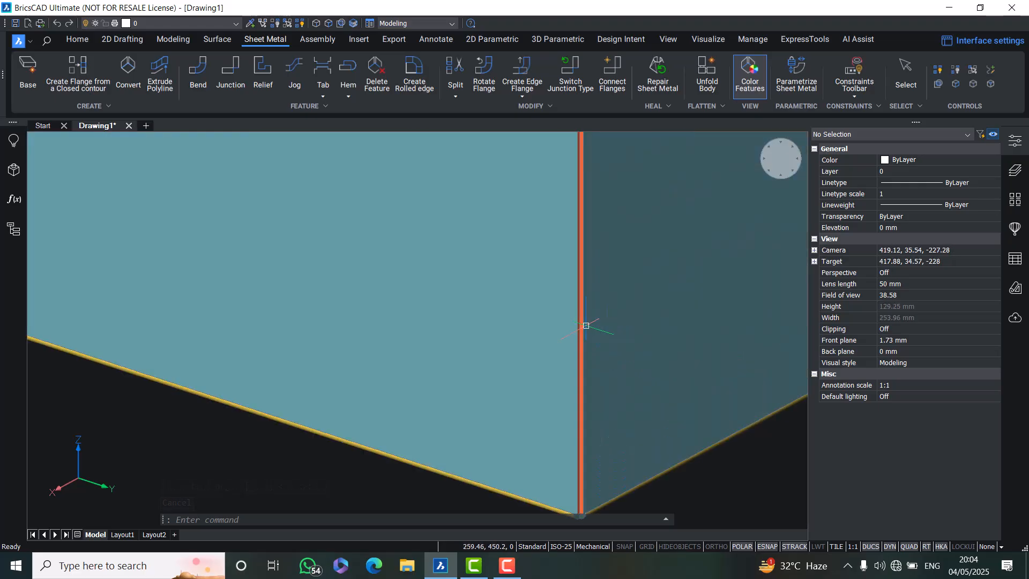
pyautogui.scroll(8, 584, 324)
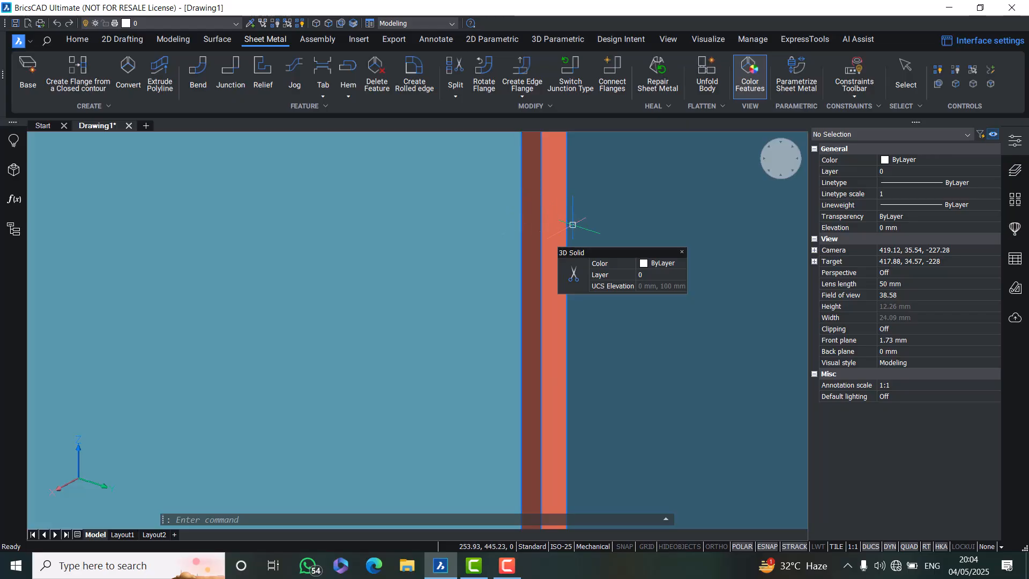
pyautogui.scroll(-6, 535, 230)
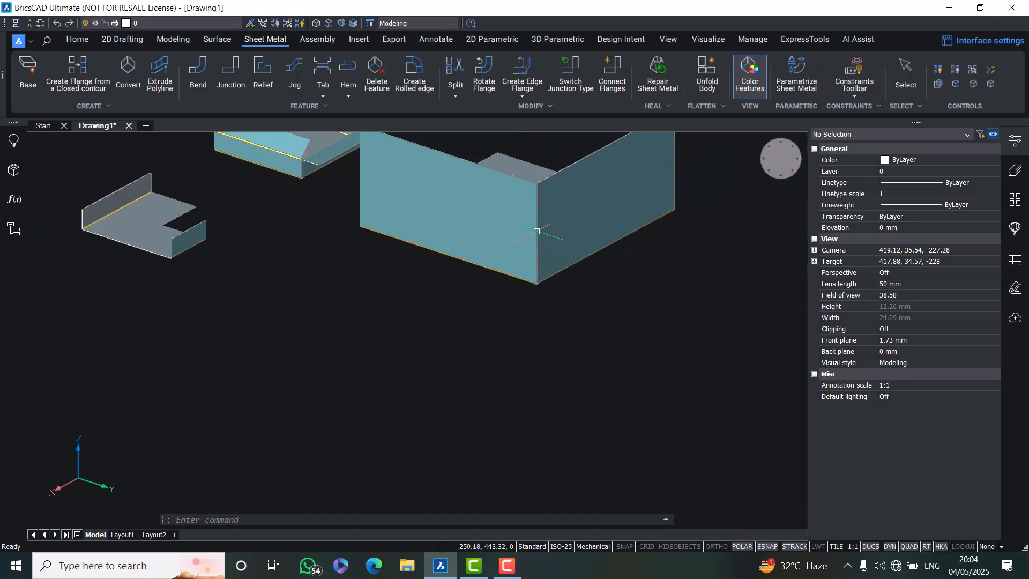
pyautogui.scroll(4, 556, 196)
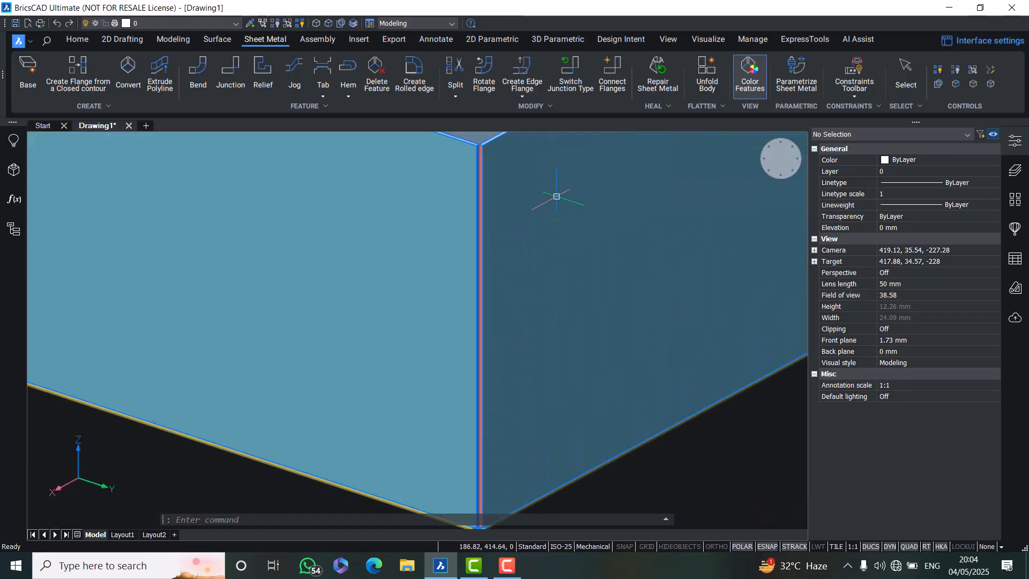
pyautogui.click(324, 90)
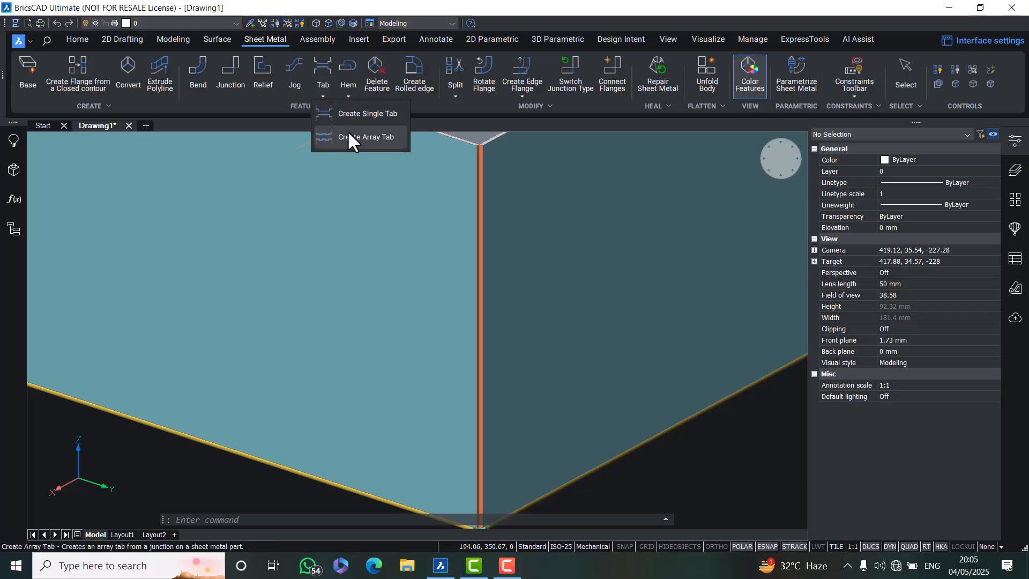
pyautogui.click(349, 115)
pyautogui.scroll(3, 484, 231)
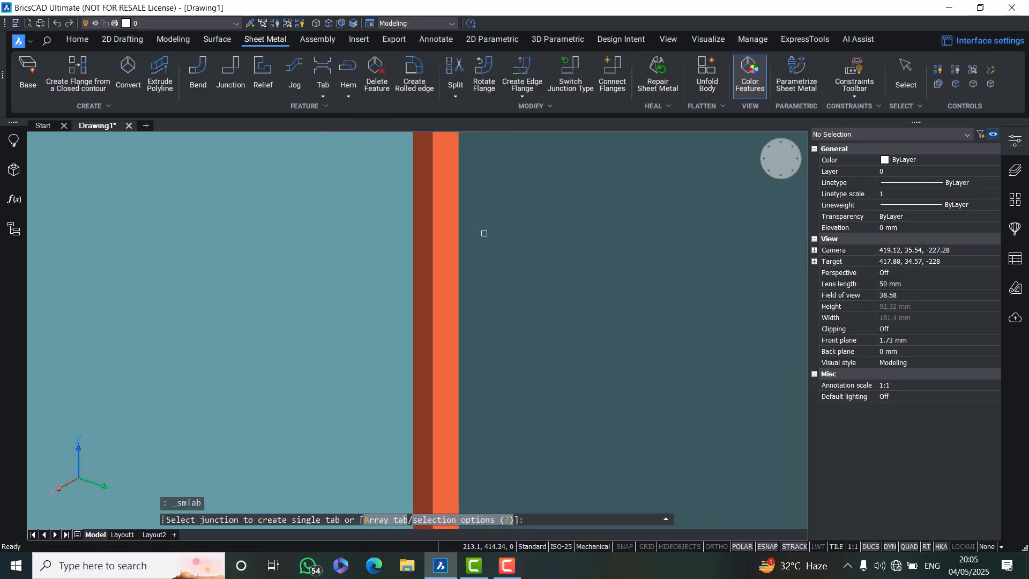
pyautogui.click(435, 232)
pyautogui.scroll(-3, 453, 257)
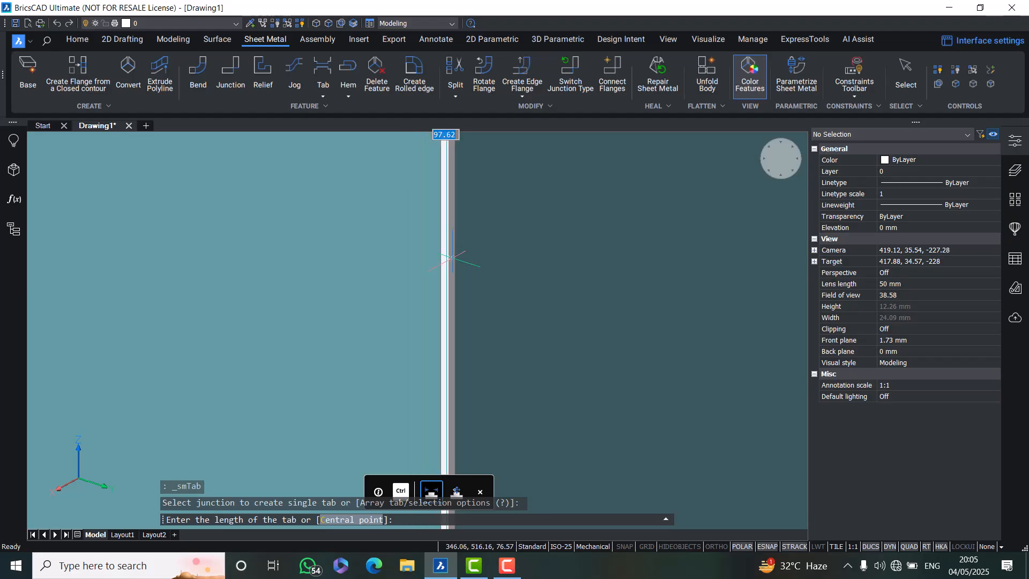
pyautogui.scroll(-5, 453, 258)
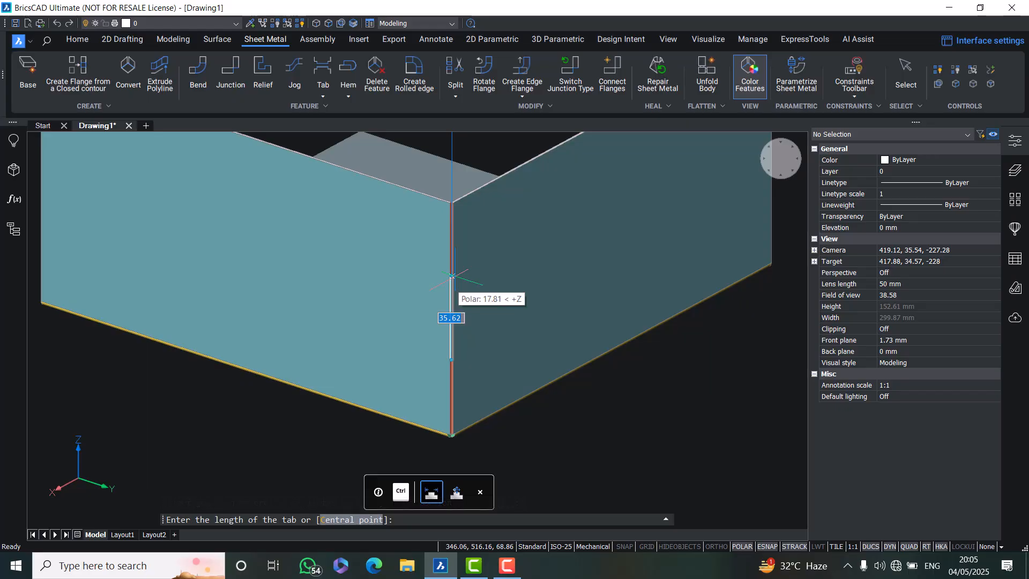
pyautogui.write('50')
pyautogui.press('Return')
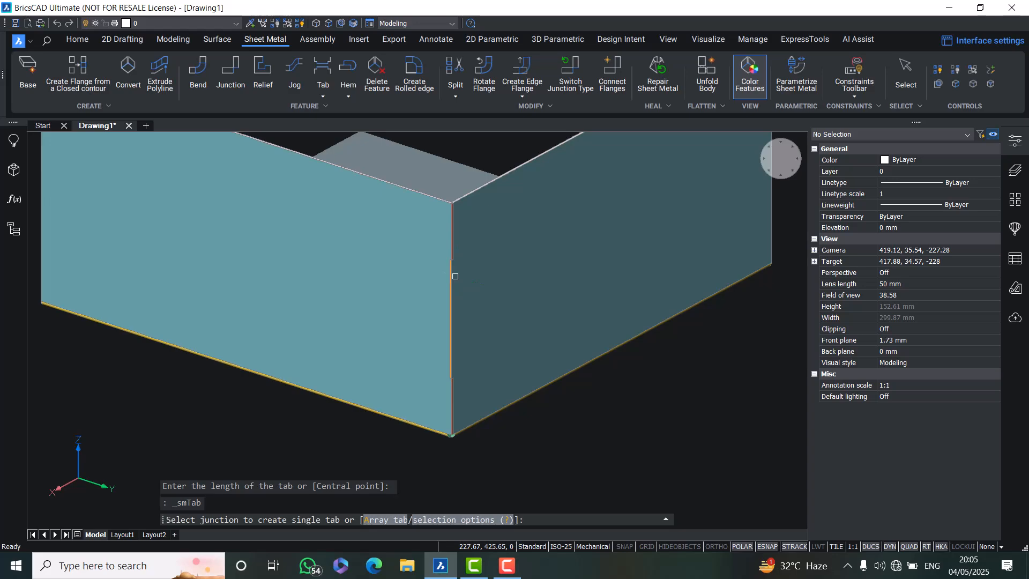
pyautogui.scroll(8, 455, 276)
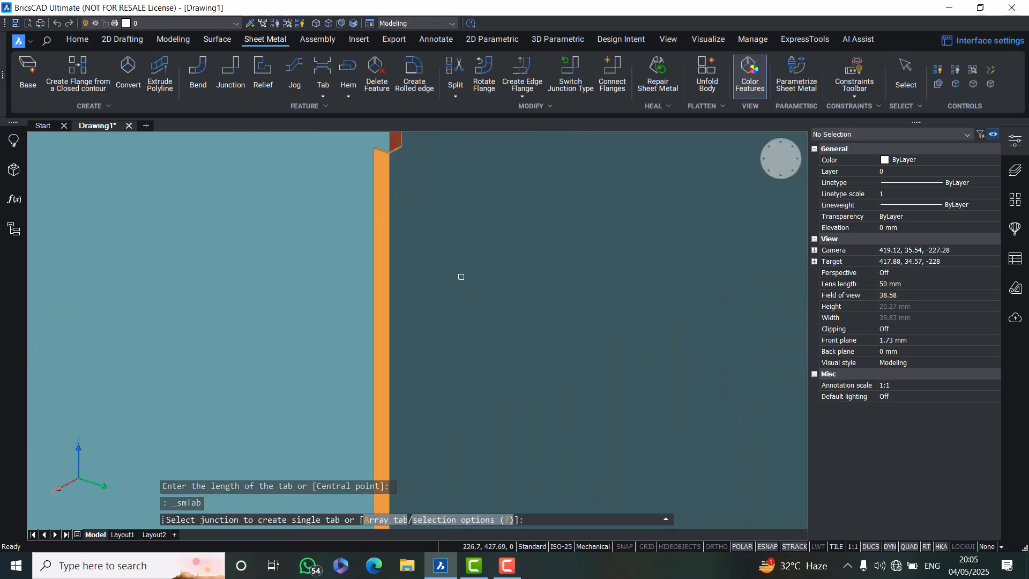
pyautogui.click(395, 179)
pyautogui.press('Escape')
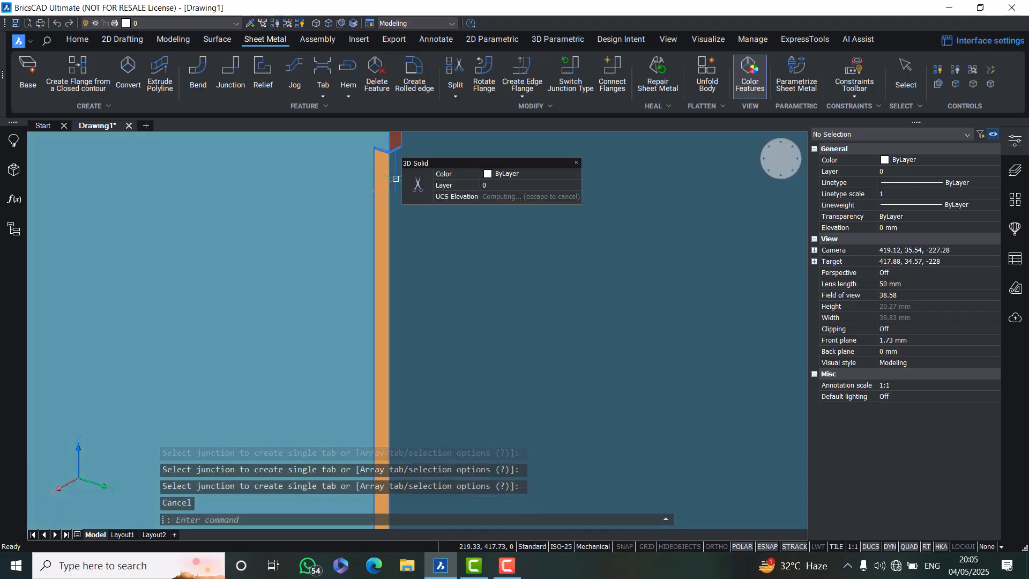
# Unfold the flanged plate and keep the flat pattern placed beside the part
pyautogui.scroll(2, 359, 165)
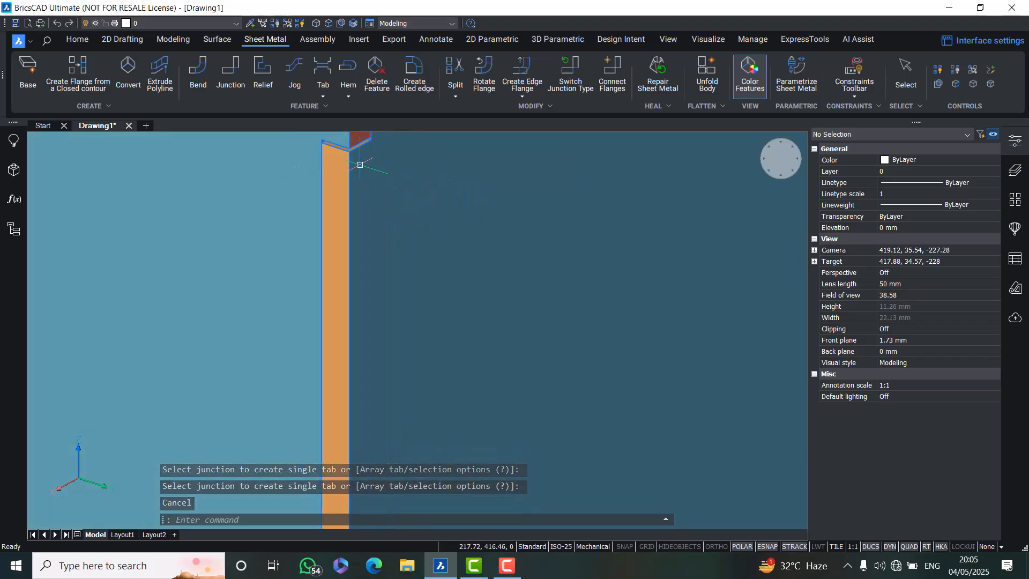
pyautogui.scroll(-4, 359, 165)
pyautogui.scroll(3, 344, 330)
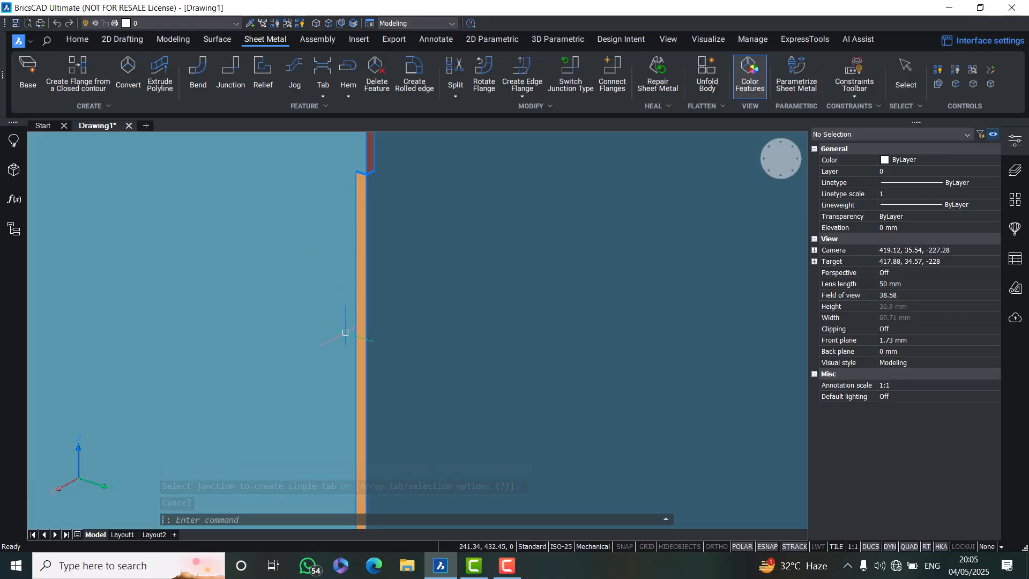
pyautogui.moveTo(373, 290)
pyautogui.keyDown('shift'); pyautogui.mouseDown(button='middle')
pyautogui.moveTo(474, 243)
pyautogui.moveTo(413, 243)
pyautogui.moveTo(340, 264)
pyautogui.moveTo(333, 317)
pyautogui.mouseUp(button='middle'); pyautogui.keyUp('shift')
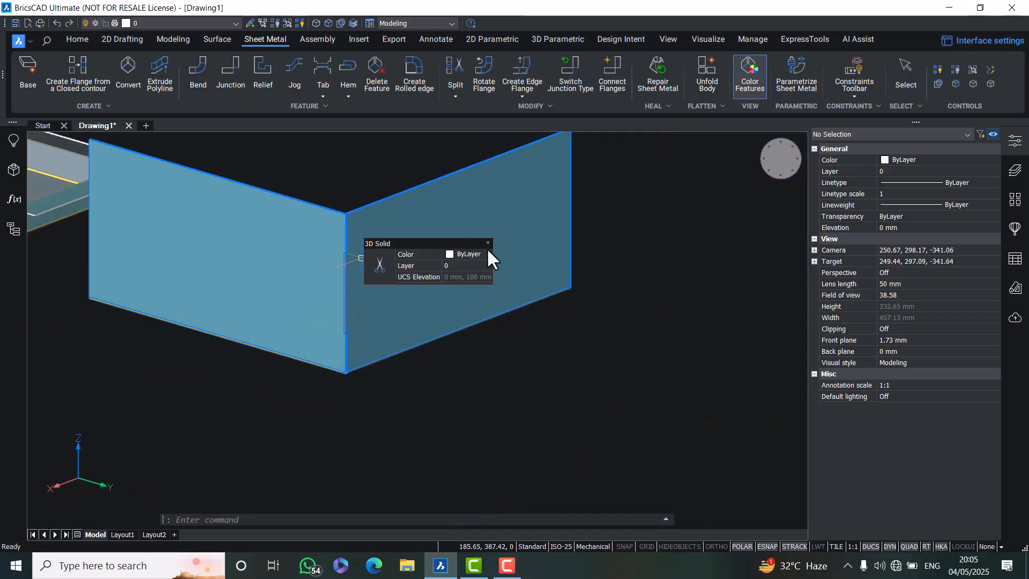
pyautogui.click(706, 65)
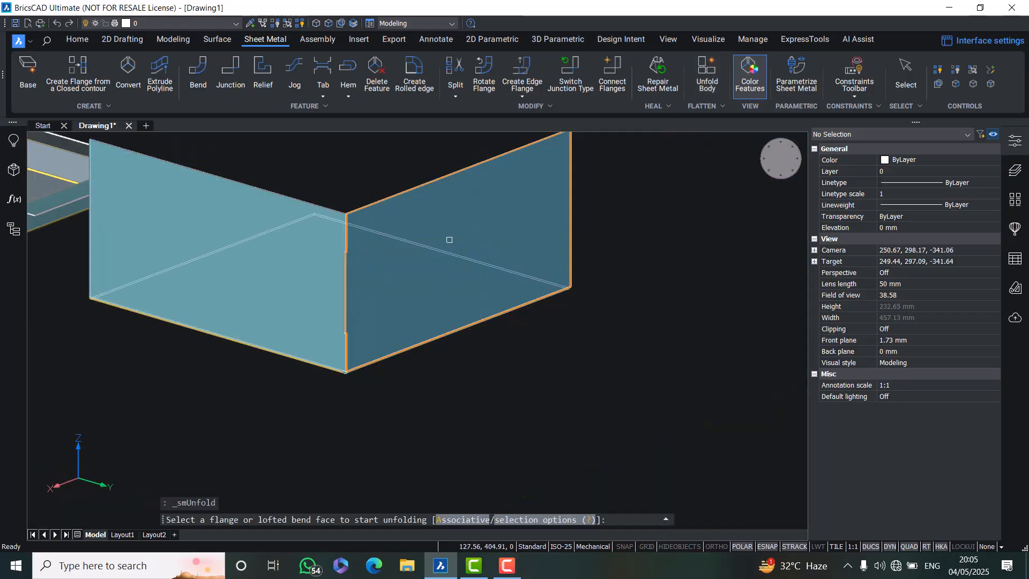
pyautogui.keyDown('shift'); pyautogui.moveTo(459, 282); pyautogui.dragTo(436, 259, button='middle'); pyautogui.keyUp('shift')
pyautogui.click(353, 184)
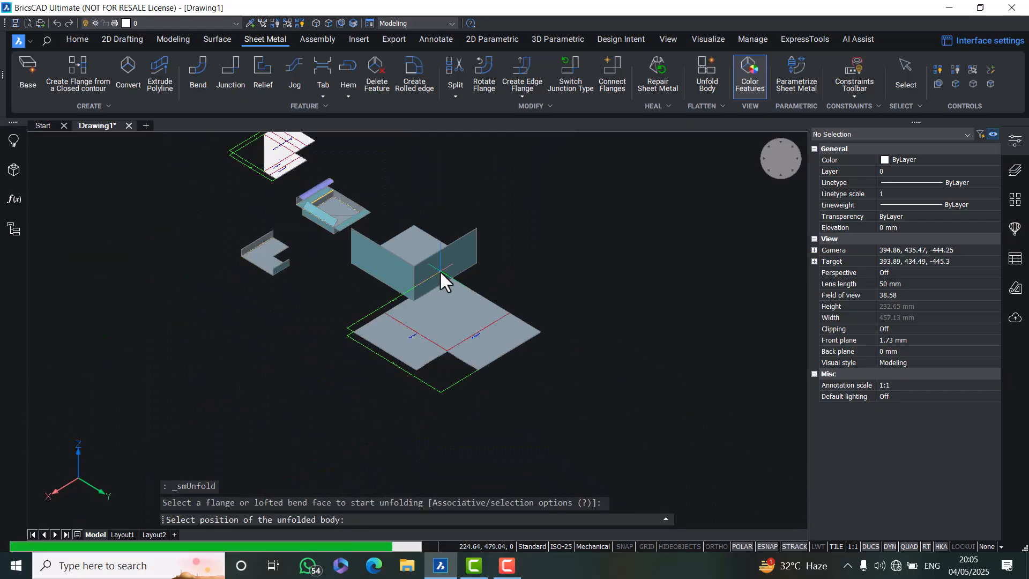
pyautogui.click(546, 294)
pyautogui.press('Return')
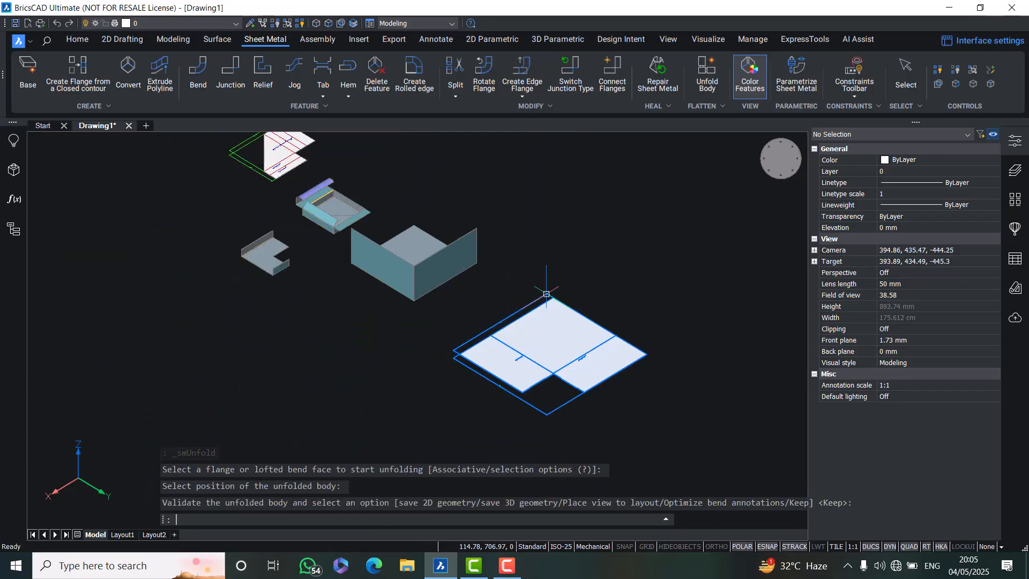
# Examine the flat pattern's edges, tab notches and bend lines up close
pyautogui.scroll(6, 589, 423)
pyautogui.scroll(10, 615, 442)
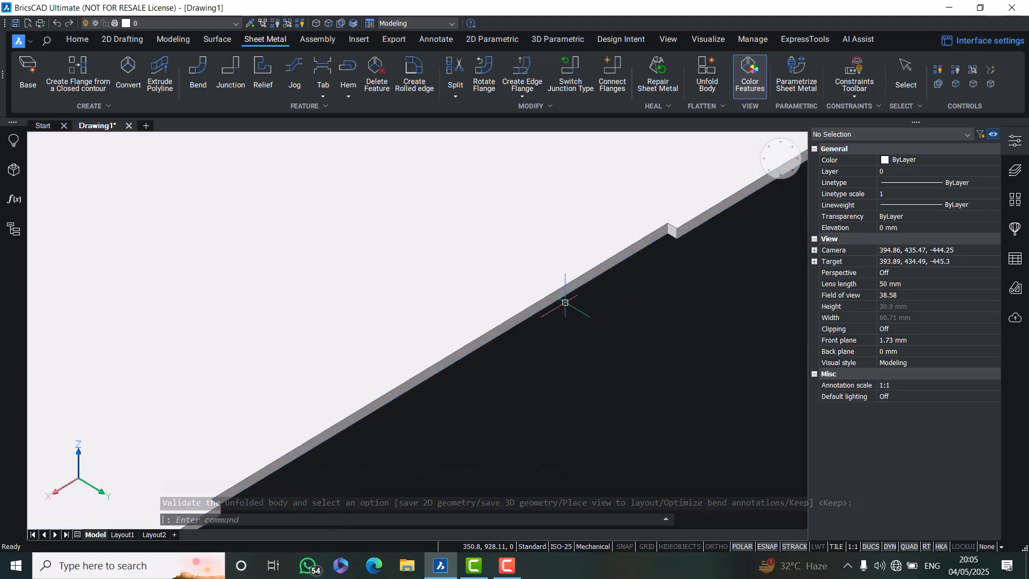
pyautogui.scroll(-3, 557, 321)
pyautogui.moveTo(494, 337); pyautogui.dragTo(370, 262, button='middle')
pyautogui.scroll(-3, 555, 297)
pyautogui.moveTo(602, 315); pyautogui.dragTo(332, 340, button='middle')
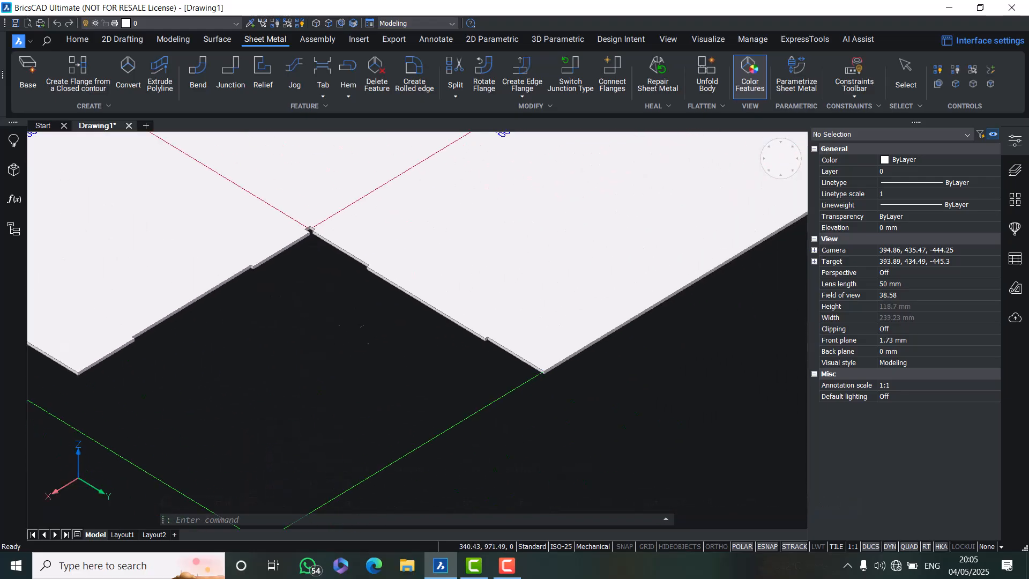
pyautogui.scroll(3, 472, 324)
pyautogui.scroll(-6, 347, 296)
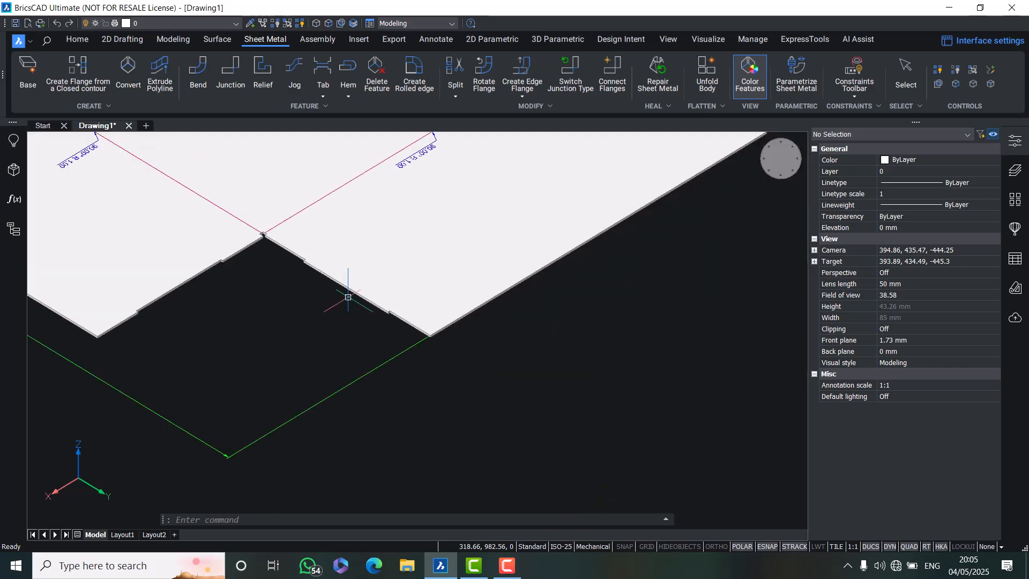
pyautogui.moveTo(338, 326); pyautogui.dragTo(667, 520, button='middle')
pyautogui.moveTo(339, 355); pyautogui.dragTo(373, 388, button='middle')
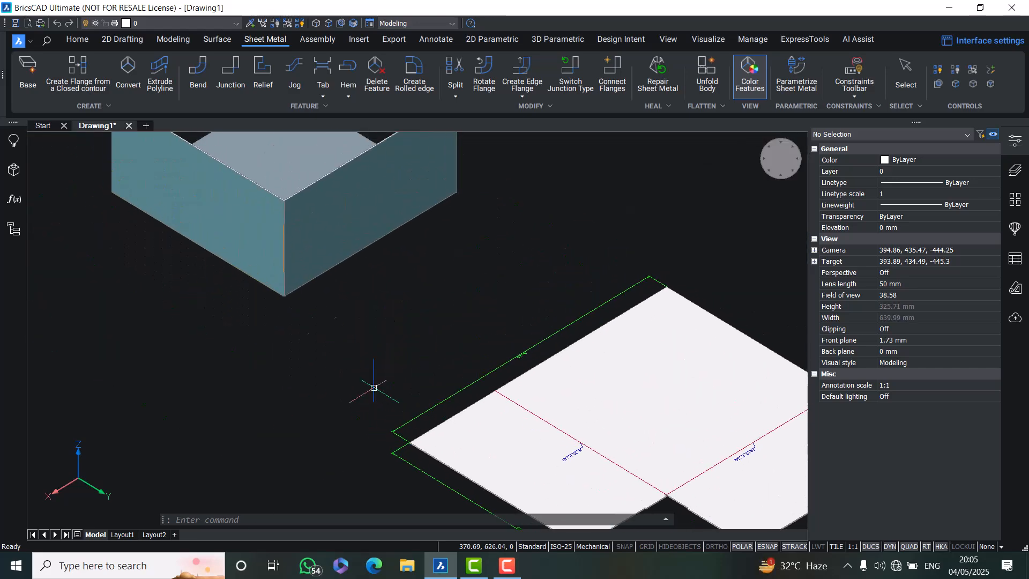
# Start an array tab on the corner junction between the two flanges and set its slot number to 4
pyautogui.scroll(3, 267, 231)
pyautogui.scroll(-3, 386, 364)
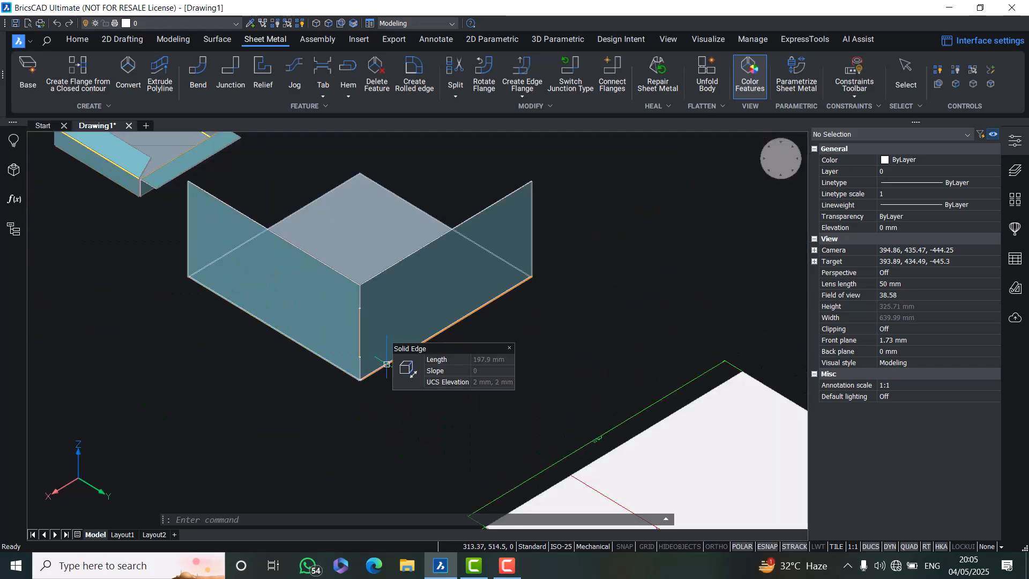
pyautogui.scroll(4, 385, 361)
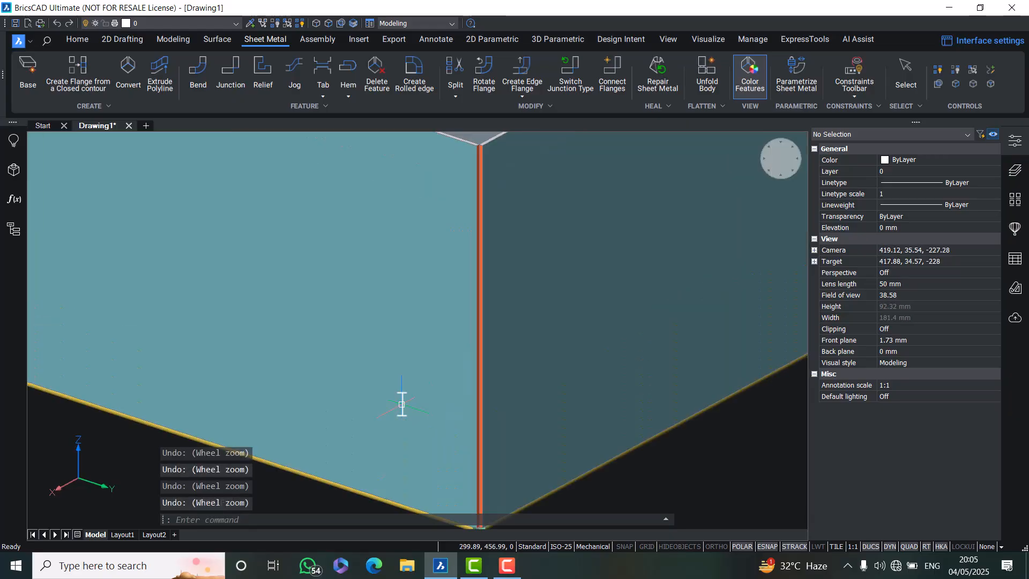
pyautogui.click(323, 97)
pyautogui.click(346, 135)
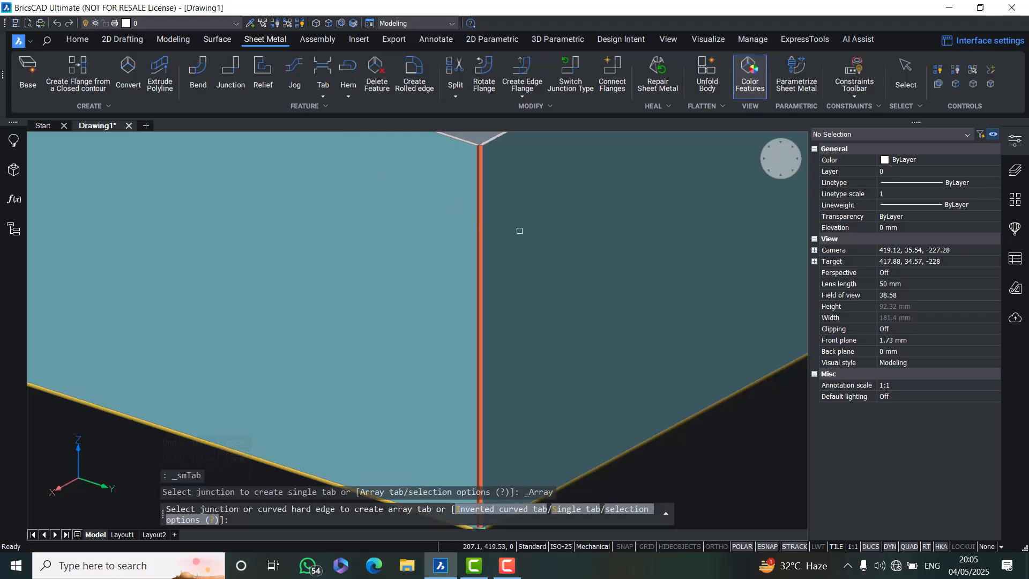
pyautogui.scroll(3, 519, 230)
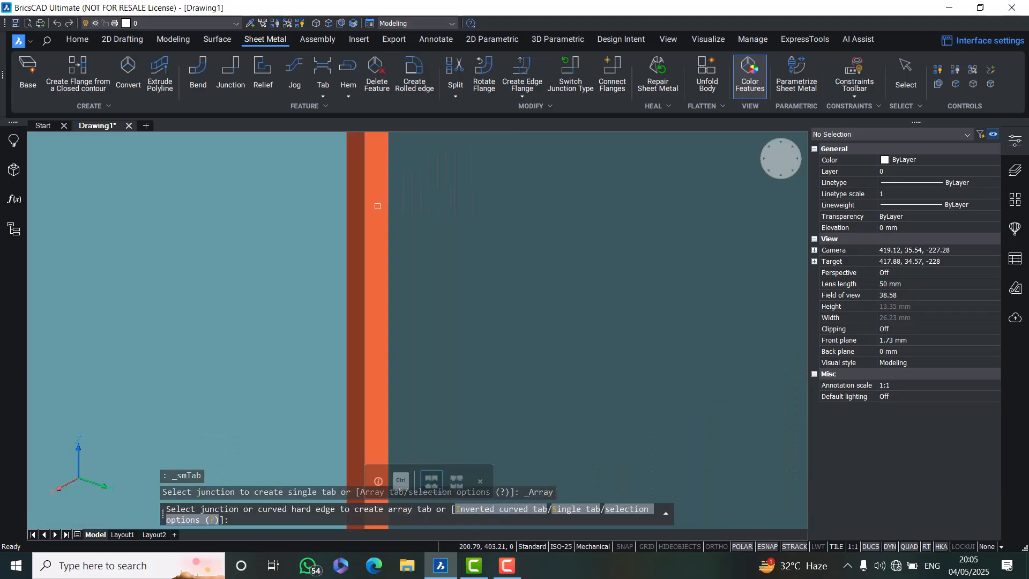
pyautogui.click(385, 206)
pyautogui.scroll(-5, 392, 259)
pyautogui.scroll(-3, 393, 259)
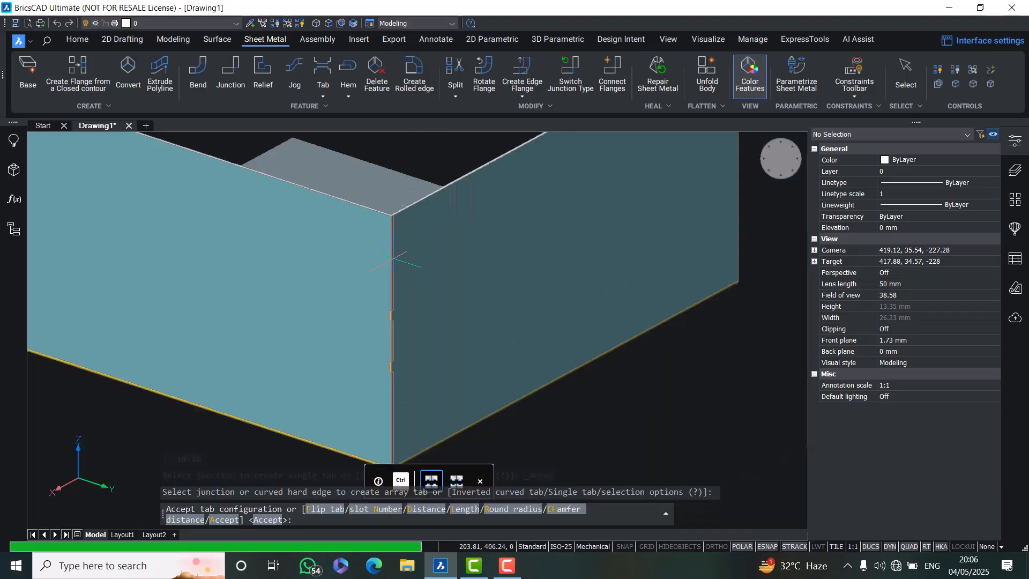
pyautogui.scroll(1, 393, 259)
pyautogui.scroll(2, 398, 378)
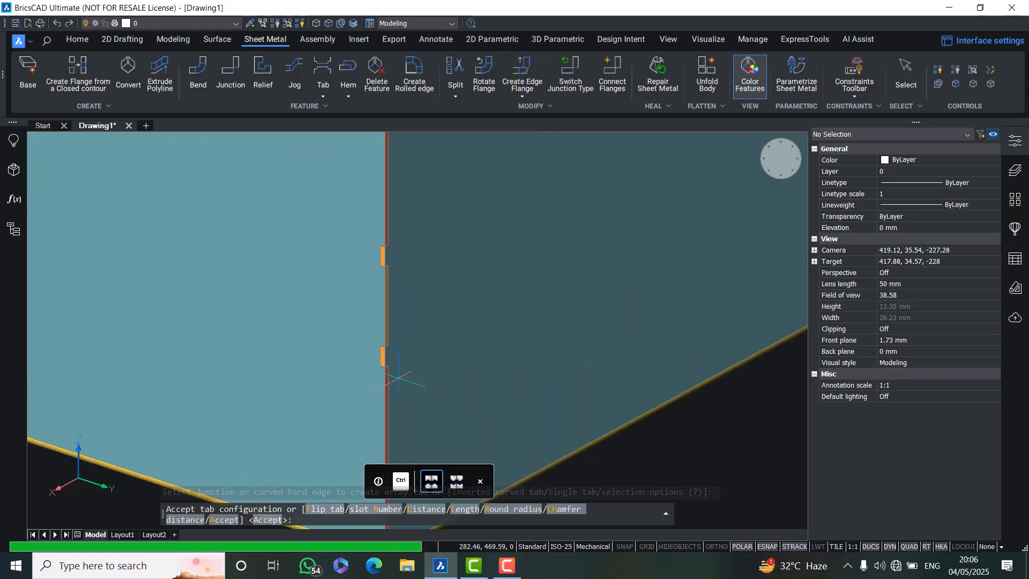
pyautogui.scroll(-3, 406, 320)
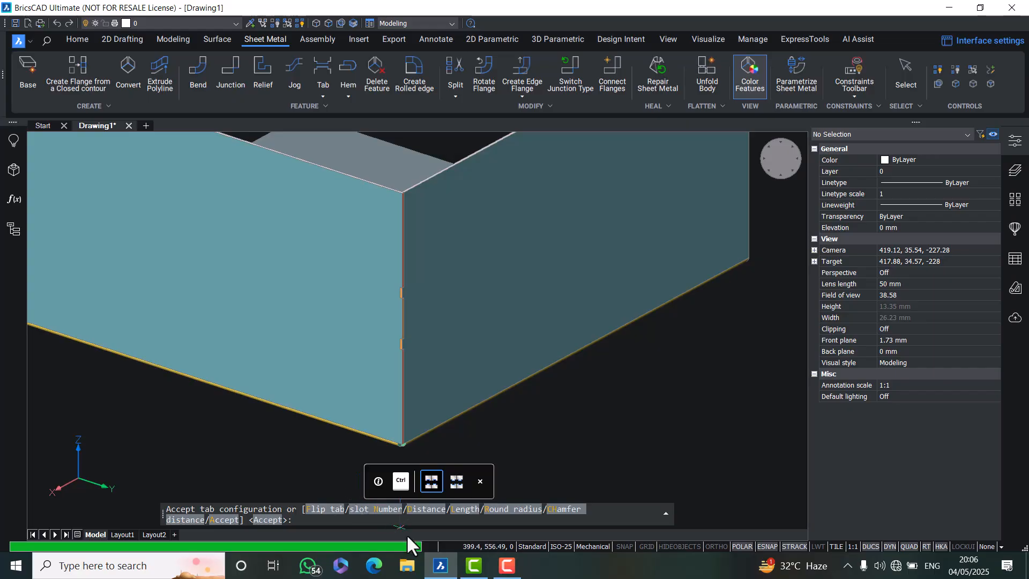
pyautogui.write('n')
pyautogui.press('Return')
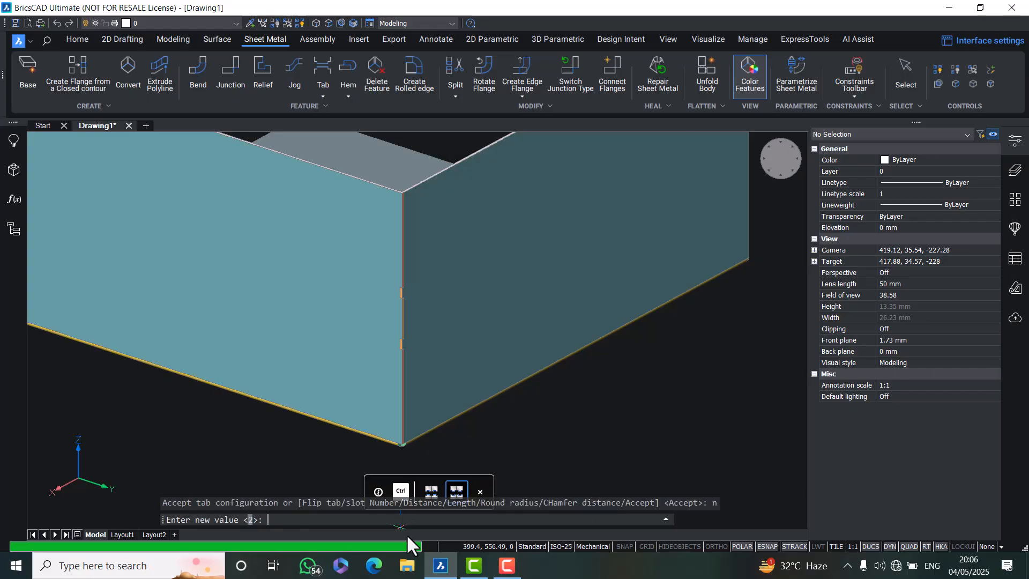
pyautogui.write('4')
pyautogui.press('Return')
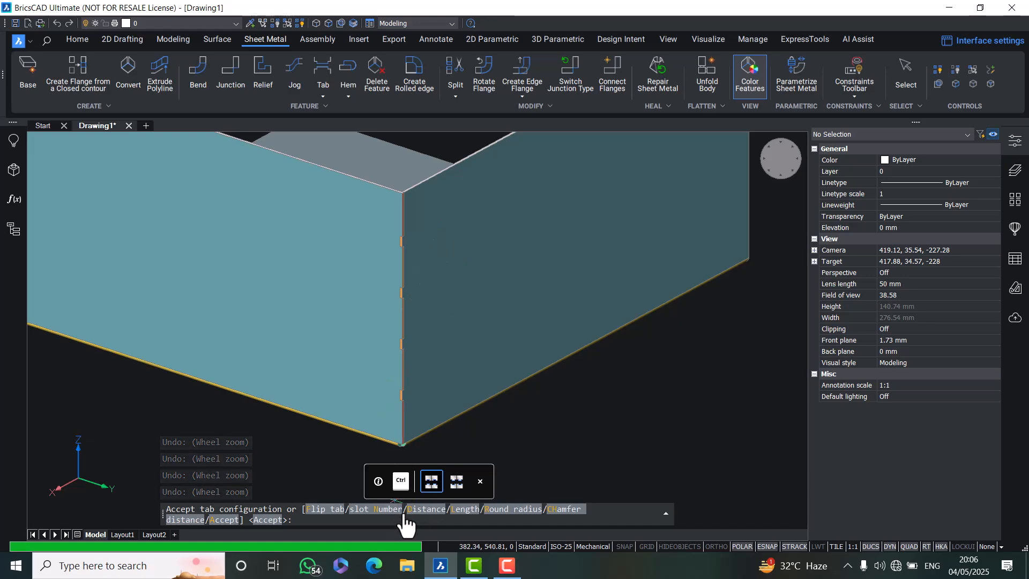
# Set the array tab distance to 15 mm
pyautogui.write('d')
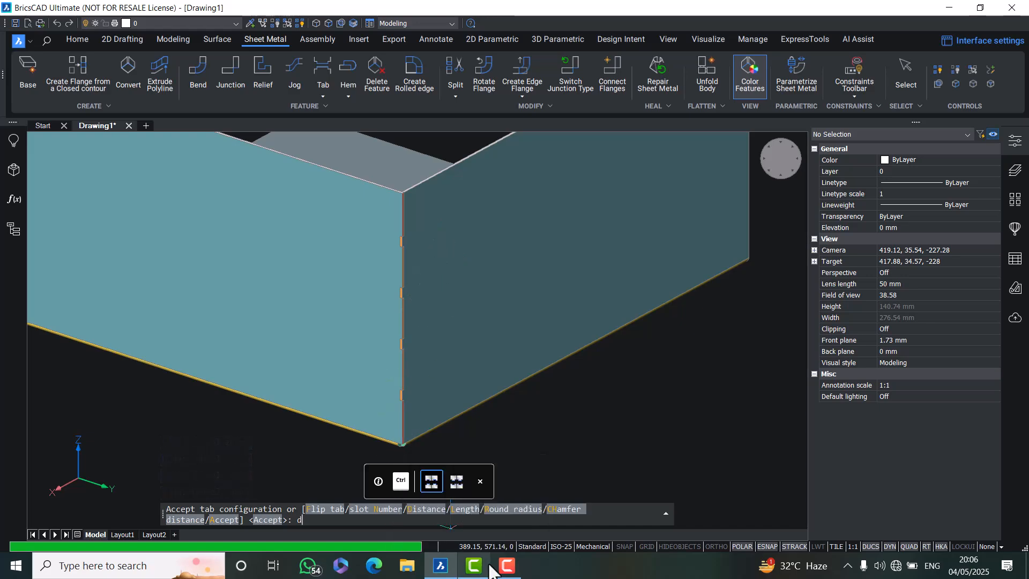
pyautogui.press('Return')
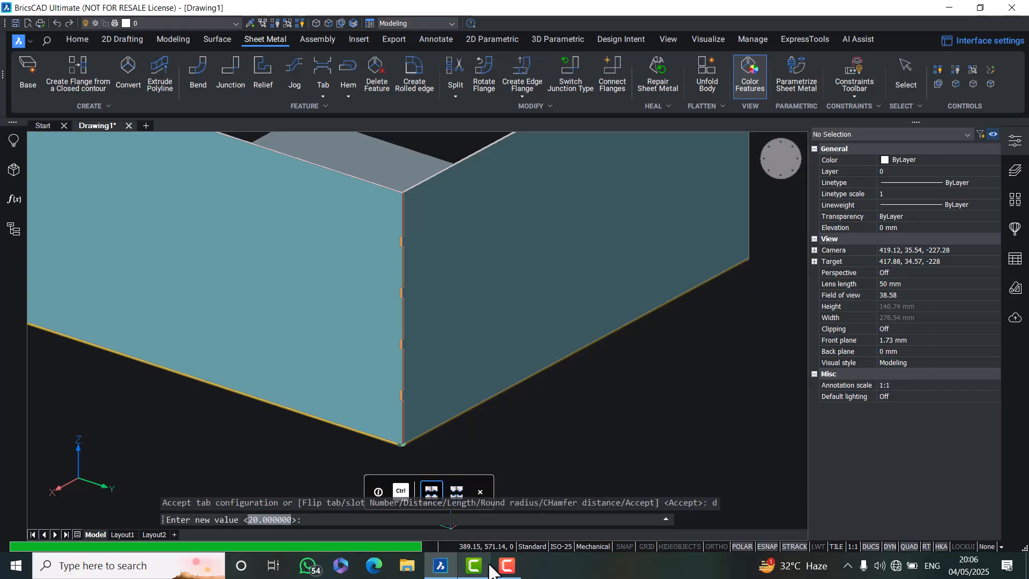
pyautogui.write('15')
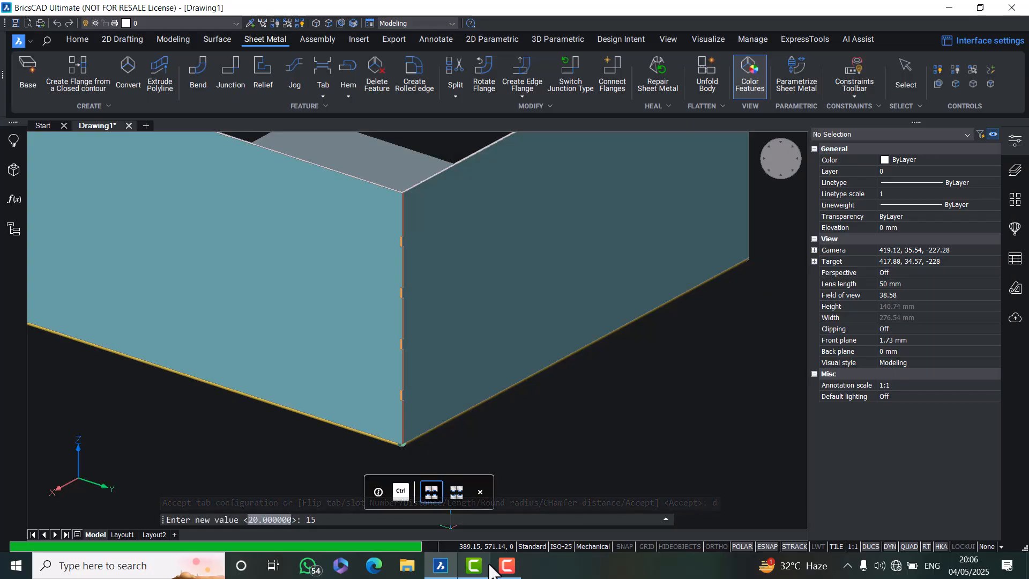
pyautogui.press('Return')
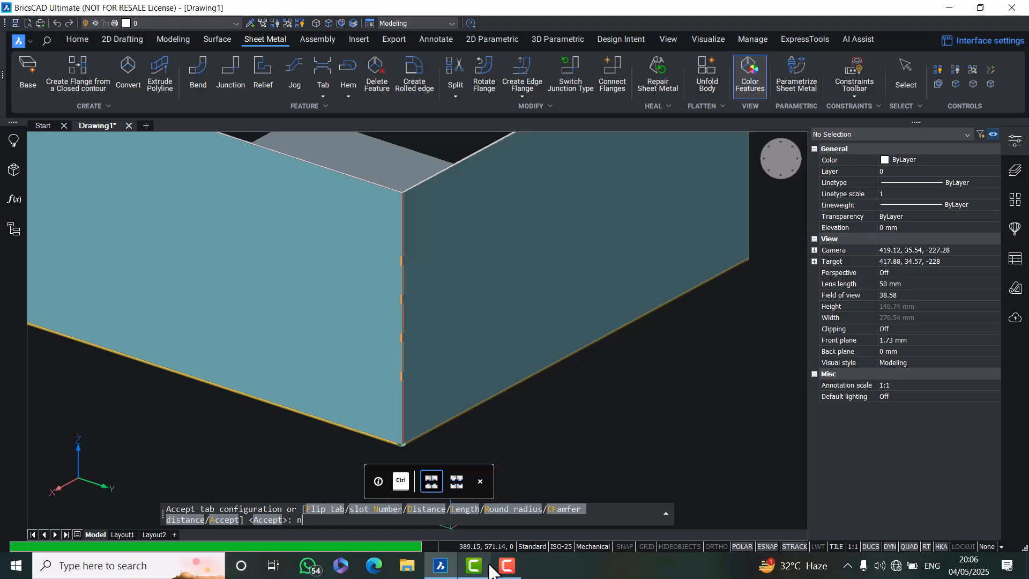
# Set the tab slot number to 6 and the tab length to 5 mm
pyautogui.press('Return')
pyautogui.write('6')
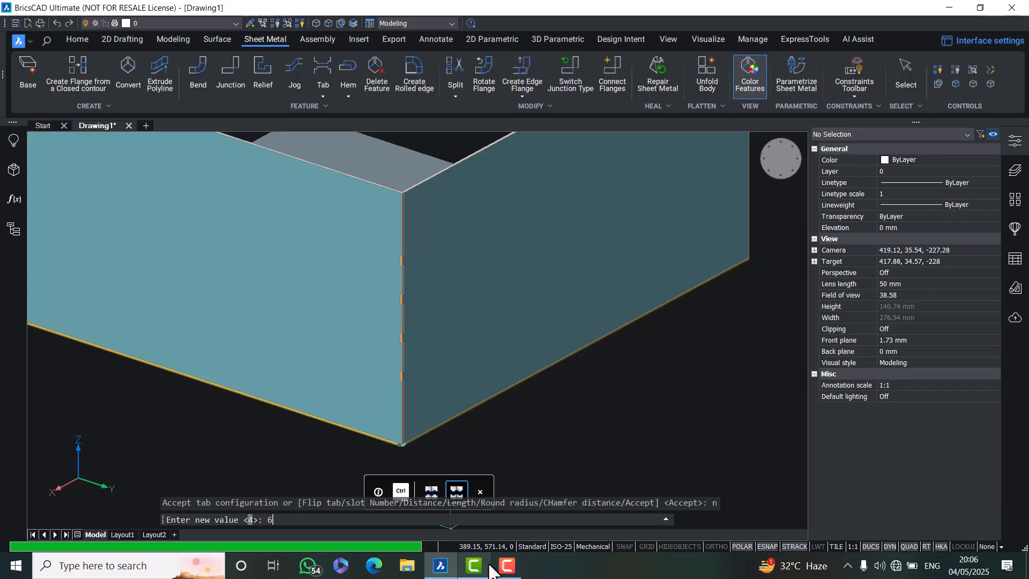
pyautogui.press('Return')
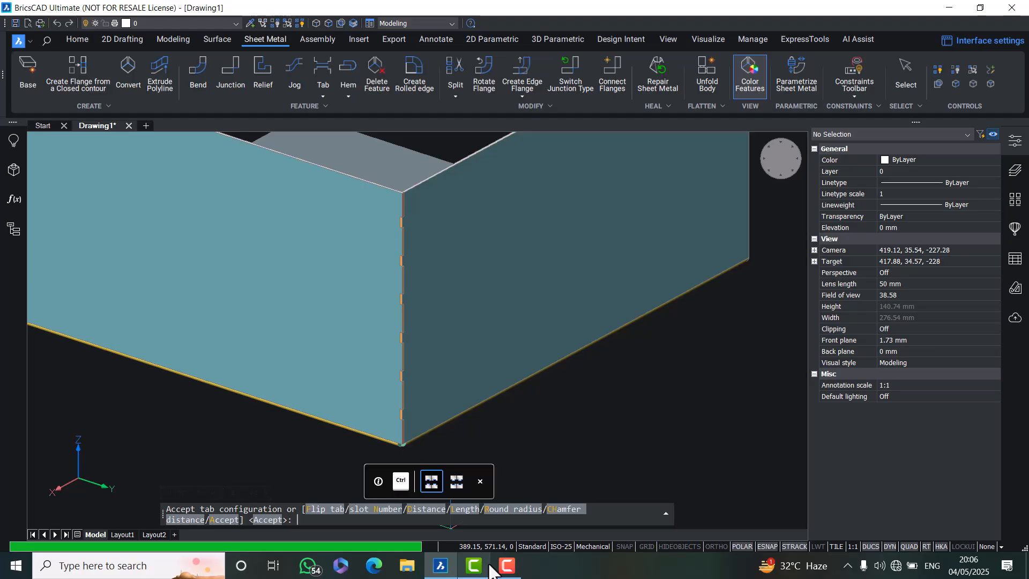
pyautogui.write('l')
pyautogui.press('Return')
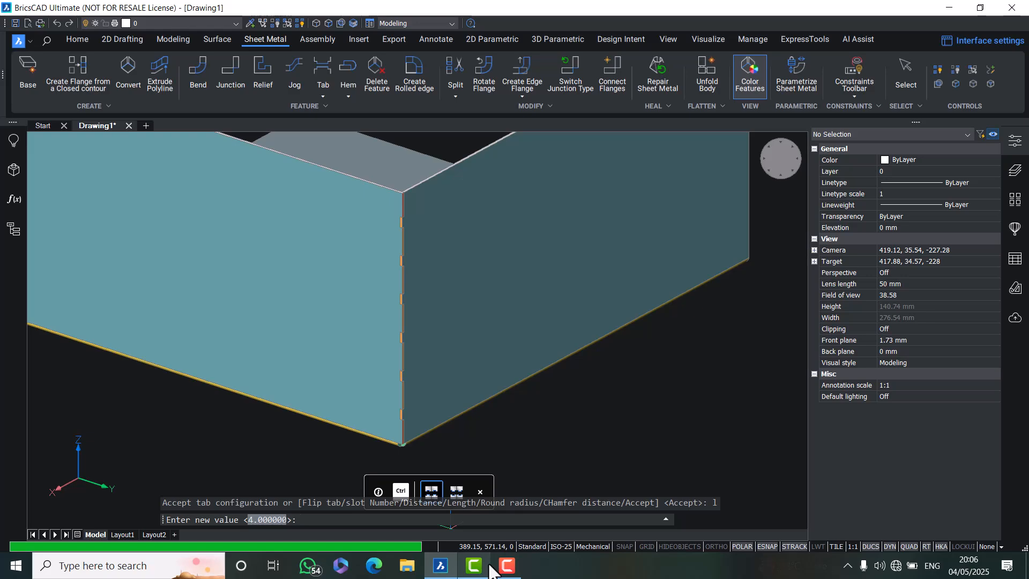
pyautogui.write('5')
pyautogui.press('Return')
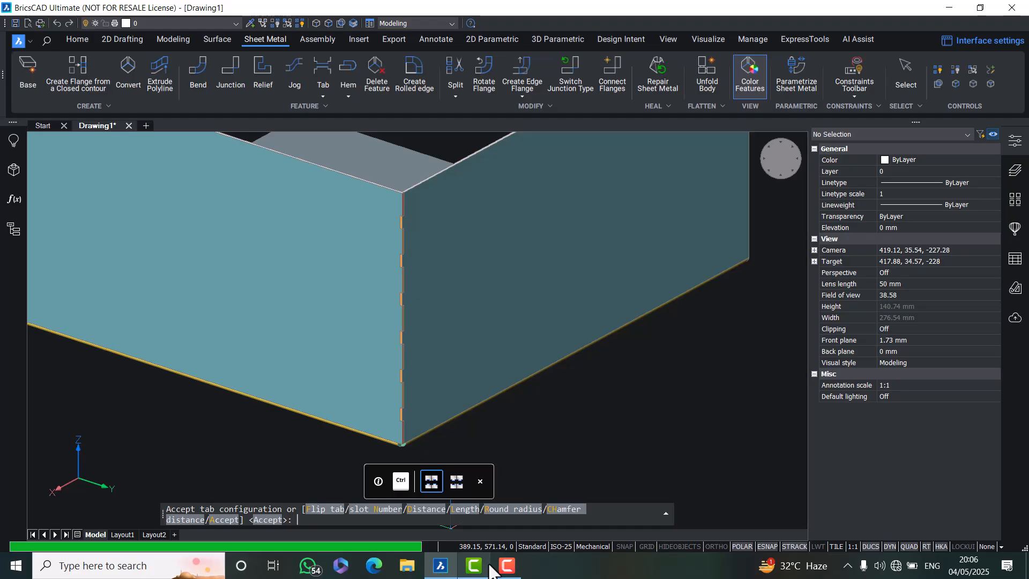
# Set the tabs' round radius to 1 mm
pyautogui.write('r')
pyautogui.press('Return')
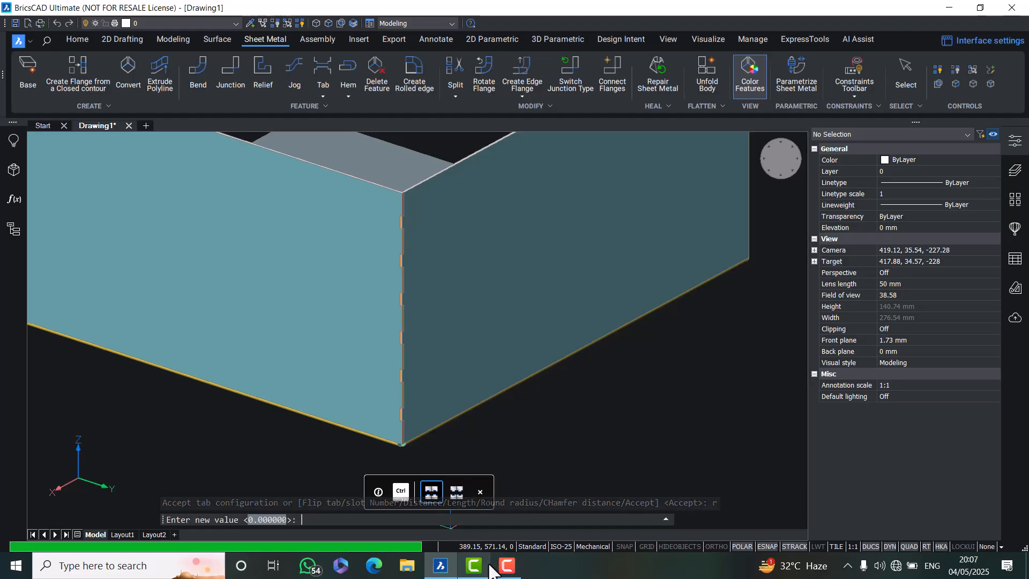
pyautogui.write('1')
pyautogui.press('Return')
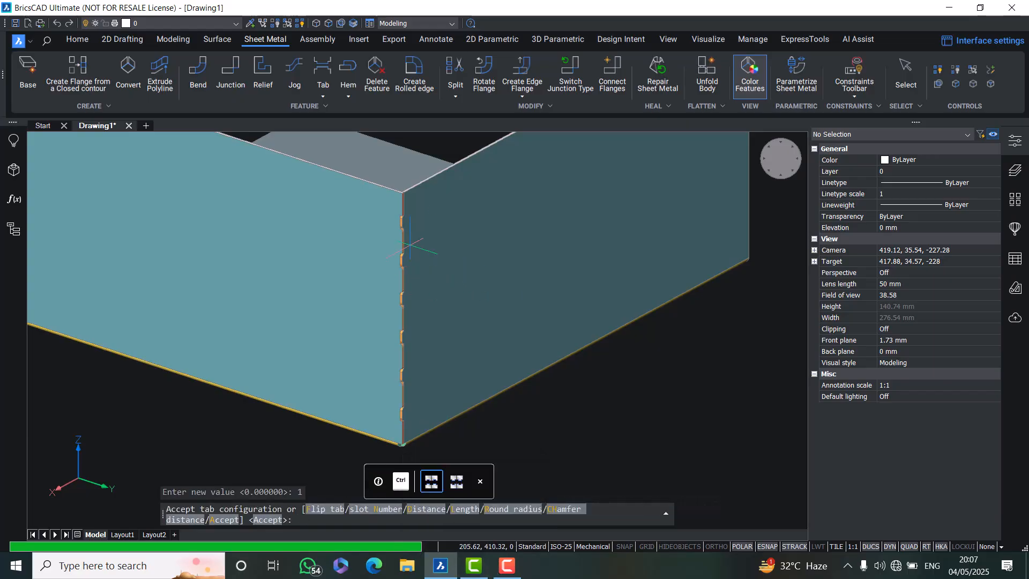
pyautogui.scroll(6, 324, 273)
pyautogui.scroll(-6, 323, 273)
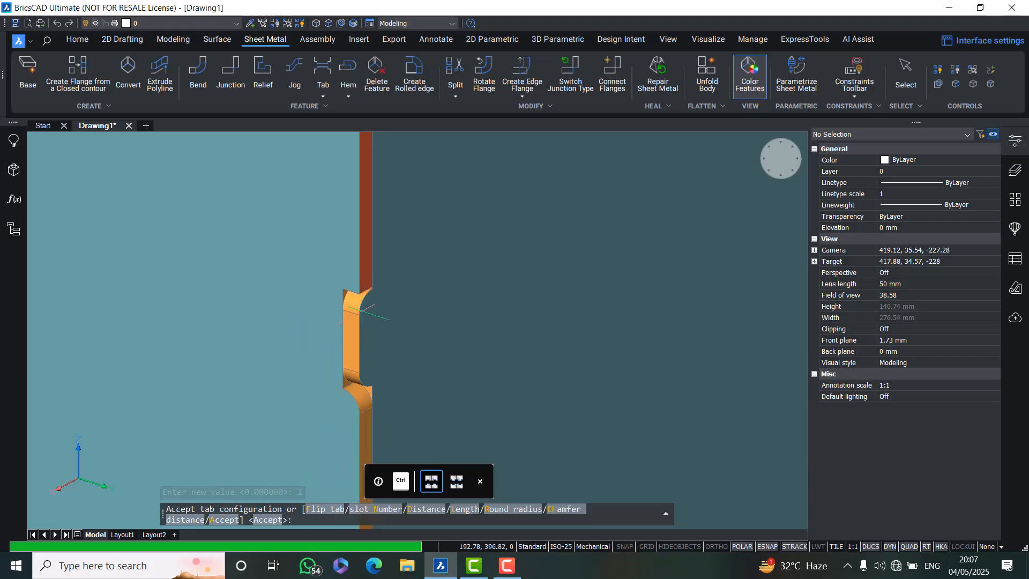
pyautogui.scroll(3, 358, 382)
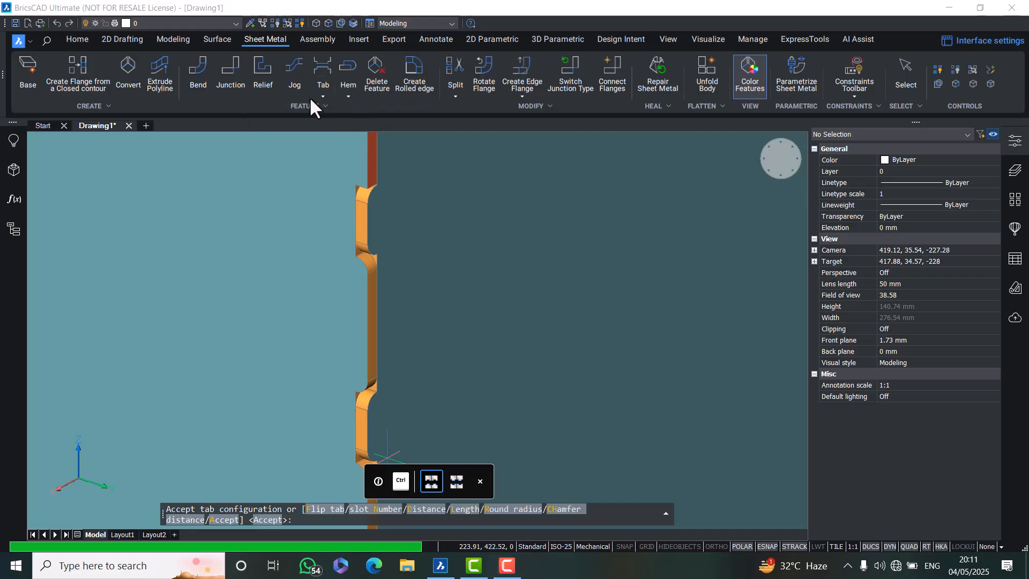
pyautogui.scroll(-3, 403, 255)
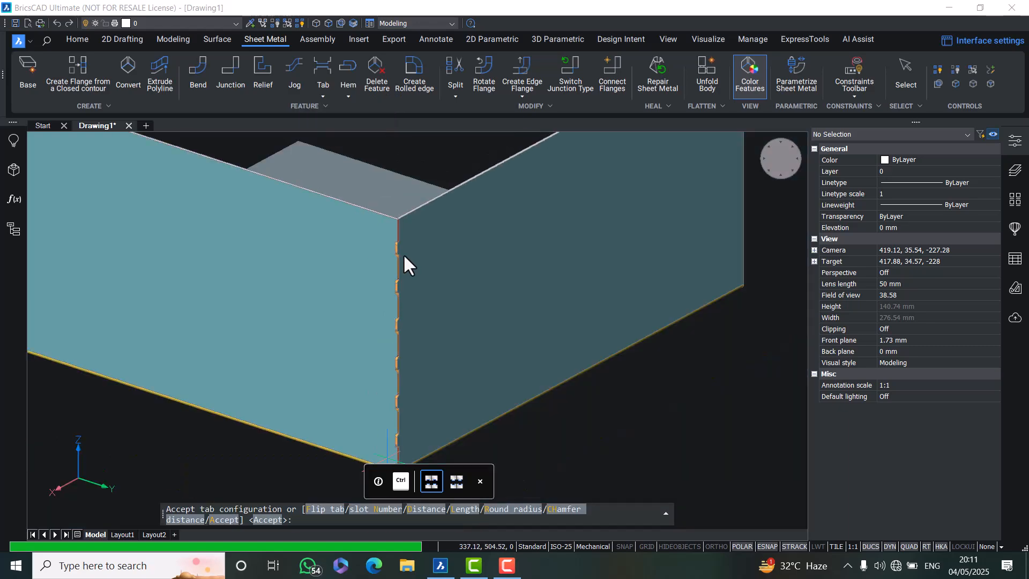
pyautogui.scroll(-5, 403, 253)
pyautogui.scroll(2, 362, 279)
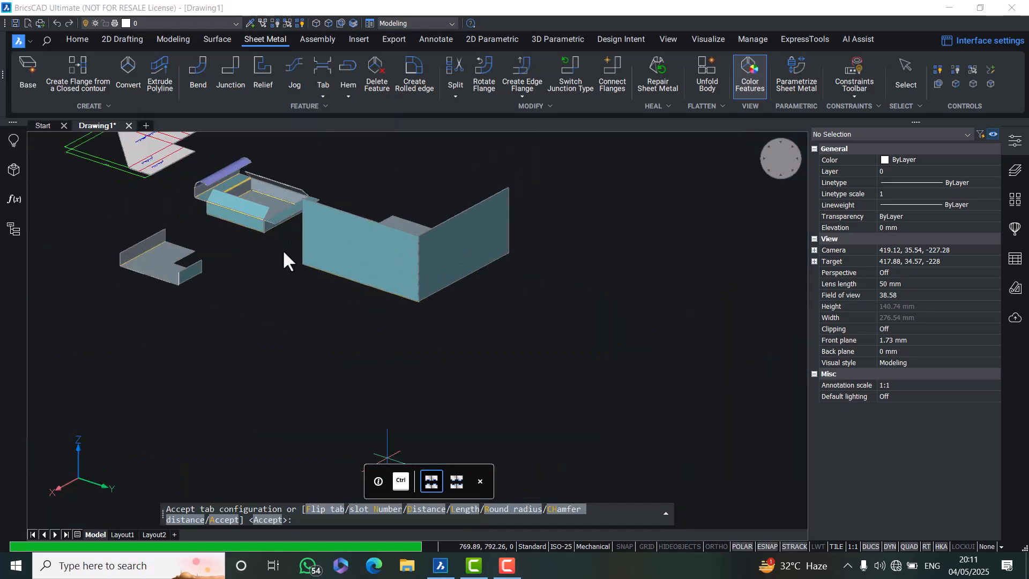
# Draw a rectangle about 100 mm square in empty space beside the existing parts
pyautogui.click(123, 39)
pyautogui.click(189, 68)
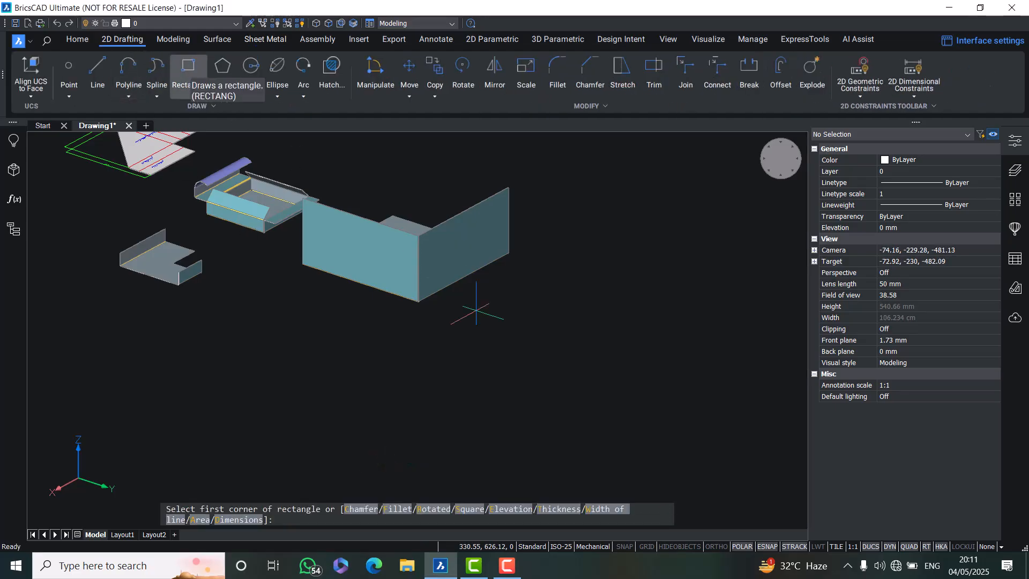
pyautogui.click(532, 386)
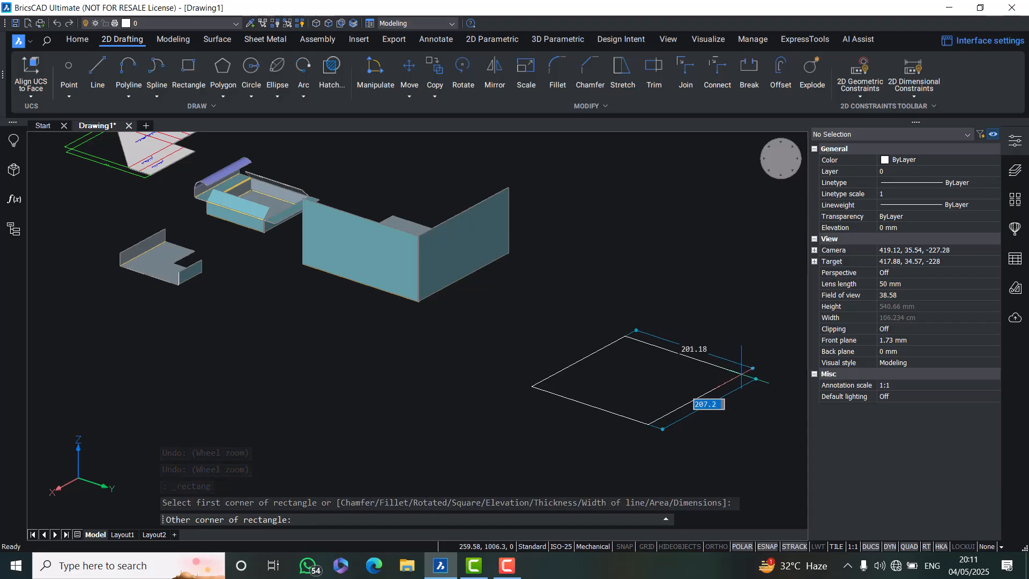
pyautogui.write('100')
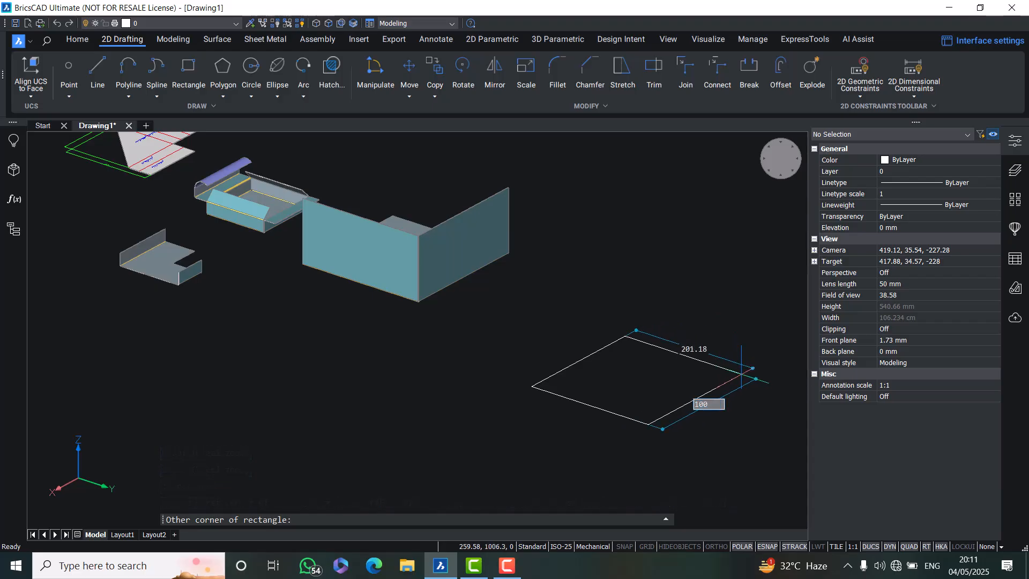
pyautogui.press('Tab')
pyautogui.write('1')
pyautogui.press('Return')
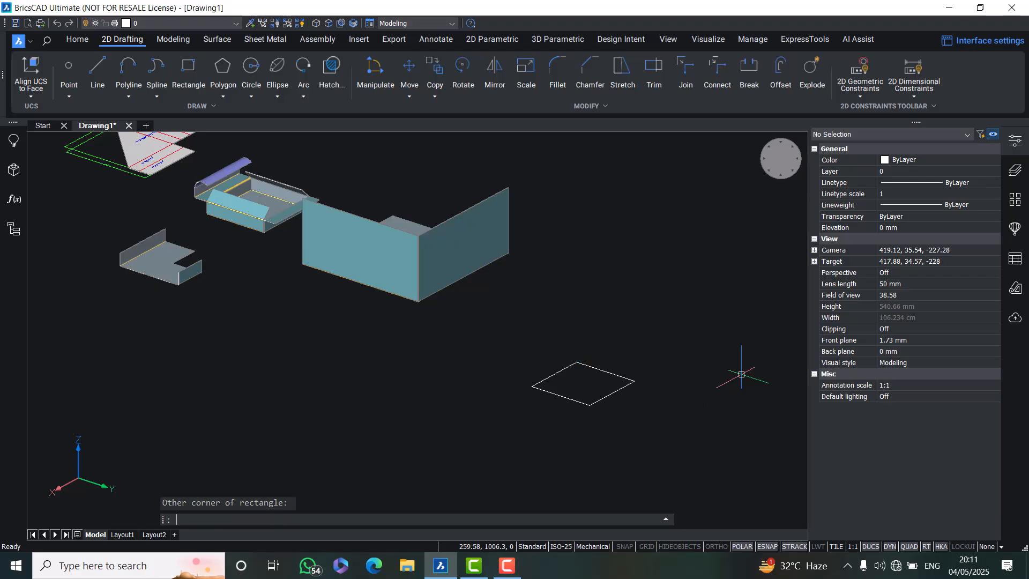
# Turn the new rectangle into a base flange plate, accepting the model placement
pyautogui.click(247, 36)
pyautogui.click(88, 77)
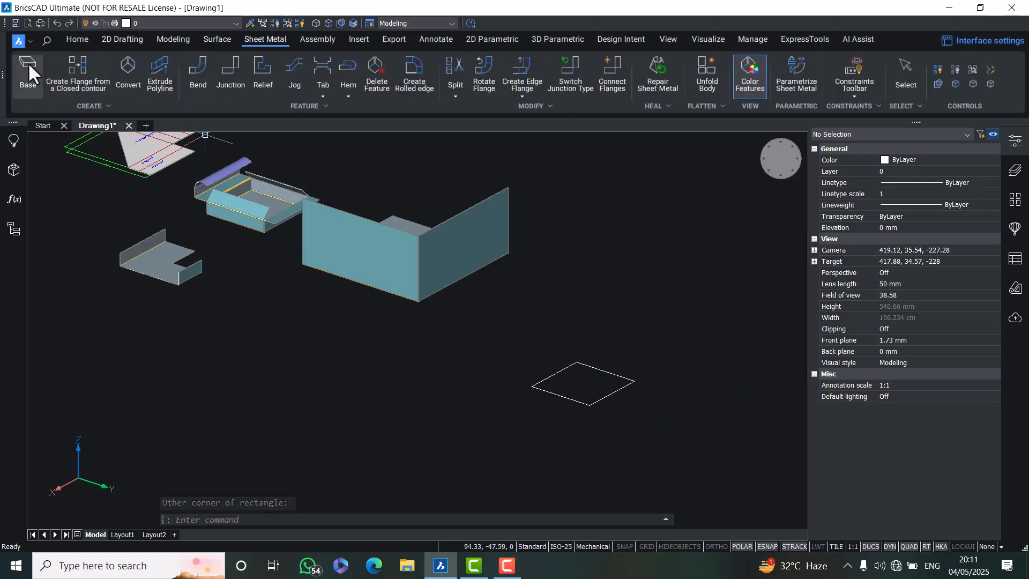
pyautogui.click(563, 368)
pyautogui.press('Return')
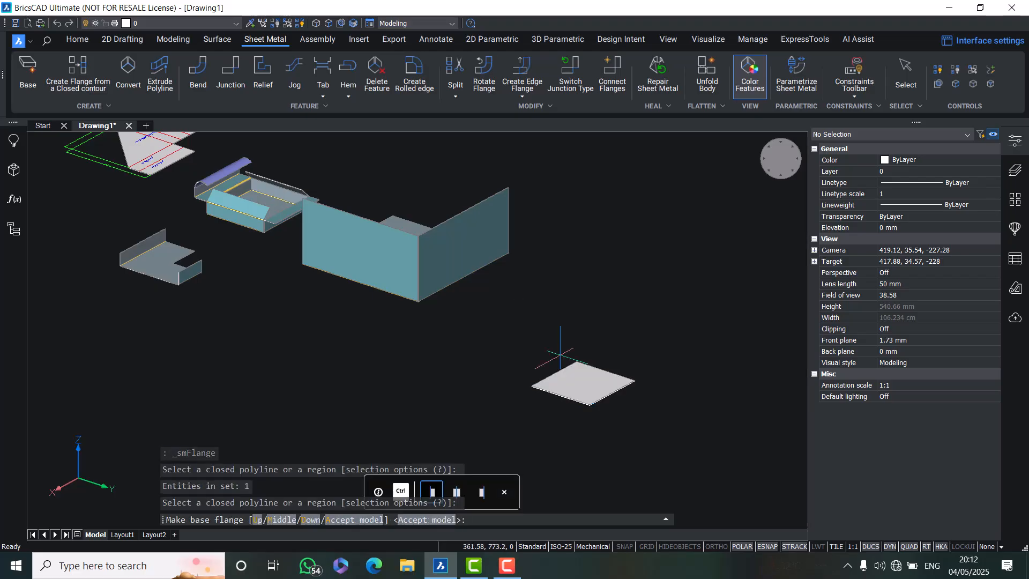
pyautogui.scroll(4, 560, 351)
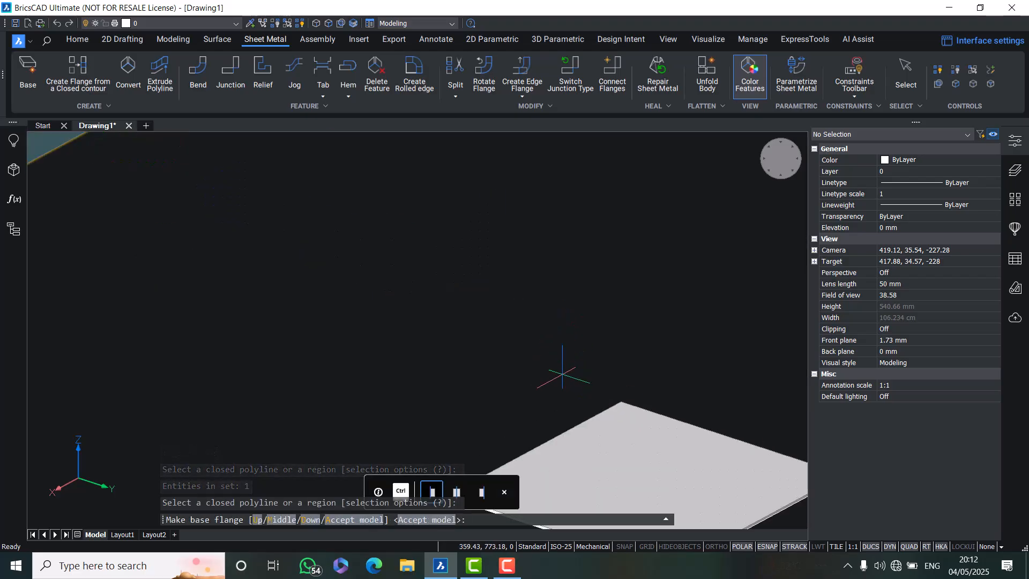
pyautogui.press('Return')
# Start a jog on the new plate's front edge and set the jog height to 20 mm
pyautogui.scroll(-3, 524, 405)
pyautogui.scroll(3, 524, 405)
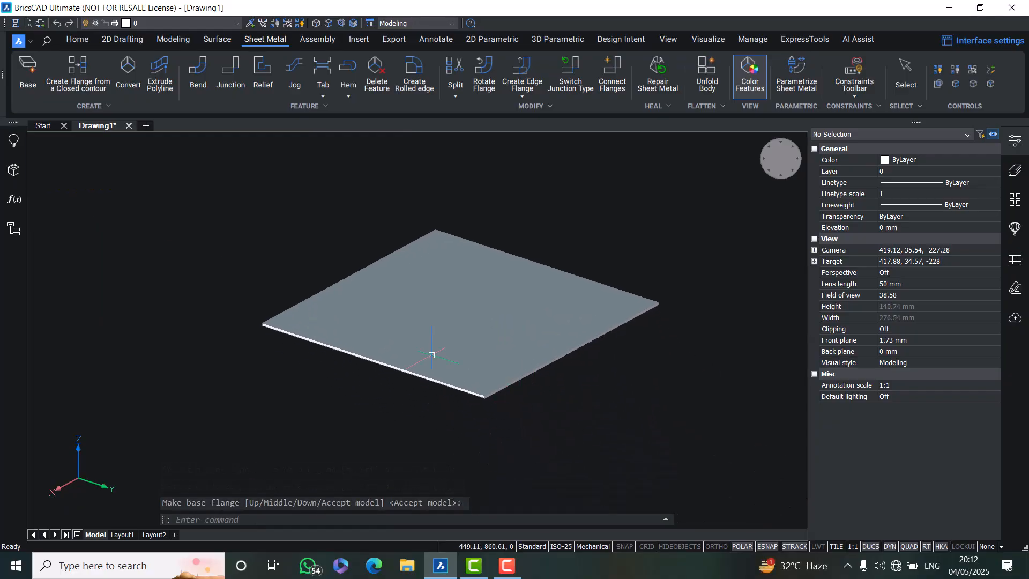
pyautogui.scroll(1, 518, 386)
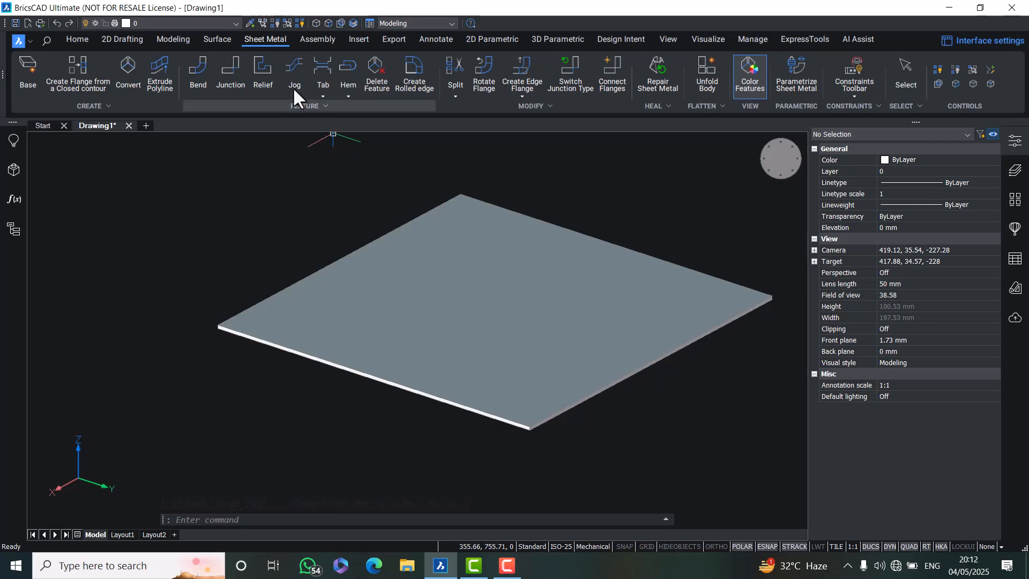
pyautogui.click(288, 70)
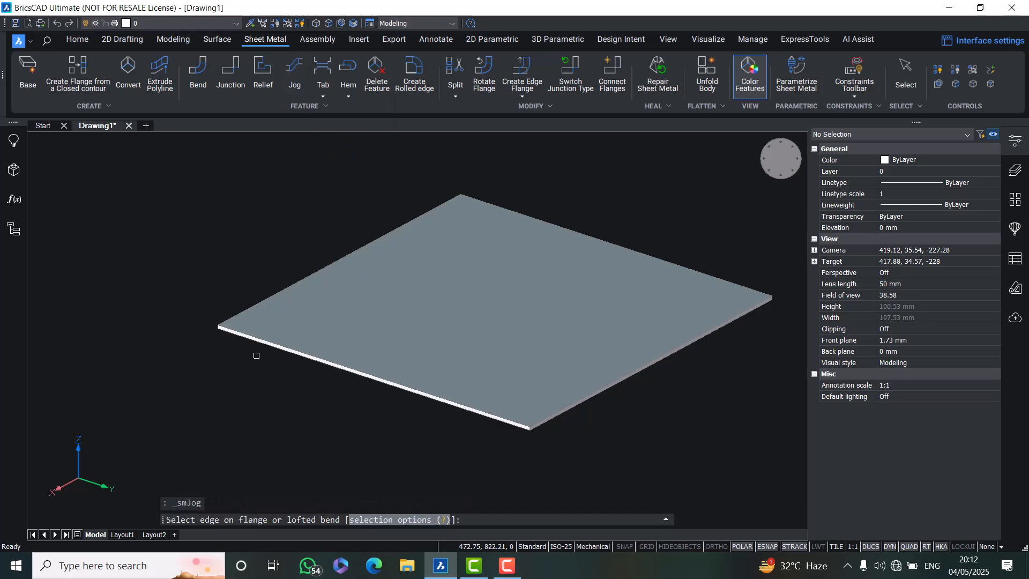
pyautogui.click(262, 338)
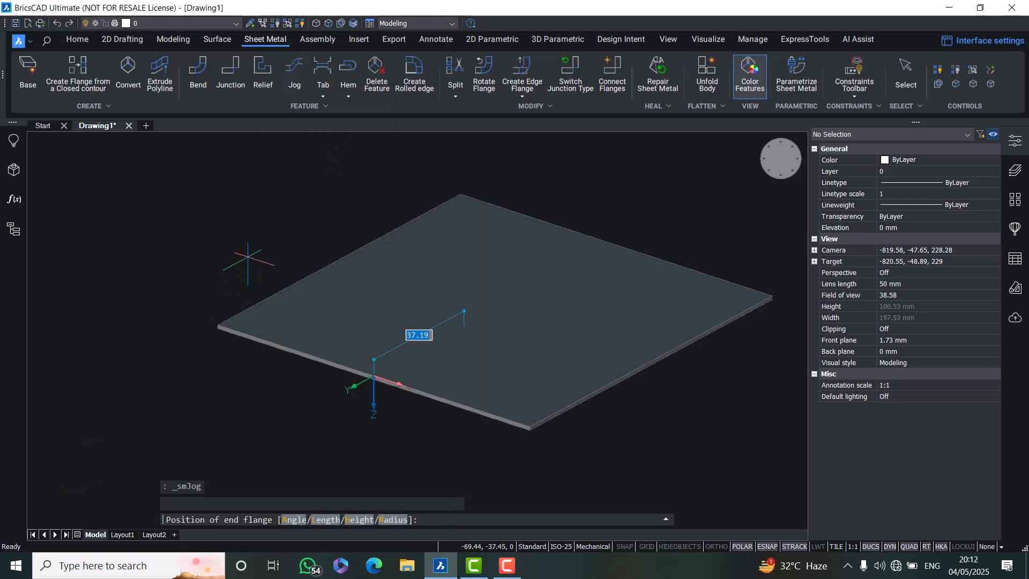
pyautogui.scroll(-1, 142, 370)
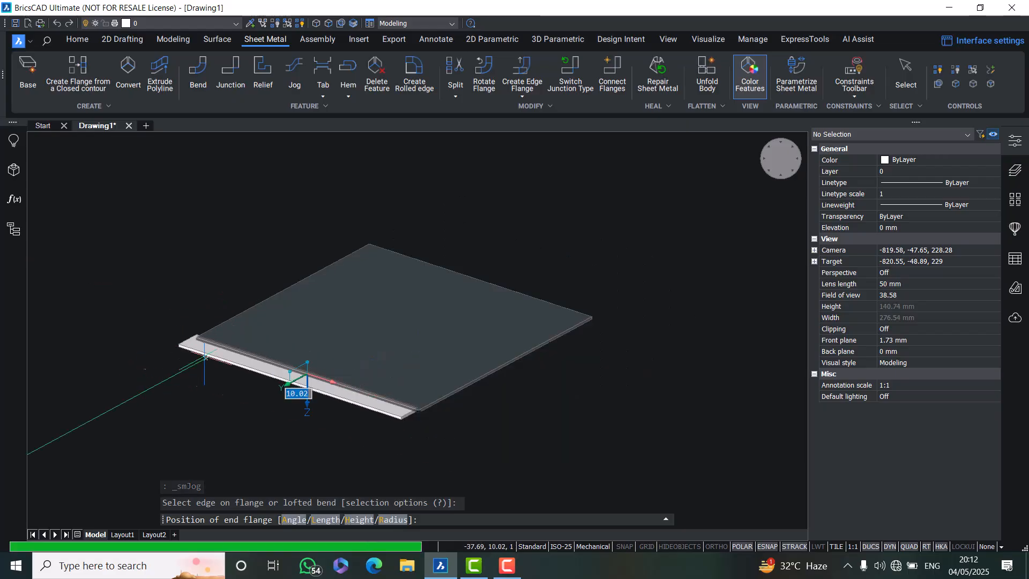
pyautogui.keyDown('shift'); pyautogui.moveTo(203, 358); pyautogui.dragTo(128, 350, button='middle'); pyautogui.keyUp('shift')
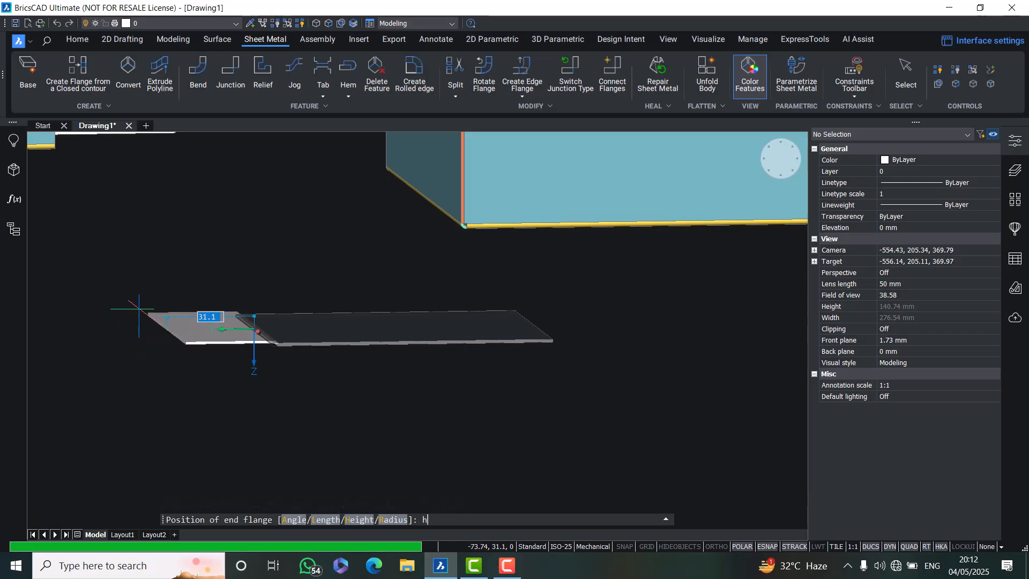
pyautogui.press('Return')
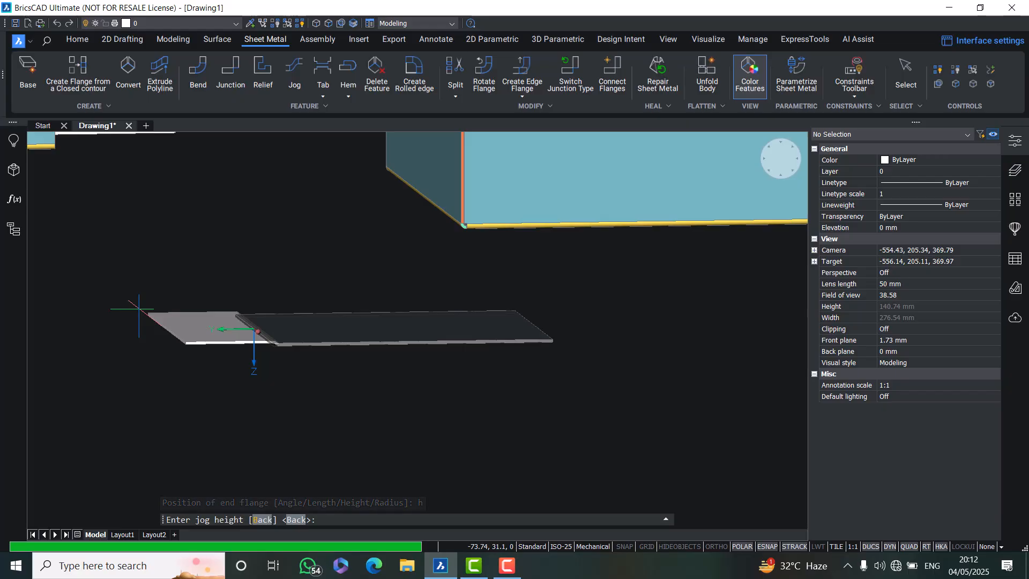
pyautogui.press('Return')
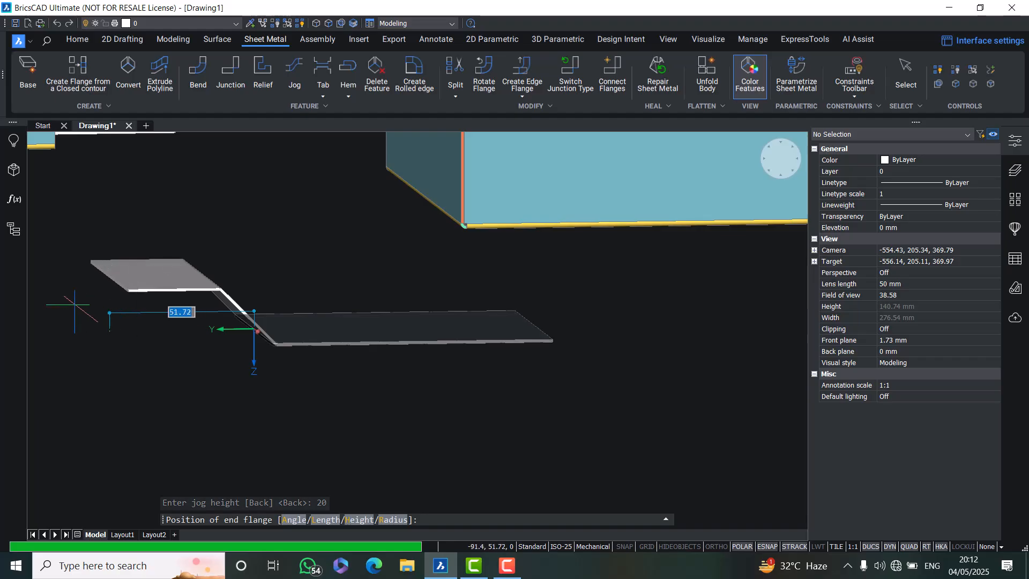
# Set the jog angle to 30 degrees
pyautogui.scroll(-1, 75, 305)
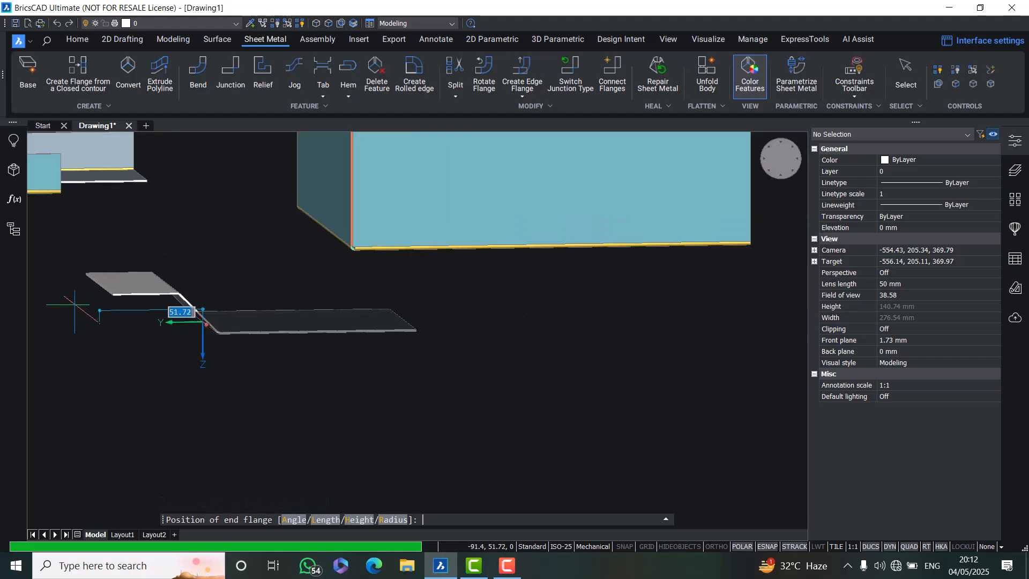
pyautogui.keyDown('shift'); pyautogui.moveTo(74, 304); pyautogui.dragTo(52, 304, button='middle'); pyautogui.keyUp('shift')
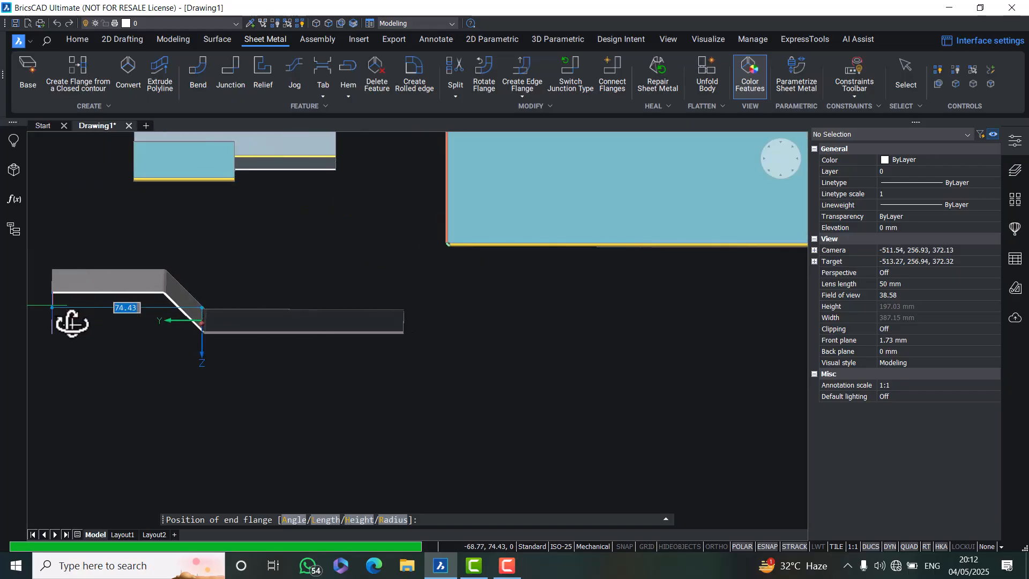
pyautogui.write('a')
pyautogui.press('Return')
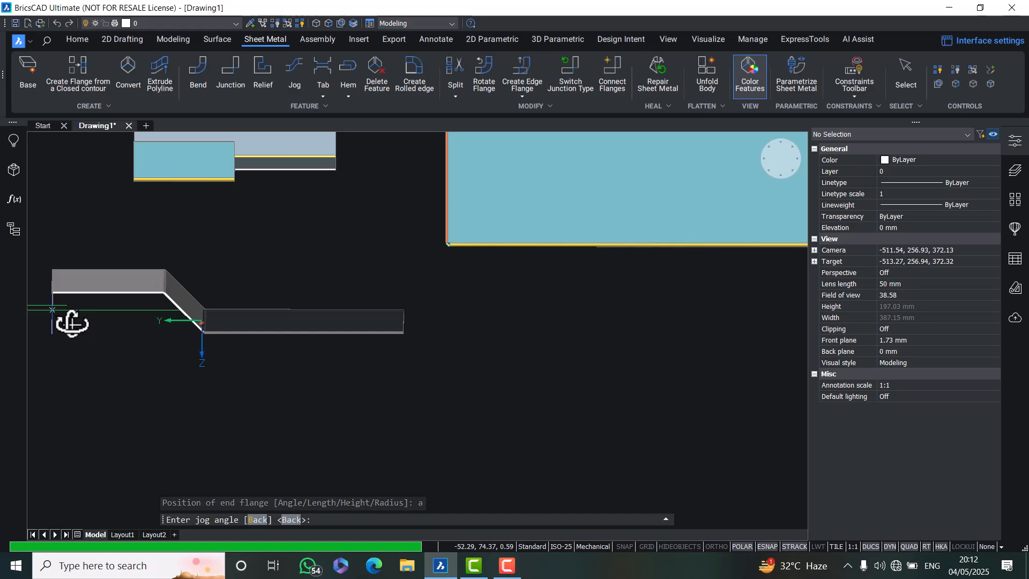
pyautogui.write('30')
pyautogui.press('Return')
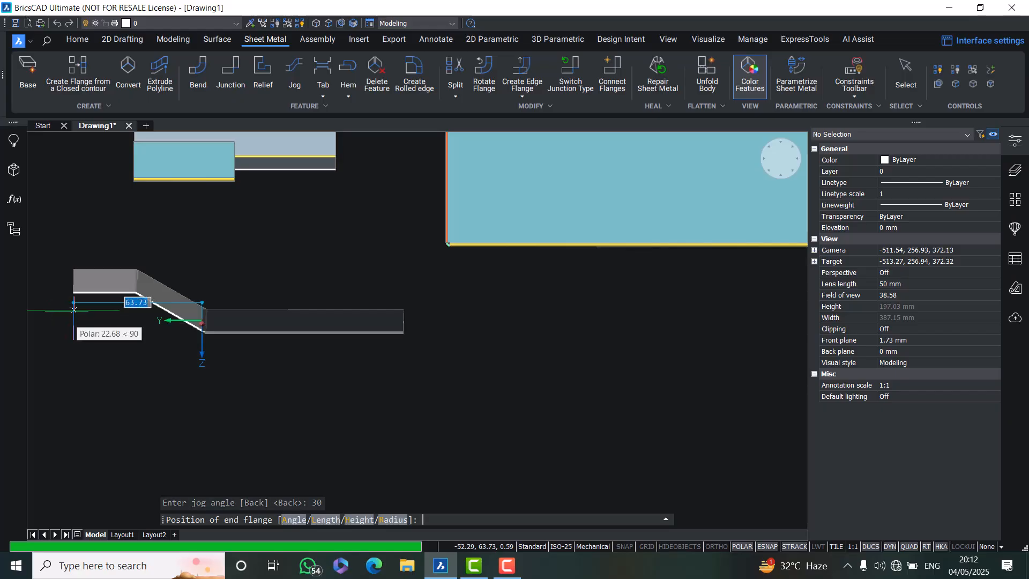
# Set the jog length to 100 mm
pyautogui.scroll(-3, 74, 309)
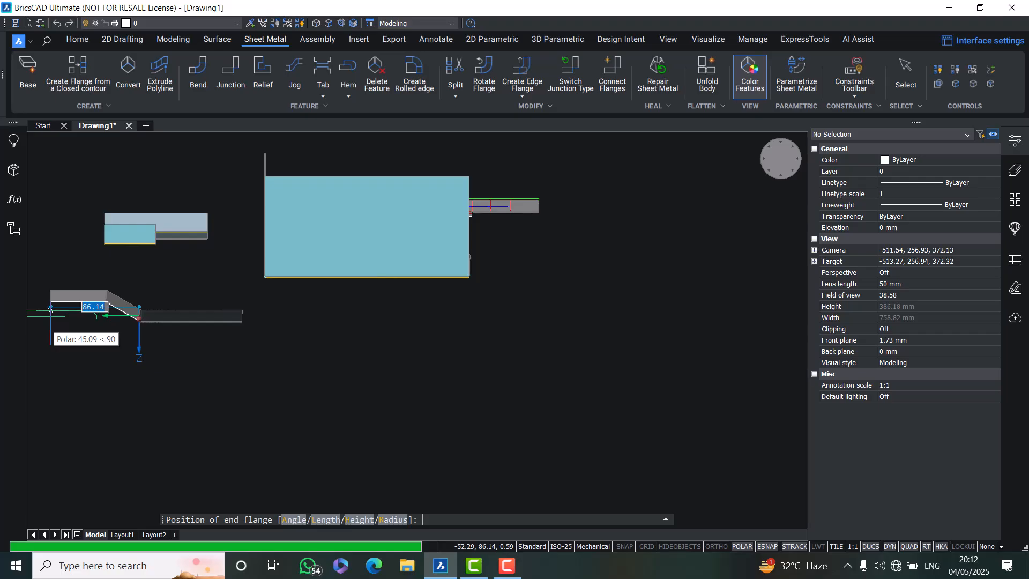
pyautogui.press('Return')
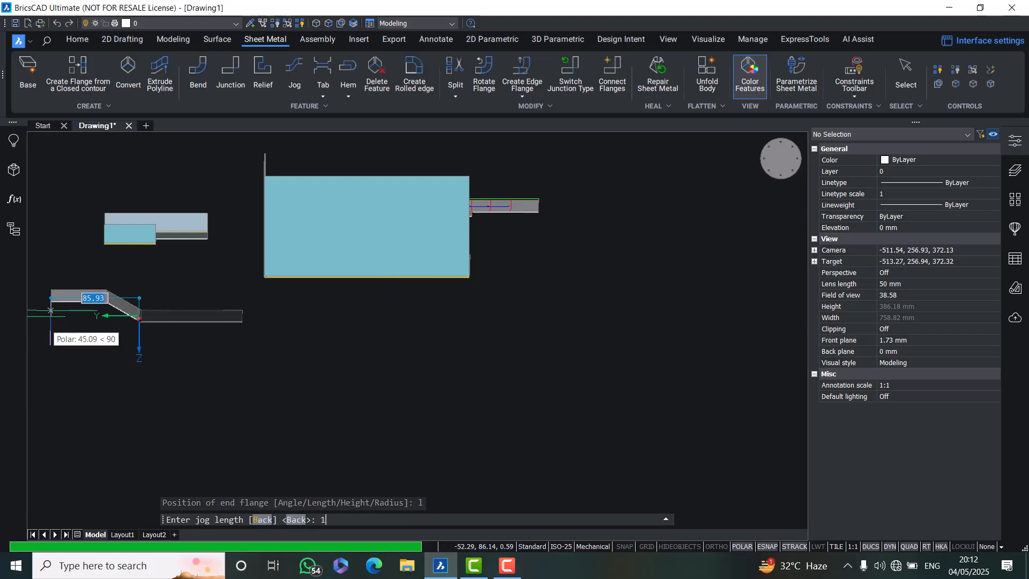
pyautogui.press('Return')
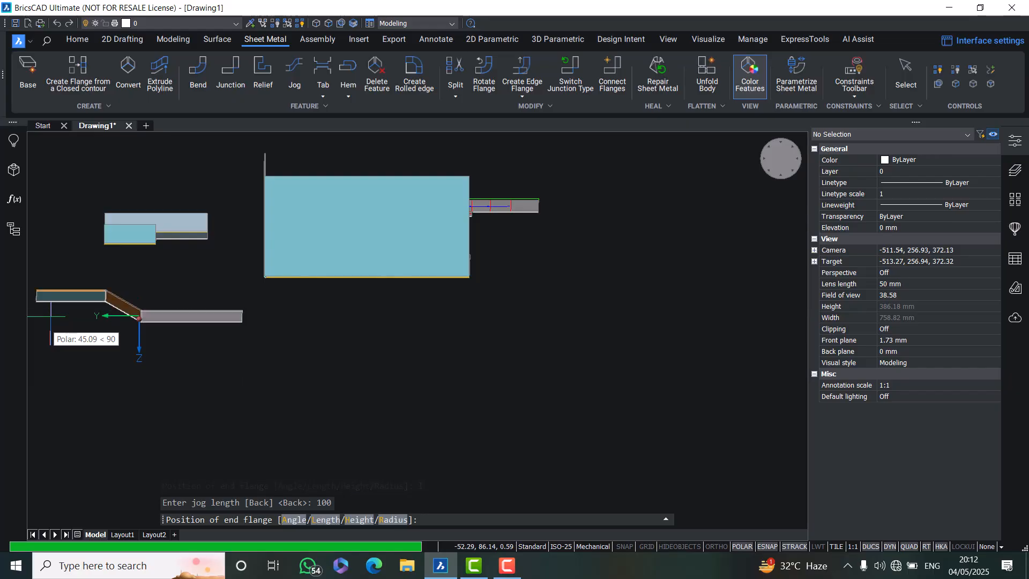